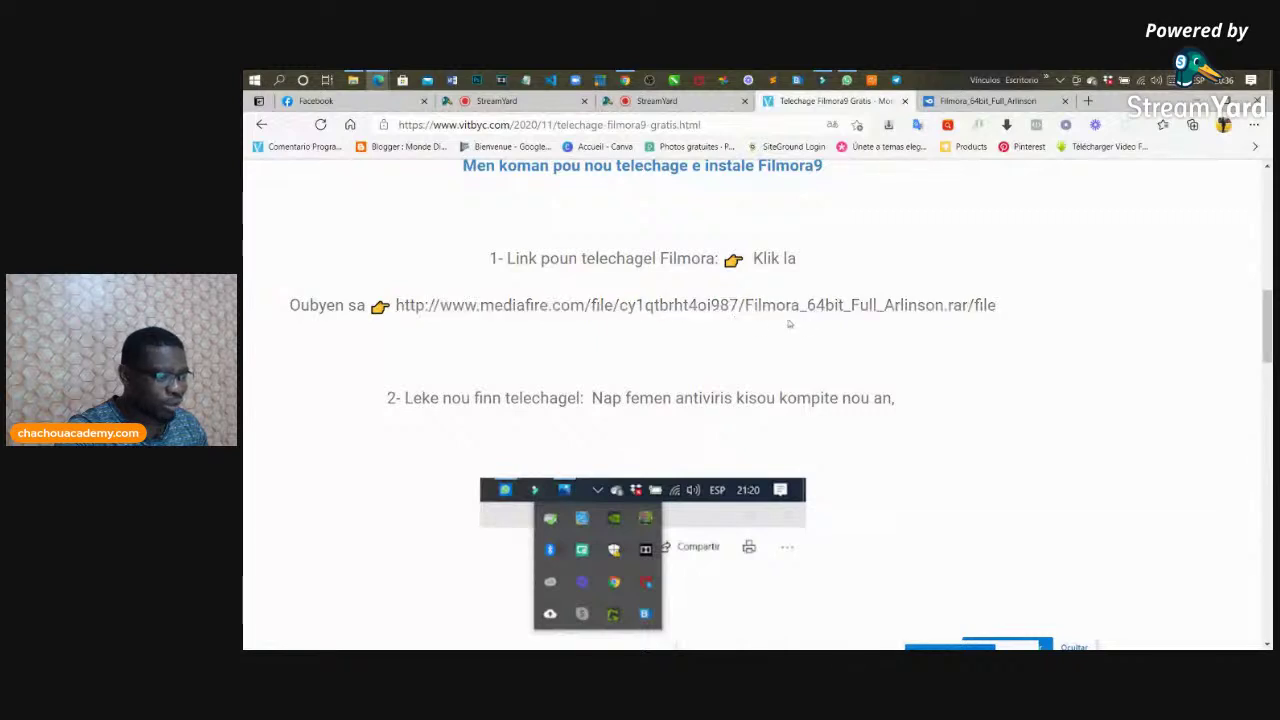
Step: Review the download and installation instructions in the Telechage Filmora9 Gratis article and bring up Filmora9
scroll(826, 327, "down", 2)
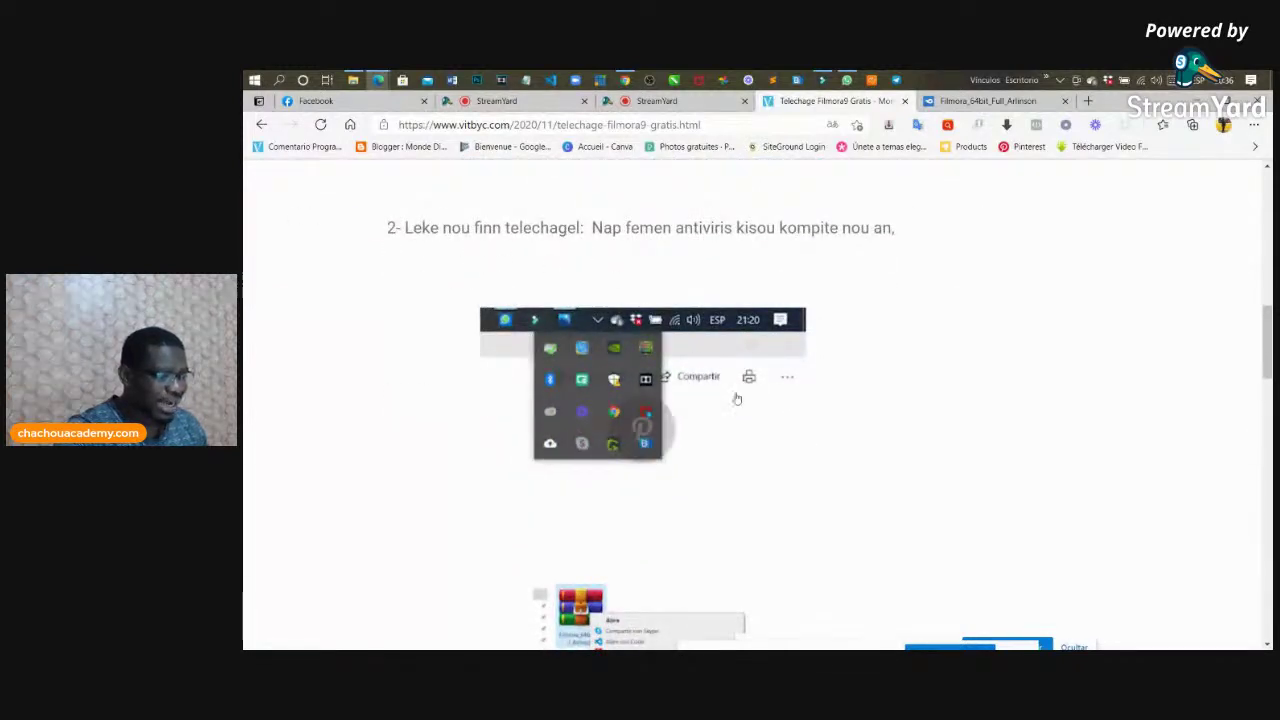
scroll(712, 373, "down", 10)
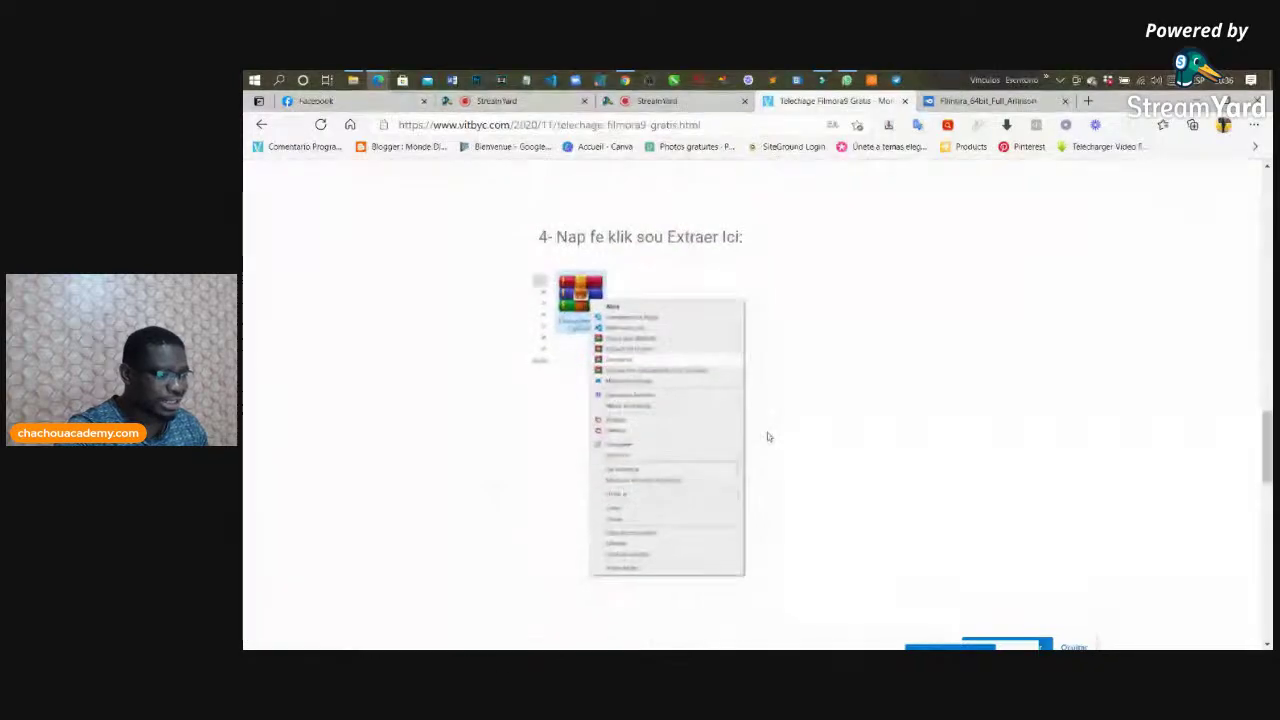
scroll(766, 437, "down", 10)
scroll(797, 400, "up", 12)
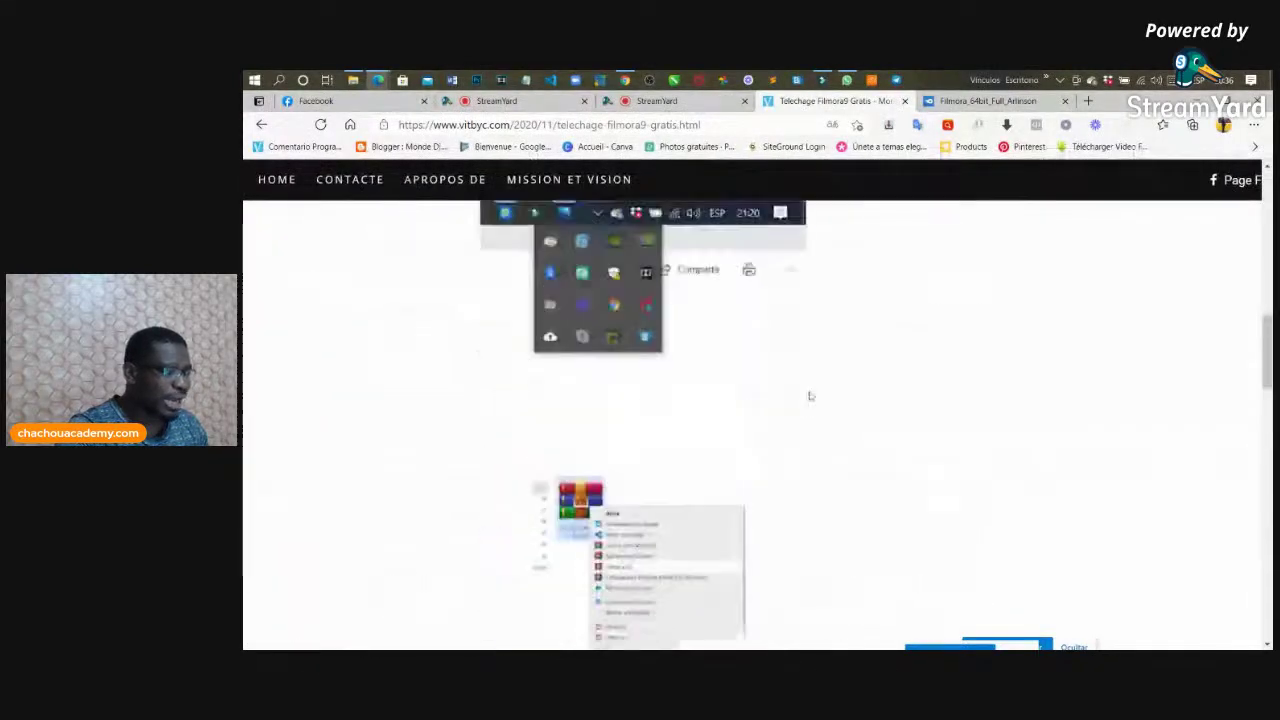
scroll(810, 396, "up", 15)
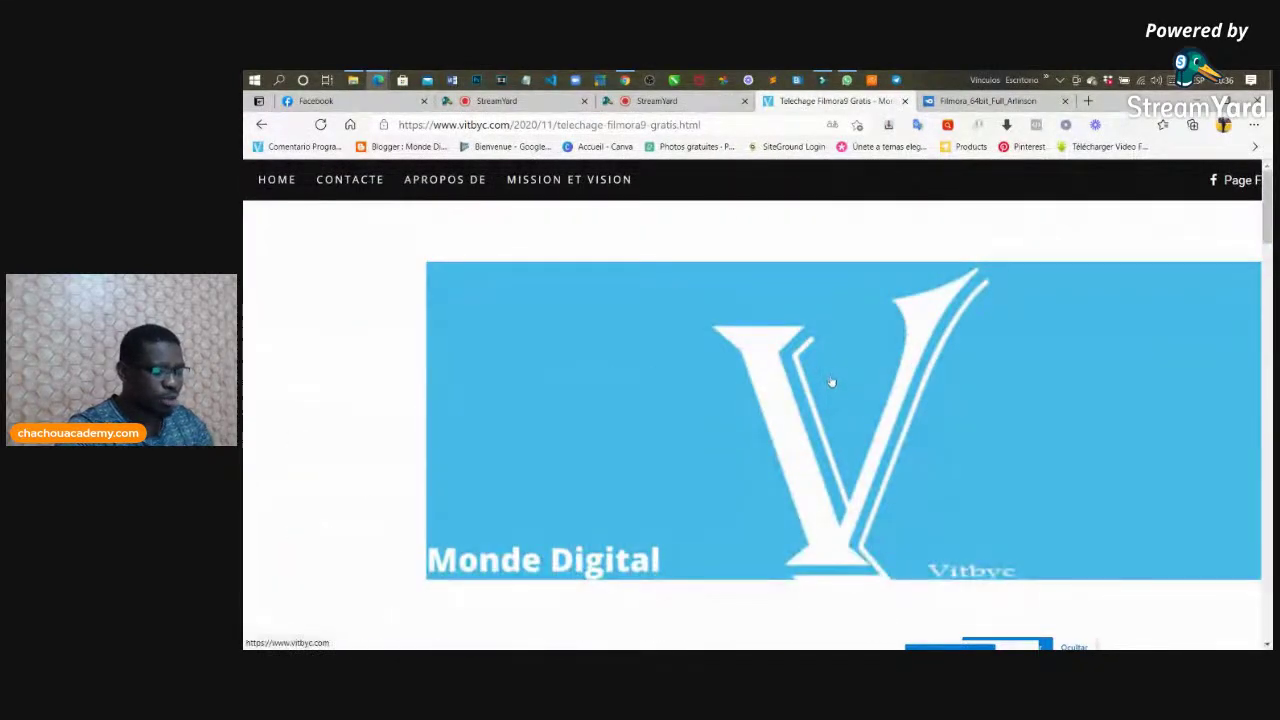
scroll(830, 378, "down", 3)
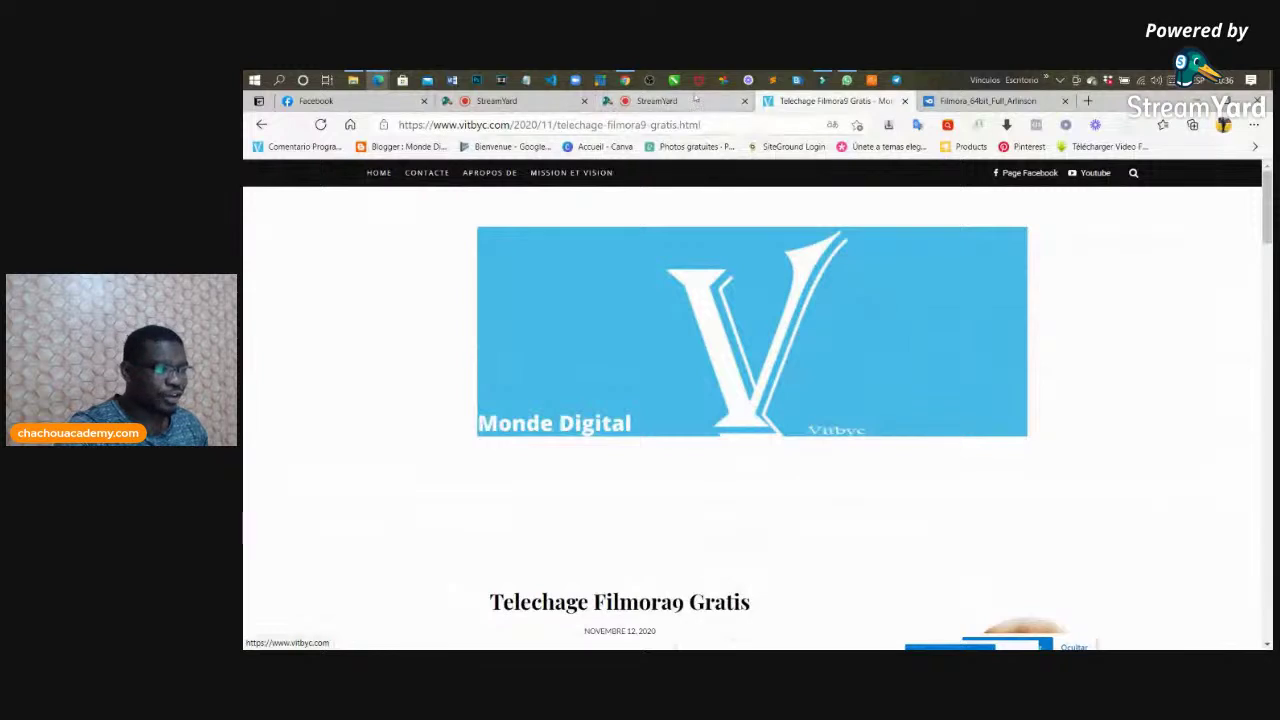
left_click(821, 79)
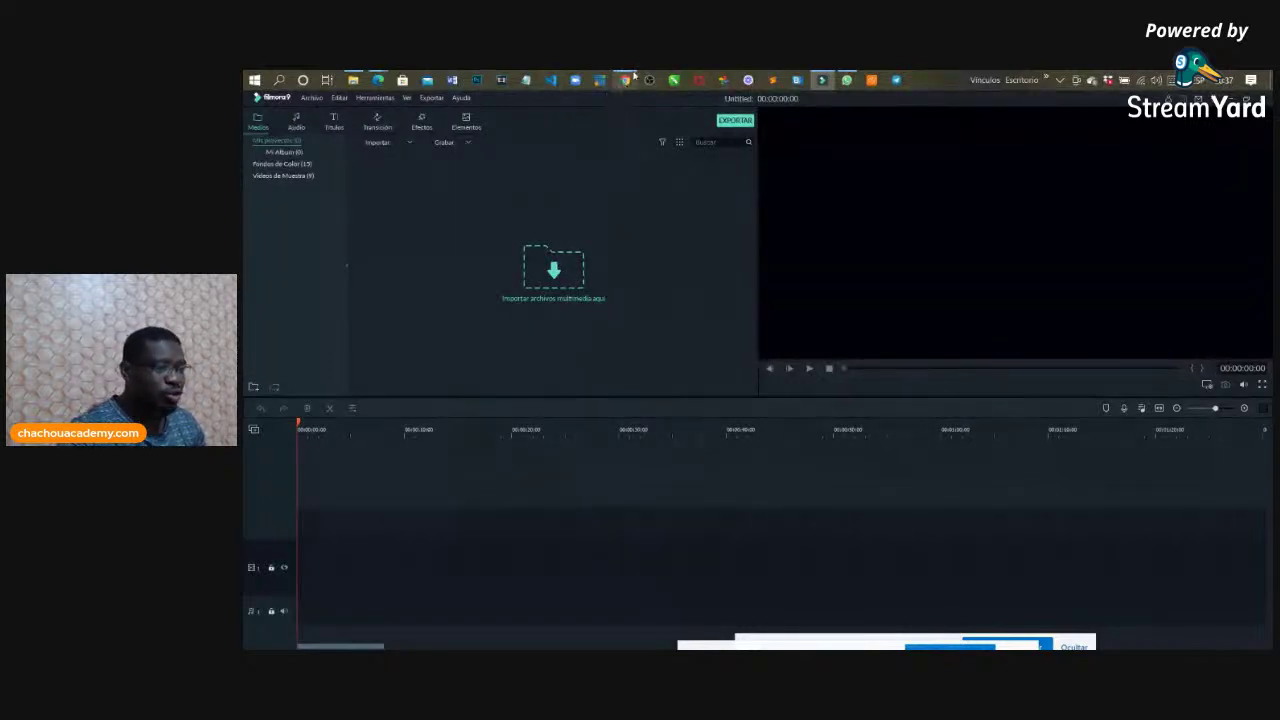
Step: Switch to the AliExpress homepage in Chrome and close the electric fish toy and YouTube video tabs
mouse_move(633, 80)
left_click(622, 102)
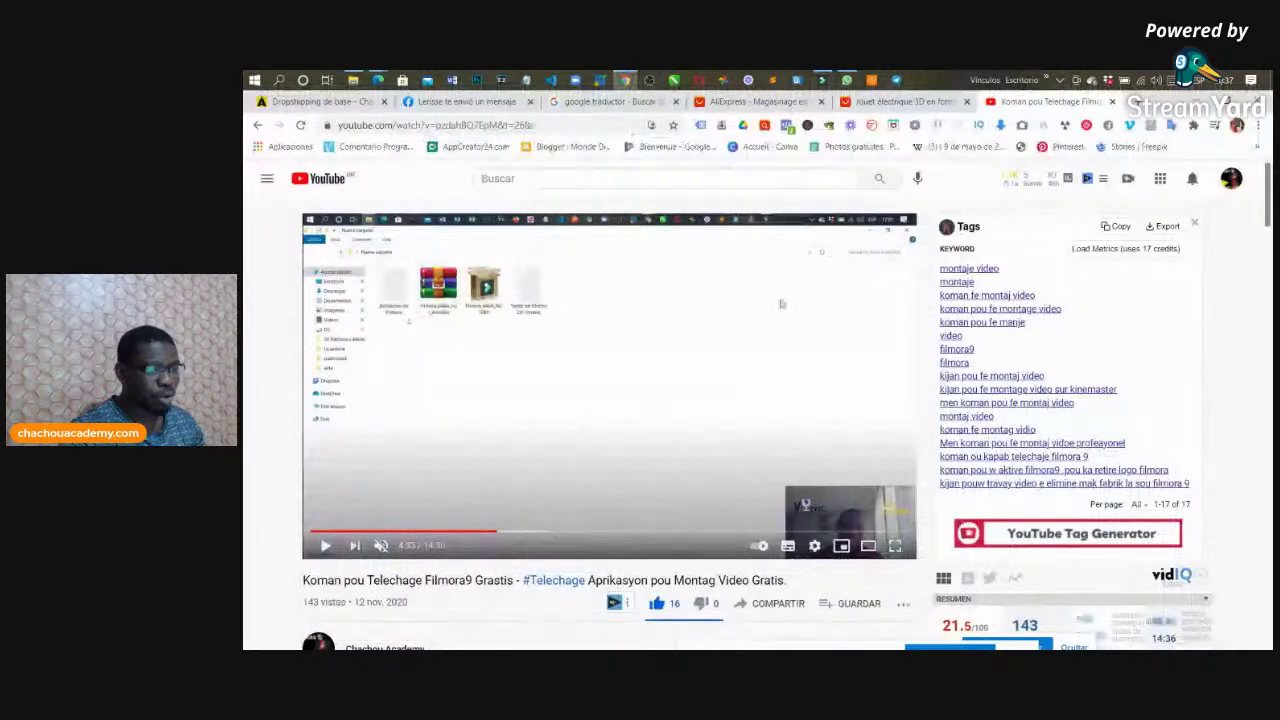
left_click(803, 105)
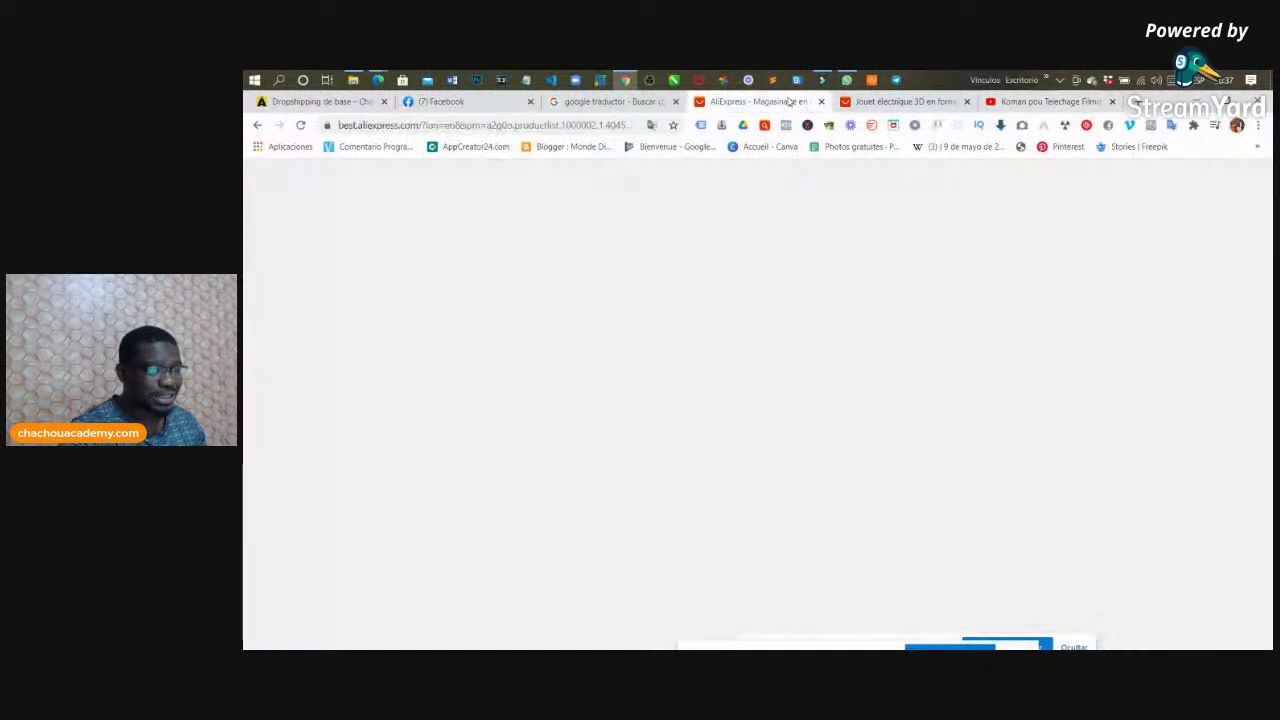
scroll(967, 243, "down", 5)
scroll(967, 243, "down", 4)
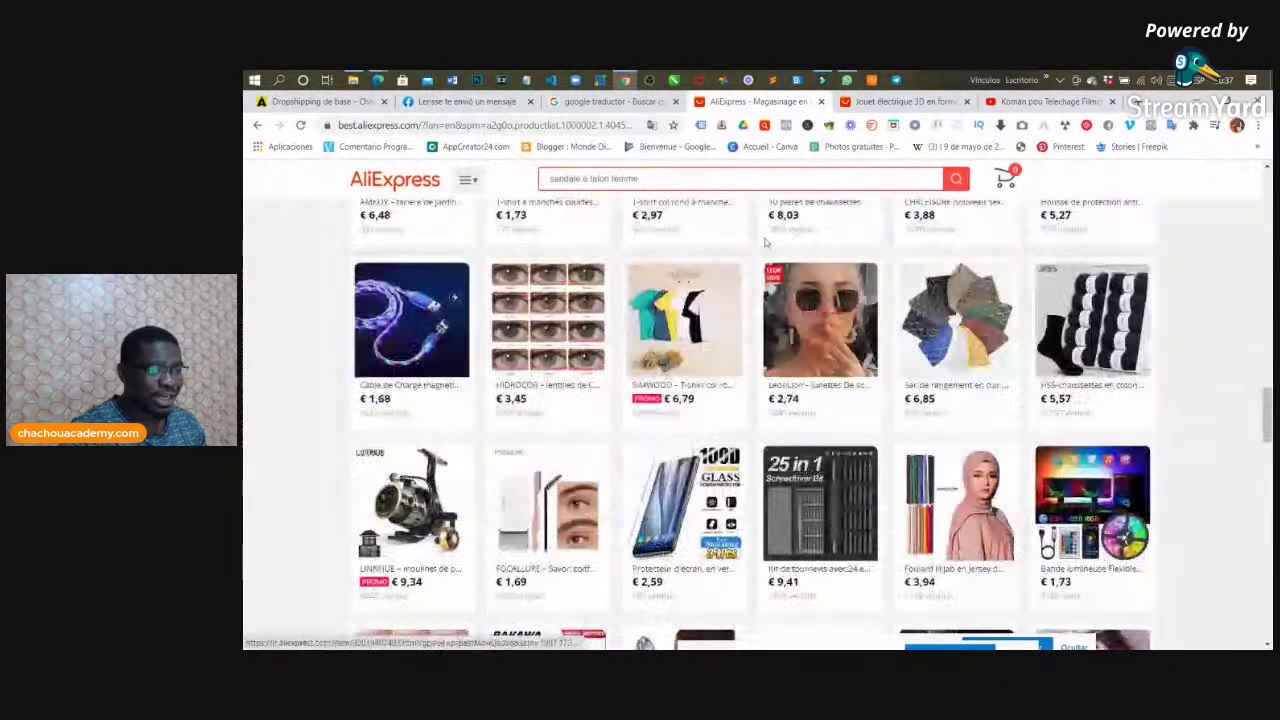
left_click(967, 102)
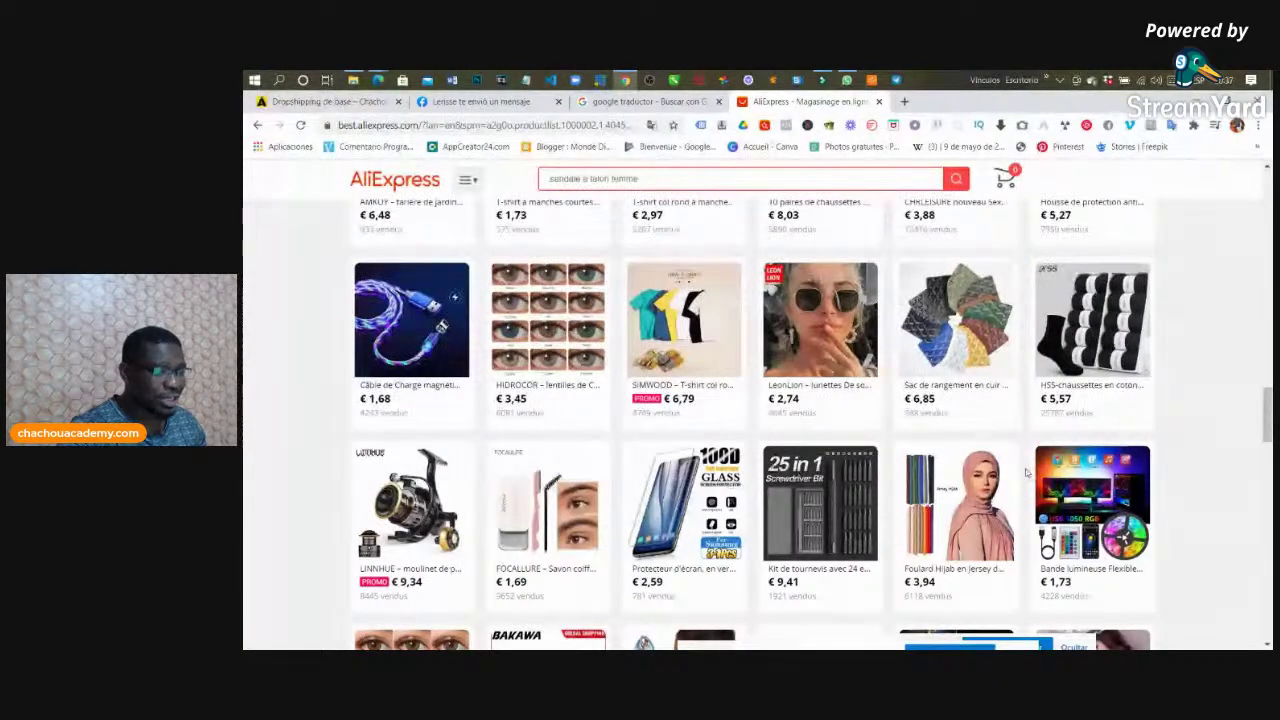
Step: Search AliExpress for "gato"
scroll(940, 450, "up", 15)
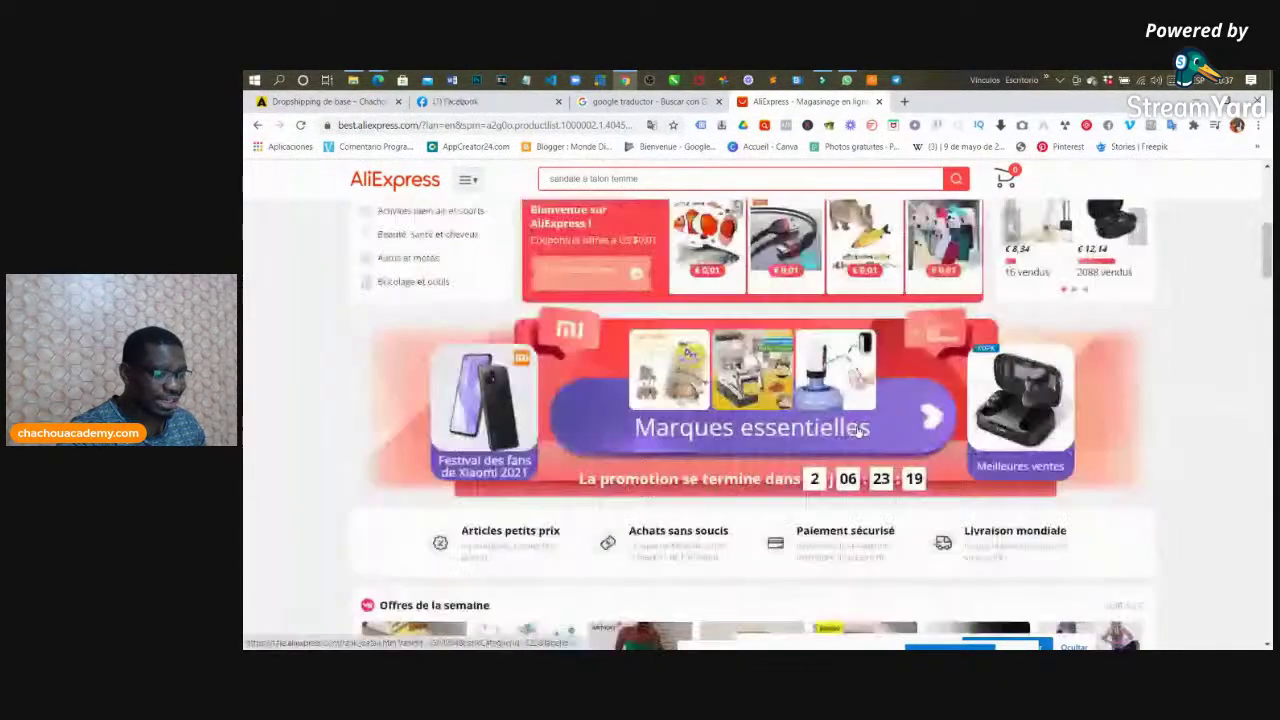
scroll(858, 430, "up", 10)
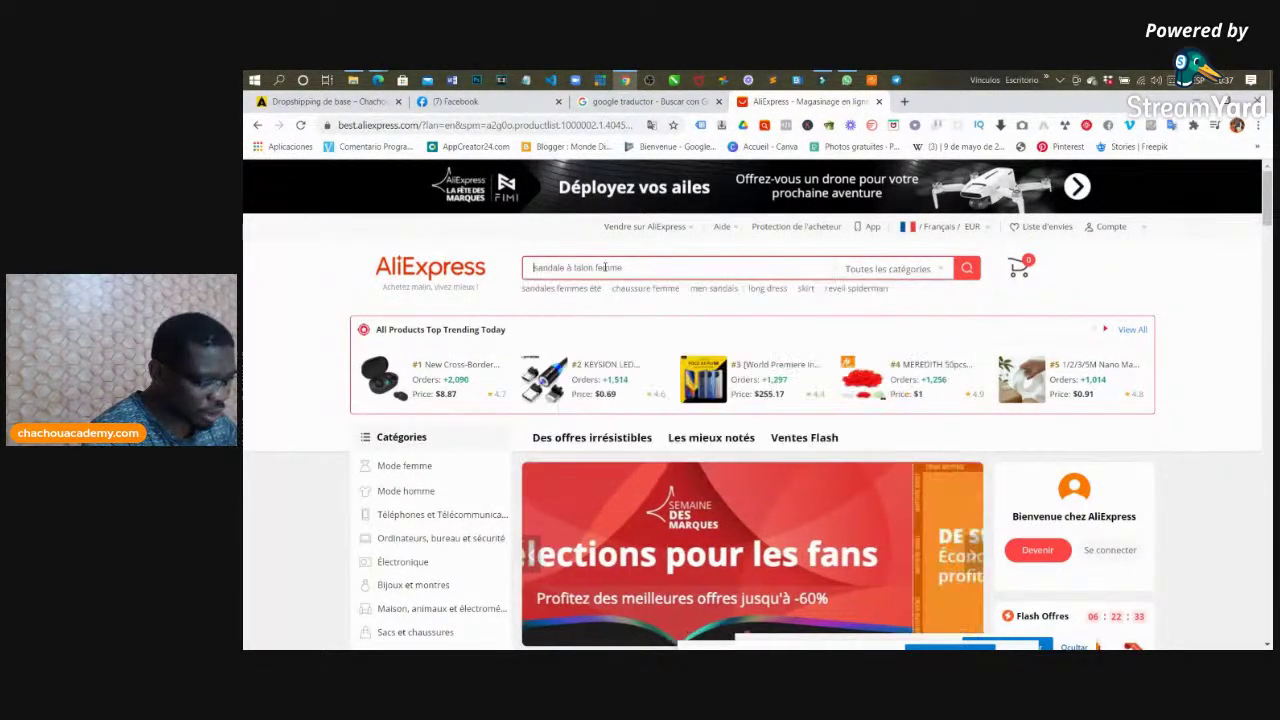
type("a")
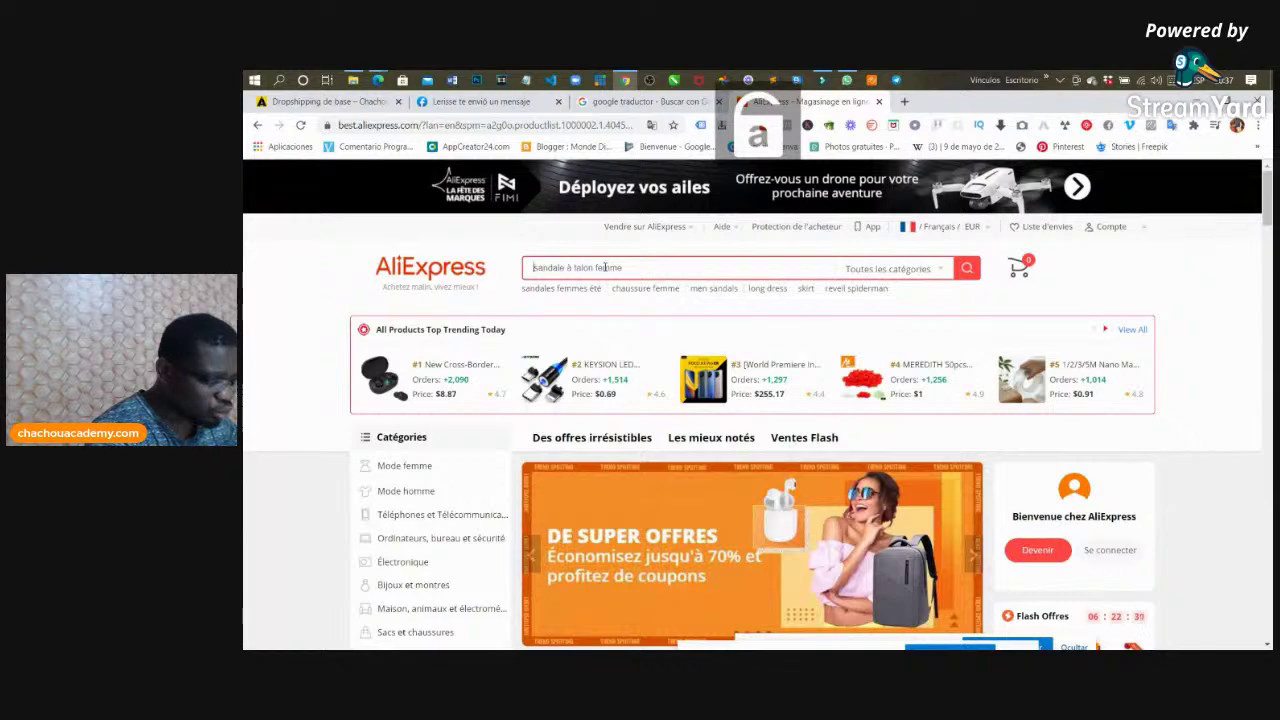
type("gato")
key("Return")
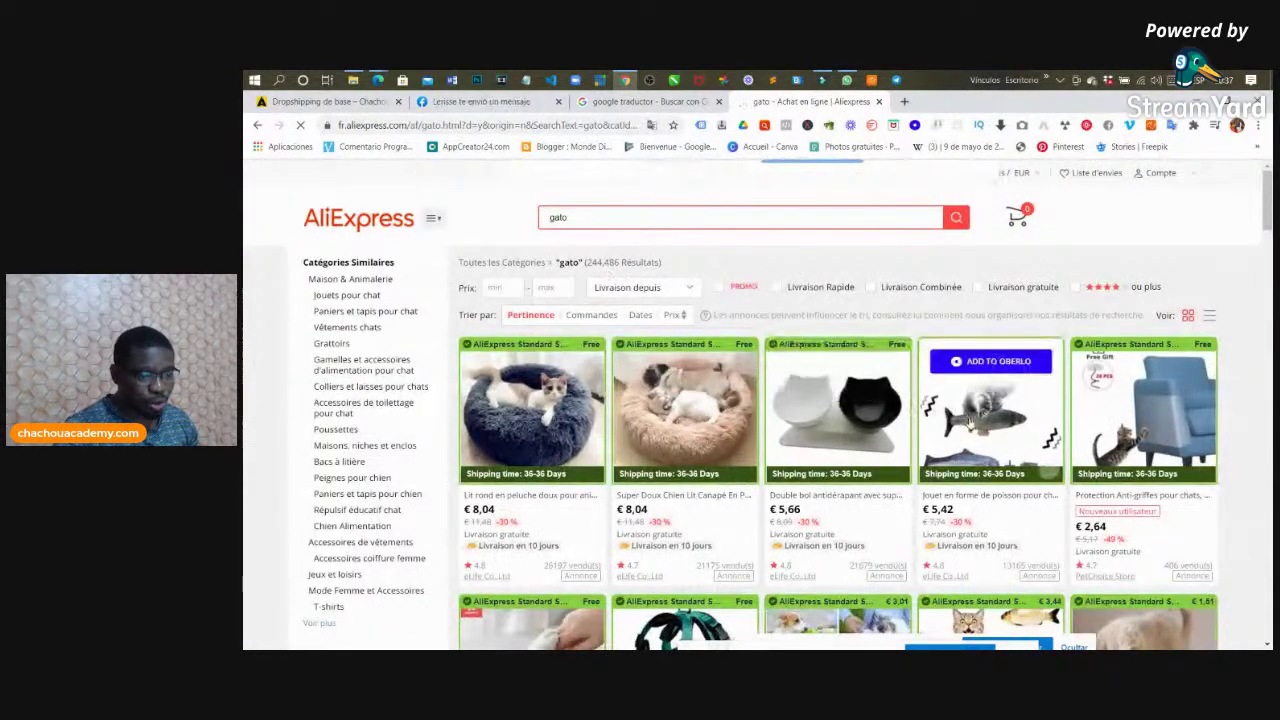
Step: Examine the cat product results up close, focusing on the fish-shaped toys' prices, sales and shipping details
scroll(1000, 360, "down", 1)
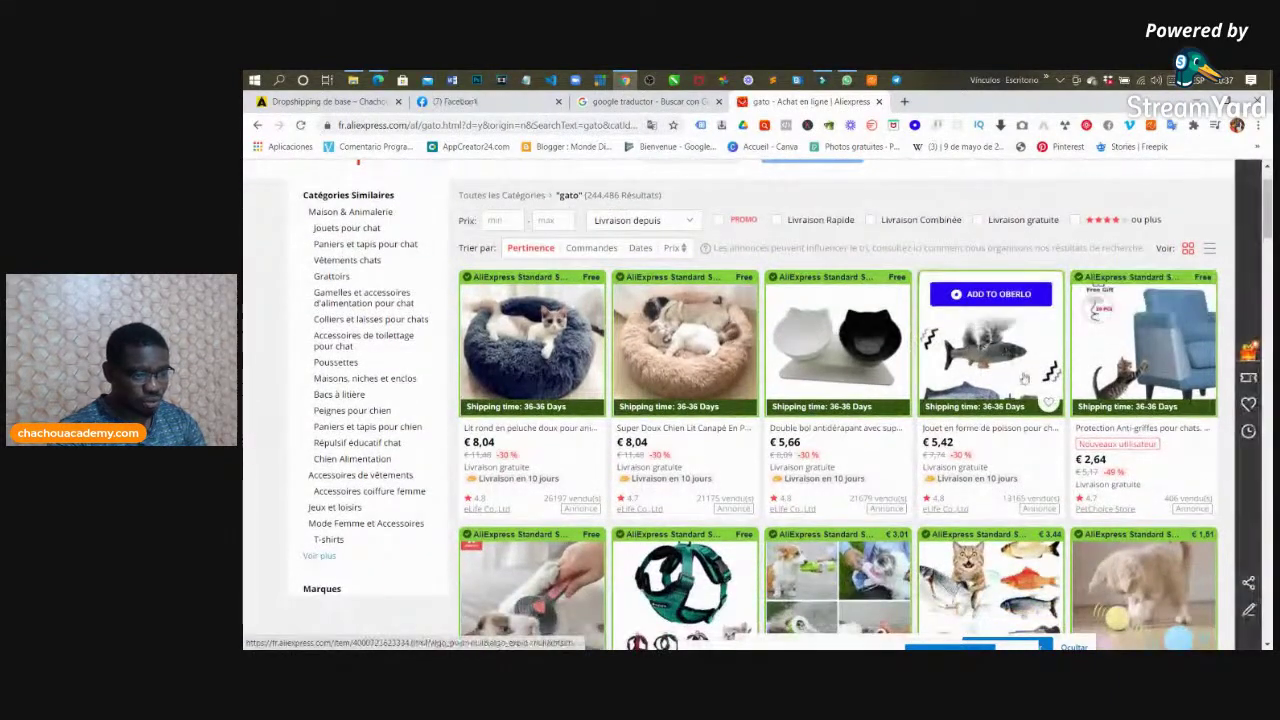
key("ctrl+plus")
key("ctrl+plus")
key("ctrl+plus")
key("ctrl+plus")
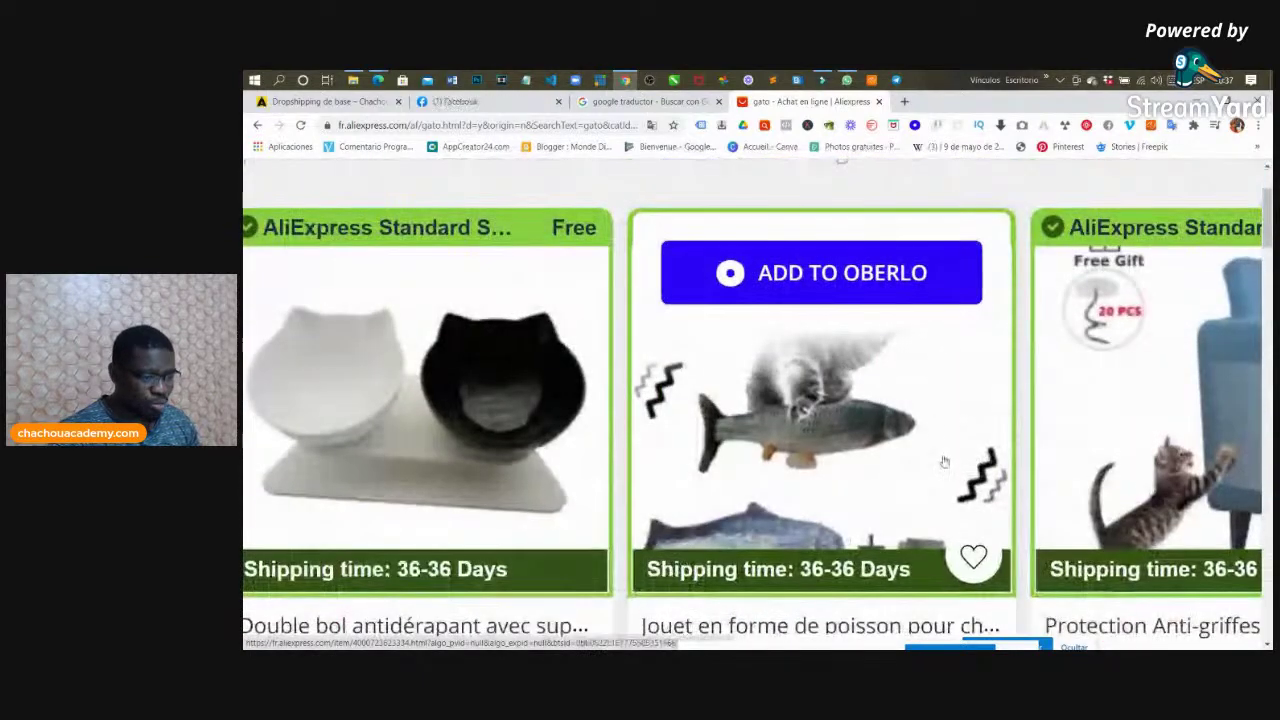
scroll(1010, 455, "down", 5)
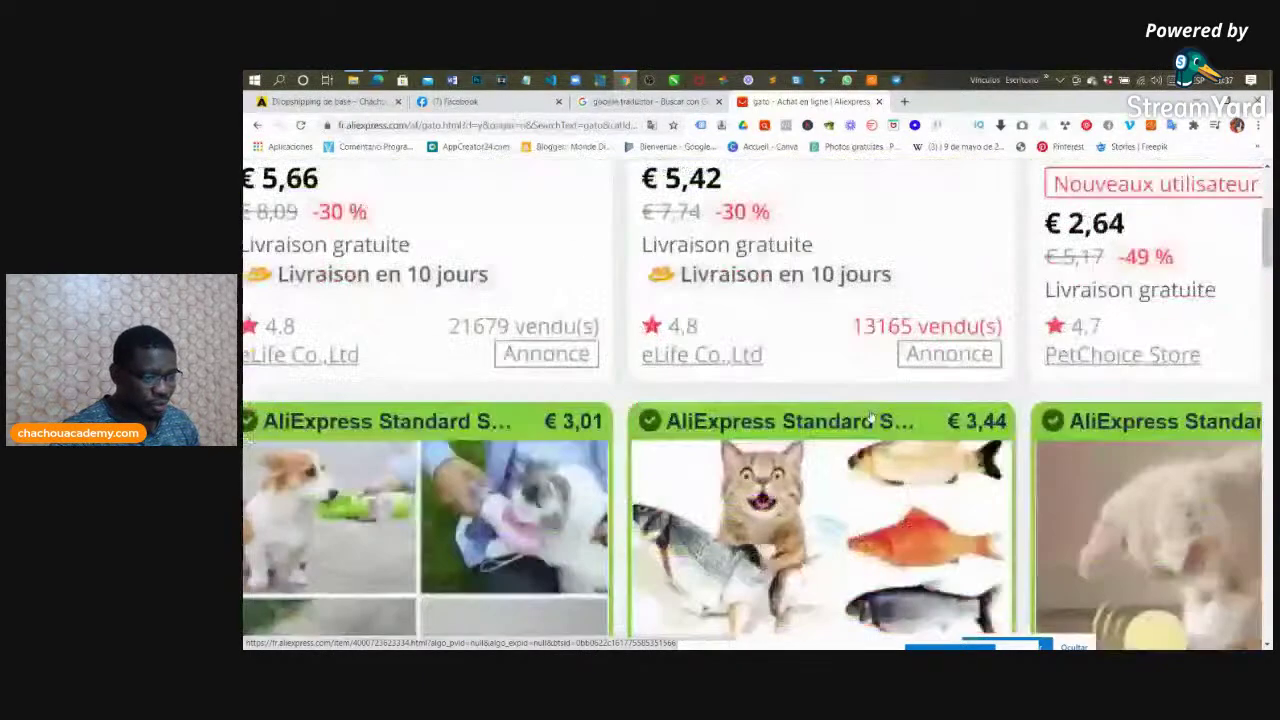
scroll(870, 418, "down", 3)
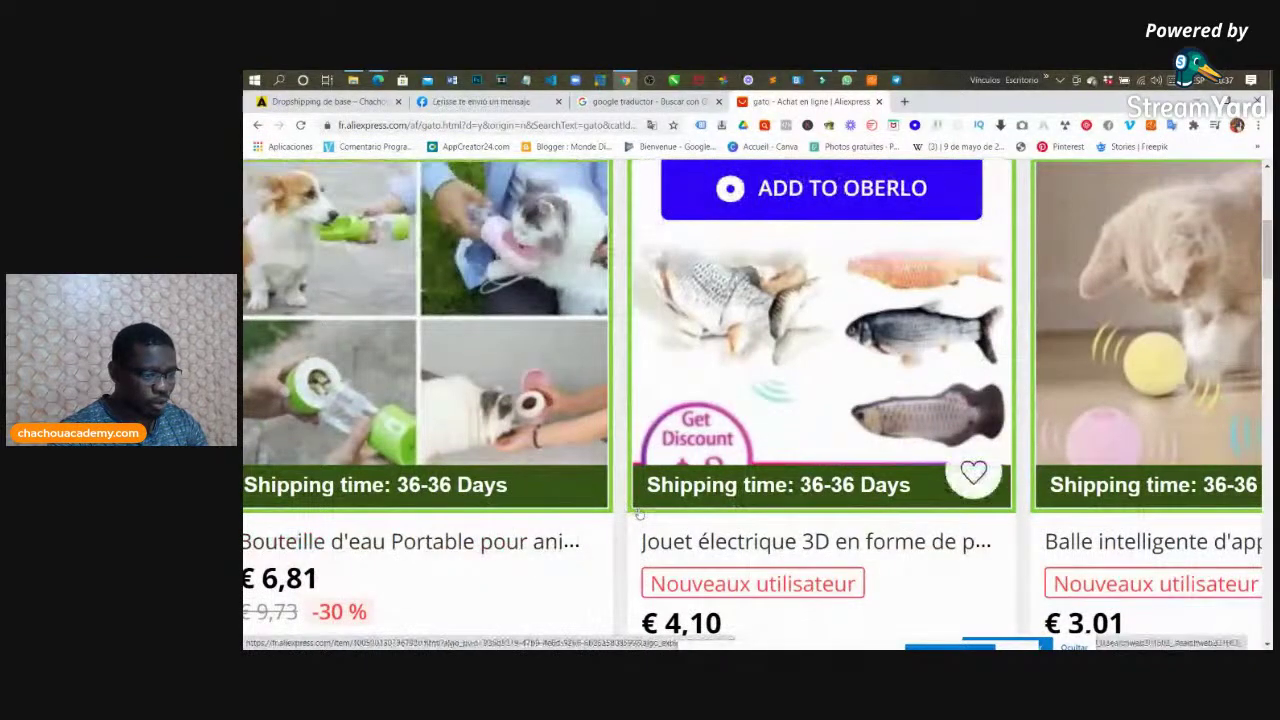
key("ctrl+minus")
key("ctrl+minus")
key("ctrl+minus")
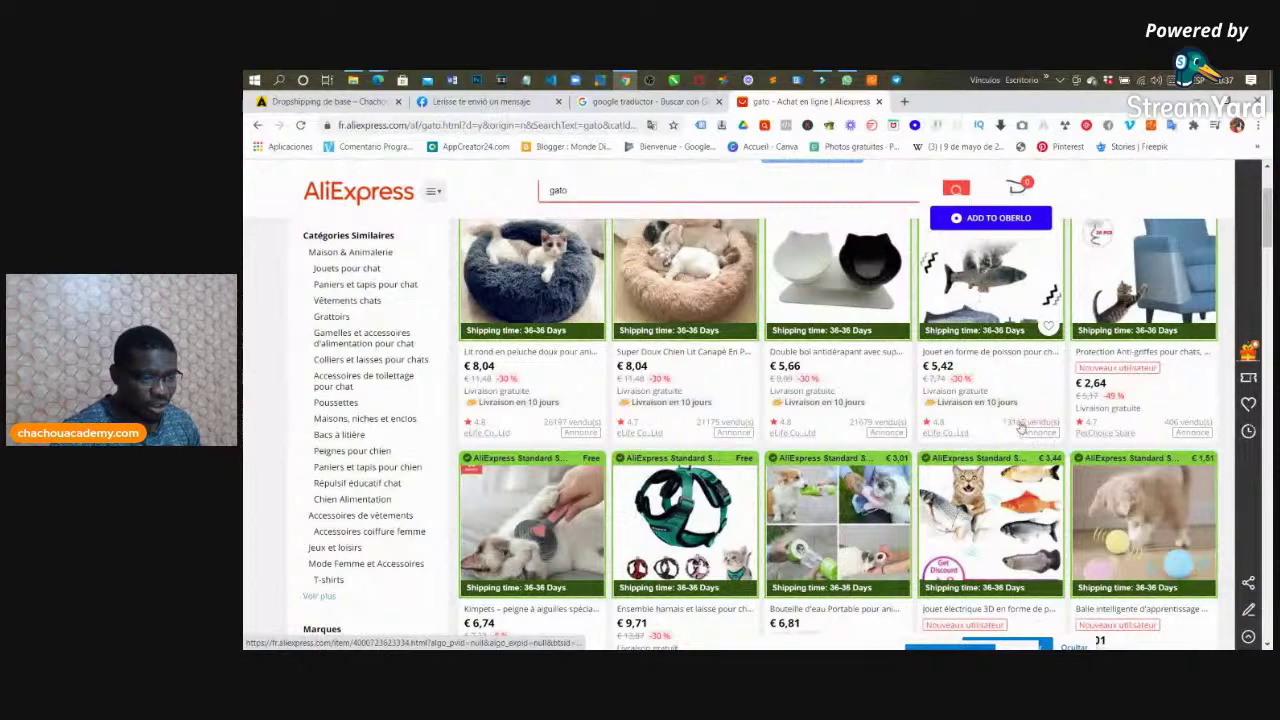
Step: Open the 3D electric fish cat toy listing from the results and play its product video
scroll(1020, 428, "down", 3)
left_click(995, 338)
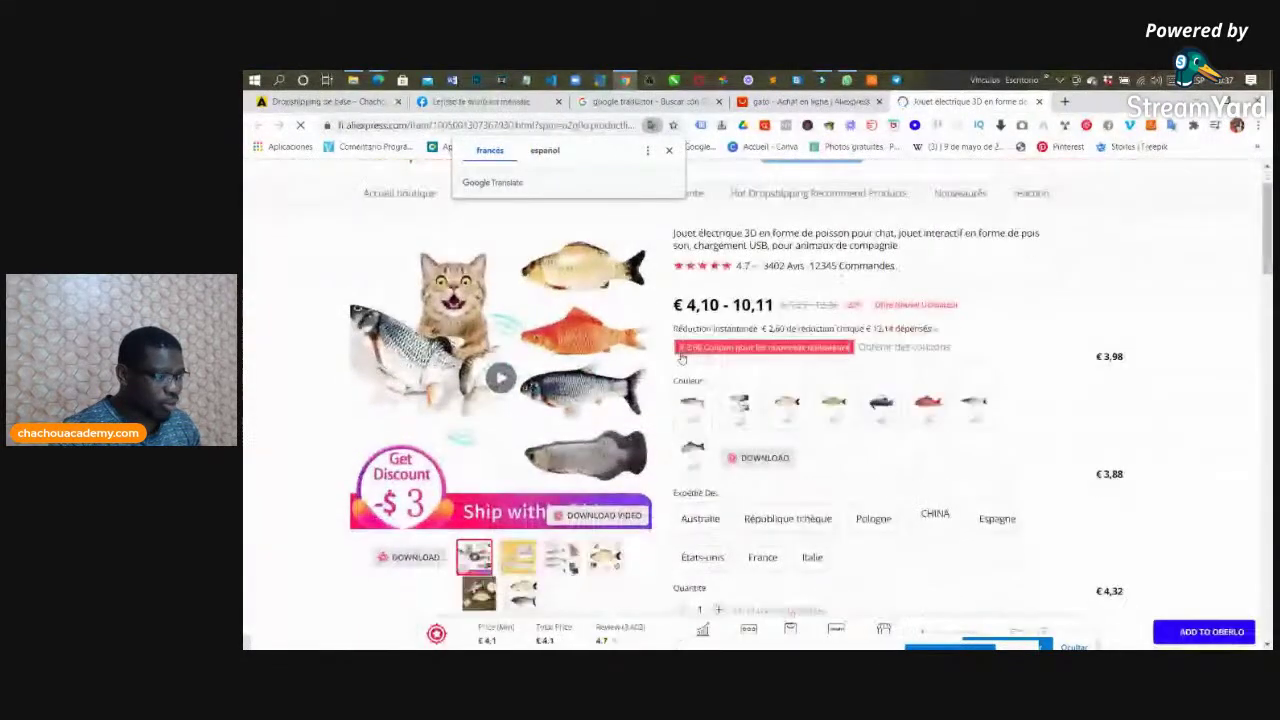
scroll(504, 455, "down", 1)
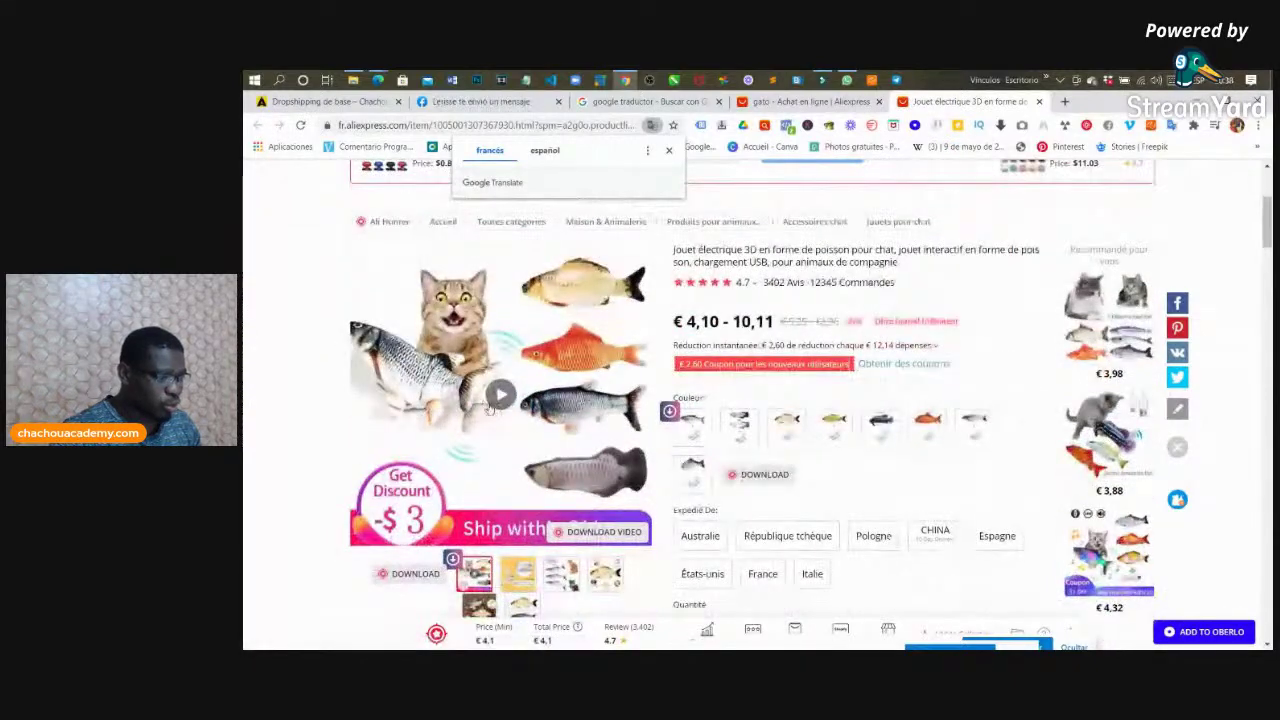
left_click(500, 395)
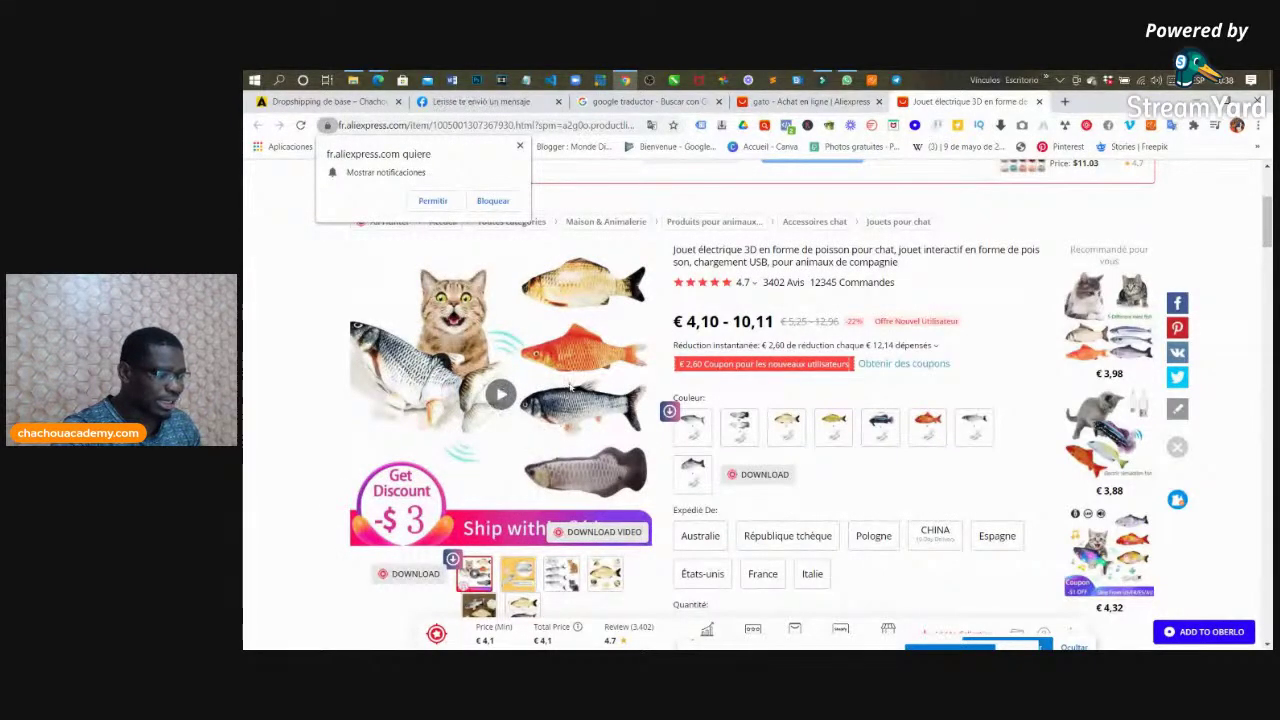
scroll(573, 374, "up", 2)
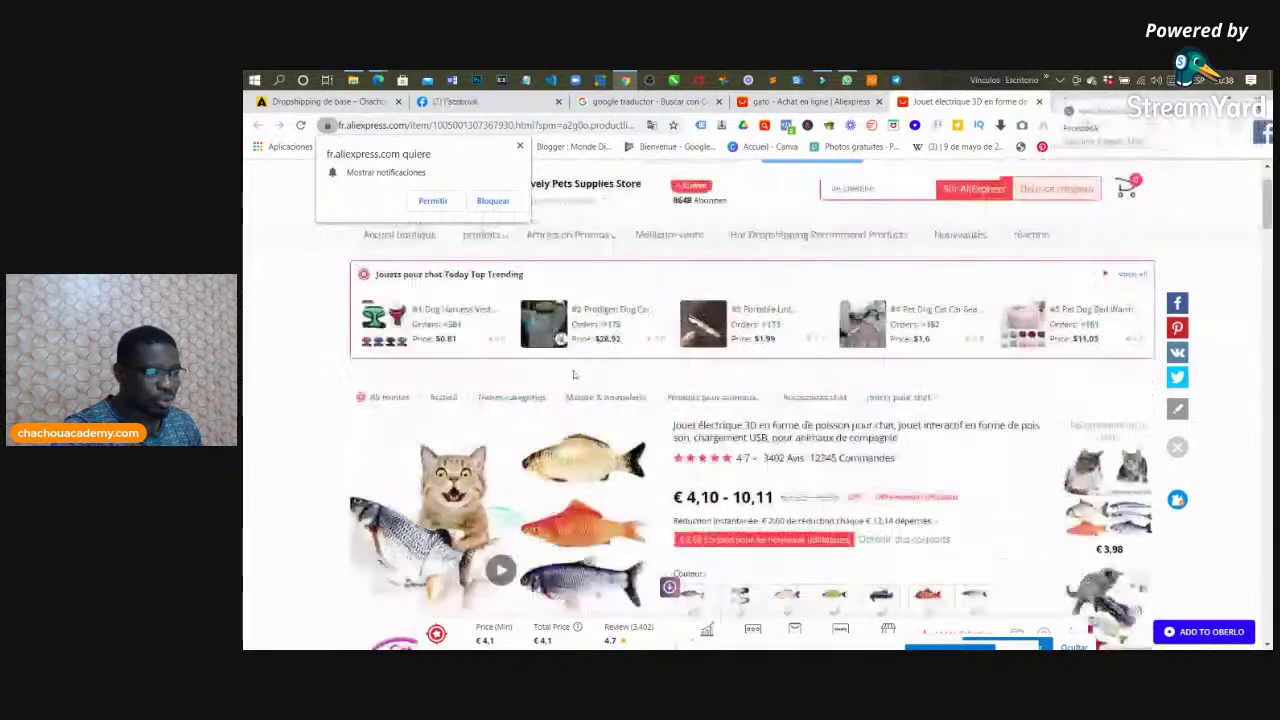
scroll(573, 374, "up", 1)
Step: Return to the gato results, open the € 5,42 fish-shaped cat toy listing and play its product video
left_click(823, 103)
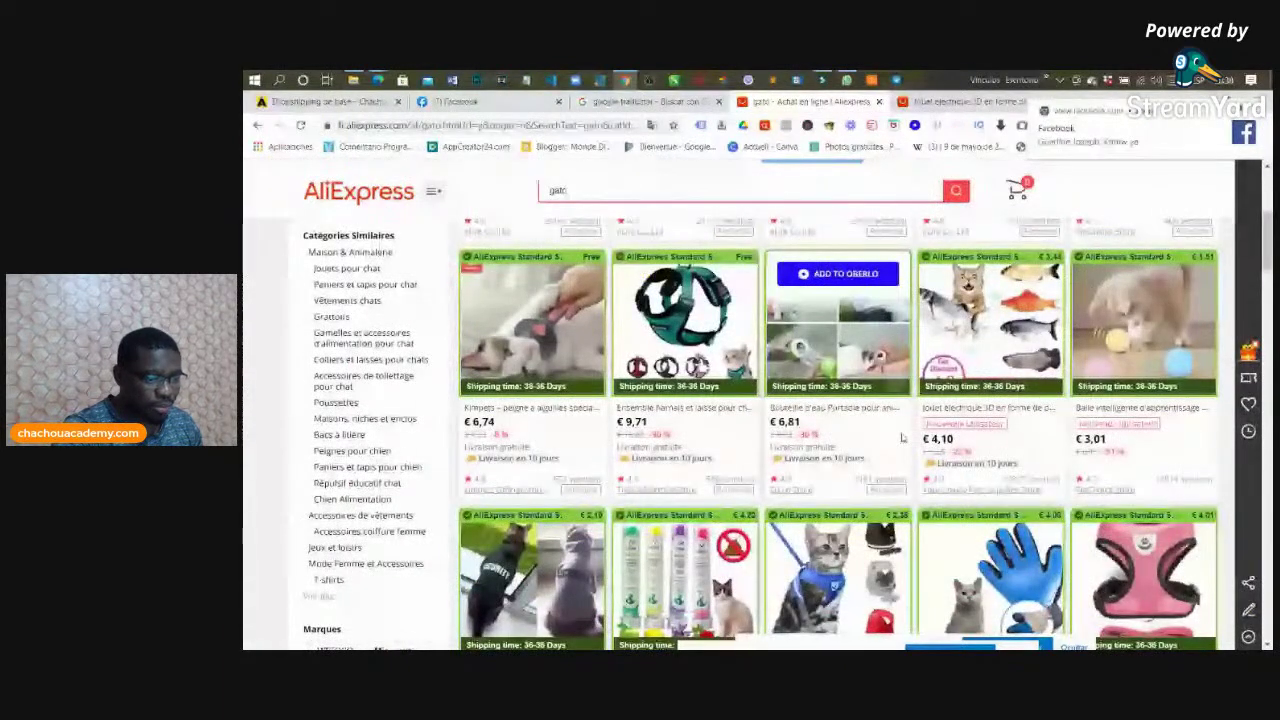
scroll(943, 428, "up", 5)
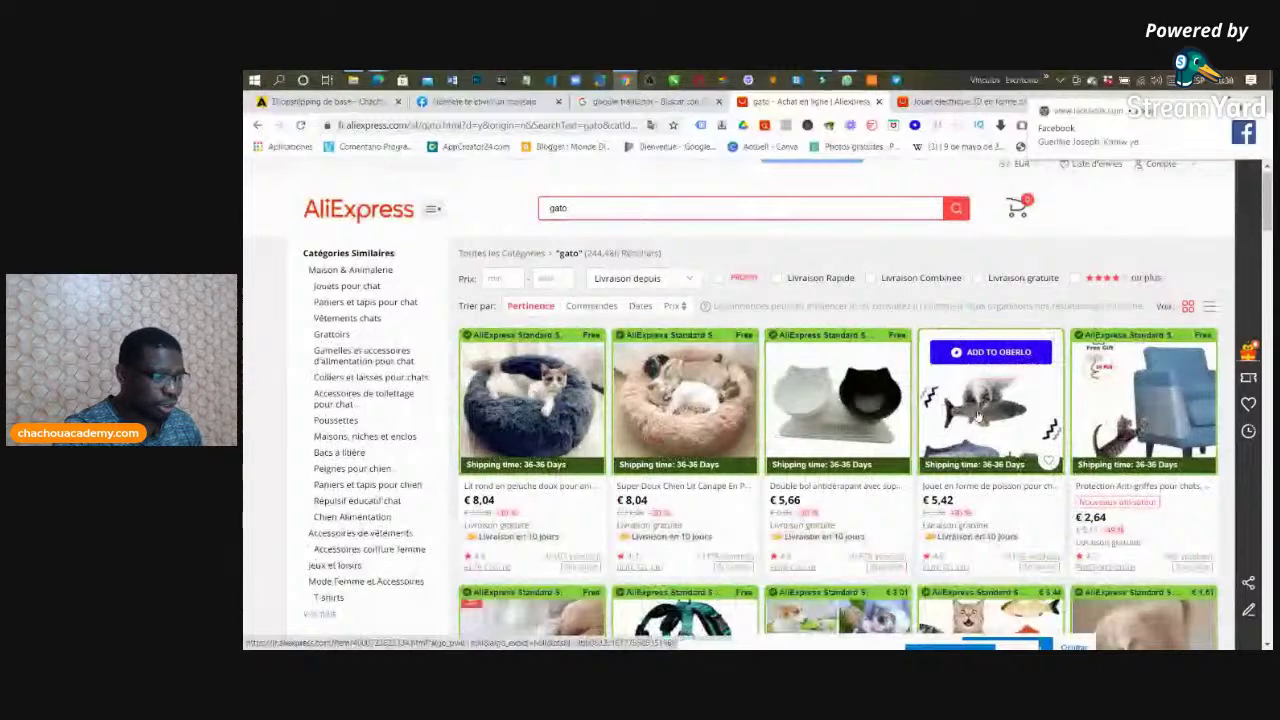
left_click(975, 414)
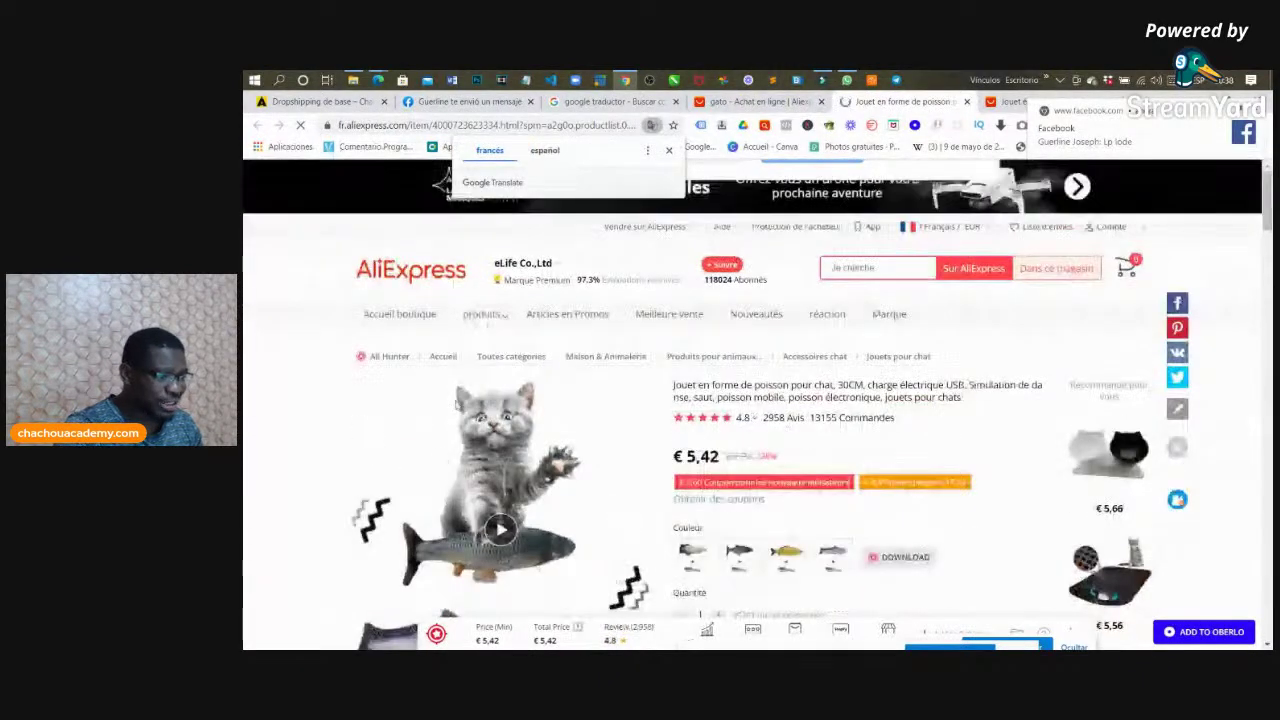
left_click(500, 463)
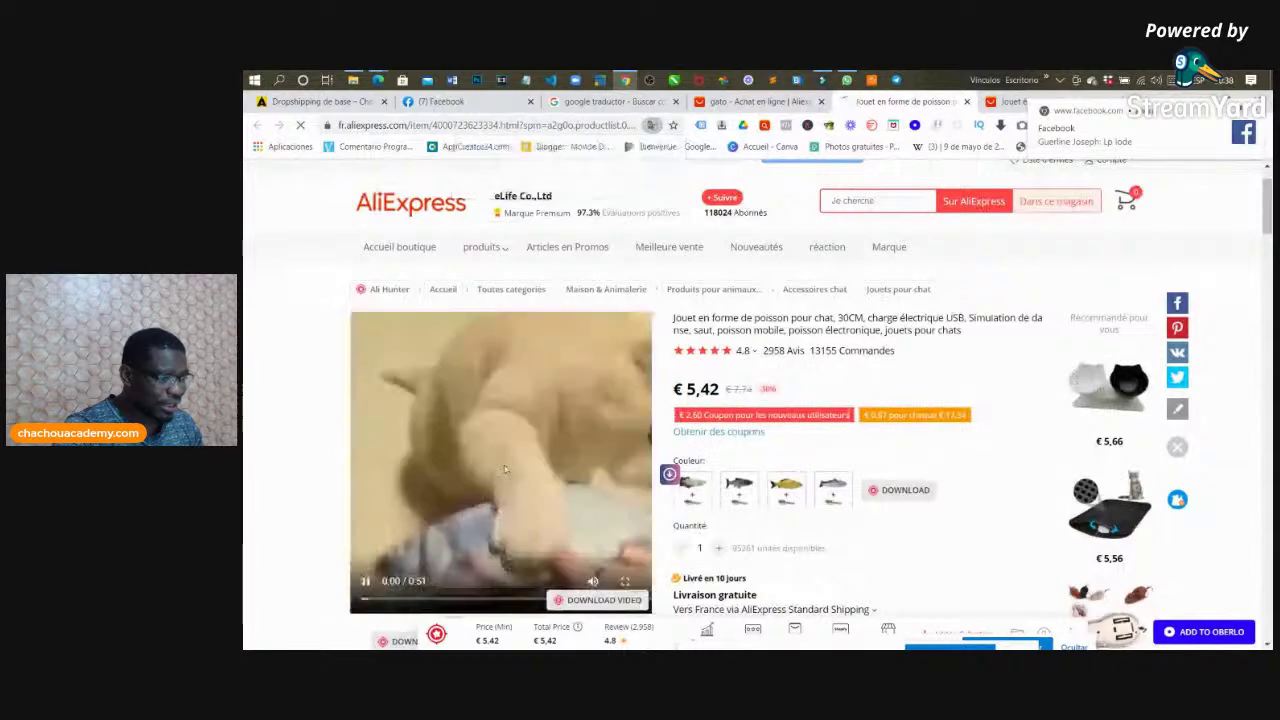
scroll(552, 444, "down", 1)
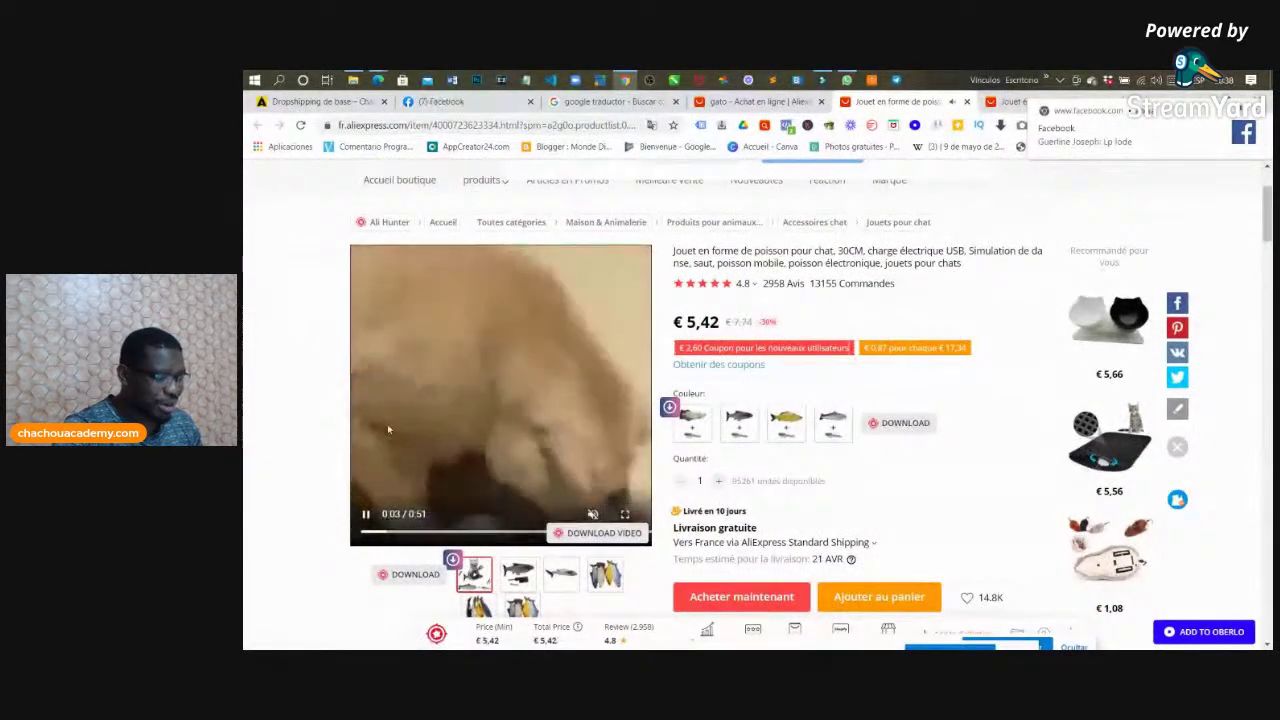
Step: View the third gallery image, go back to the product video and play it up to 0:32
left_click(561, 573)
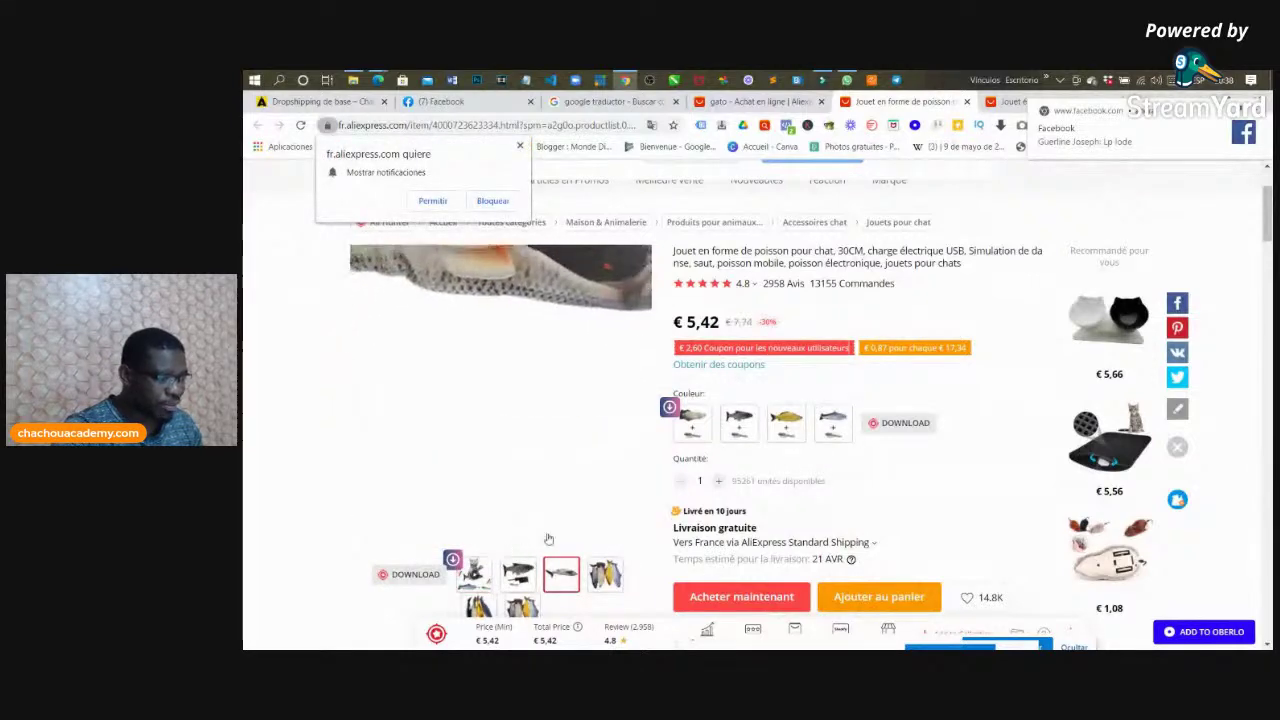
left_click(476, 574)
left_click(500, 395)
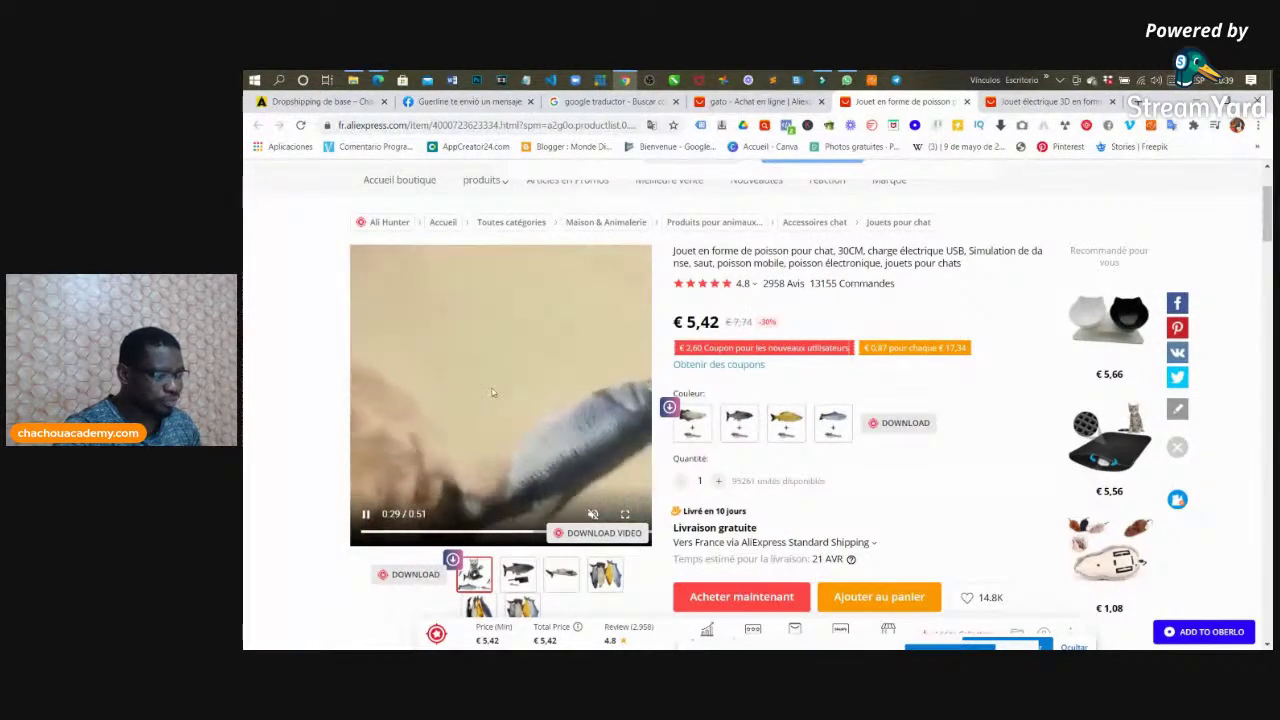
left_click(498, 431)
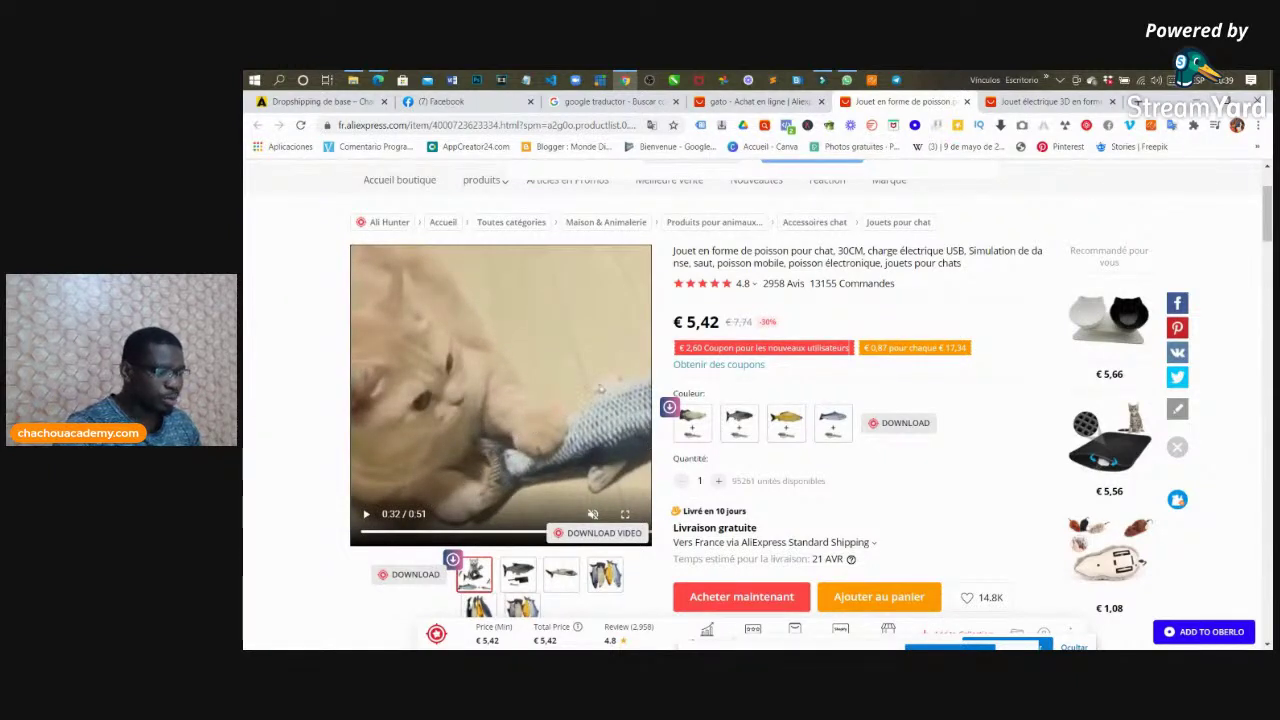
Step: Examine the fish toy's gallery images and the download options around them
scroll(590, 349, "down", 1)
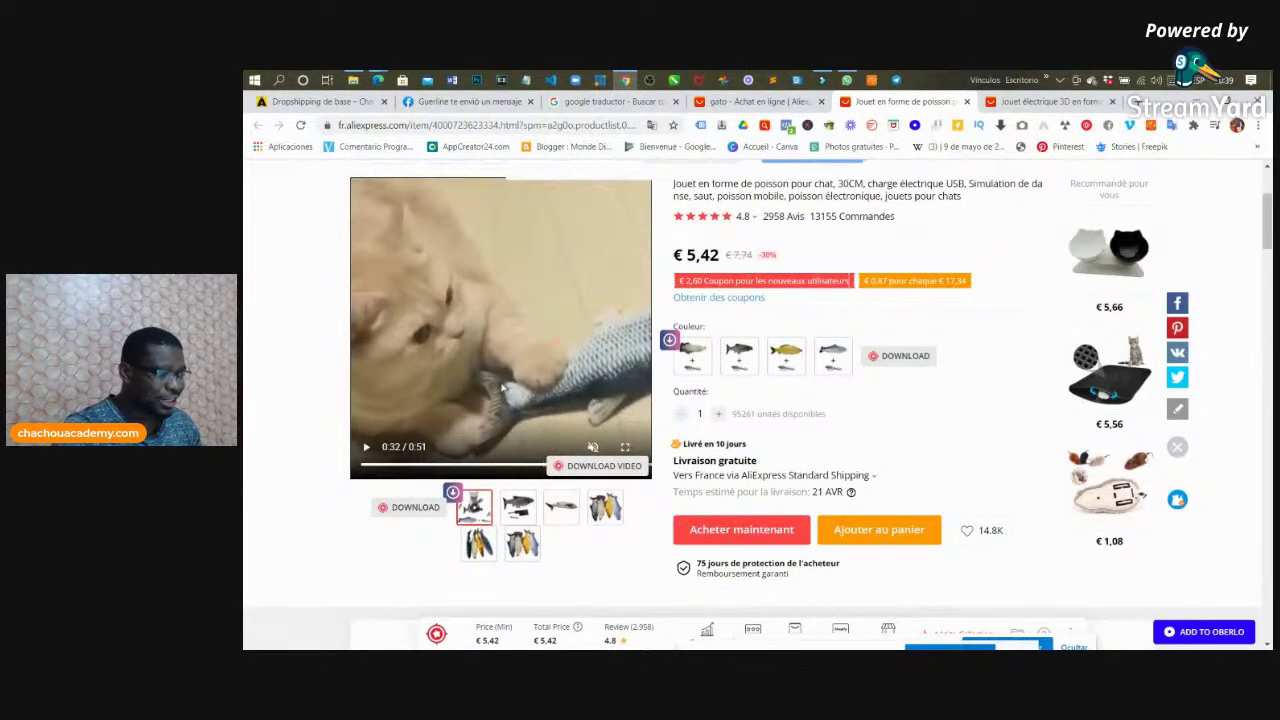
scroll(488, 388, "down", 2)
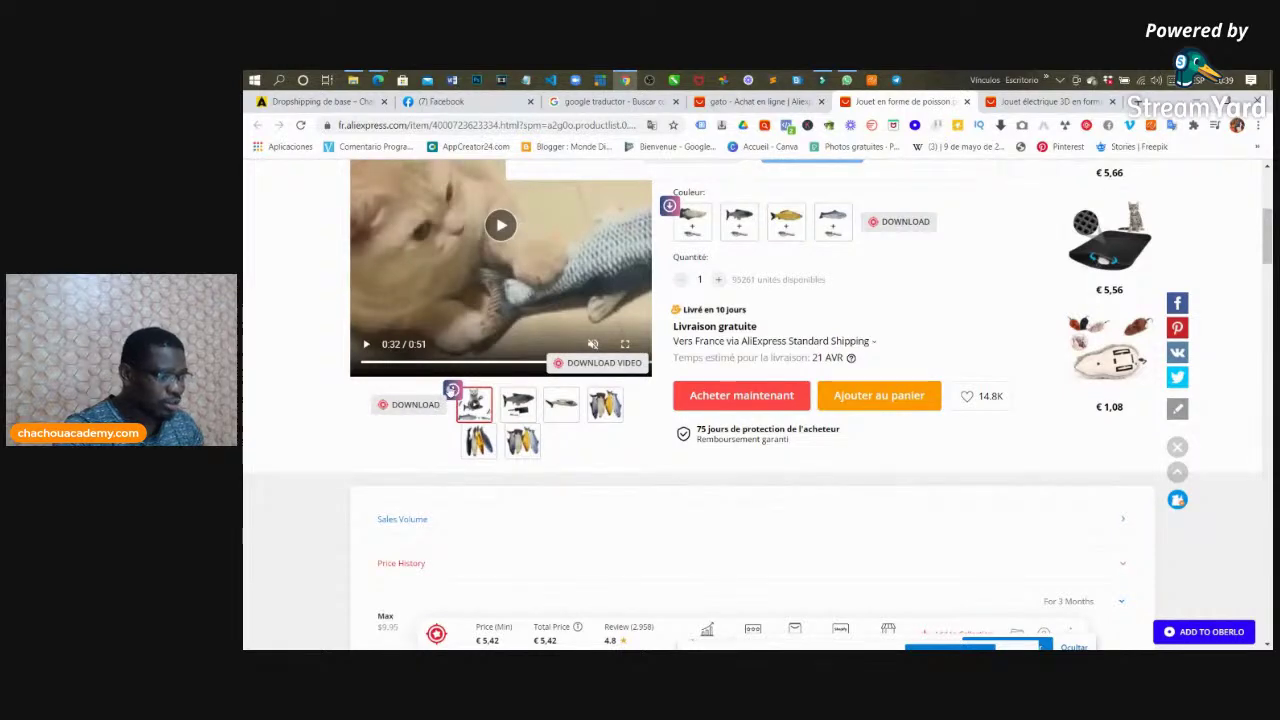
scroll(452, 390, "up", 5)
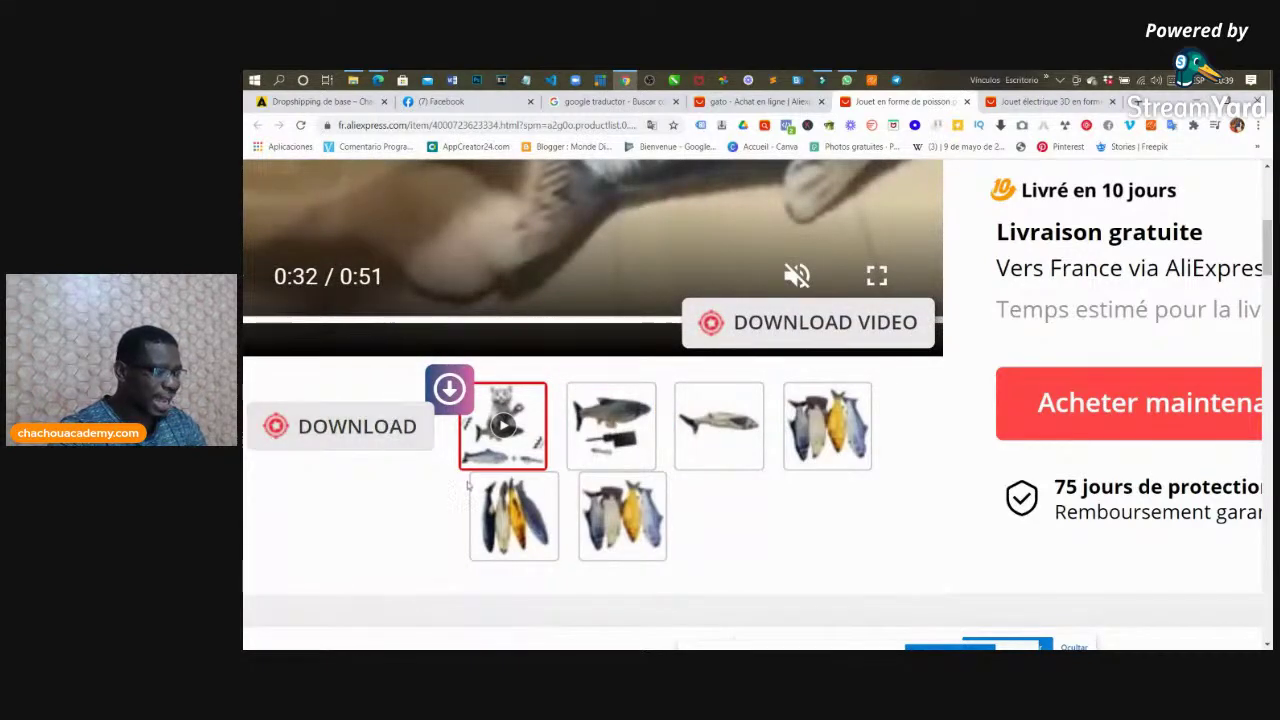
key("ctrl+minus")
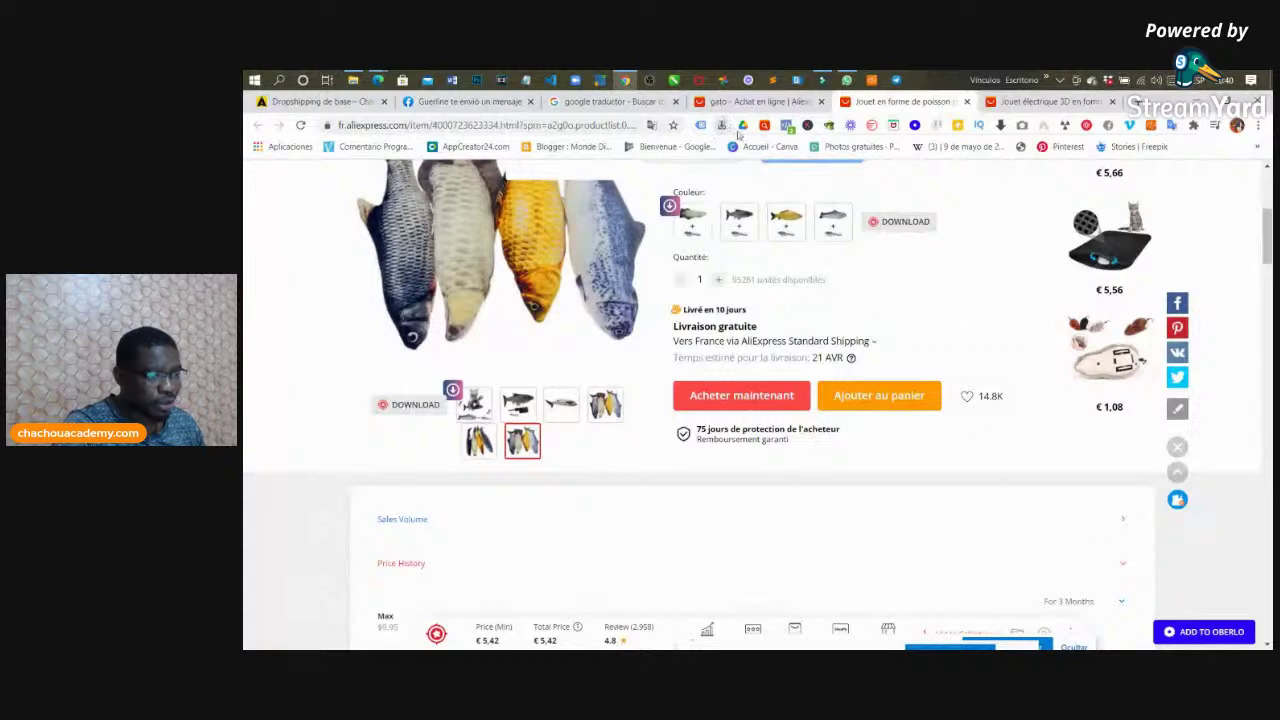
Step: Download the fish toy's product video from the listing and display the third gallery image
scroll(915, 228, "up", 1)
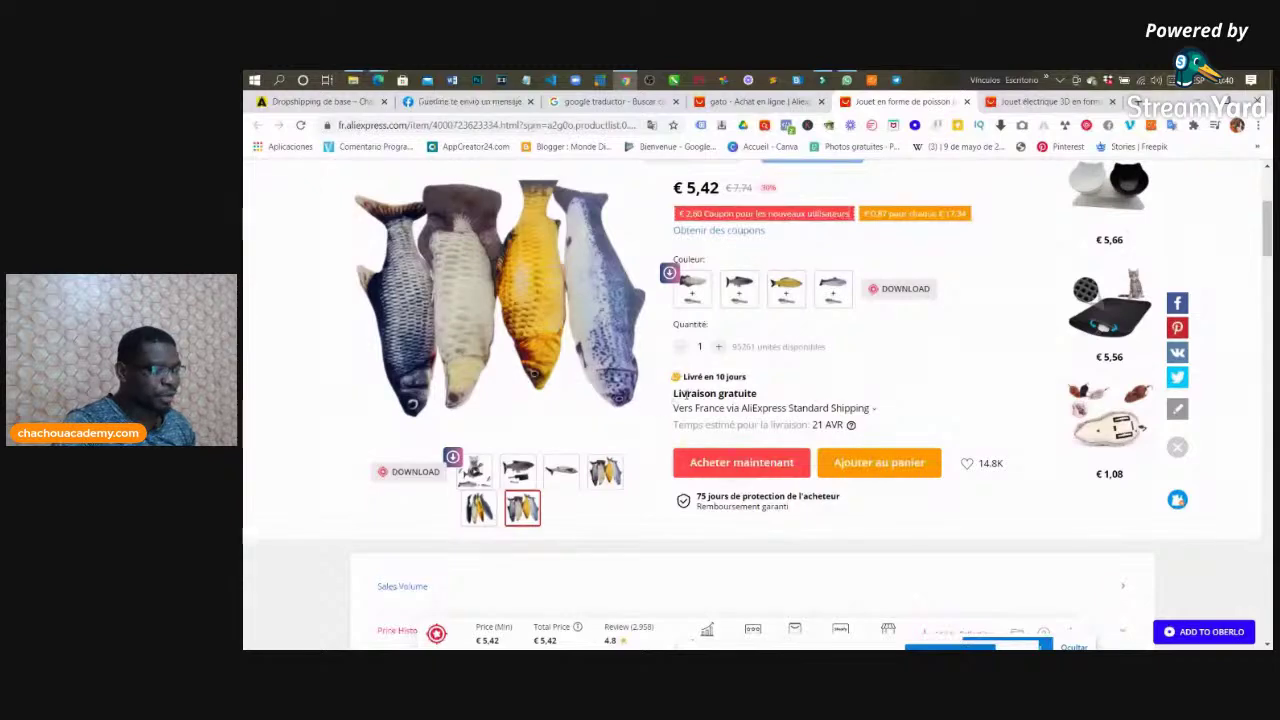
scroll(886, 357, "down", 1)
scroll(380, 396, "up", 1)
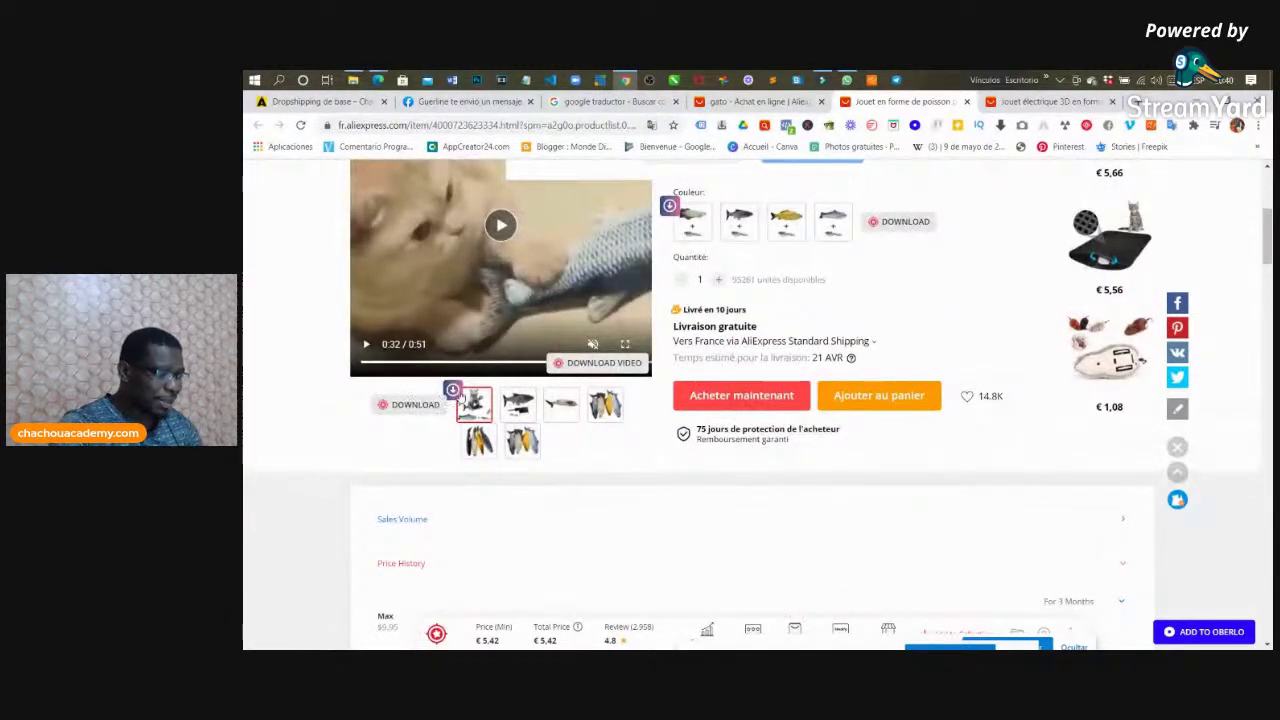
scroll(453, 390, "up", 5)
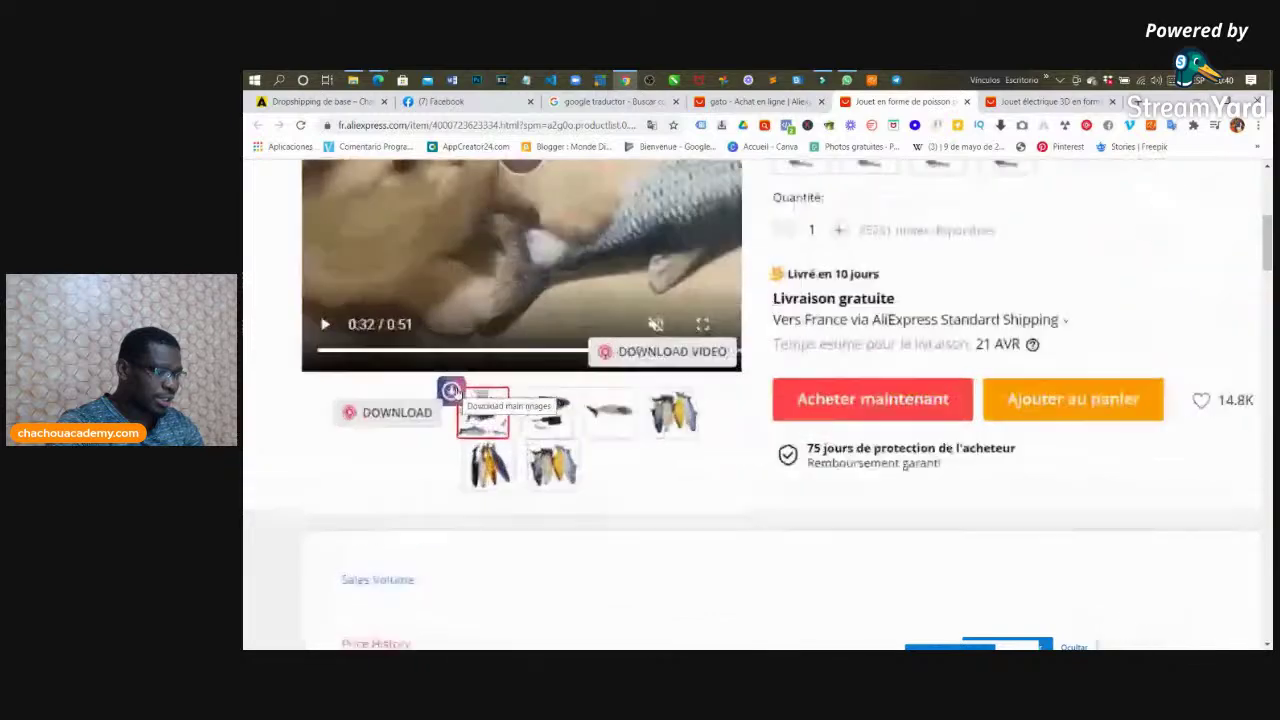
scroll(451, 392, "up", 1)
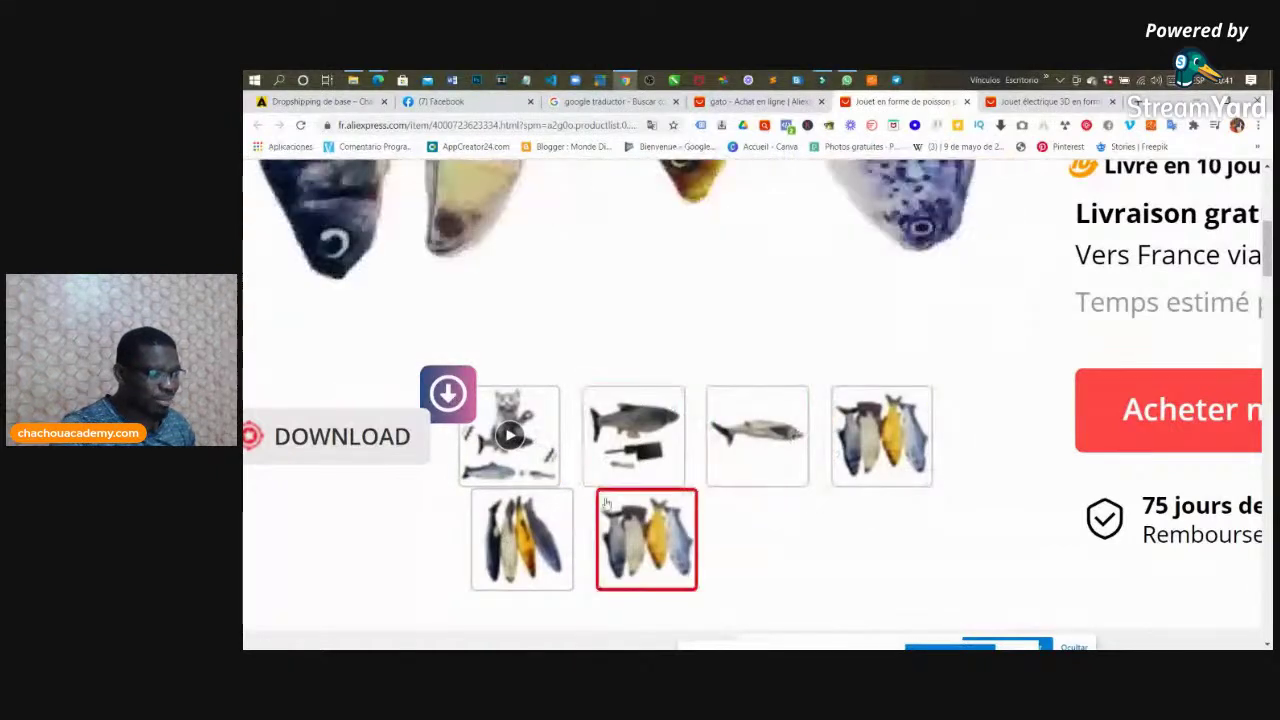
scroll(591, 440, "down", 3)
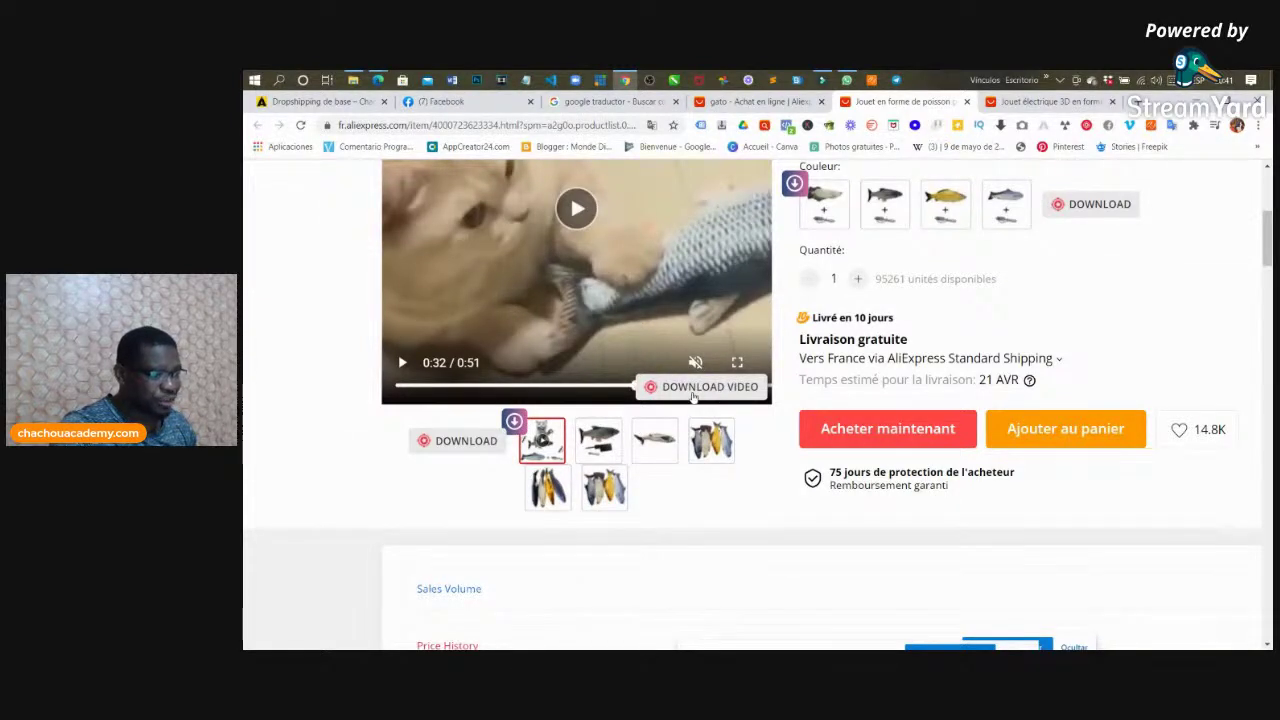
left_click(640, 397)
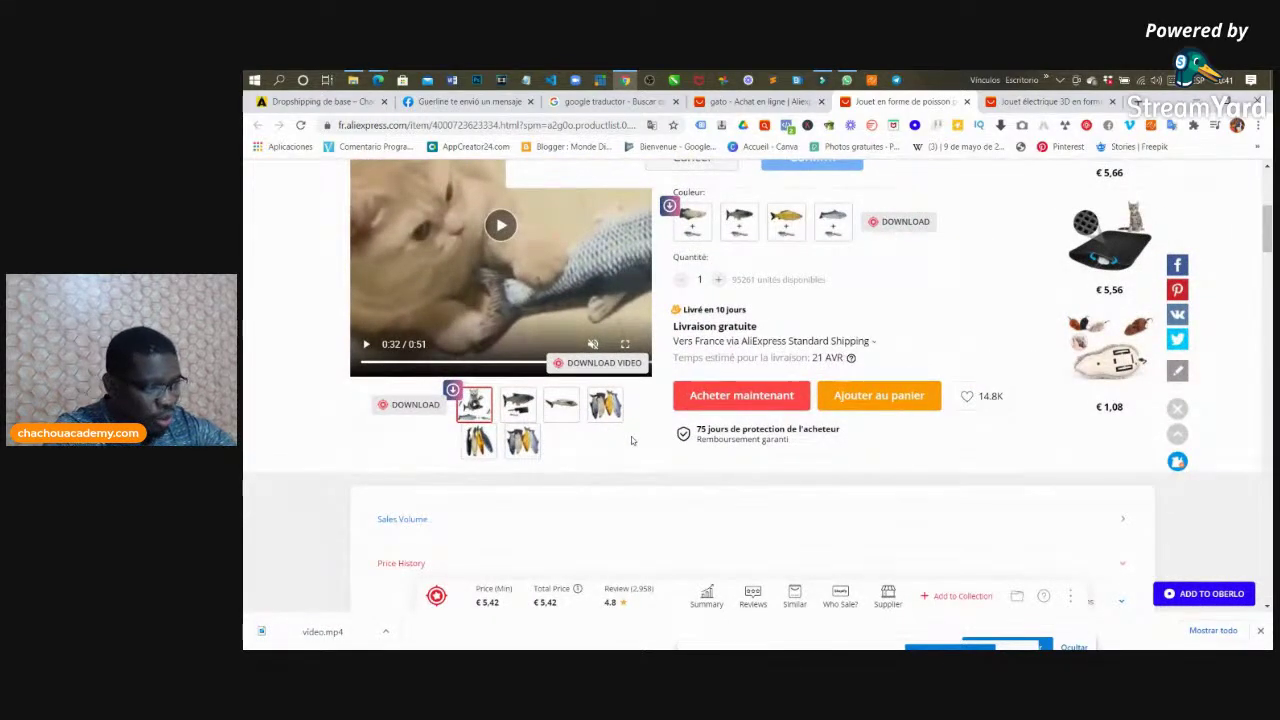
left_click(561, 403)
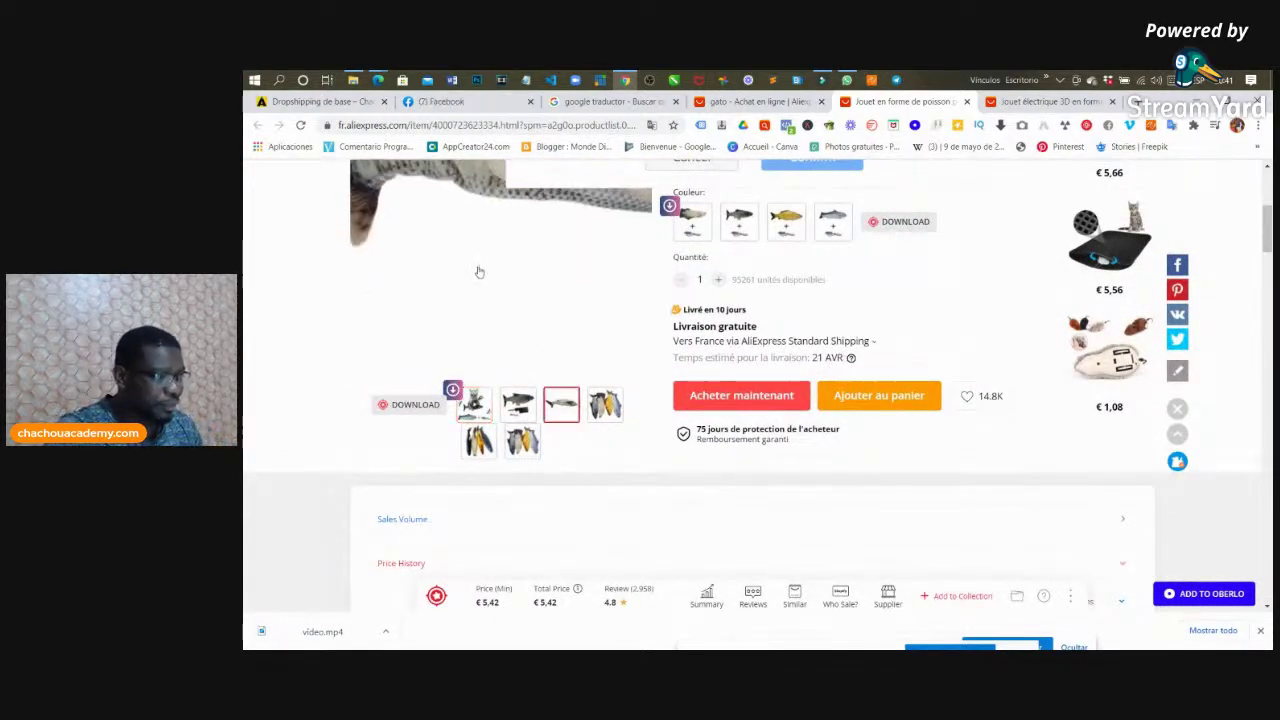
Step: Switch to File Explorer and look at the downloaded video in the Descargas folder
left_click(353, 80)
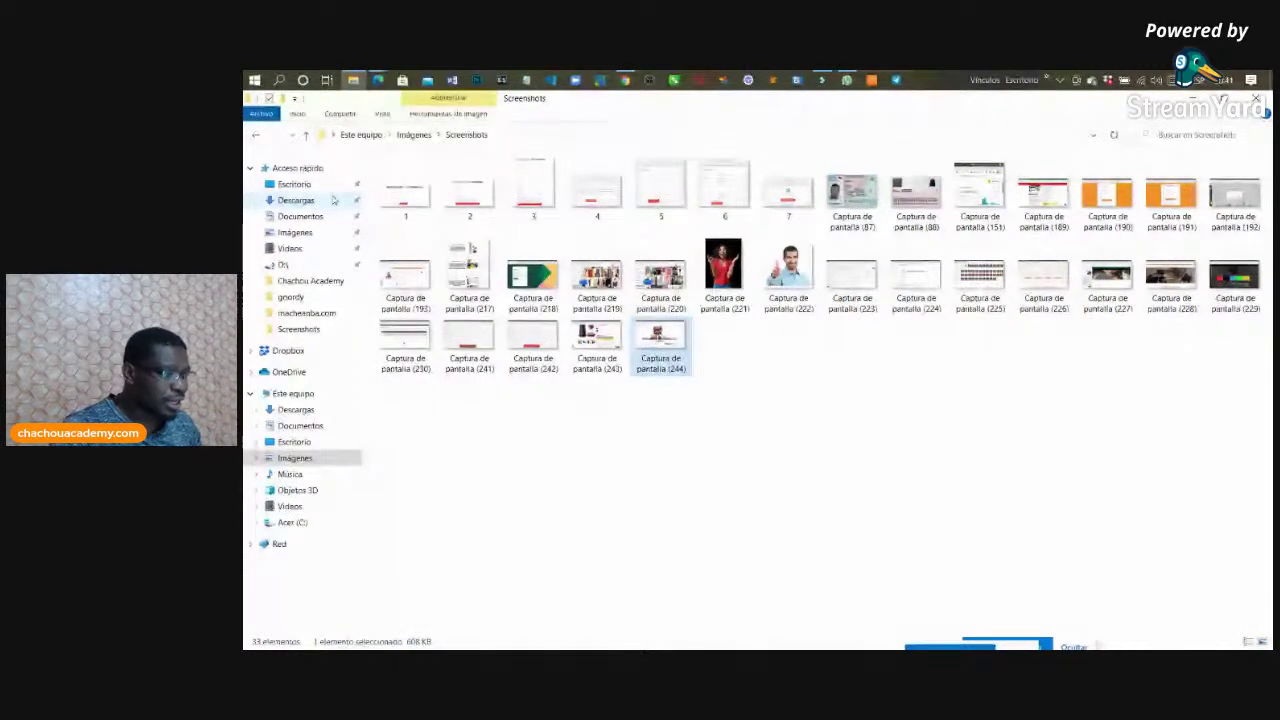
left_click(334, 200)
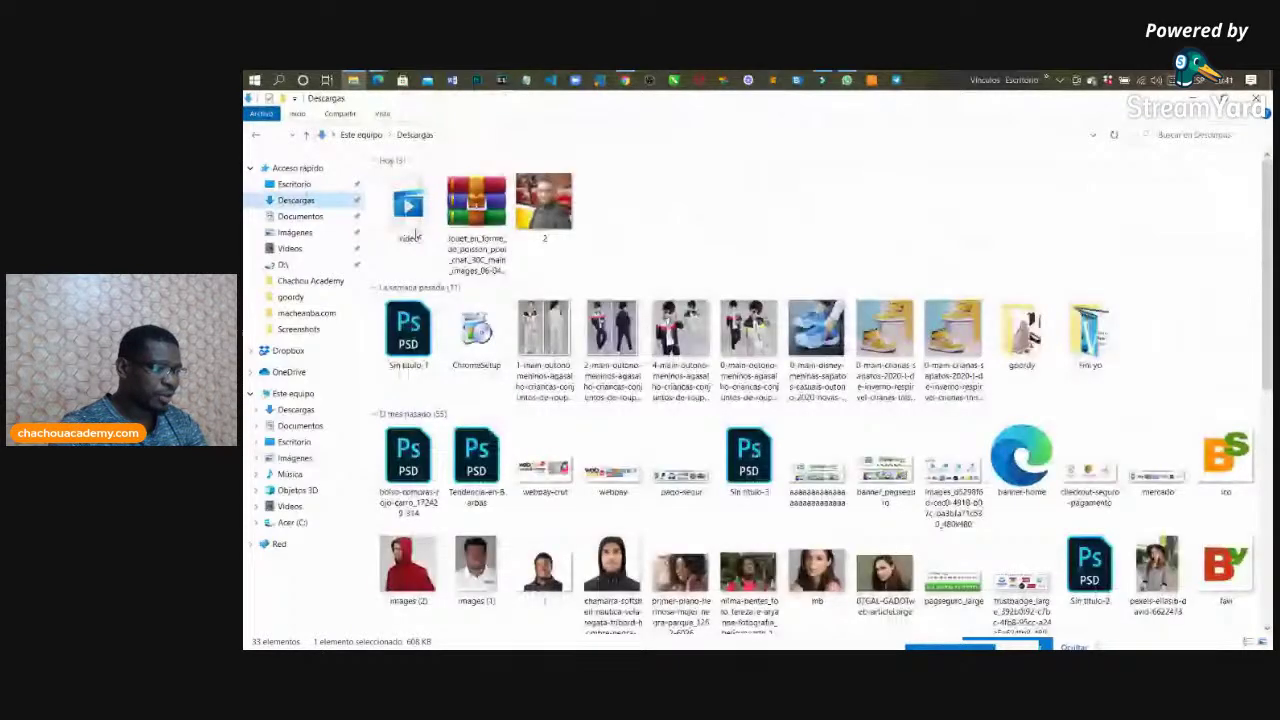
scroll(417, 235, "up", 2, "ctrl")
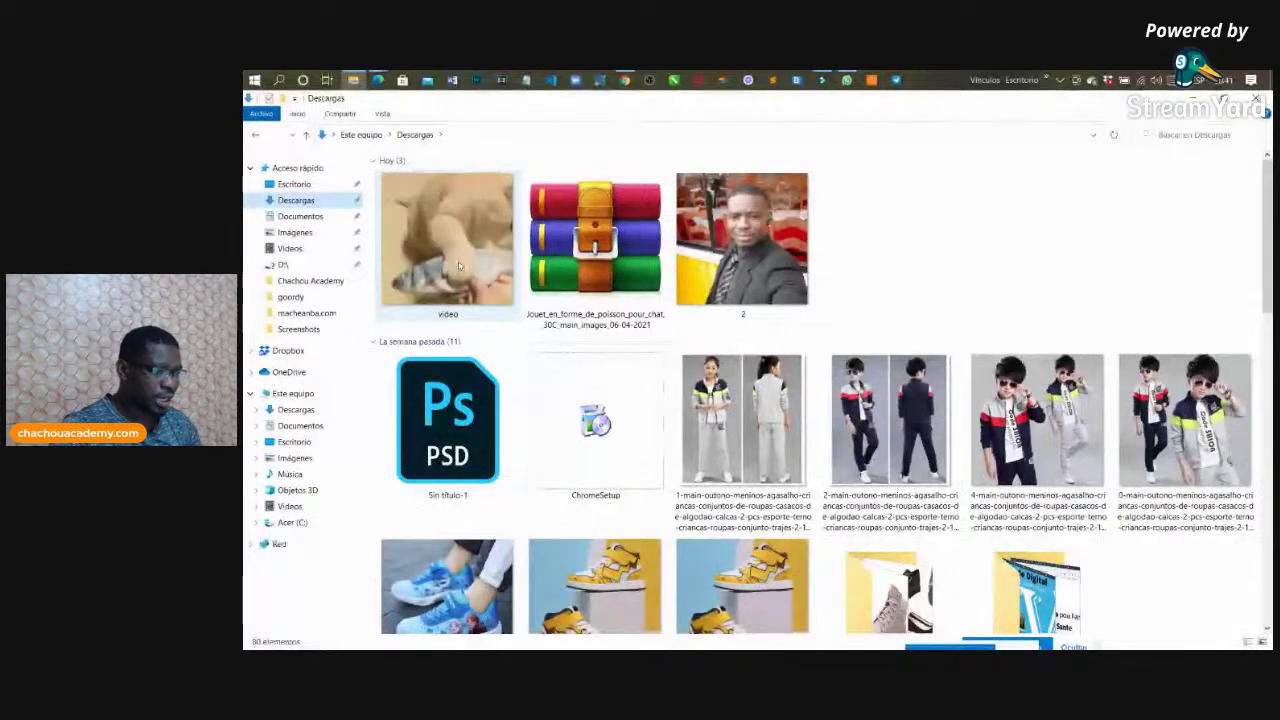
scroll(458, 265, "down", 3, "ctrl")
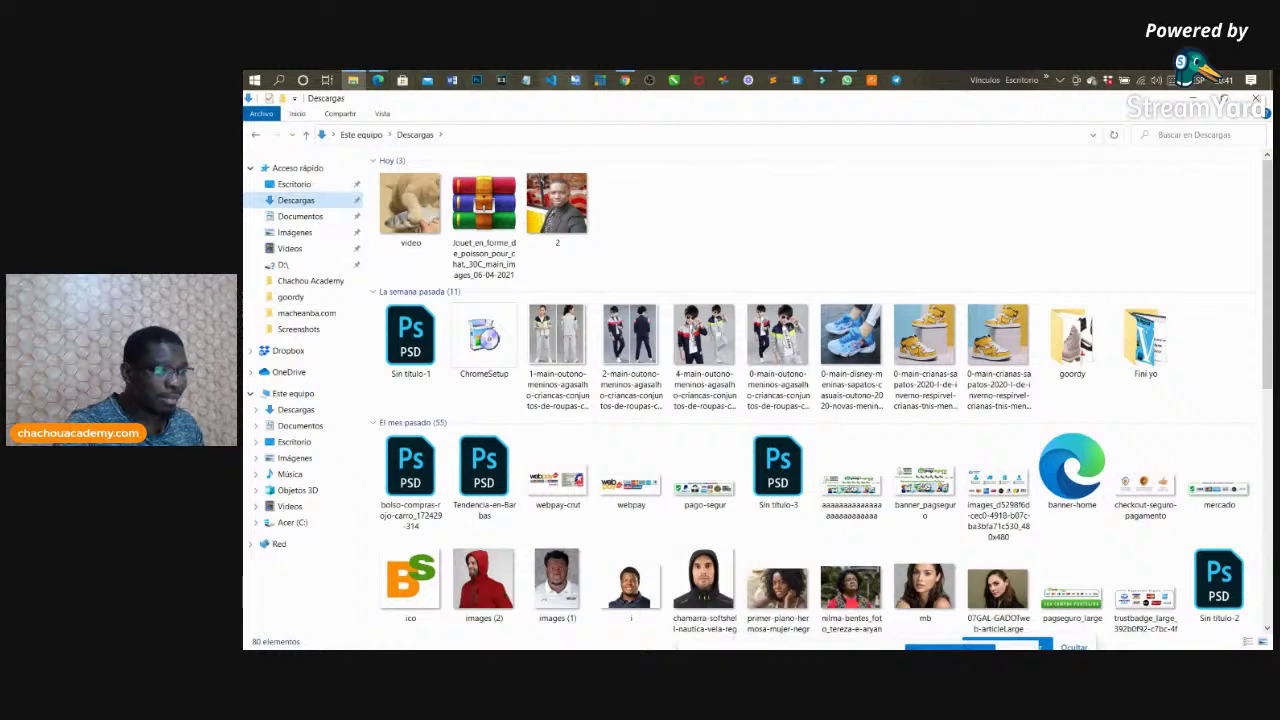
Step: Switch to Filmora9 and import the file named video from the Descargas folder into the project media
left_click(824, 80)
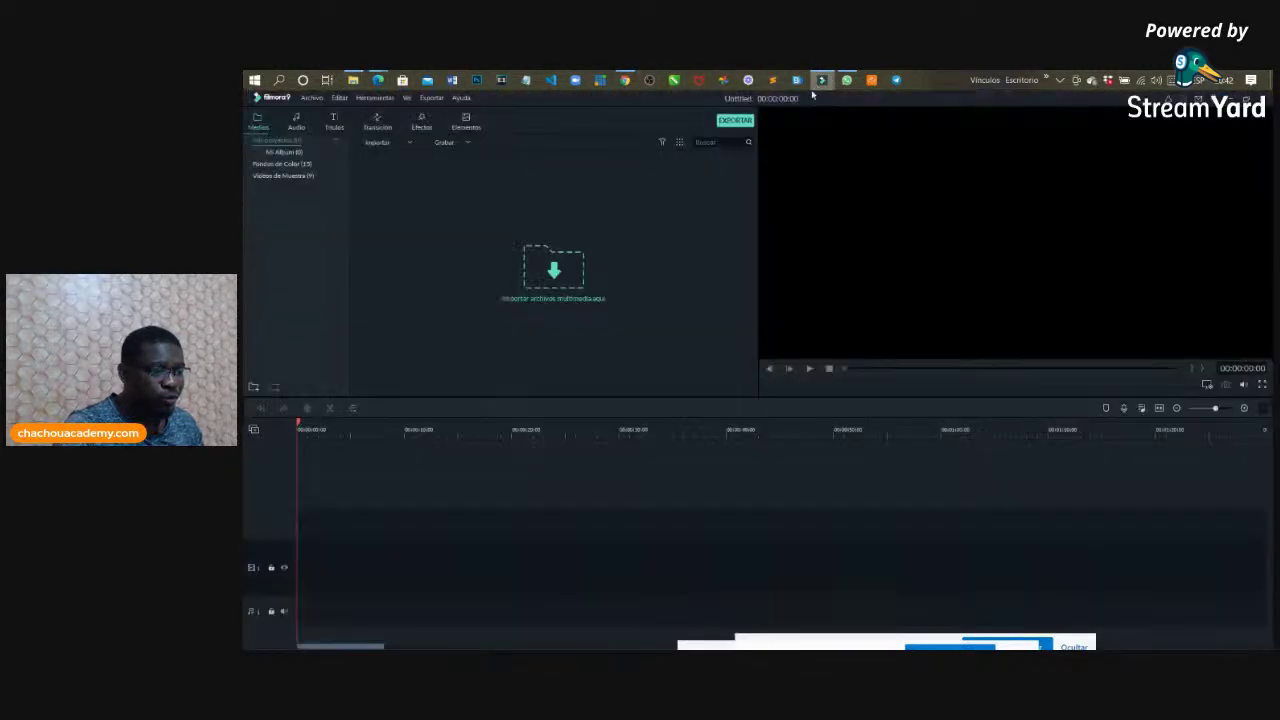
left_click(553, 270)
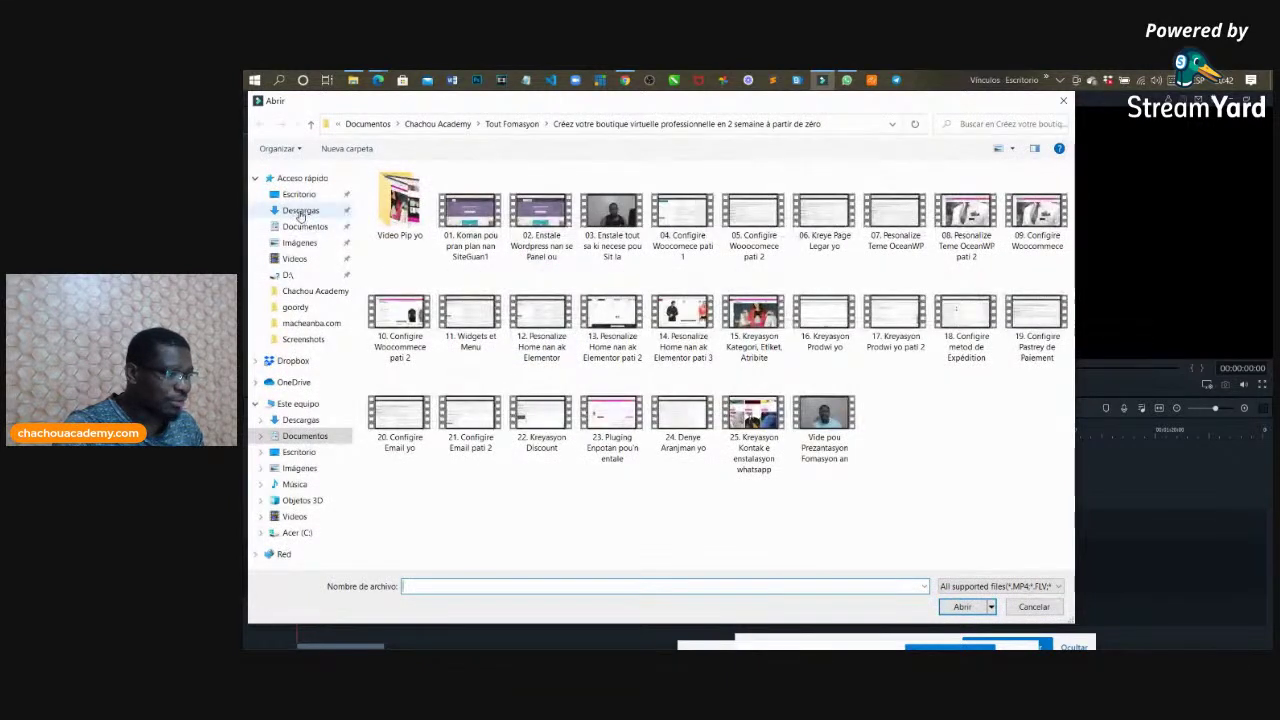
left_click(300, 211)
left_click(397, 213)
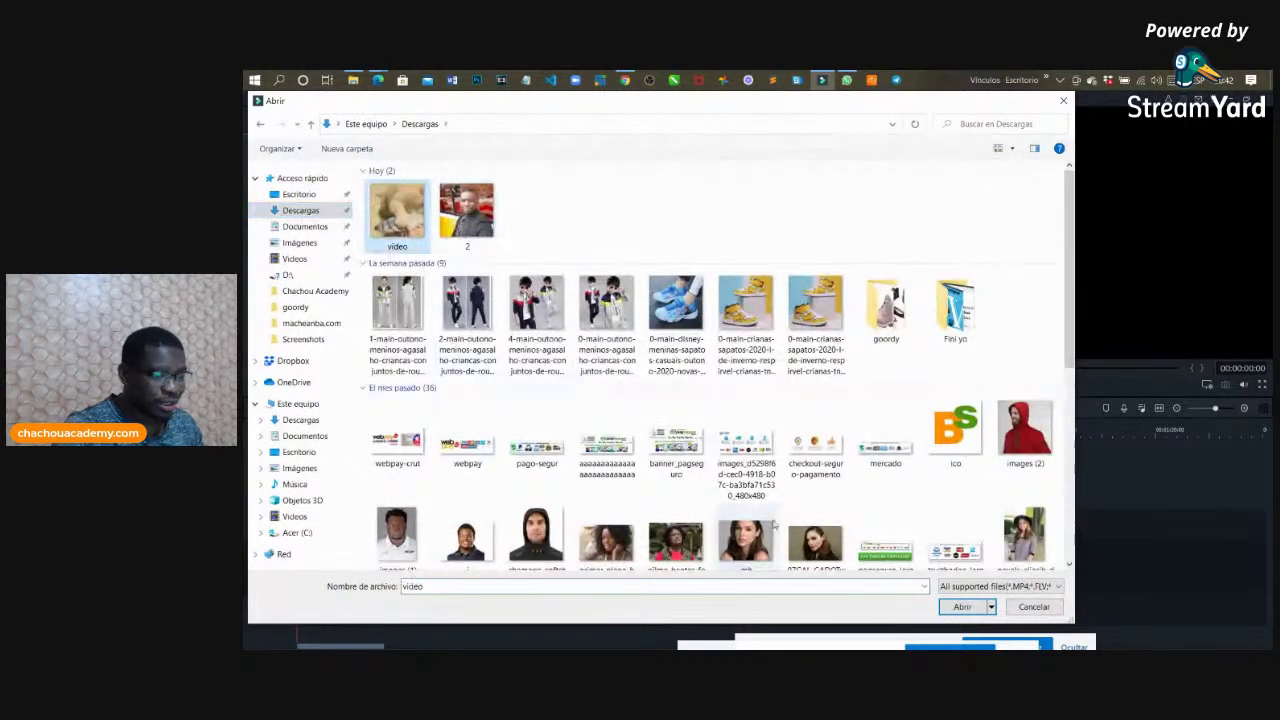
left_click(962, 607)
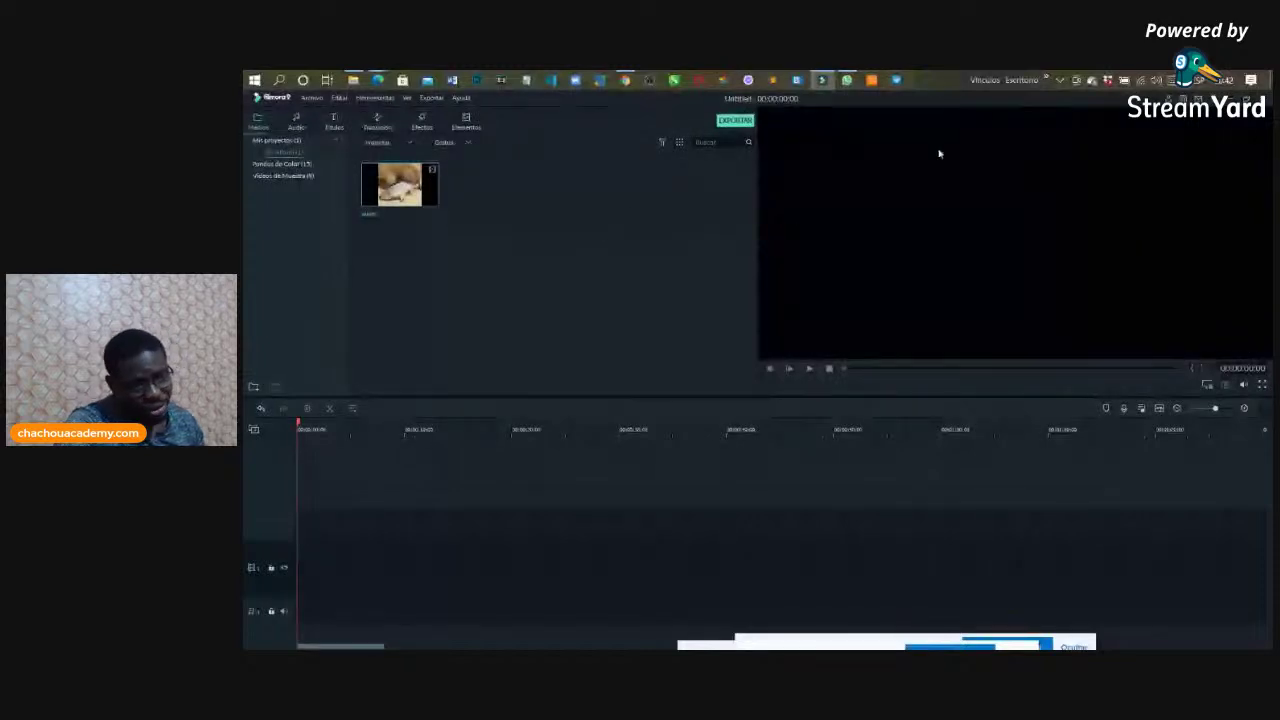
Step: Start another media import and browse to the Bar pou OBS yo folder inside Documentos > Mi Listas Perso
double_click(528, 244)
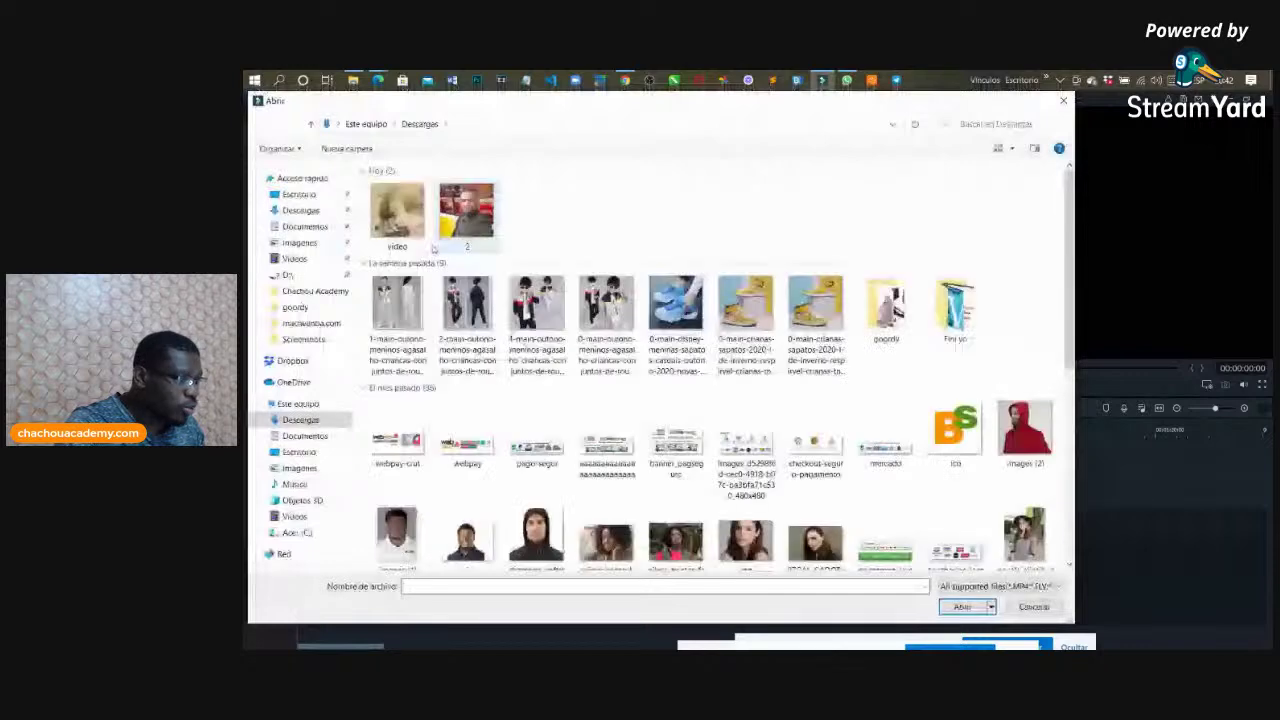
left_click(305, 227)
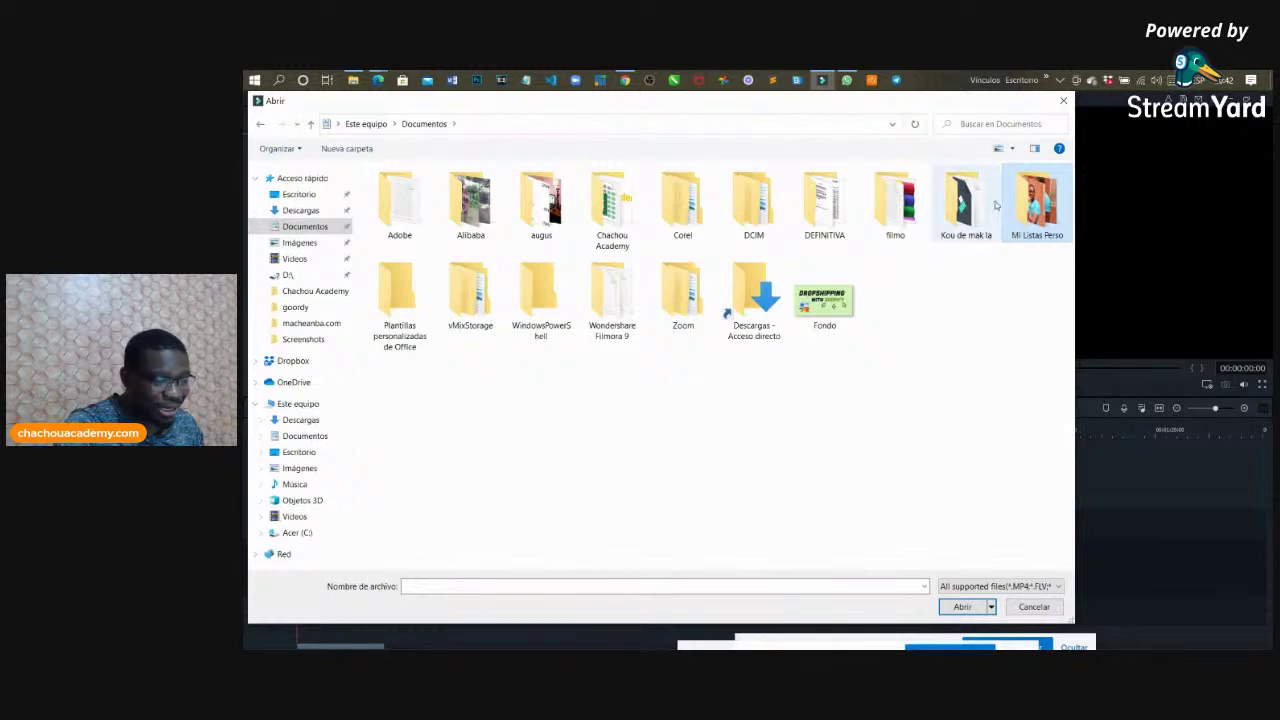
double_click(1027, 203)
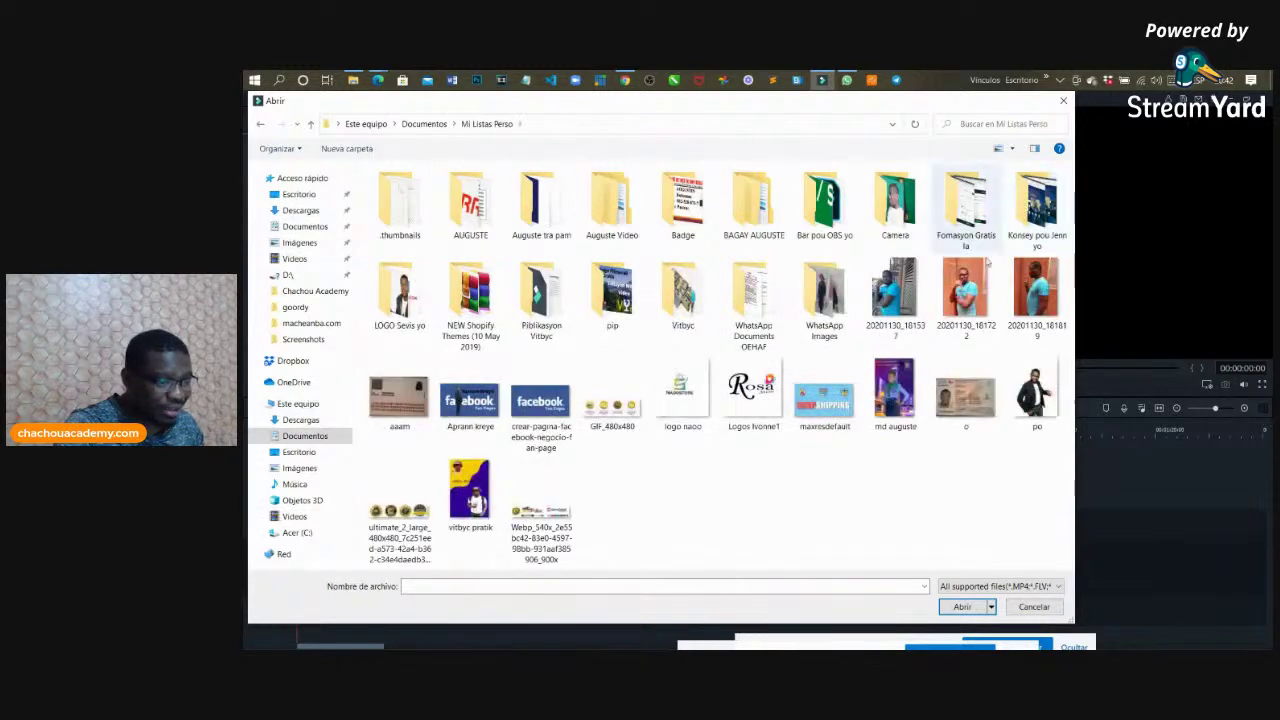
double_click(828, 210)
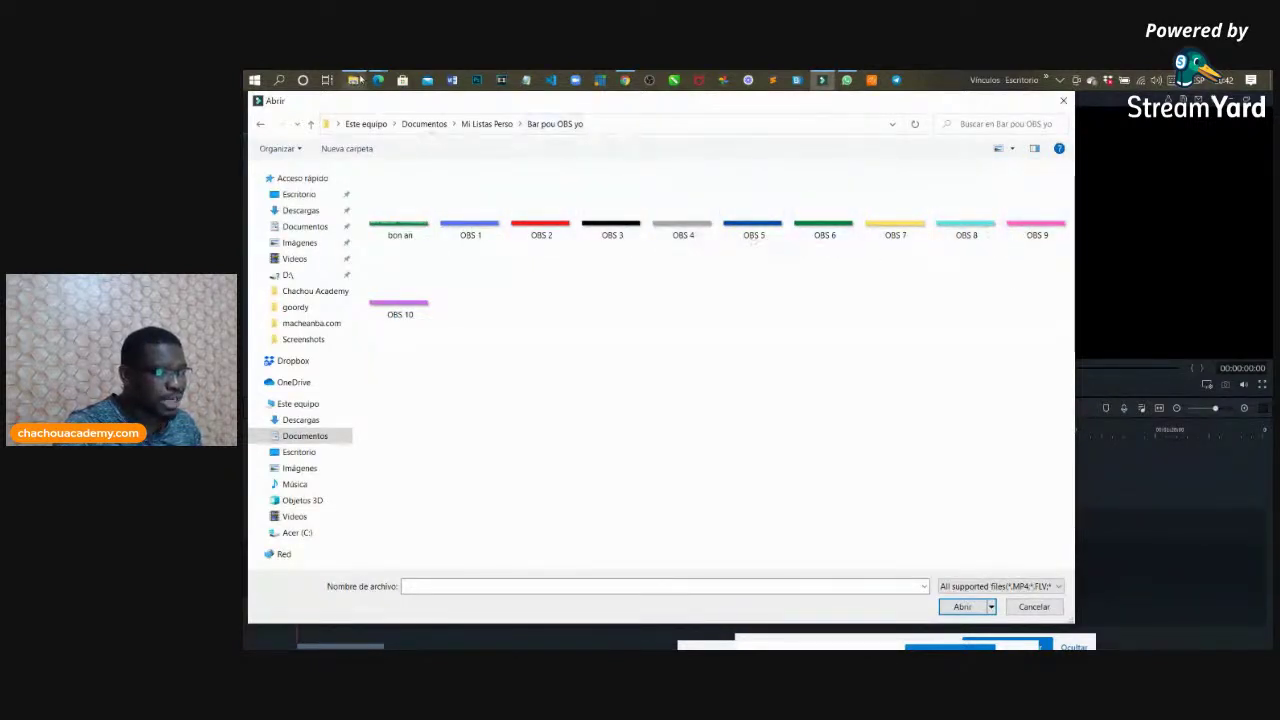
Step: Switch to the Edge browser and look through the Telechage Filmora9 Gratis article down to its comments section
mouse_move(378, 79)
left_click(340, 150)
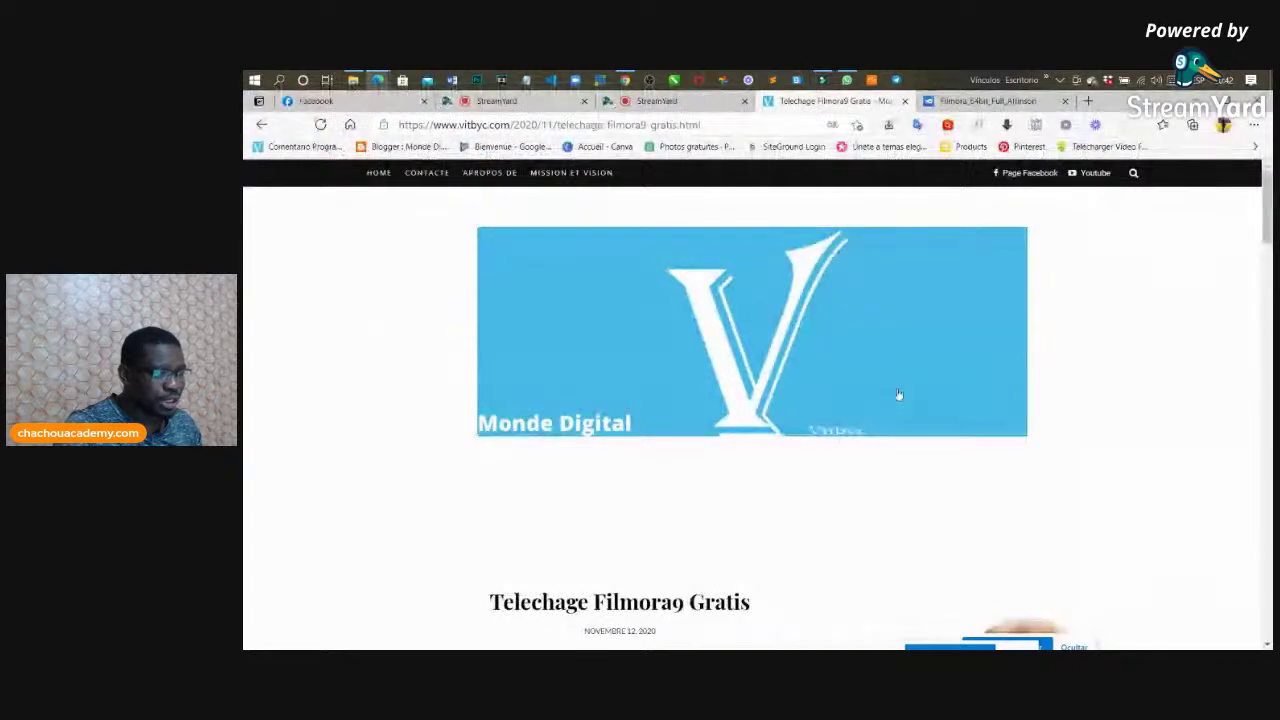
scroll(769, 423, "down", 3)
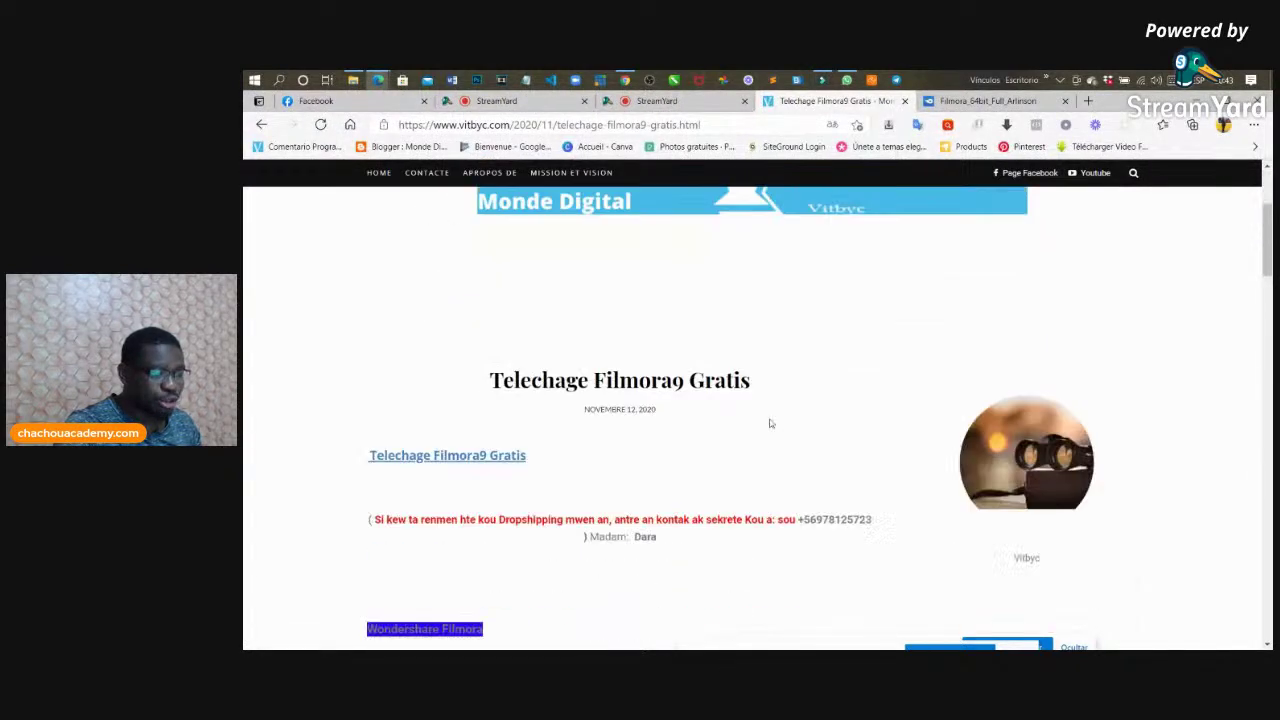
scroll(786, 409, "up", 2)
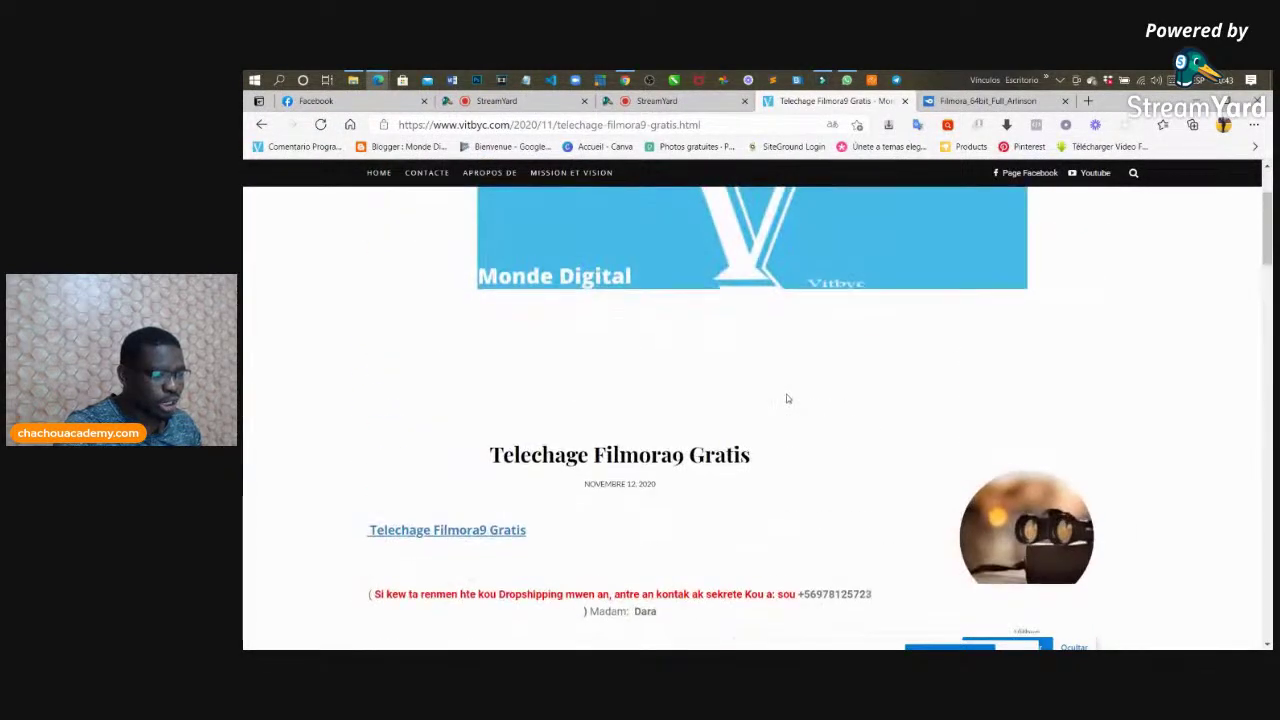
scroll(787, 397, "down", 10)
scroll(788, 390, "down", 15)
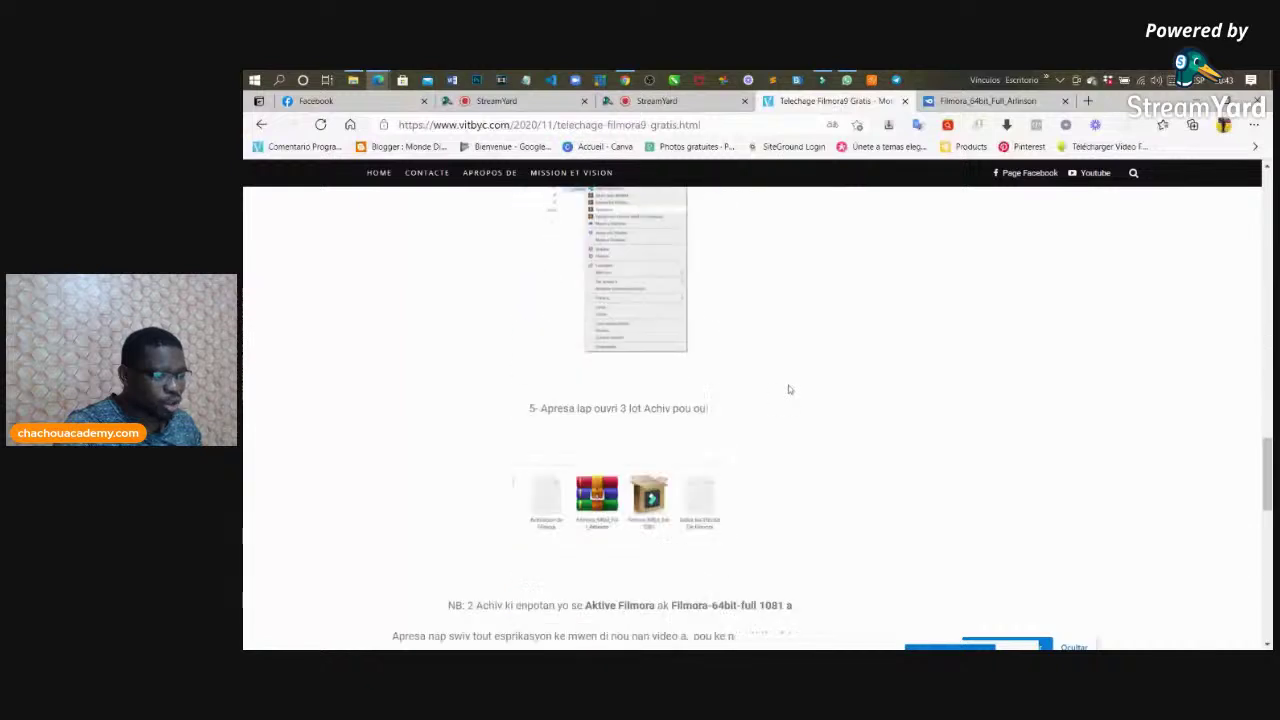
scroll(790, 385, "up", 10)
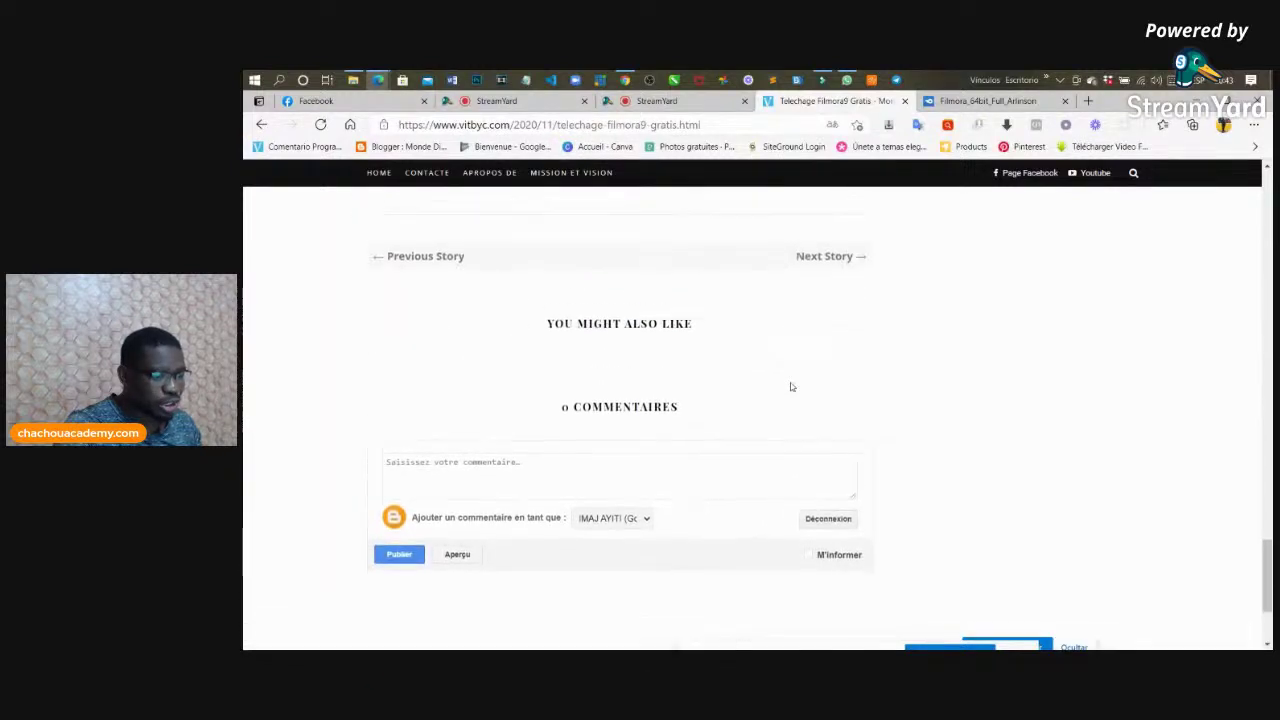
Step: Go back to the Koman pou Telechage Filmora9 post and look over its embedded video
left_click(259, 124)
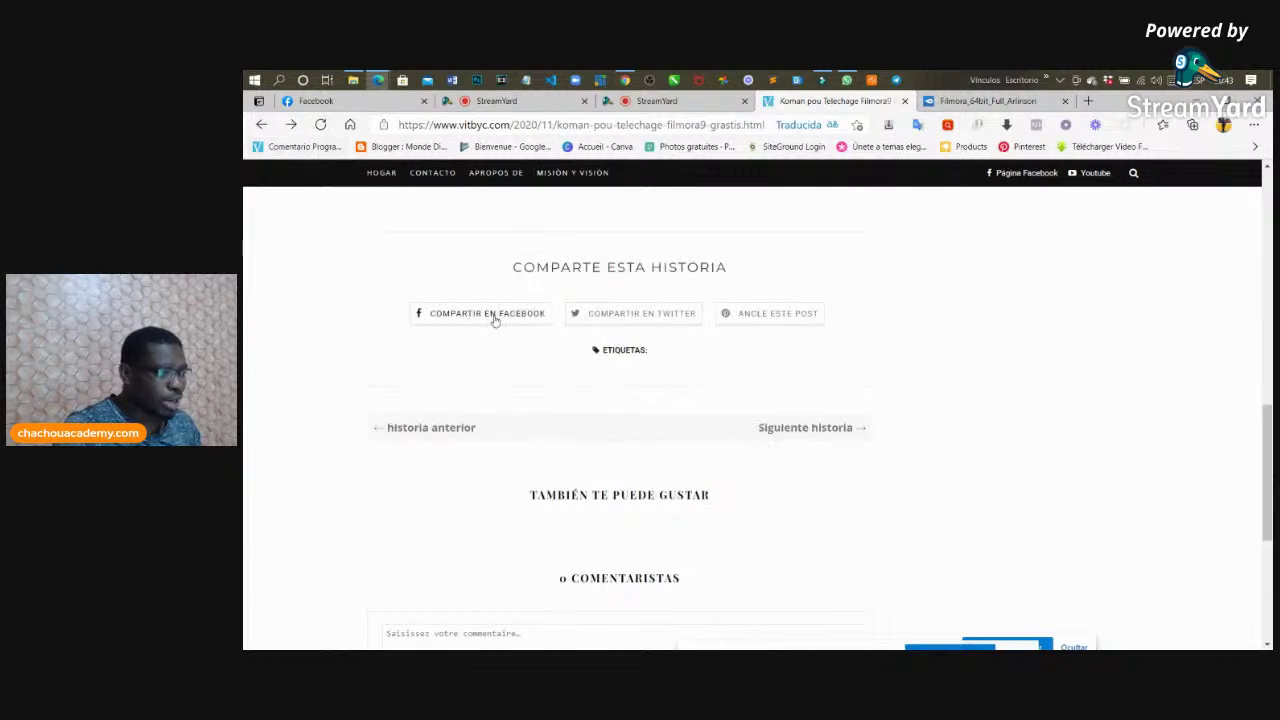
scroll(480, 315, "up", 4)
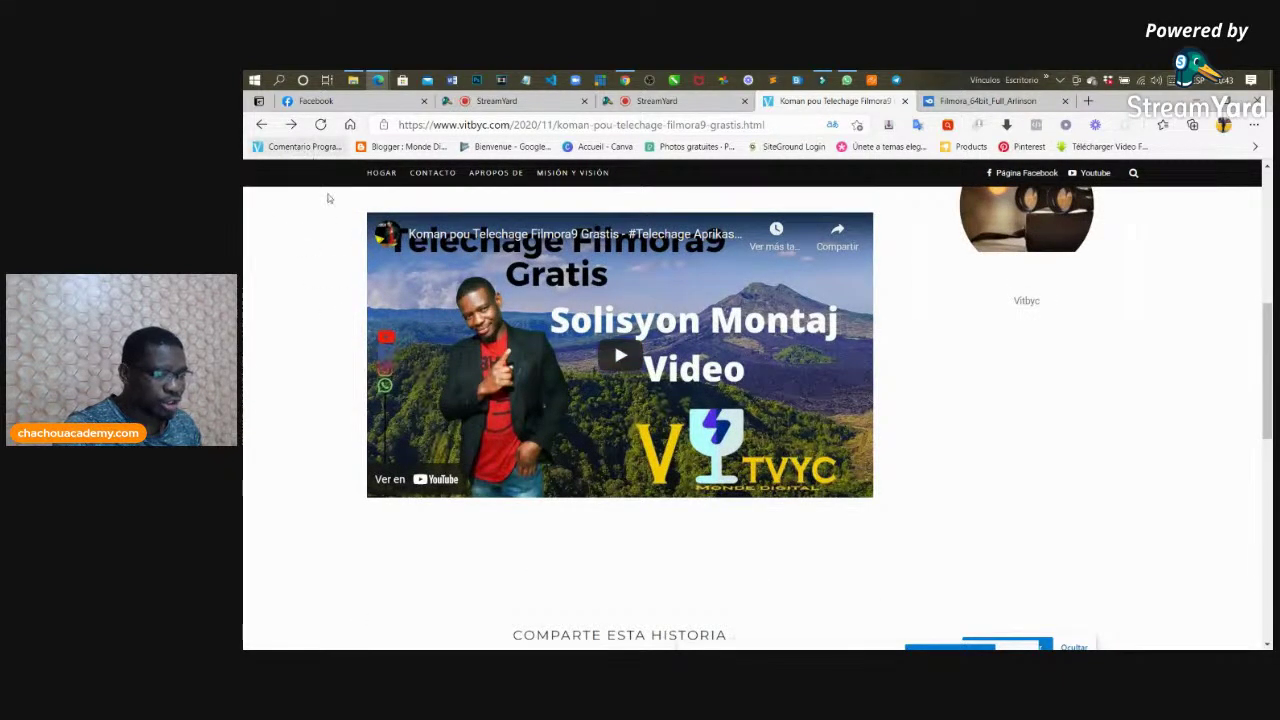
scroll(355, 260, "down", 7)
scroll(300, 200, "up", 3)
Step: Return to the Monde Digital post list and look through its posts and the page of older stories
left_click(260, 125)
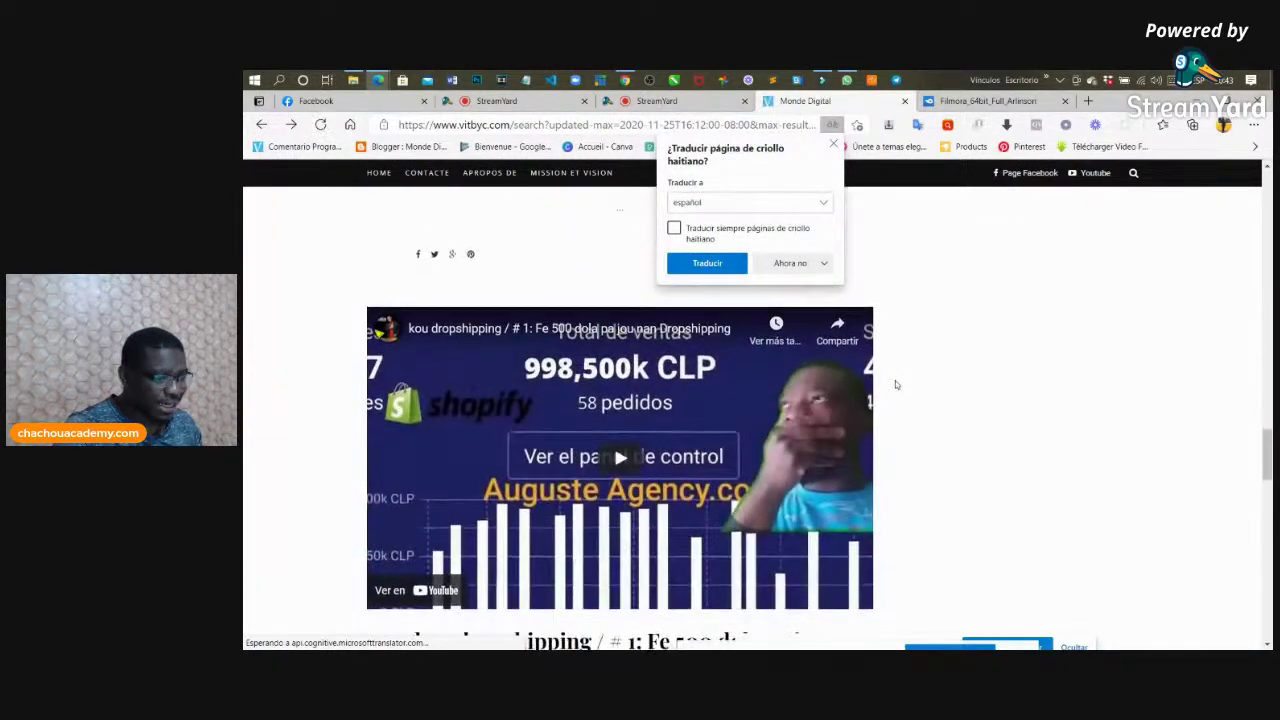
scroll(896, 384, "down", 10)
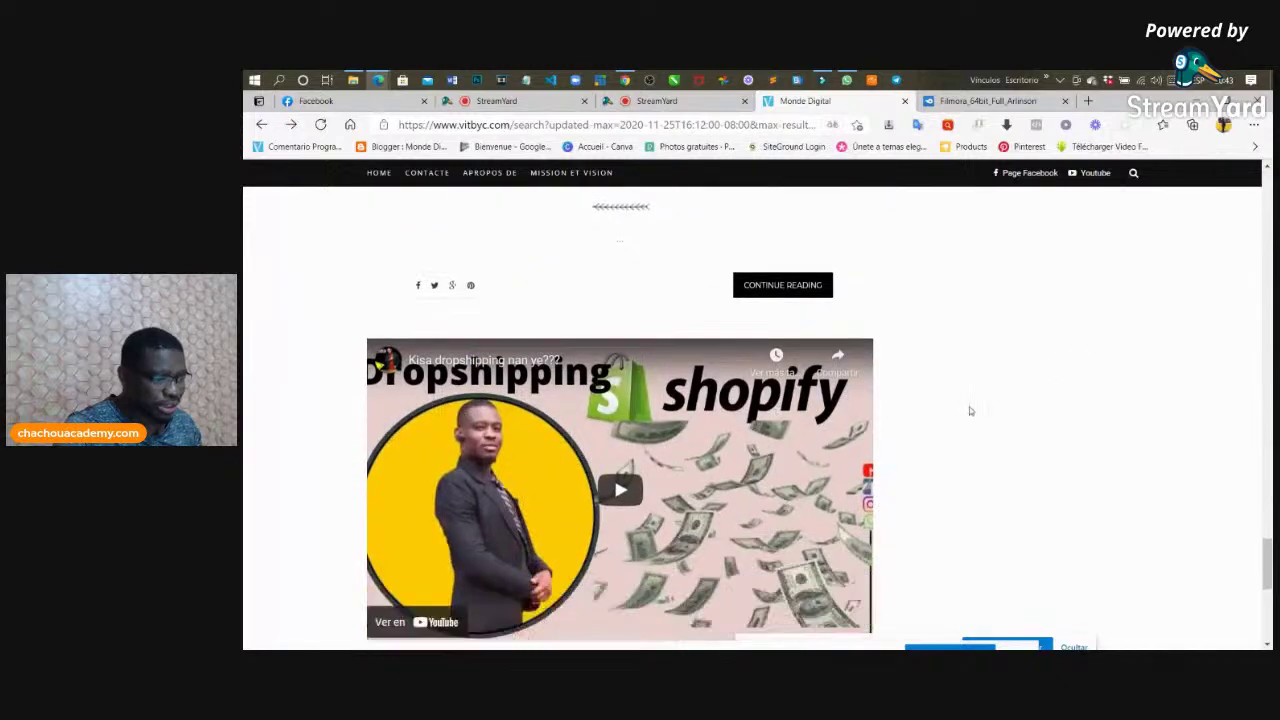
scroll(968, 408, "down", 1)
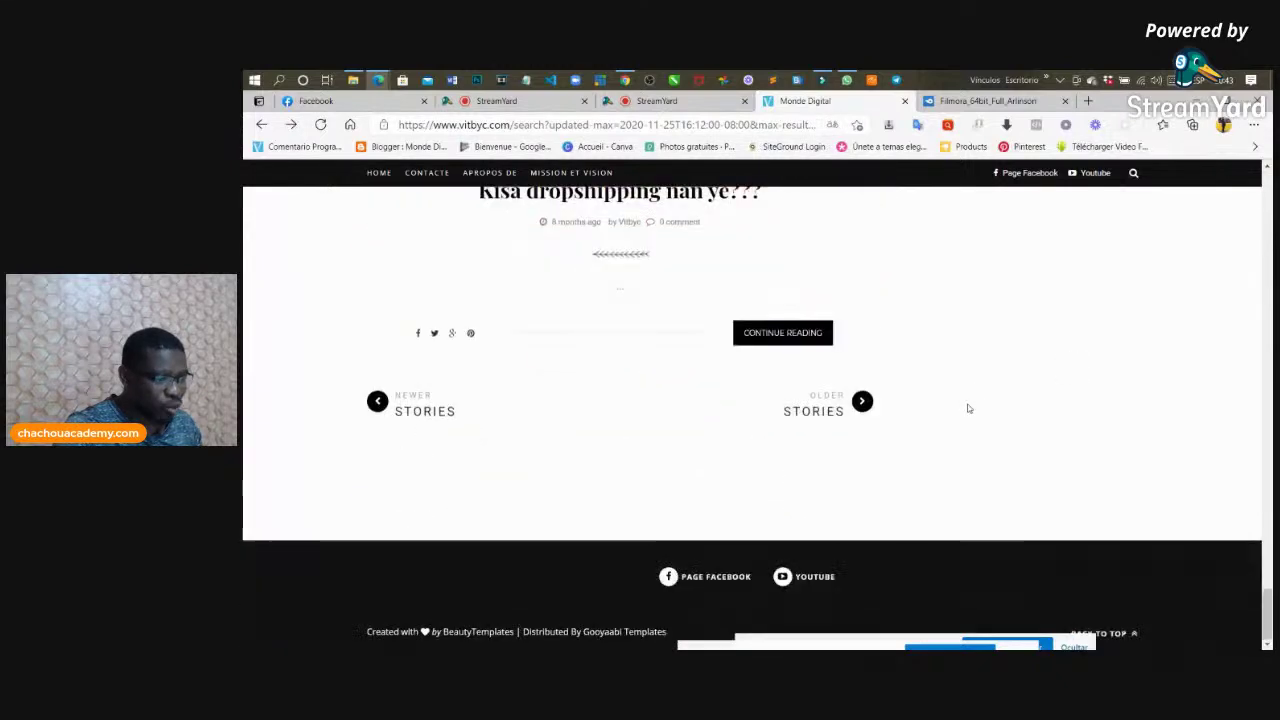
left_click(860, 403)
scroll(853, 402, "down", 3)
scroll(855, 398, "down", 8)
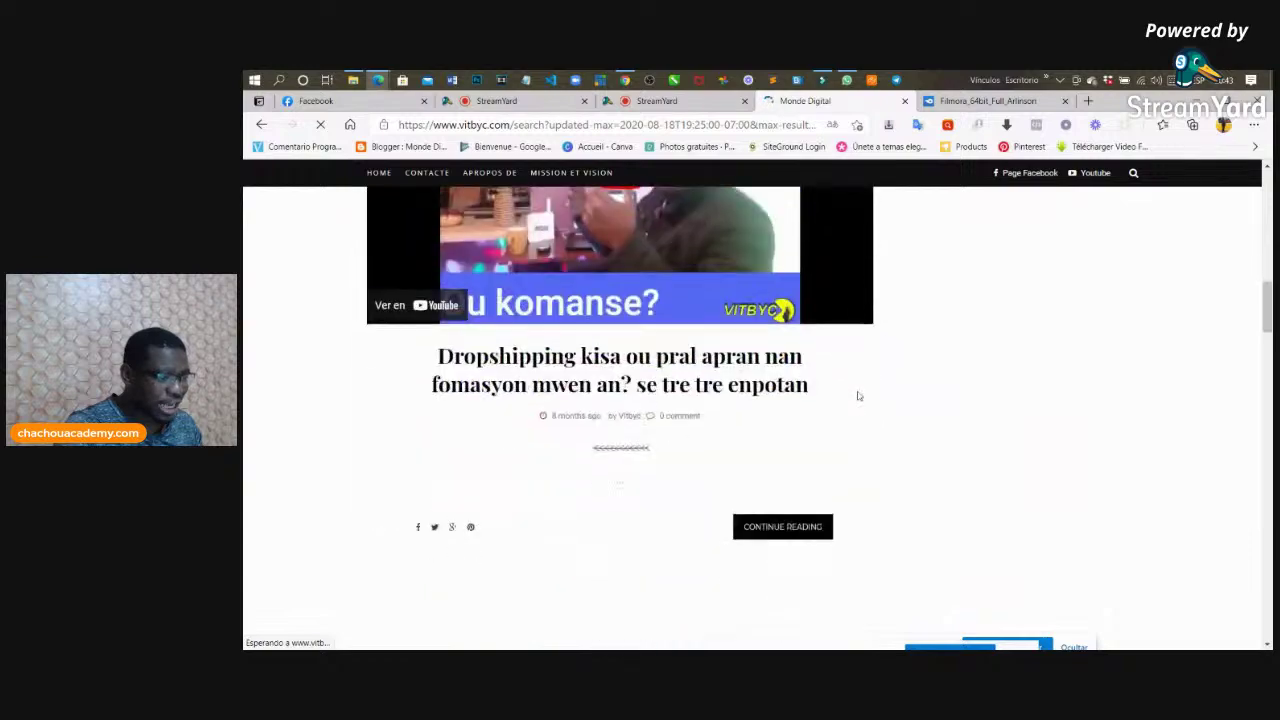
scroll(860, 396, "down", 15)
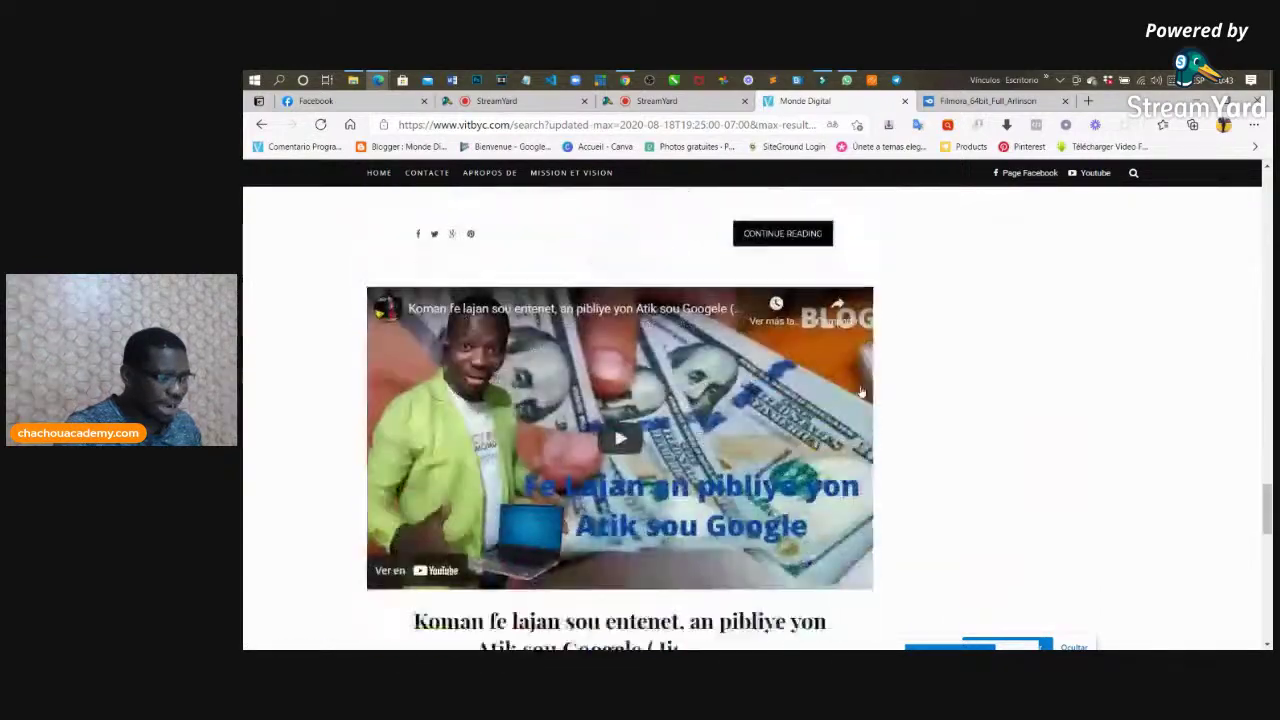
scroll(862, 387, "down", 4)
scroll(862, 387, "up", 3)
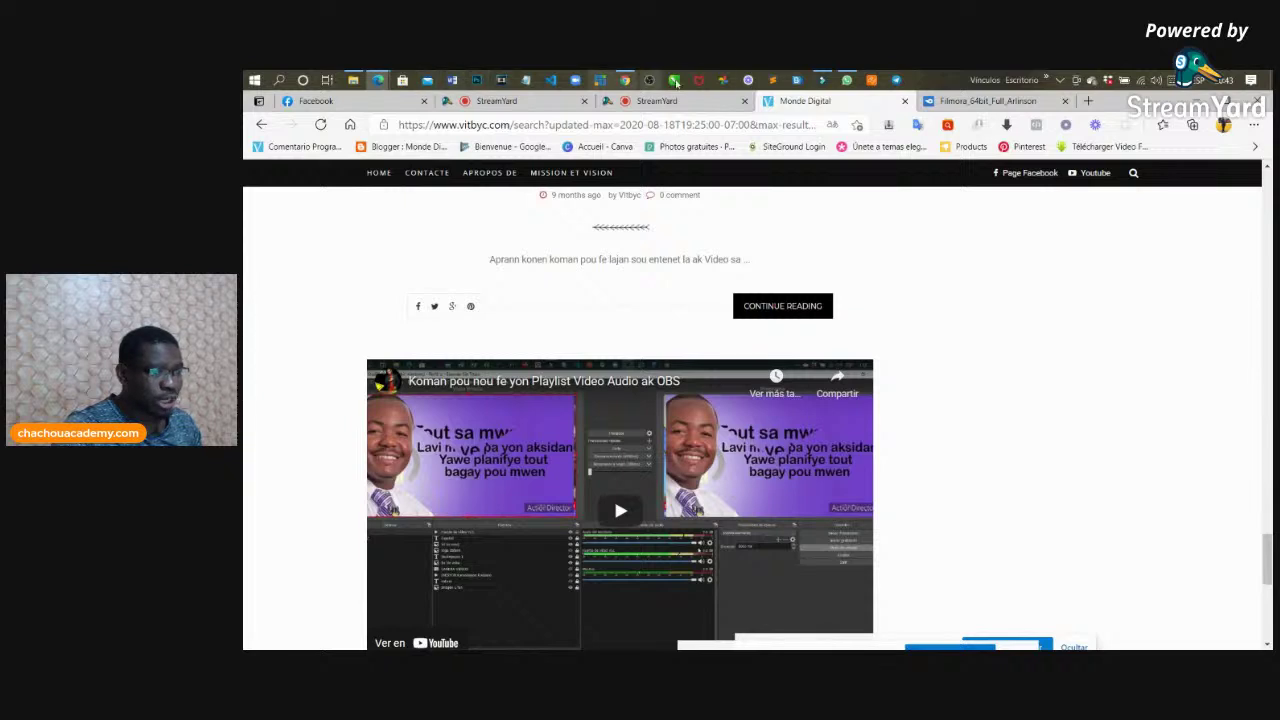
Step: Switch back to Filmora9 and import the red bar image OBS 2 from the Bar pou OBS yo folder
left_click(820, 79)
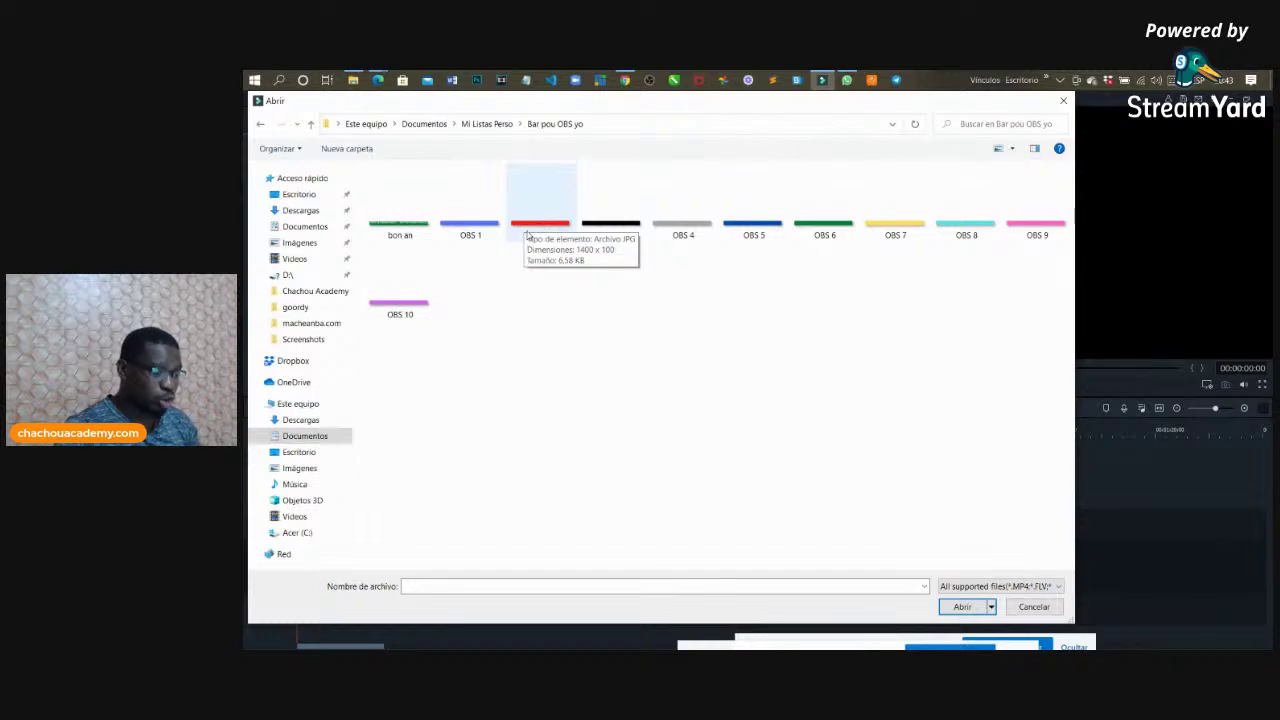
scroll(527, 236, "up", 2, "ctrl")
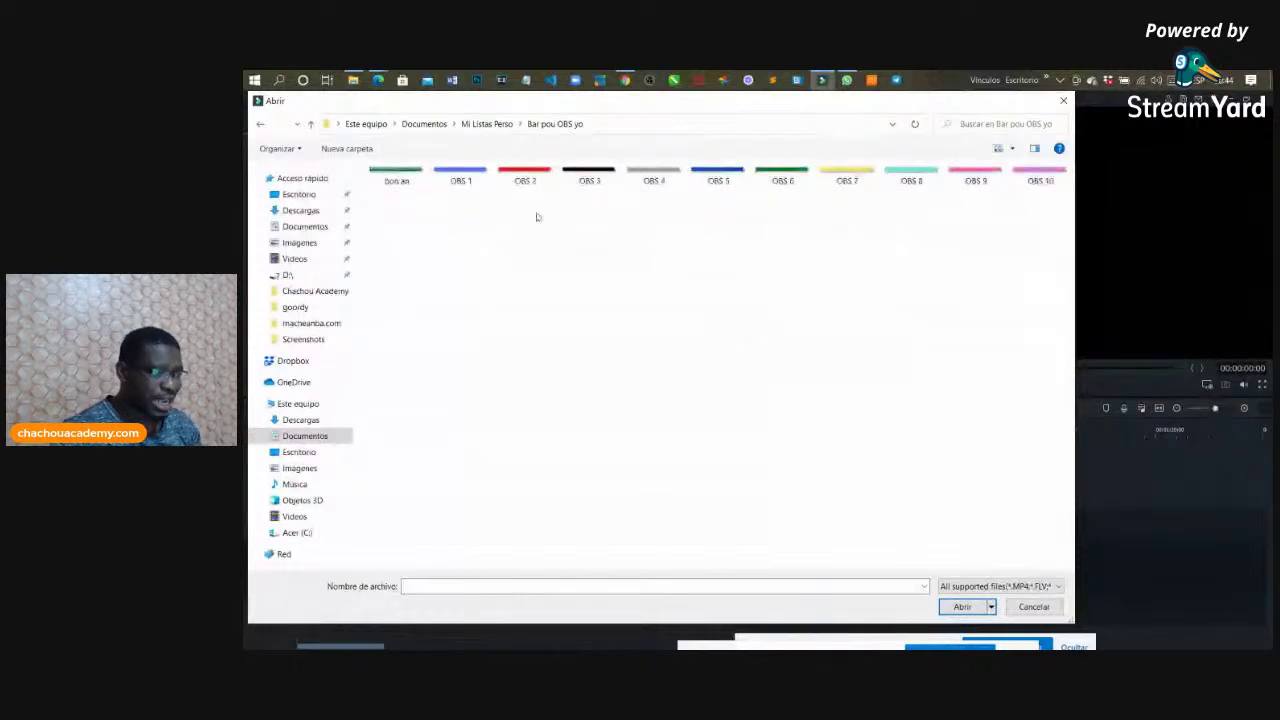
left_click(503, 175)
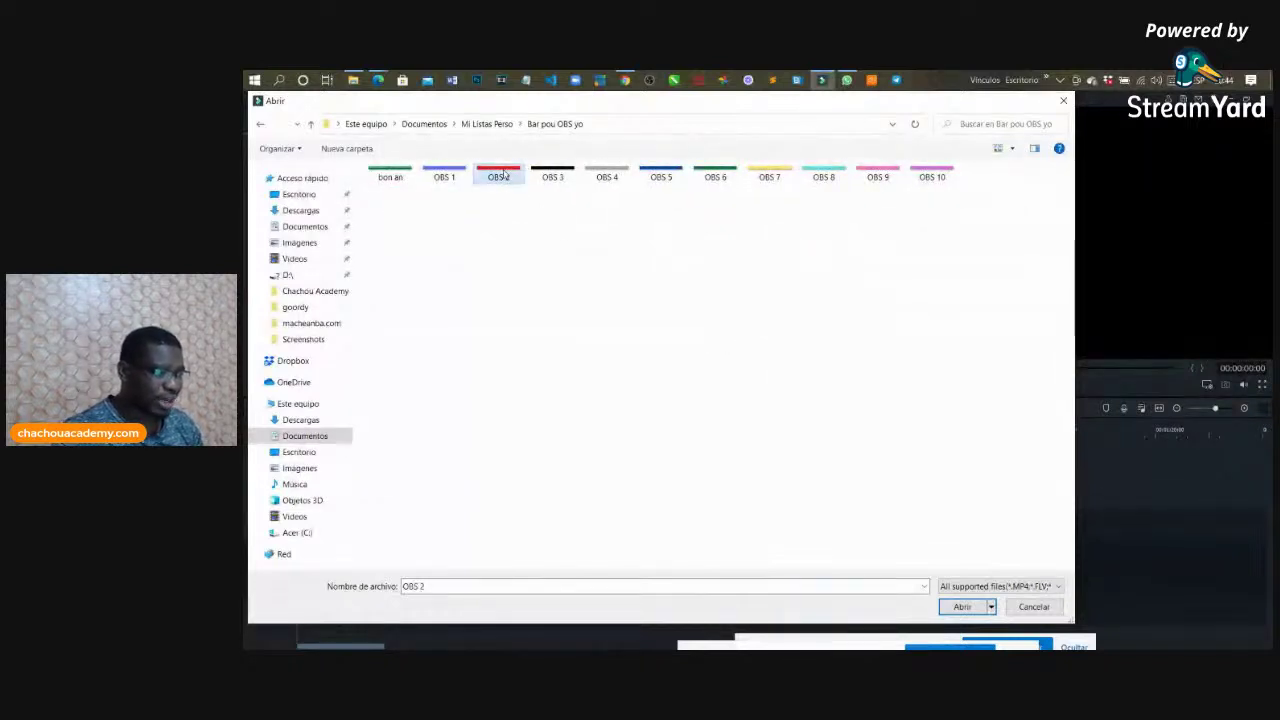
left_click(975, 606)
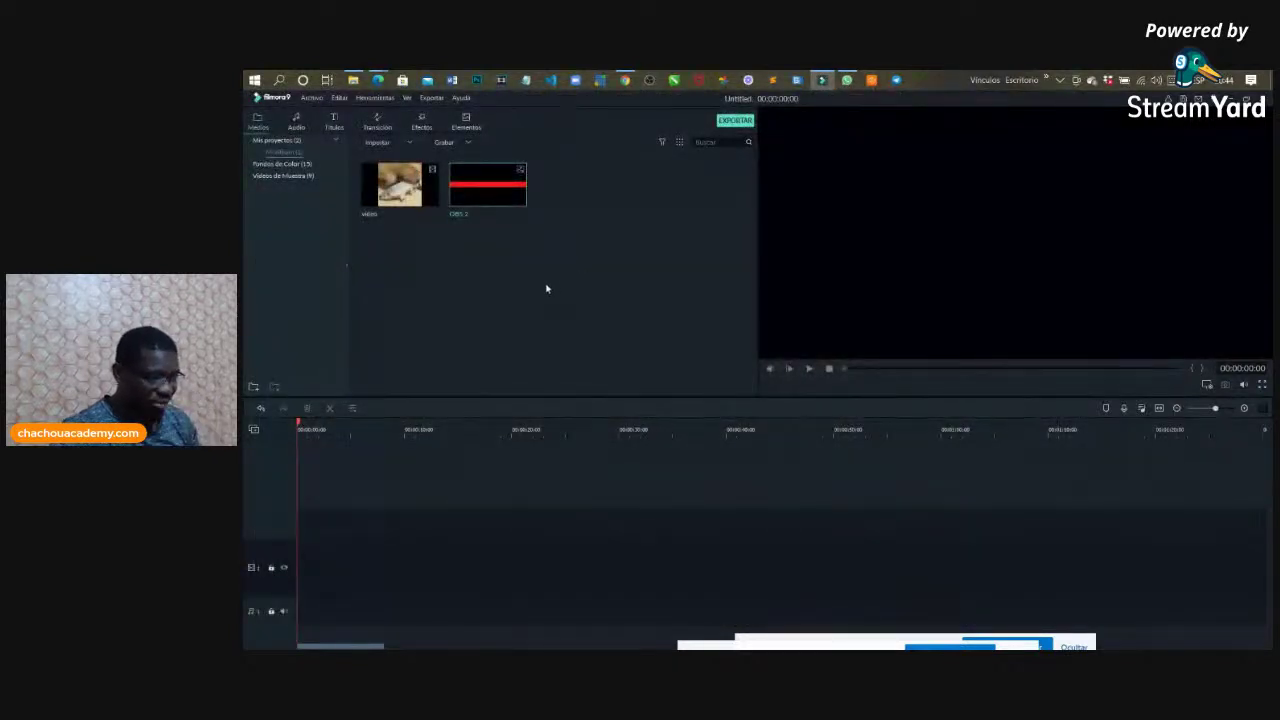
Step: Place the cat video at the start of video track 1, match the project settings to the media, and preview its opening seconds
left_click_drag(415, 183, 334, 545)
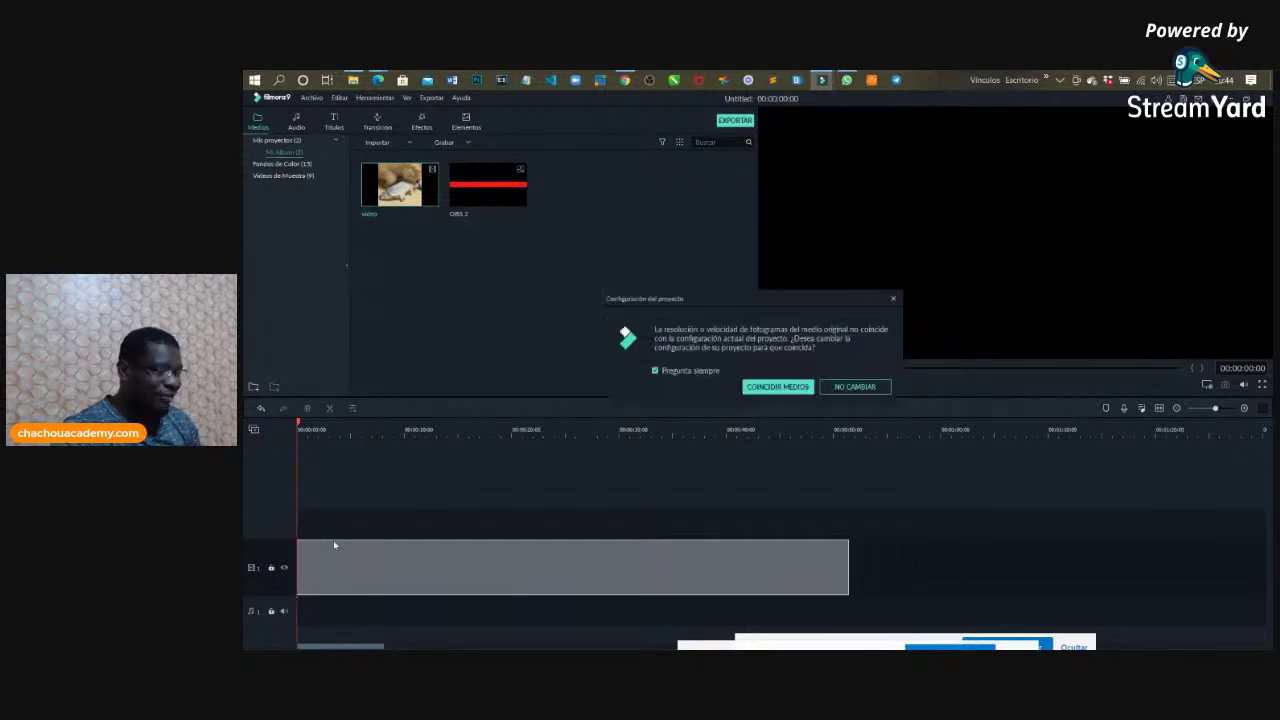
left_click(776, 387)
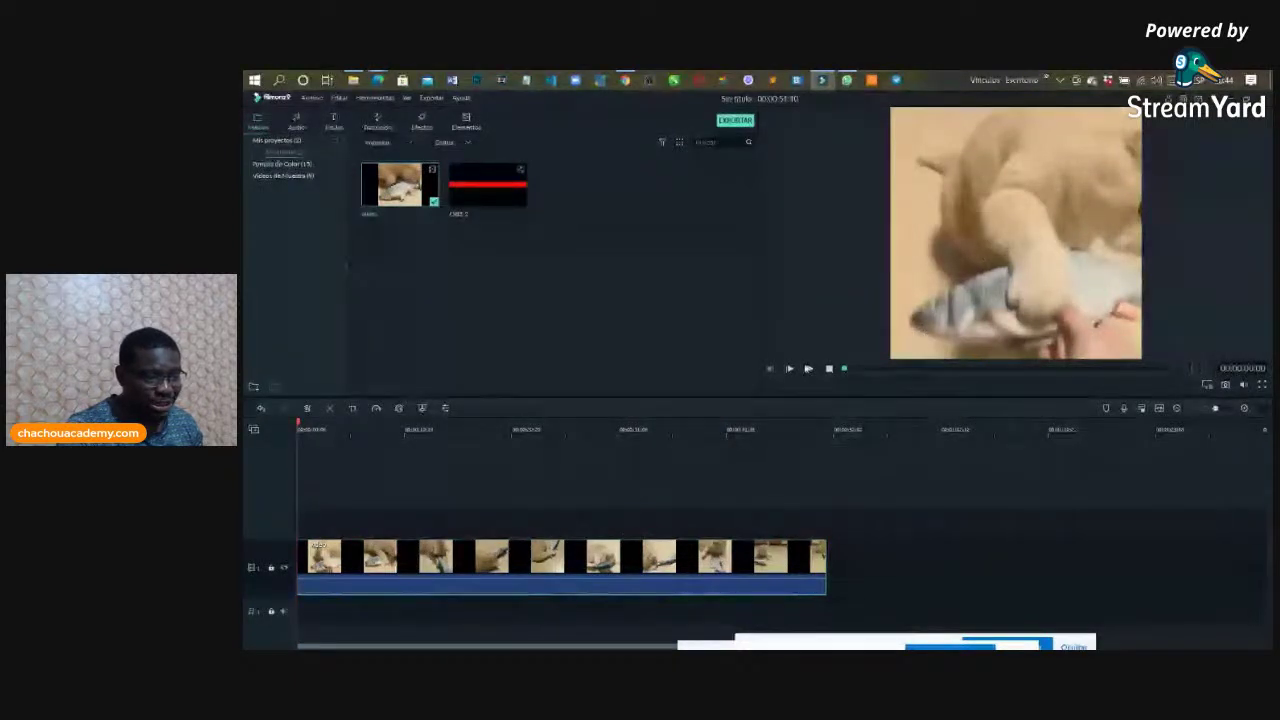
left_click(810, 369)
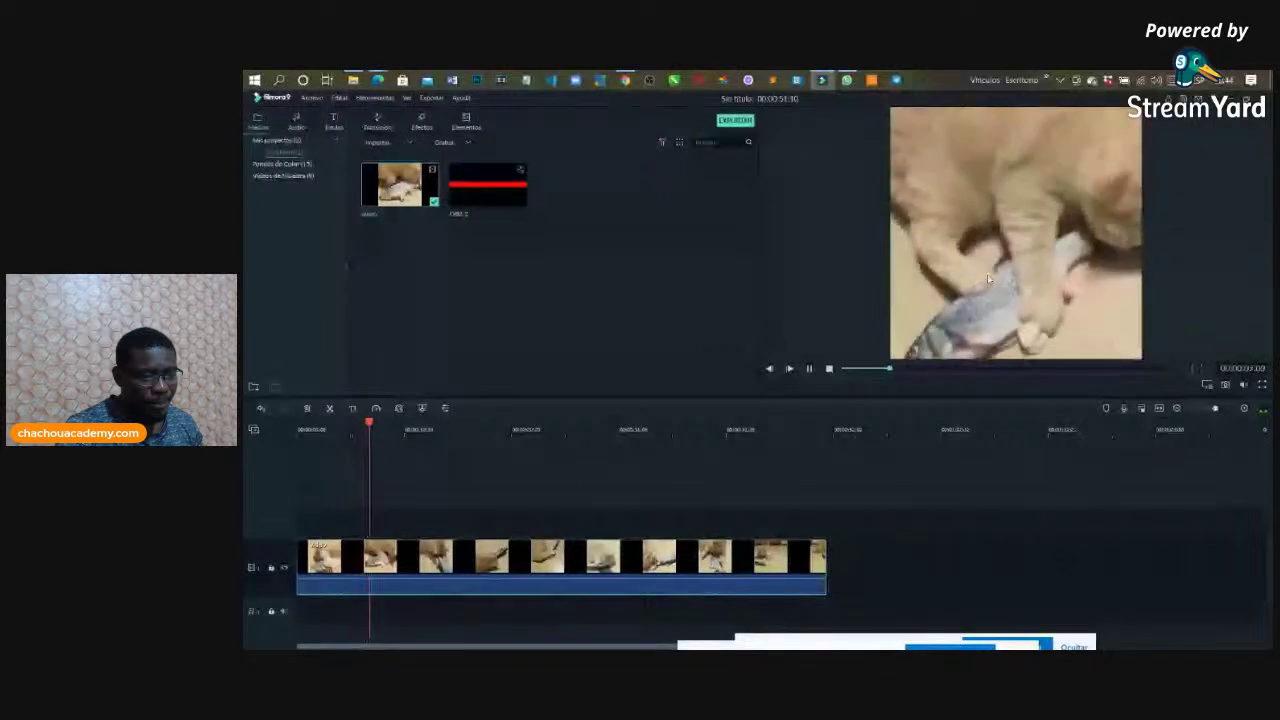
key("space")
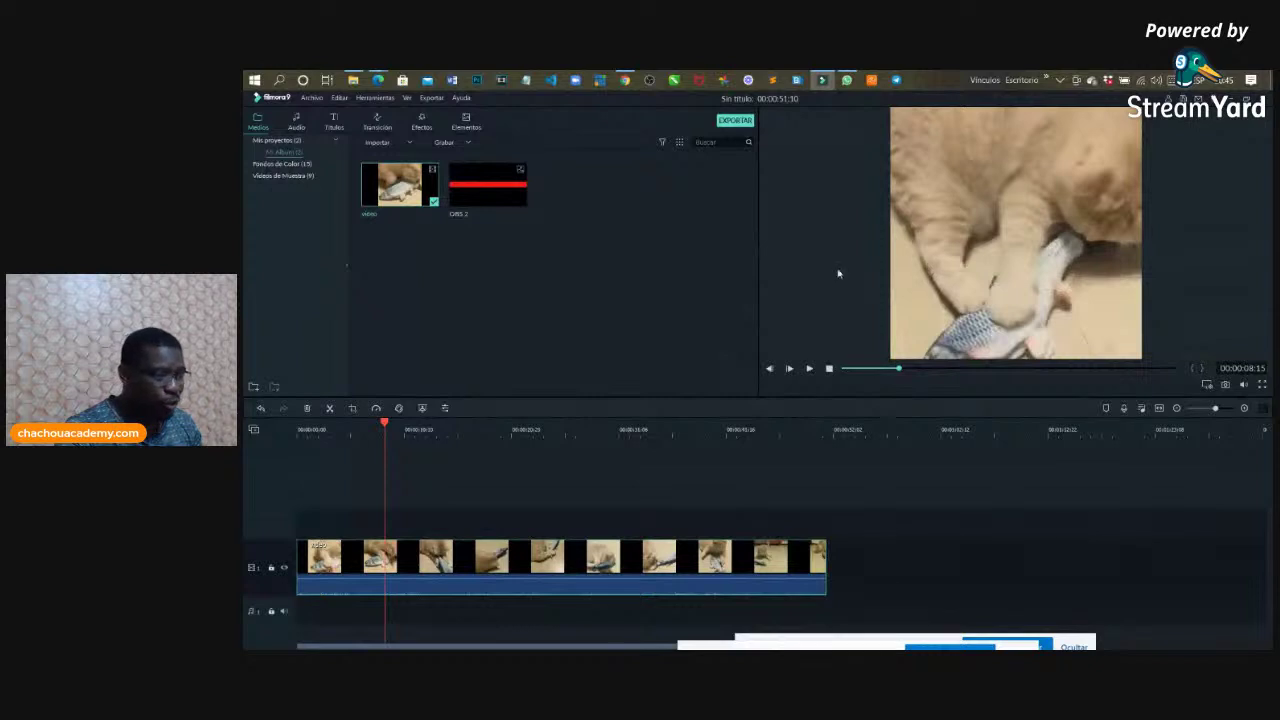
Step: Set the project's aspect ratio to 4:3 (Estándar) with the 640 x 480 (VGA) resolution
left_click(312, 99)
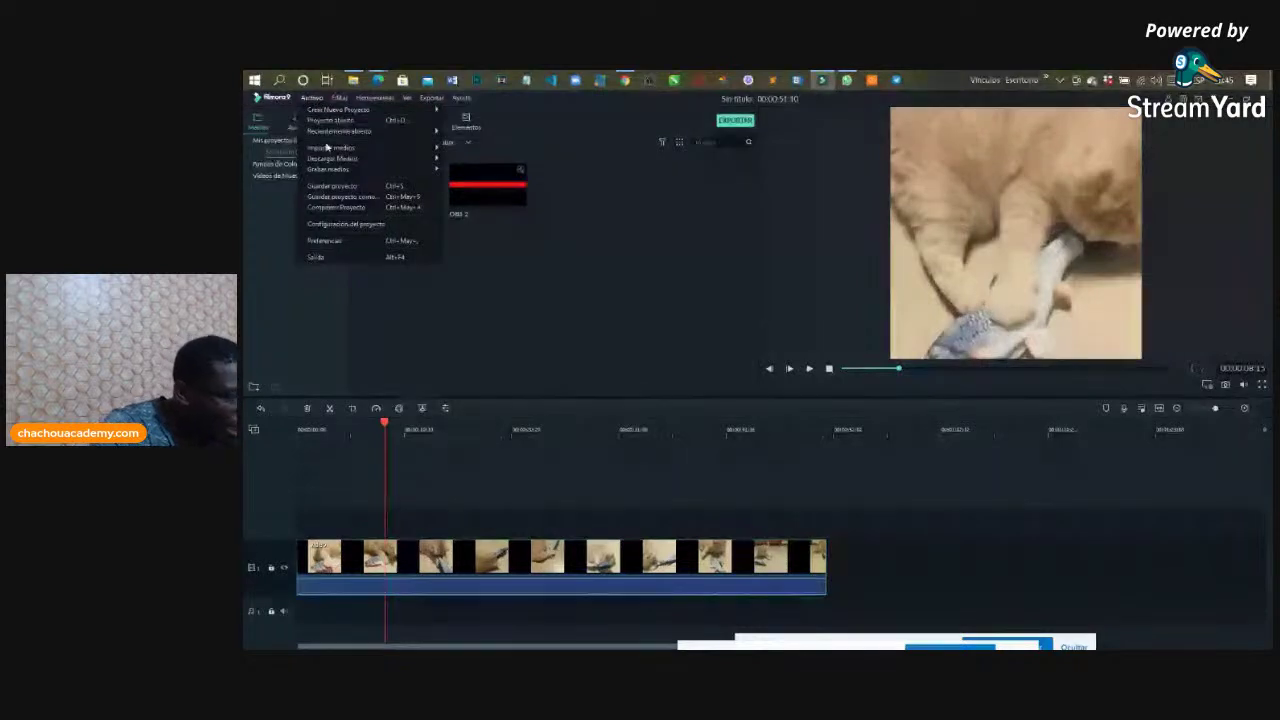
left_click(365, 227)
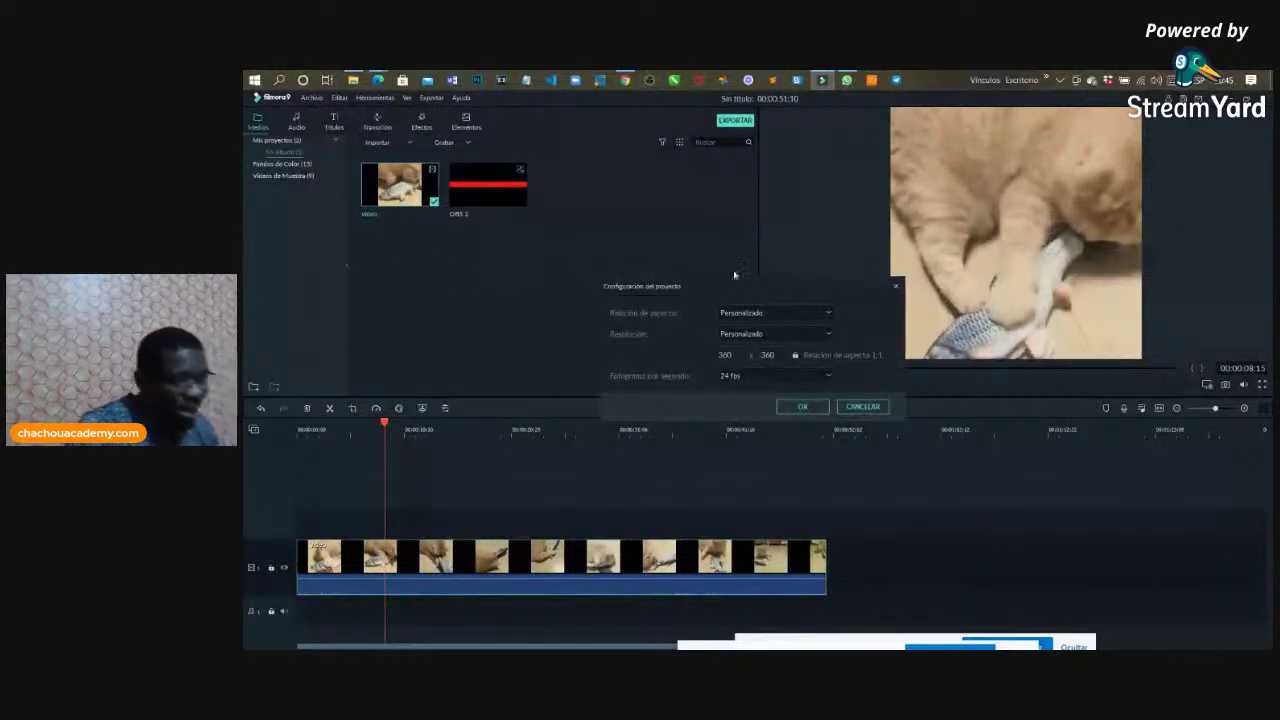
left_click(779, 320)
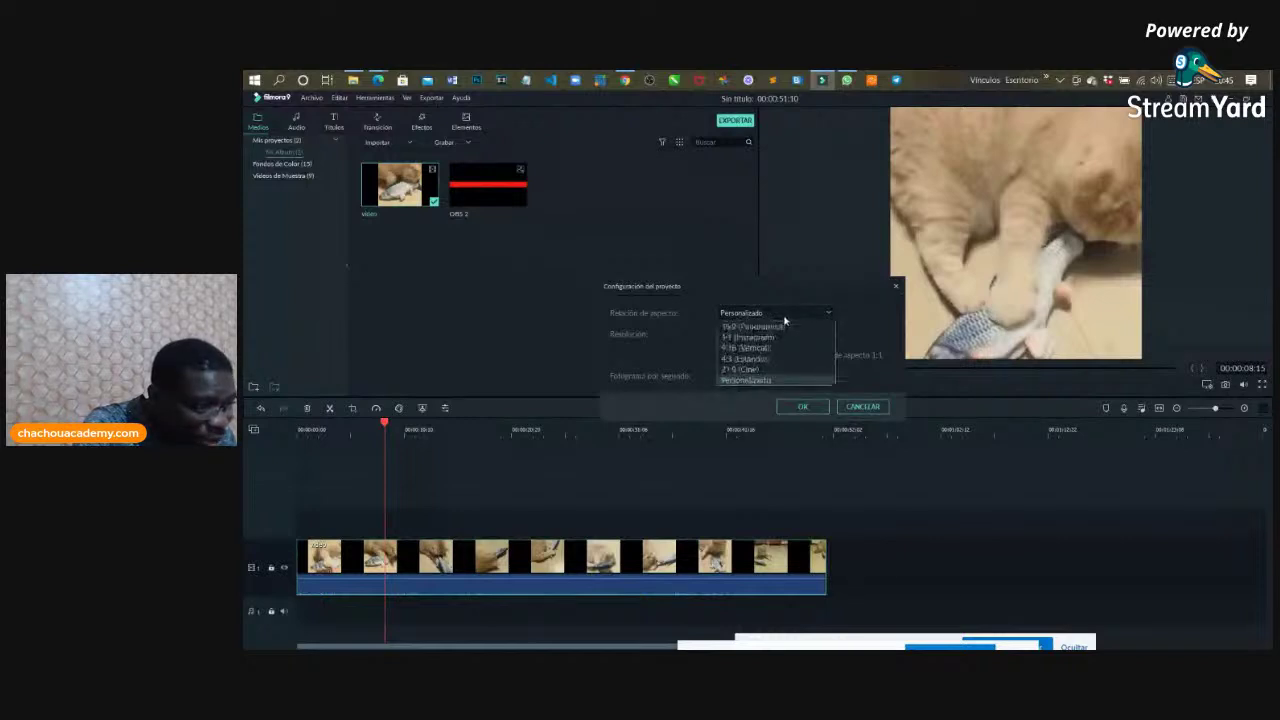
left_click(784, 317)
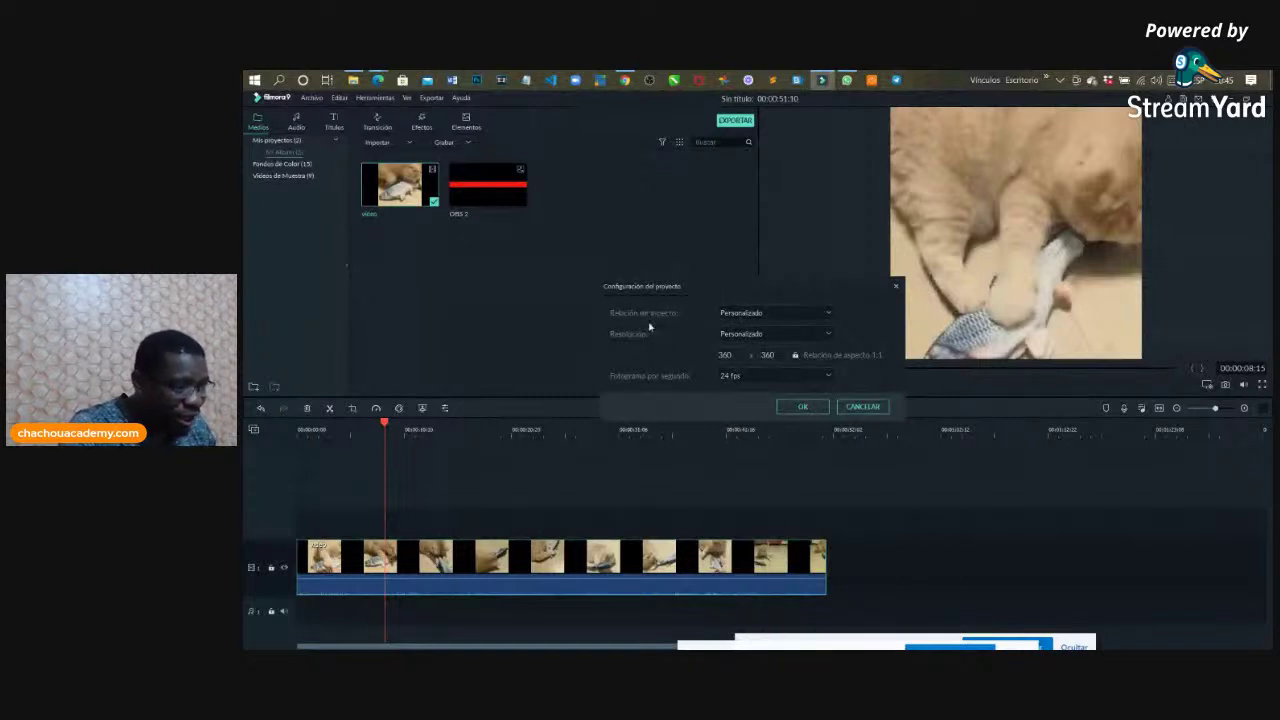
left_click(805, 315)
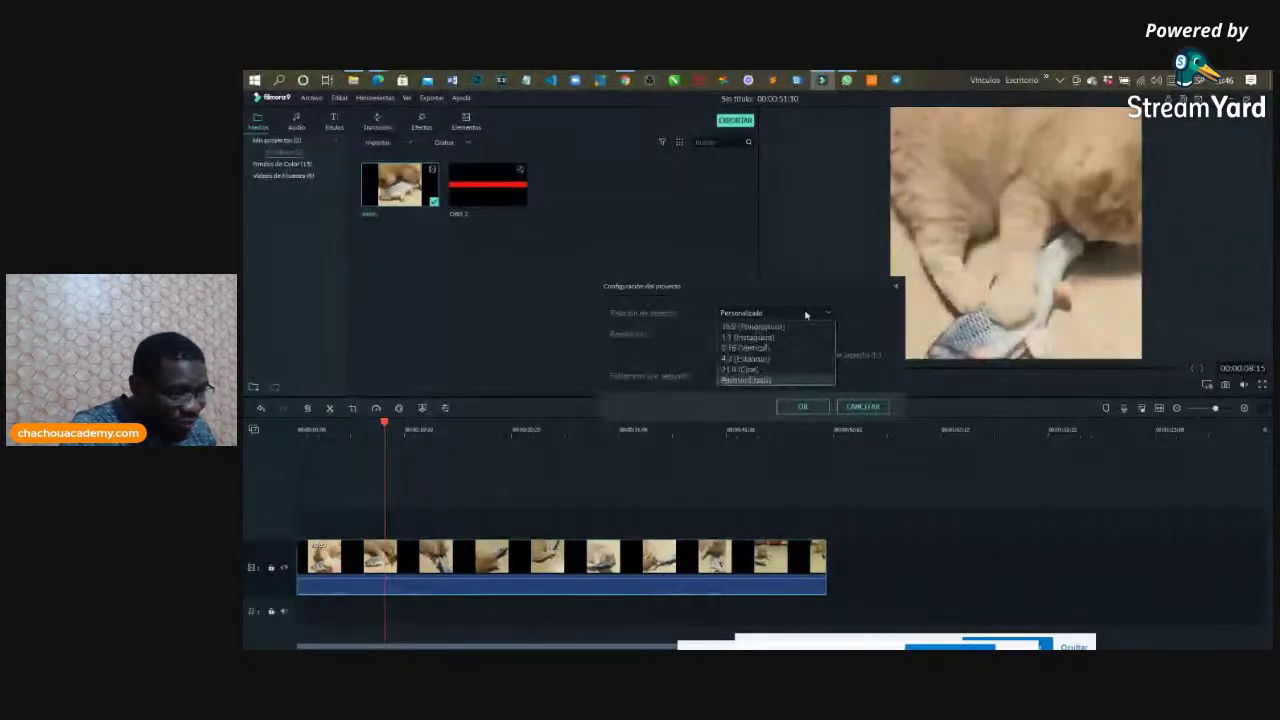
left_click(757, 360)
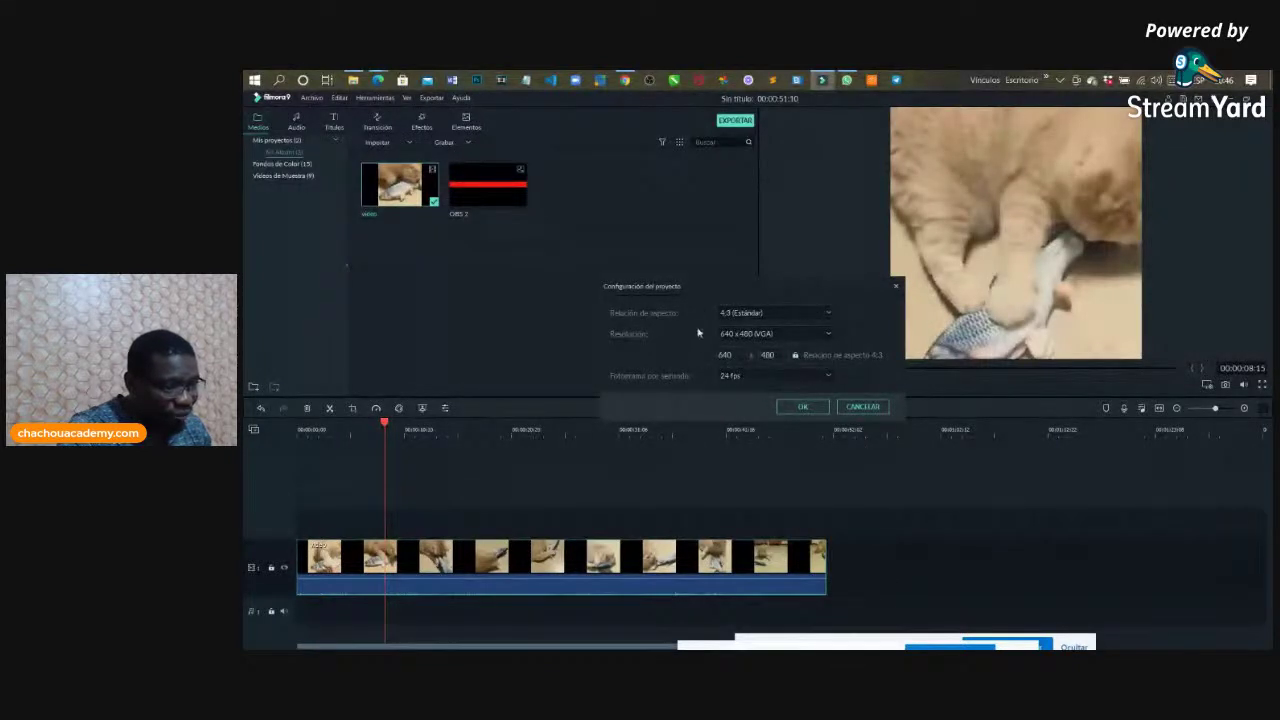
left_click(801, 408)
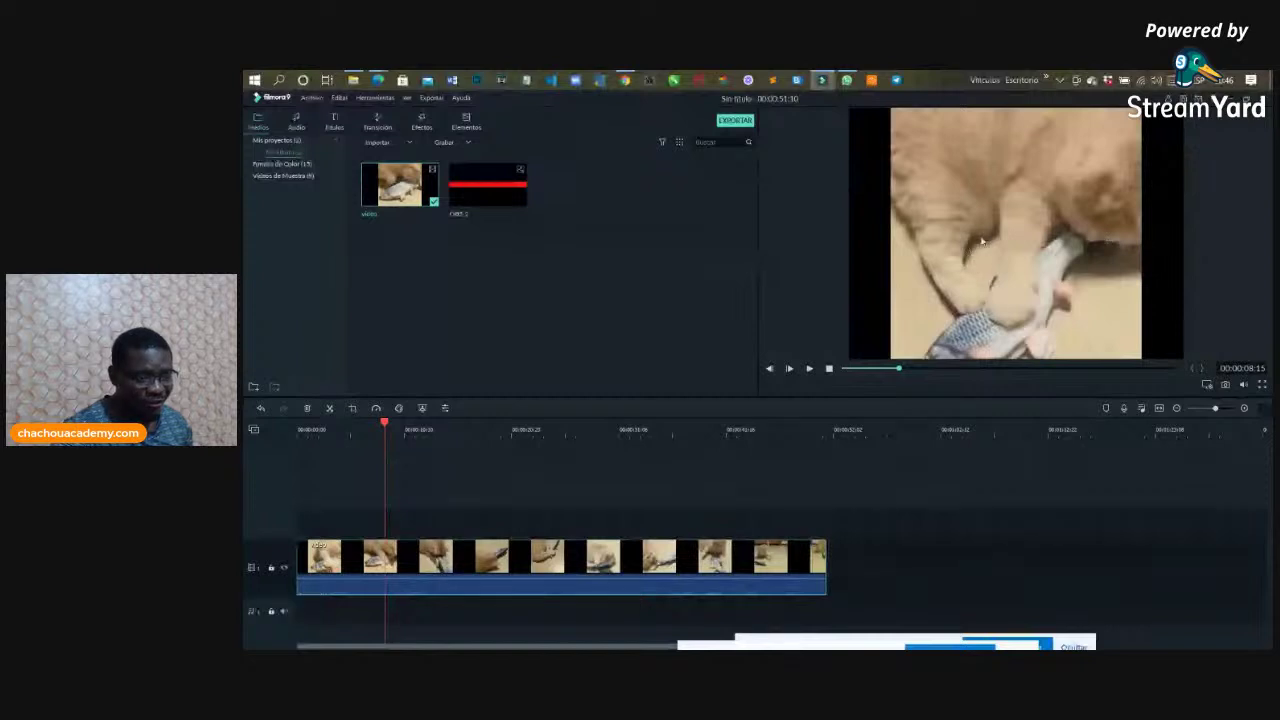
Step: Stretch the cat video sideways in the preview to fill the whole 4:3 frame, and play a few seconds of it
left_click(1008, 218)
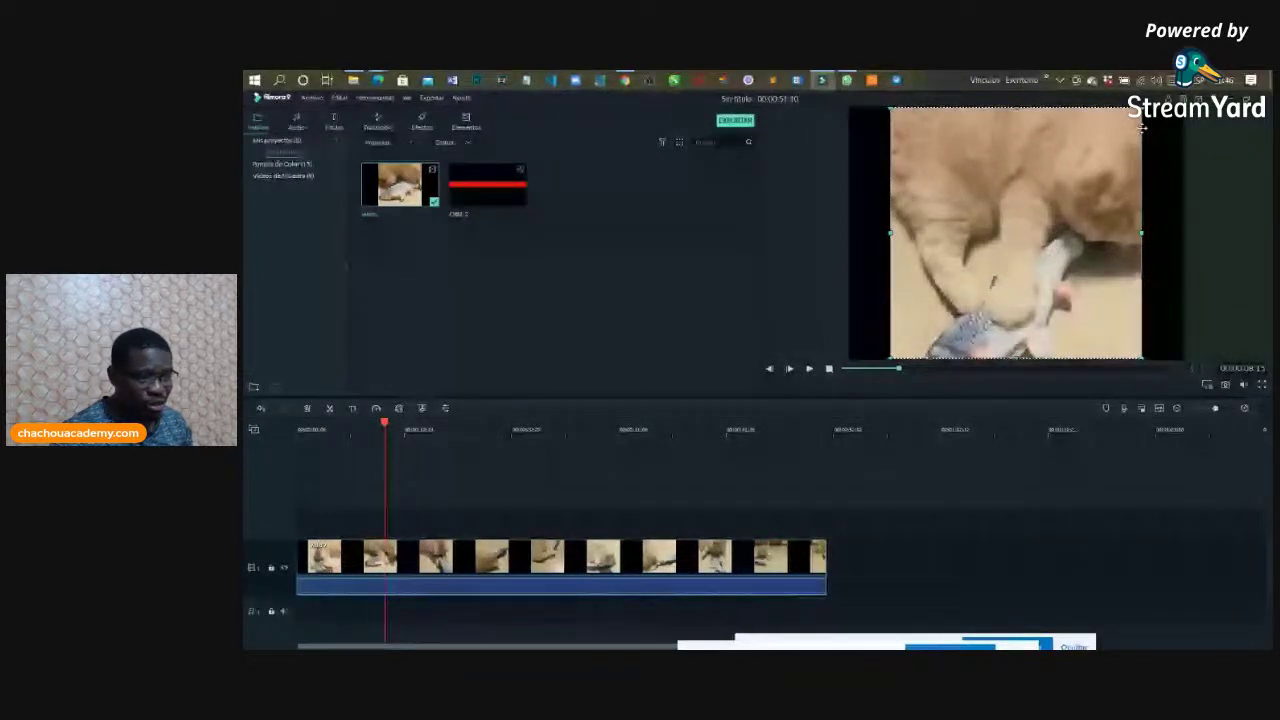
left_click_drag(888, 232, 846, 238)
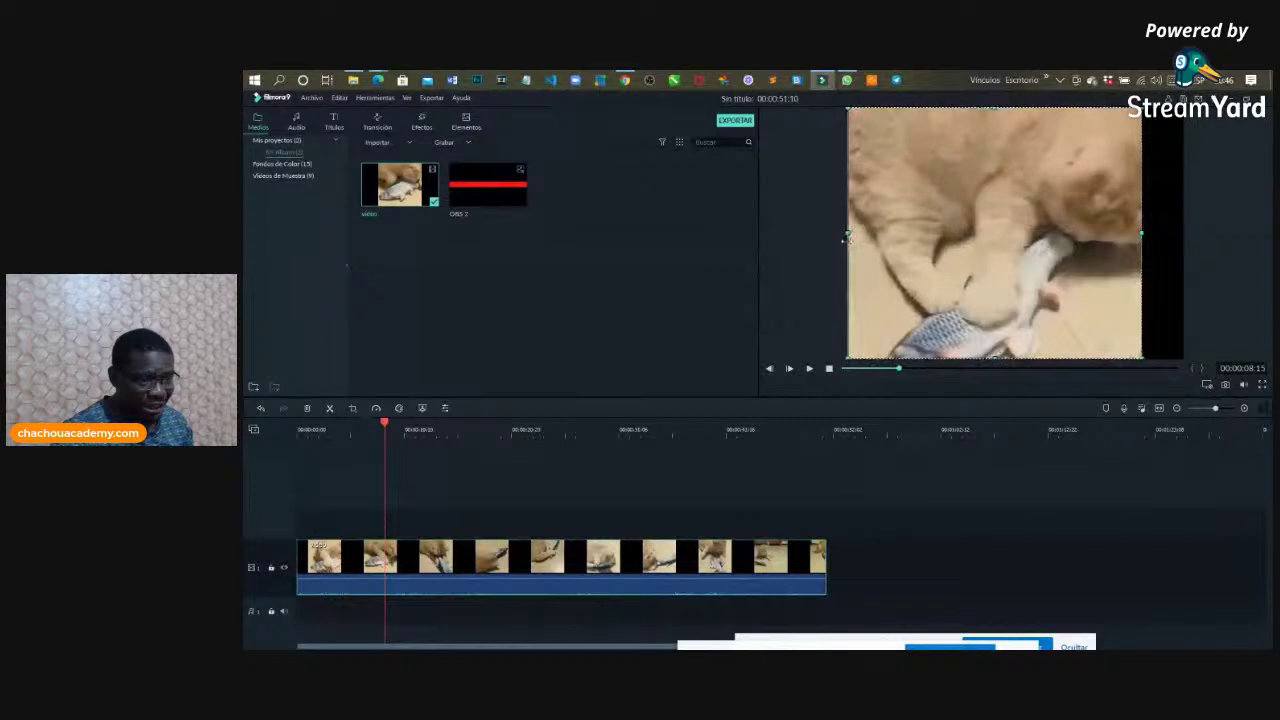
left_click_drag(1141, 233, 1184, 231)
left_click(810, 260)
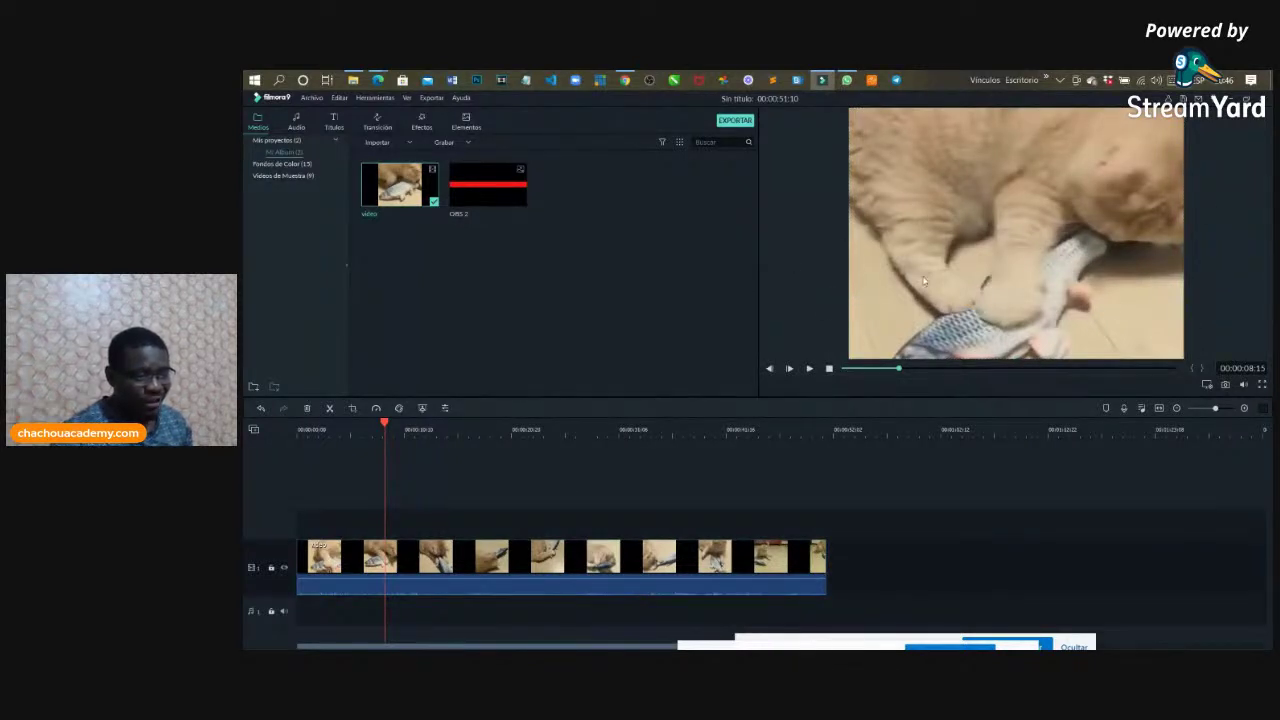
left_click(810, 369)
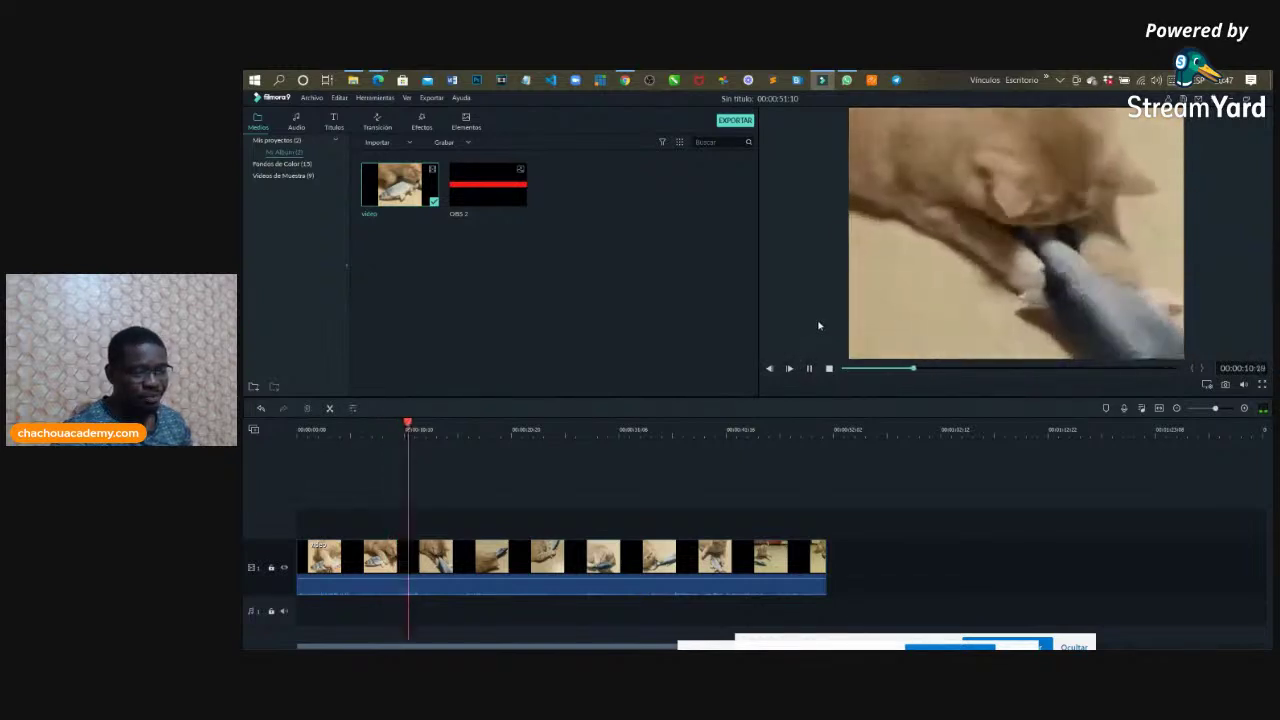
left_click(809, 368)
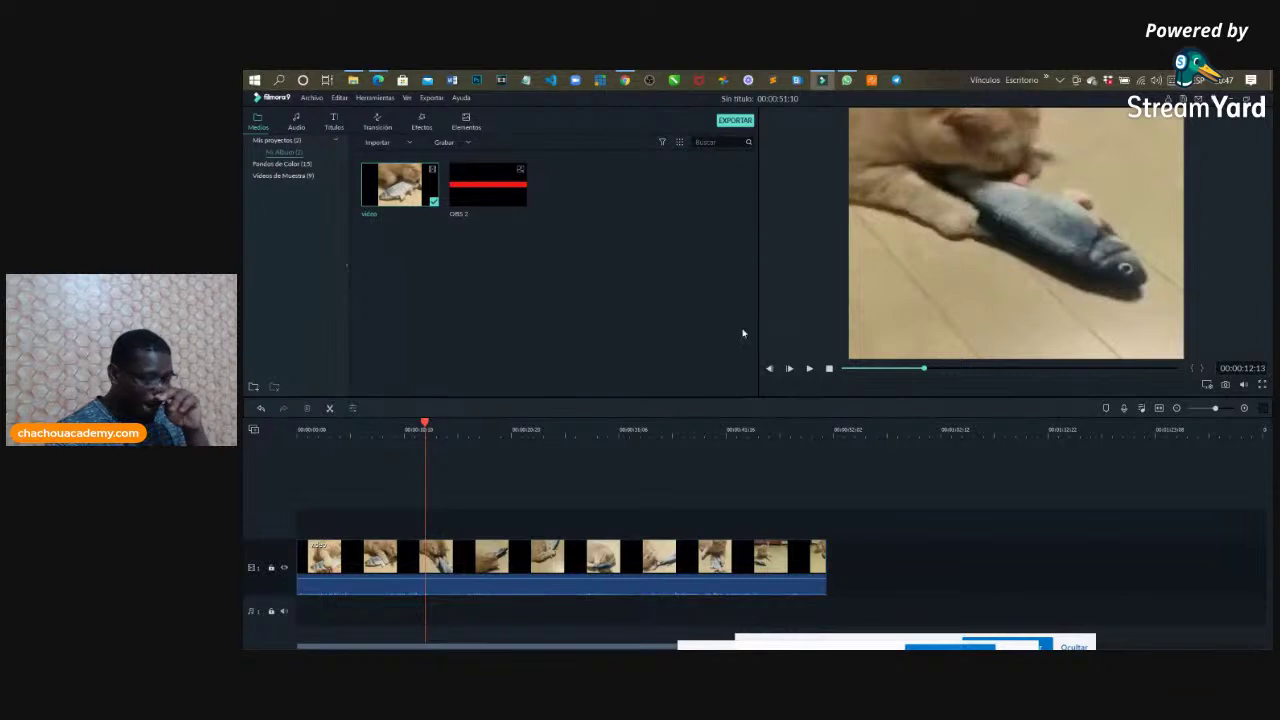
Step: Rewind the cat video to the beginning, play its first few seconds, and switch the preview to full screen
mouse_move(487, 213)
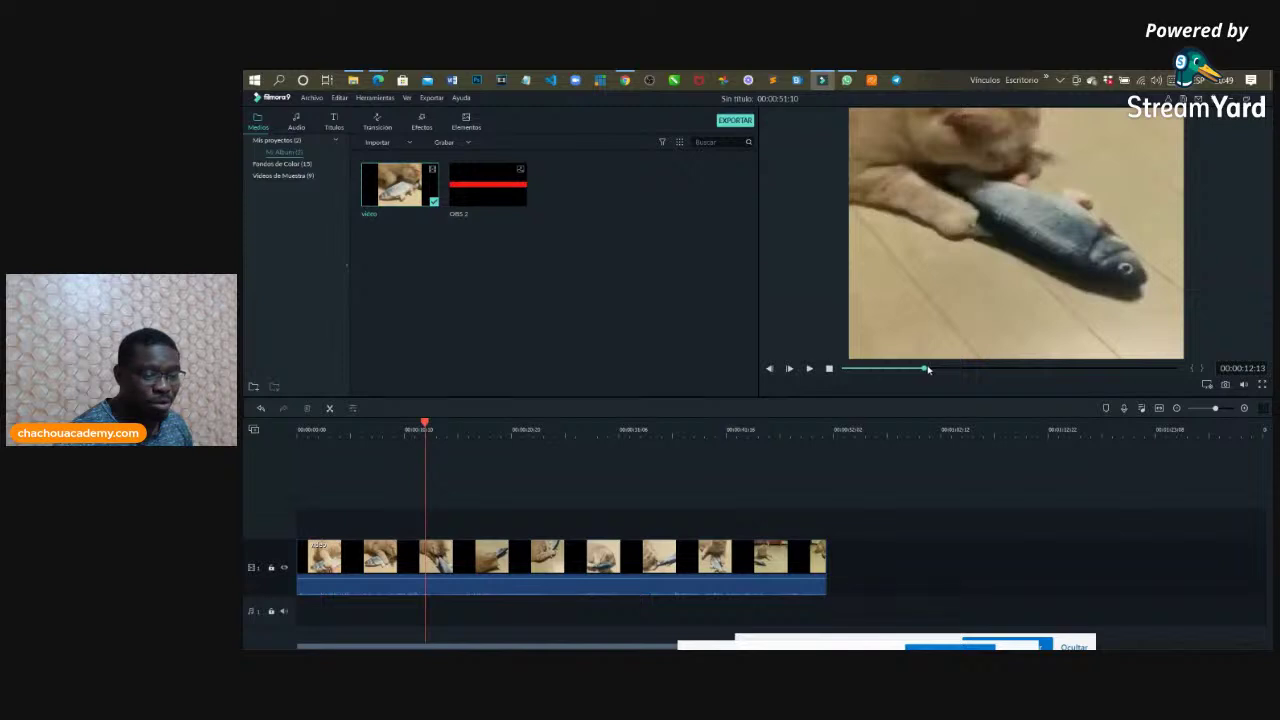
left_click_drag(925, 369, 844, 369)
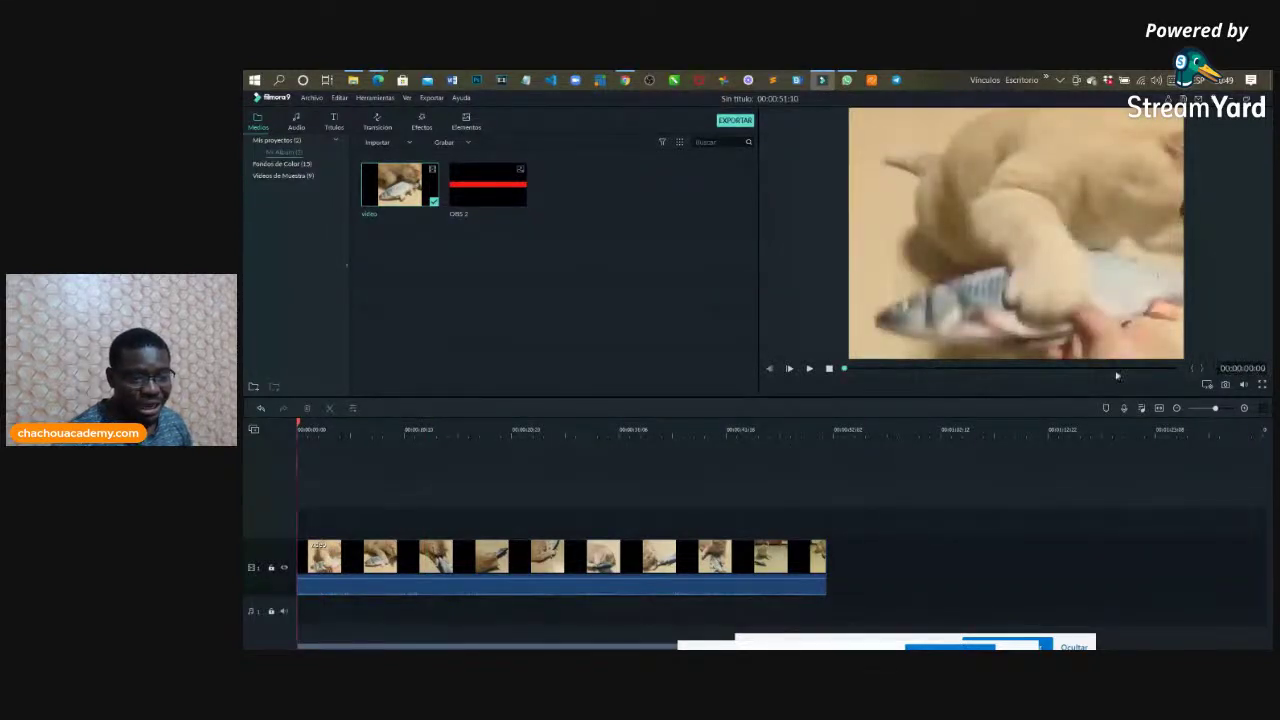
left_click(810, 369)
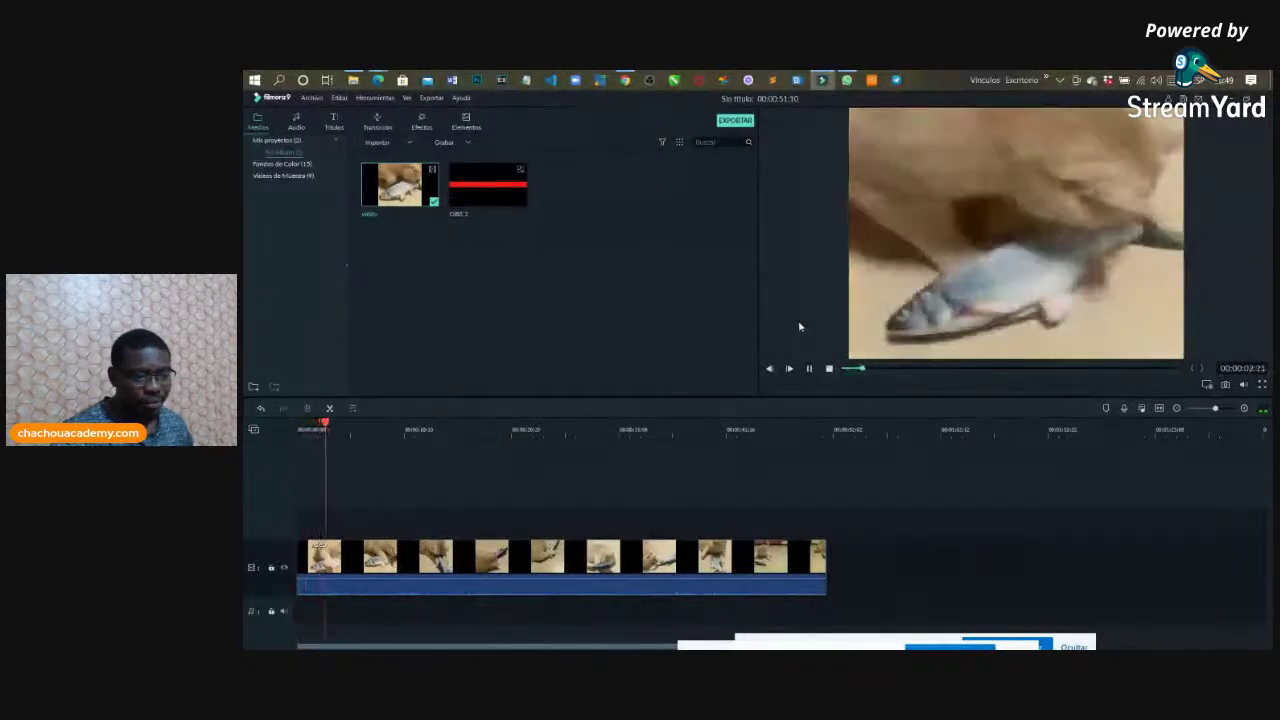
left_click(810, 369)
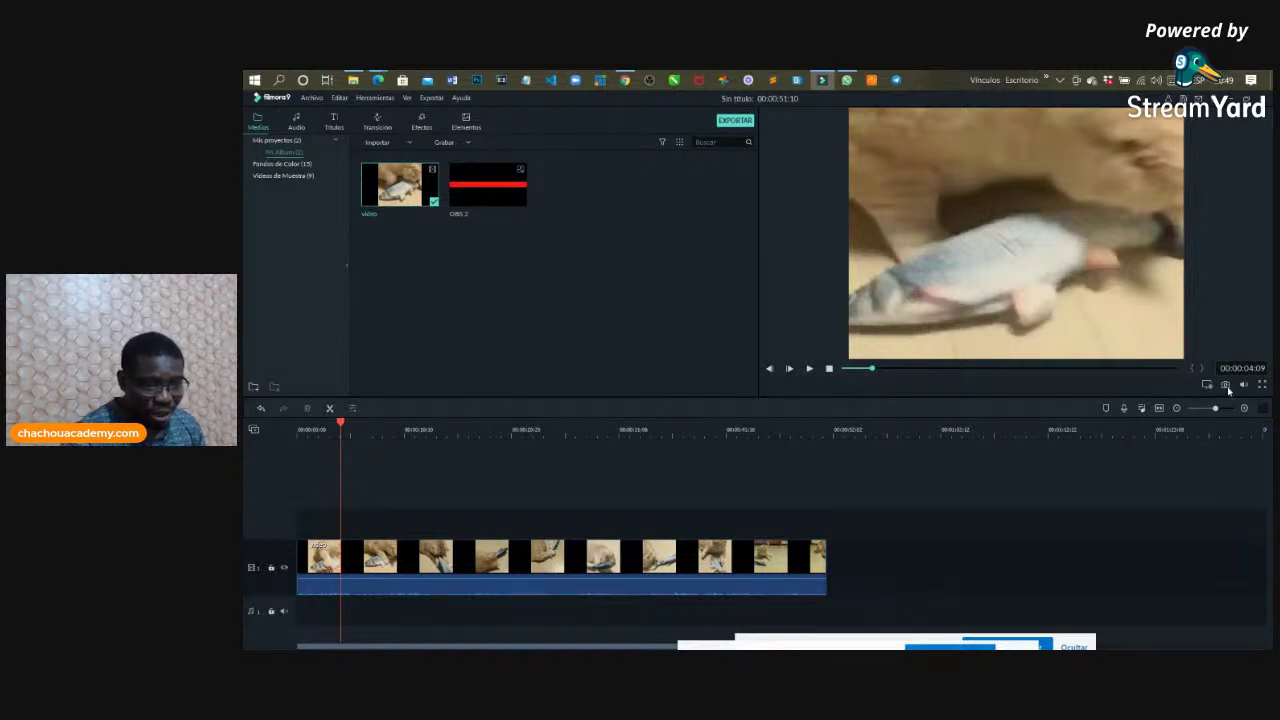
left_click(1262, 386)
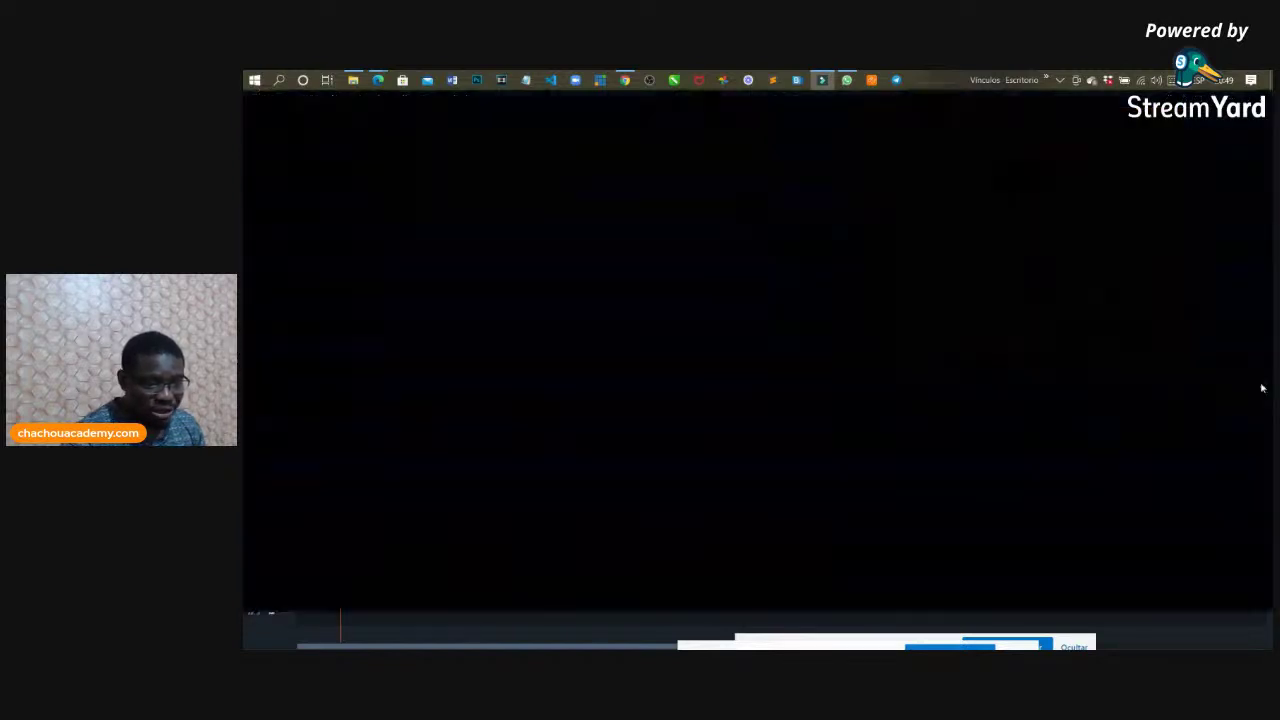
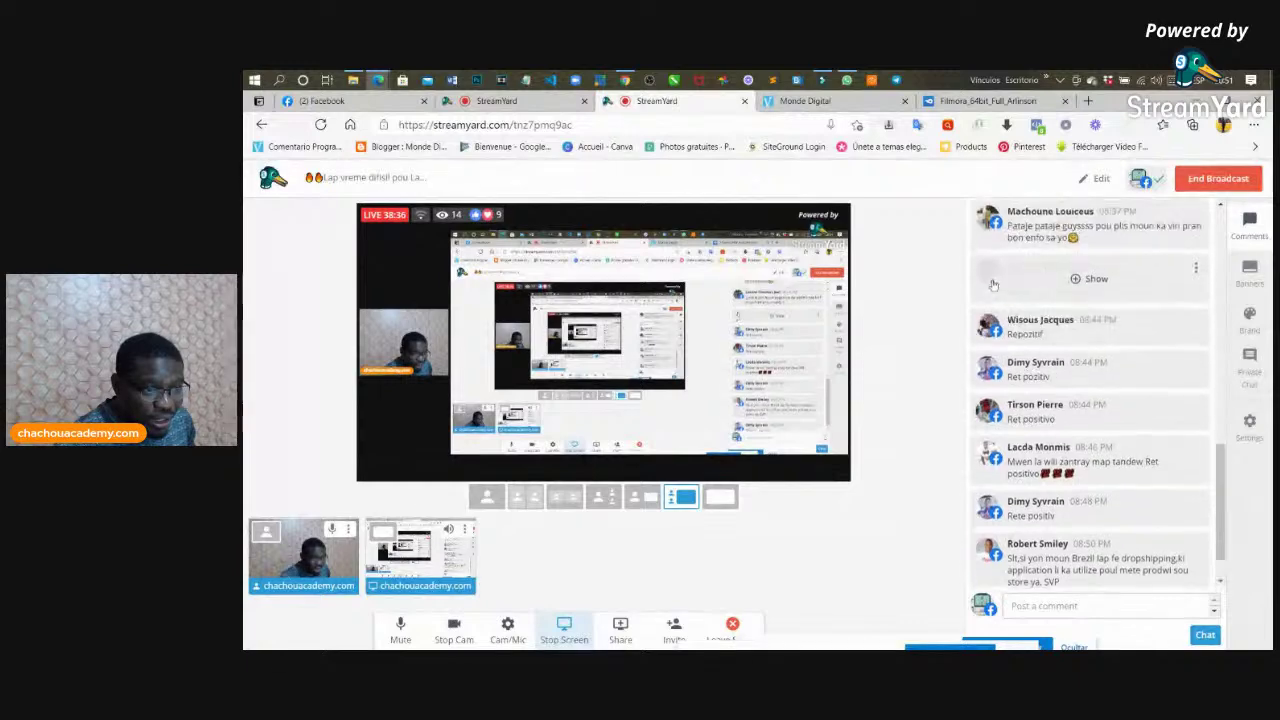
Step: Show four StreamYard viewer comments on the broadcast in turn, from "Mtarenmen aprann wi" through "Banm yon ti enfo plis de drop shipping lan svp"
scroll(1063, 296, "up", 3)
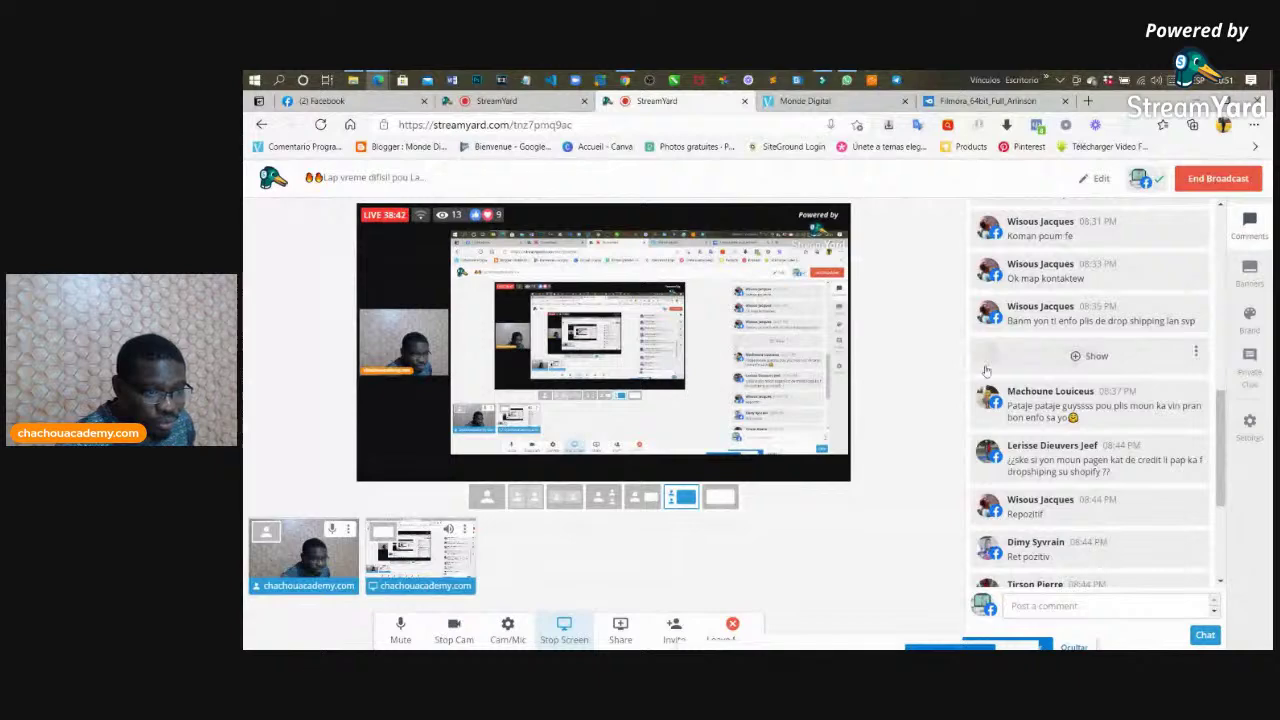
scroll(1027, 363, "up", 3)
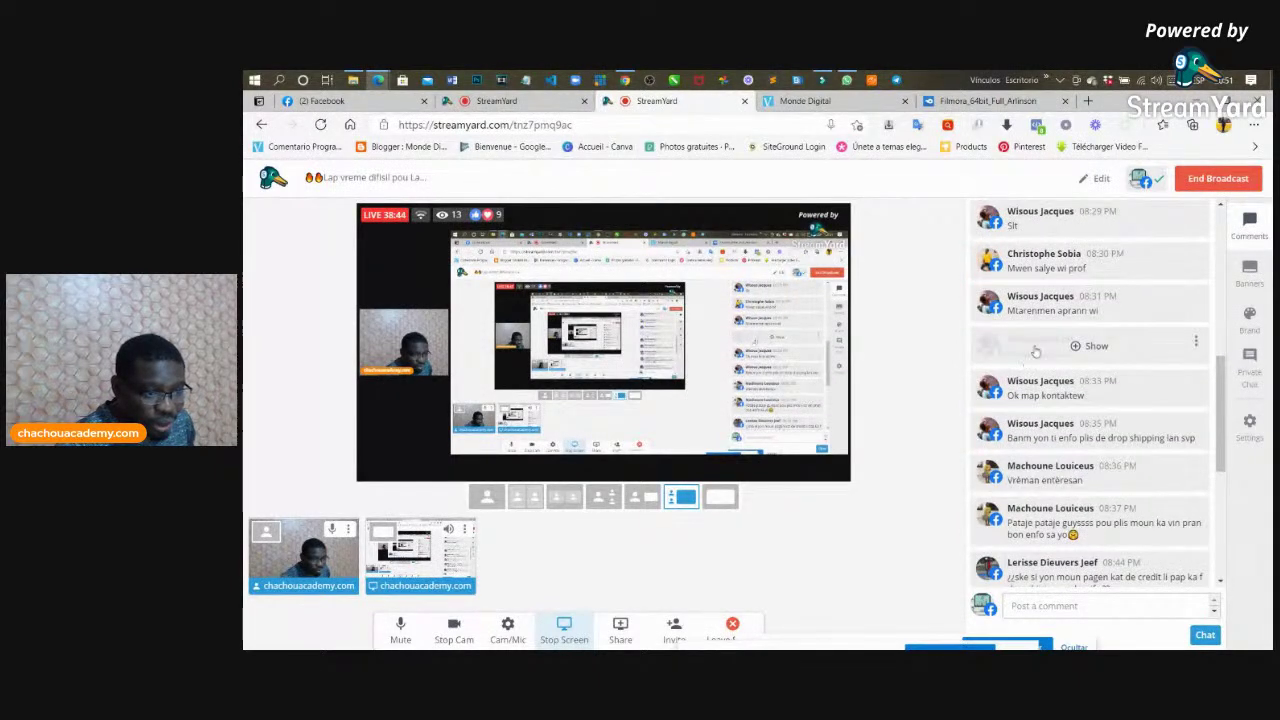
left_click(1048, 306)
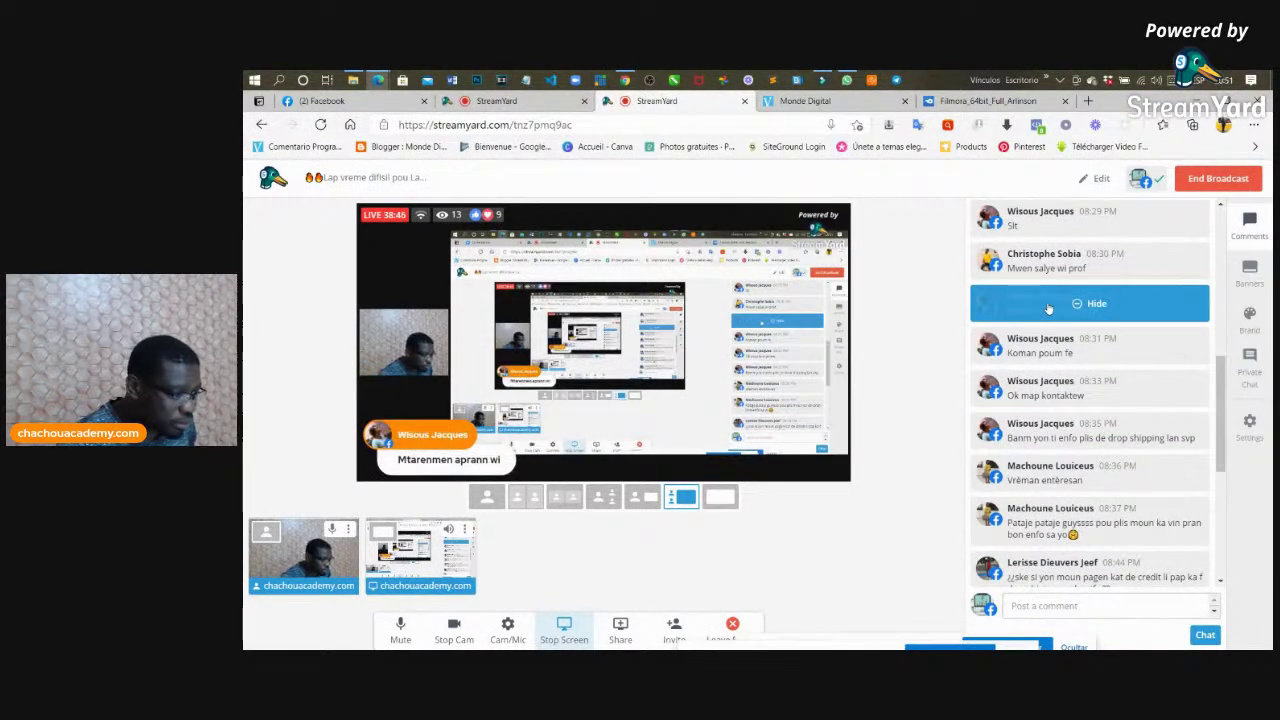
left_click(1044, 350)
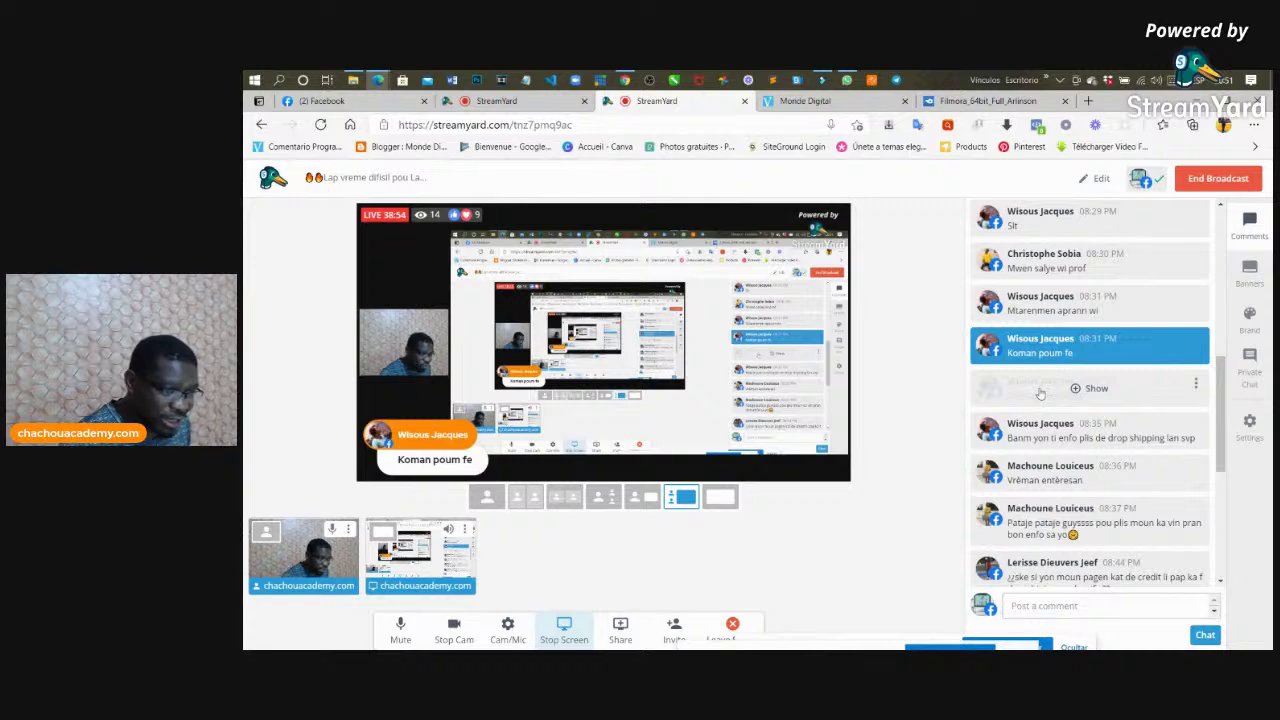
left_click(1040, 393)
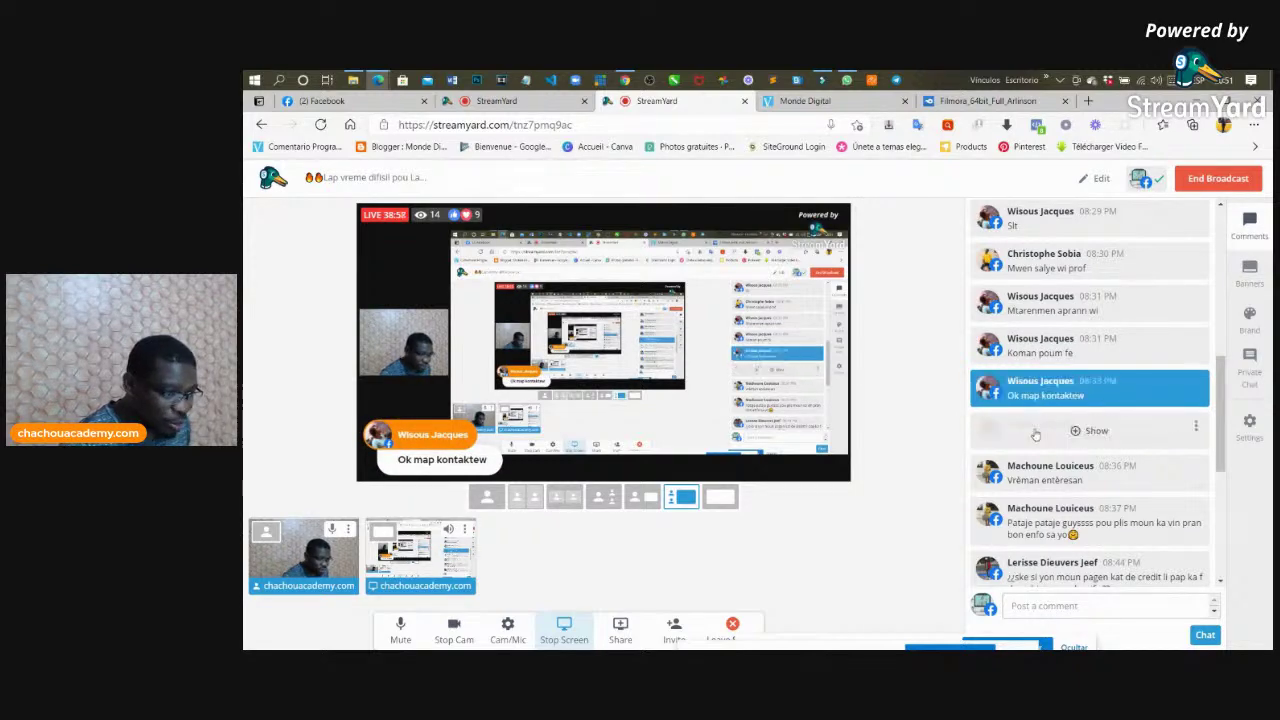
left_click(1034, 433)
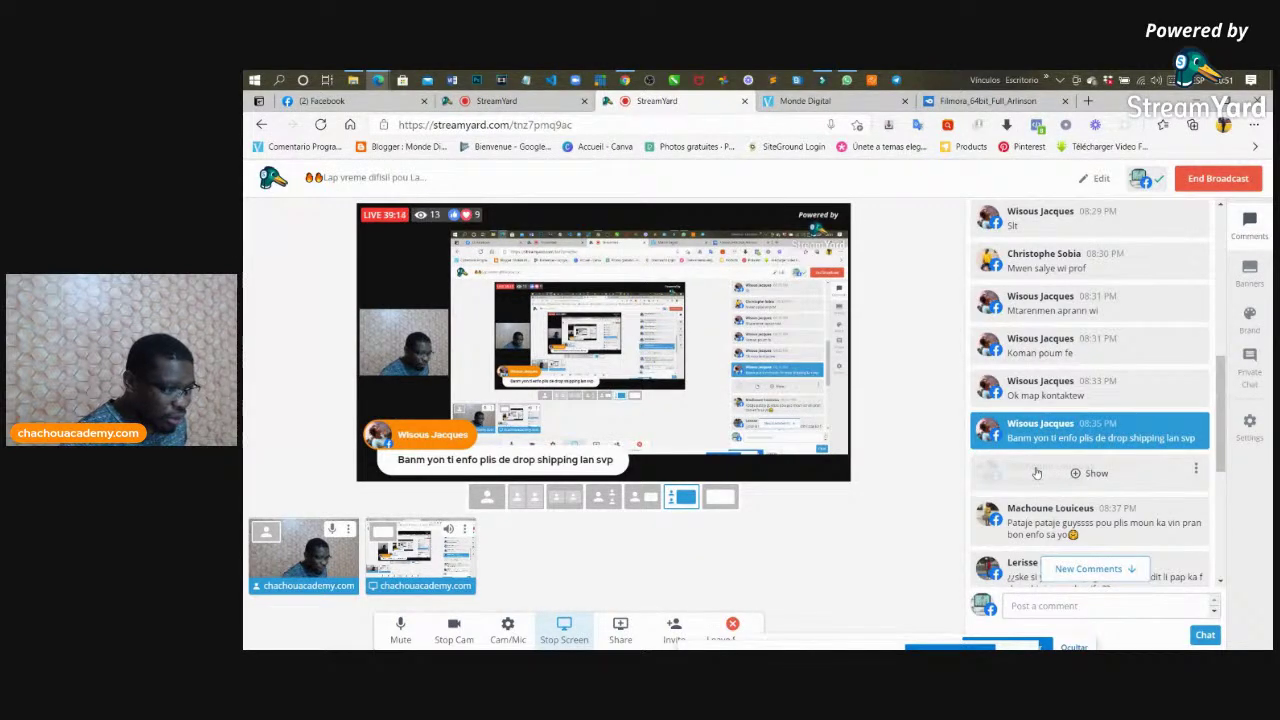
Step: Show the next three comments on the broadcast in turn, from "Vrèman entèresan" to the question about dropshipping on Shopify without a credit card
left_click(1037, 473)
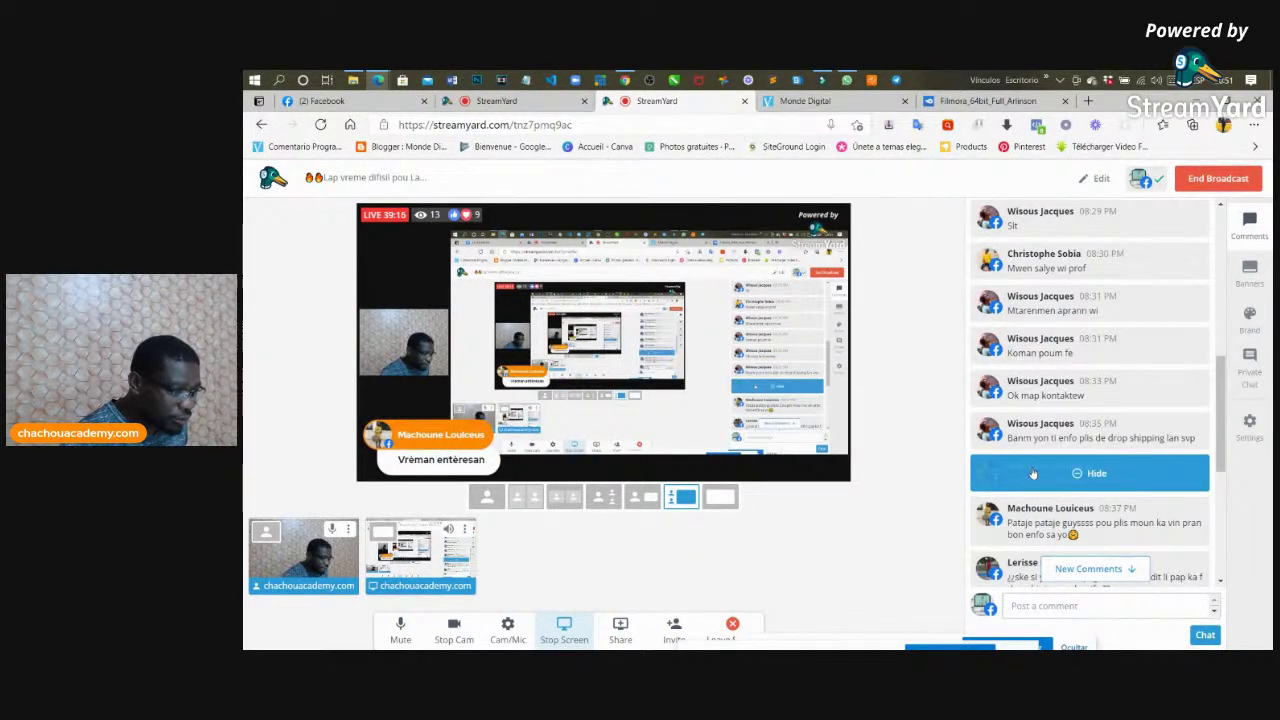
left_click(1032, 505)
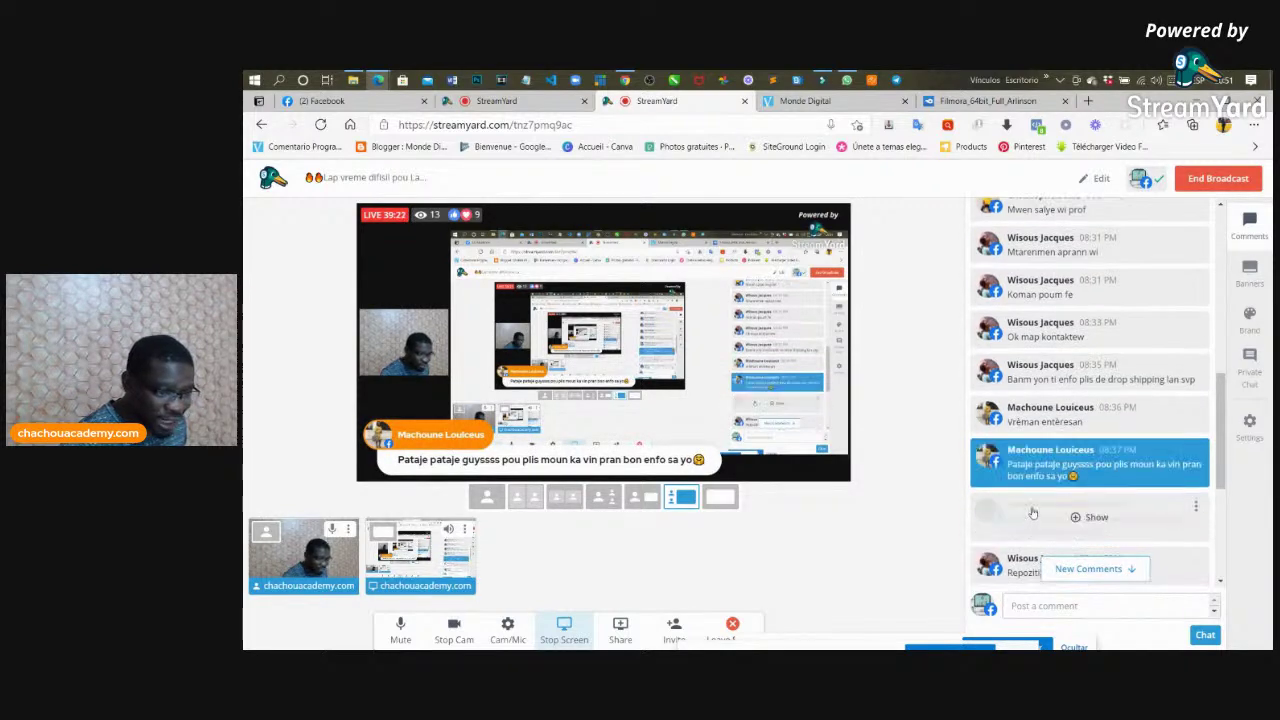
left_click(1034, 515)
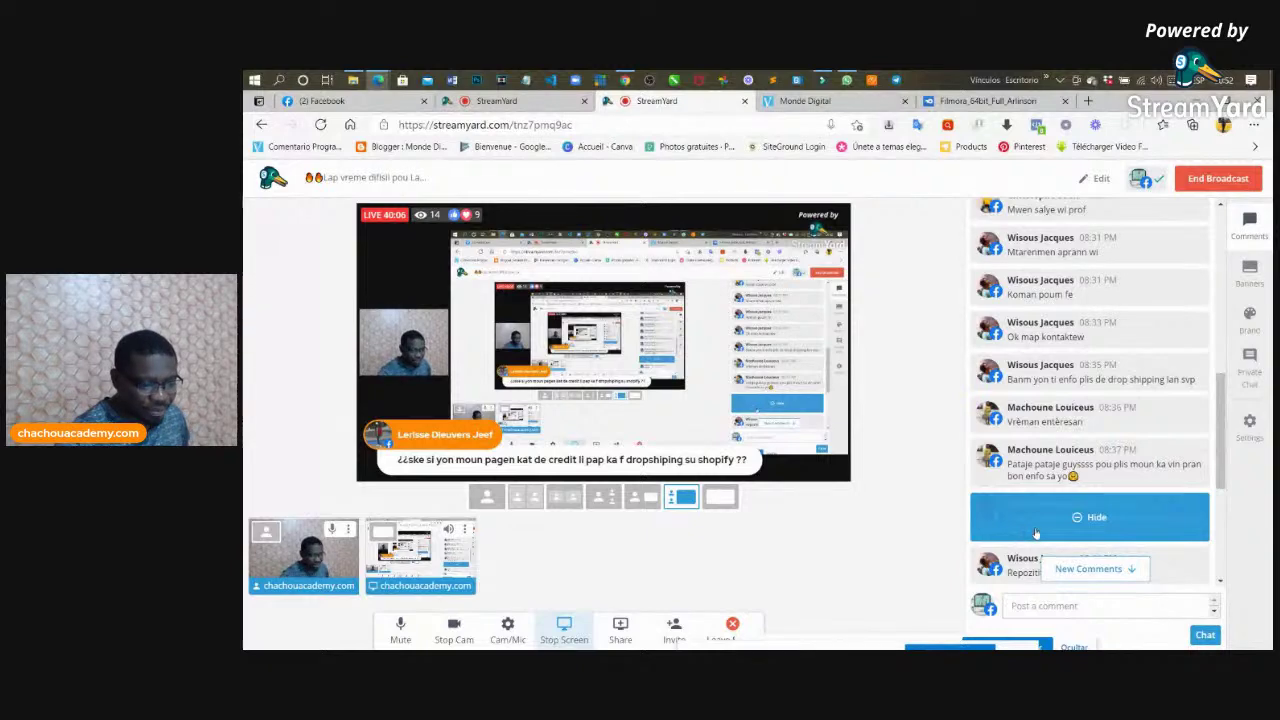
Step: Show three viewer comments on the broadcast in turn: "Repozitif", the first "Ret pozitiv", and the one beginning "Mwen la"
scroll(1028, 520, "down", 1)
left_click(1028, 503)
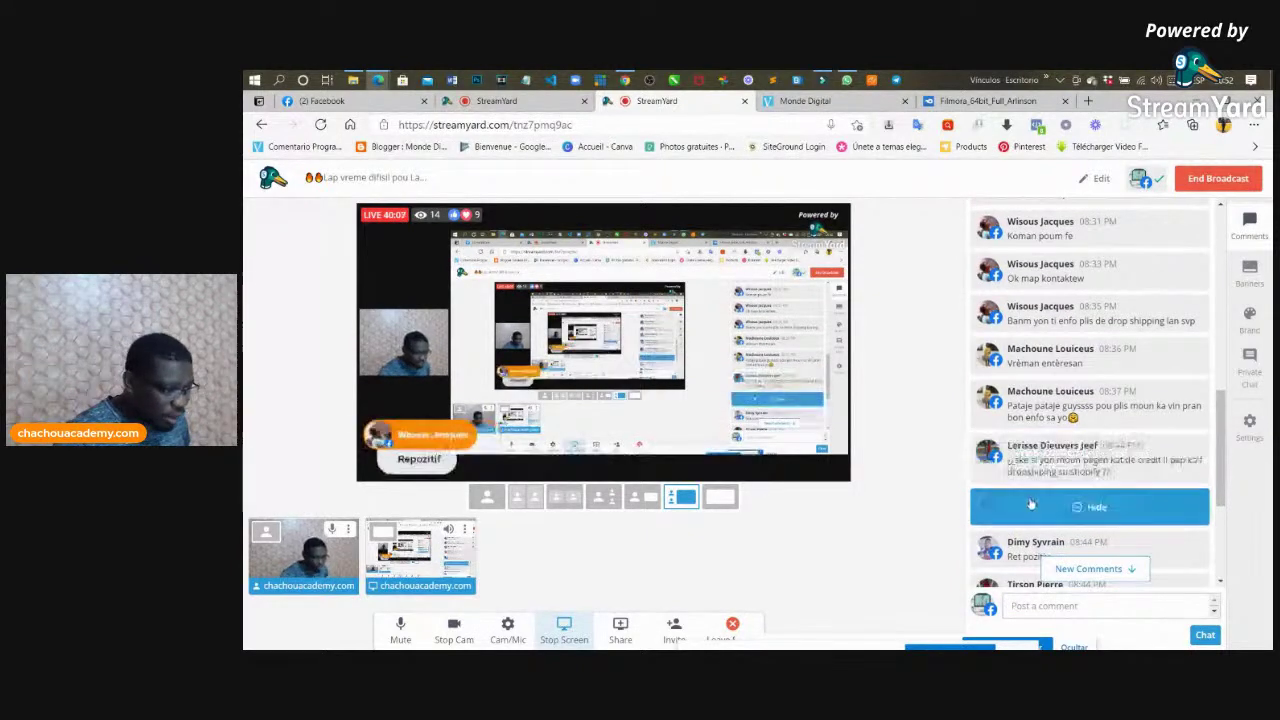
scroll(1032, 450, "down", 1)
left_click(1032, 442)
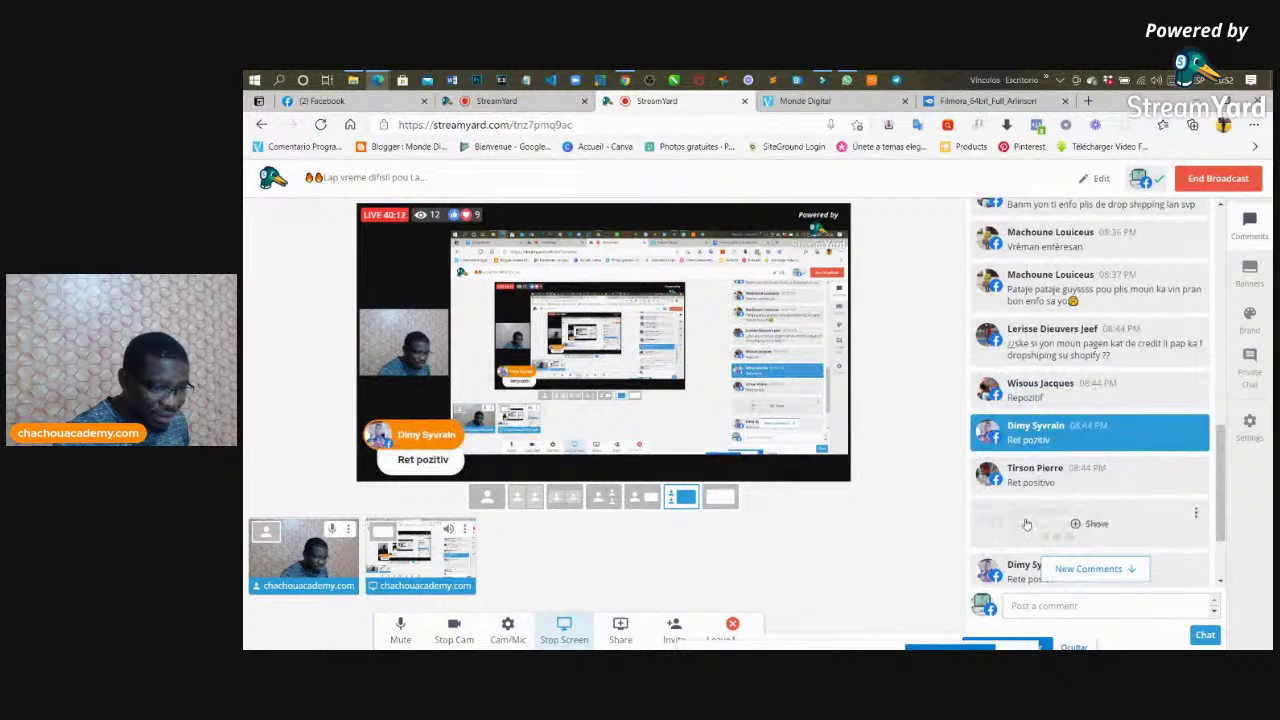
left_click(1028, 522)
scroll(1032, 500, "down", 1)
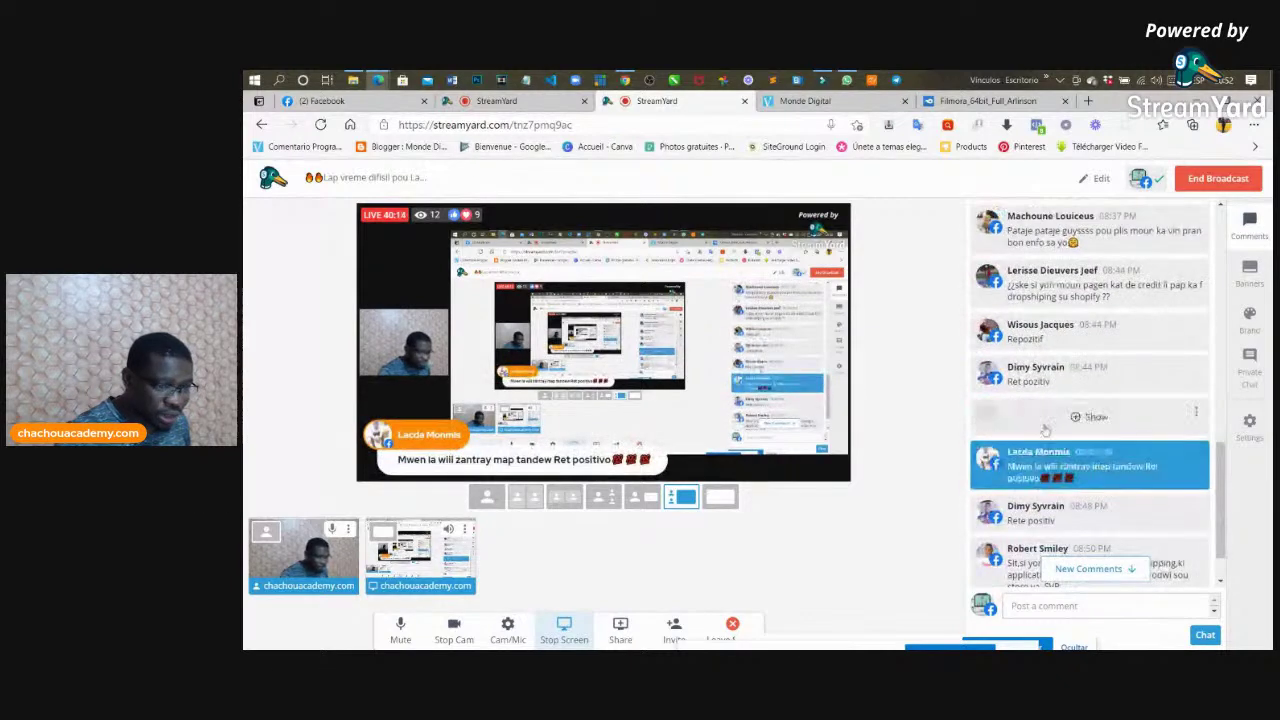
Step: Show four comments on the broadcast in turn, from "Ret positivo" through the question about which dropshipping application to use in Brazil
left_click(1039, 418)
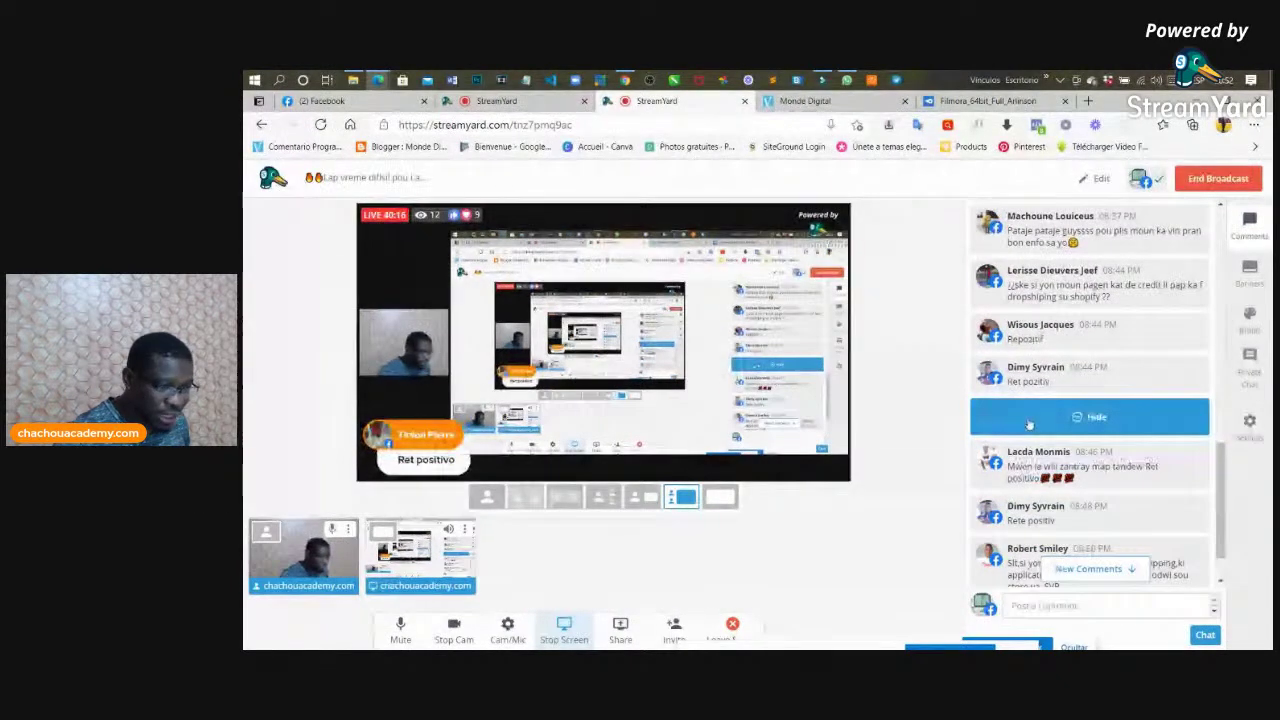
left_click(1030, 471)
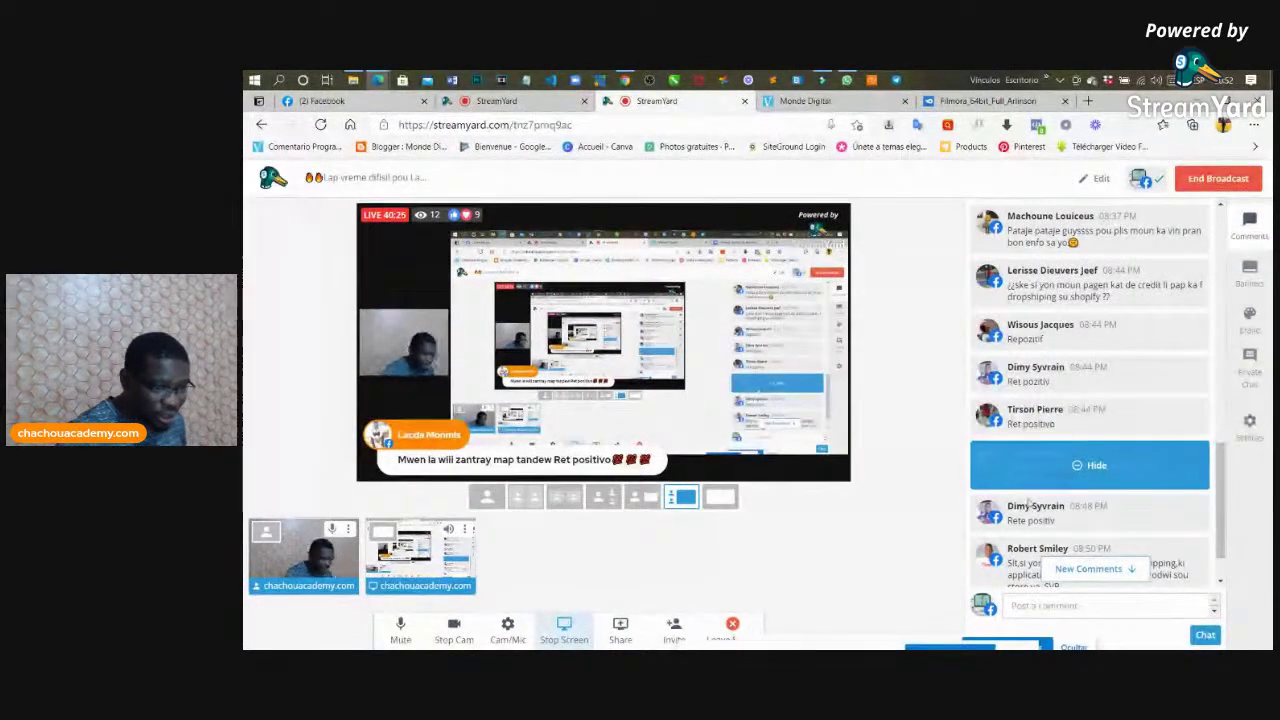
left_click(1030, 517)
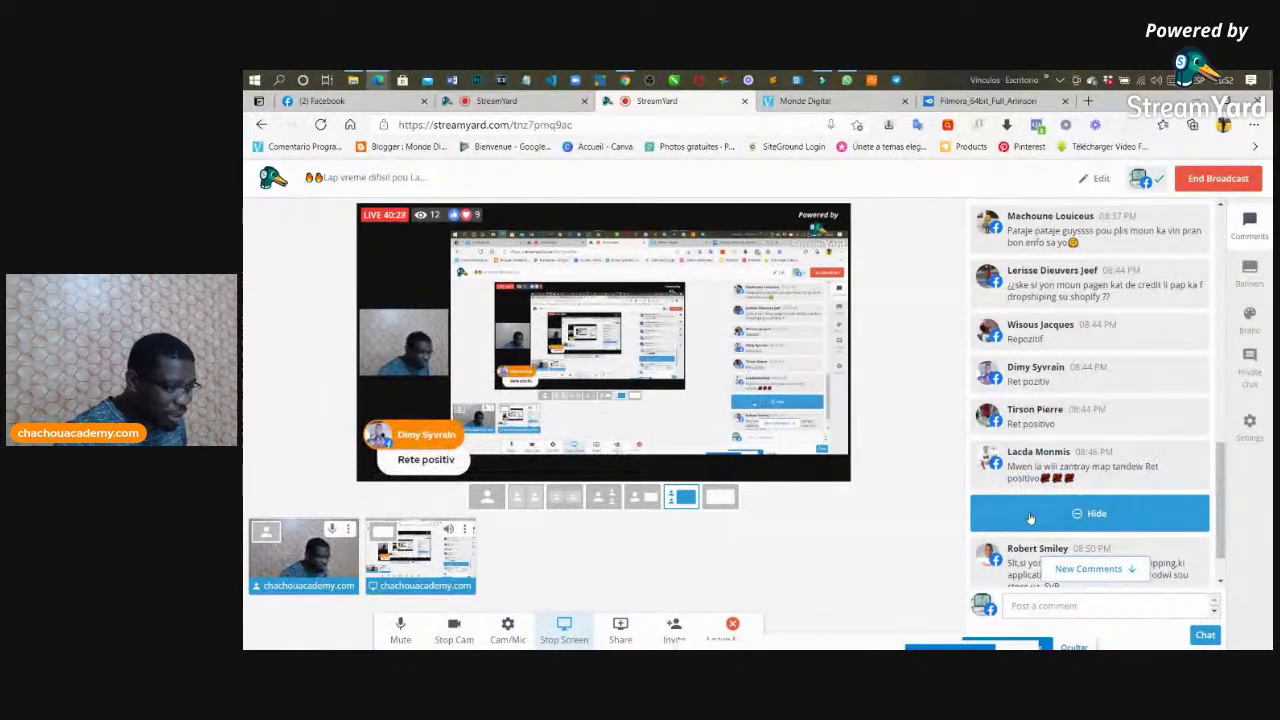
scroll(1032, 517, "down", 2)
left_click(1026, 468)
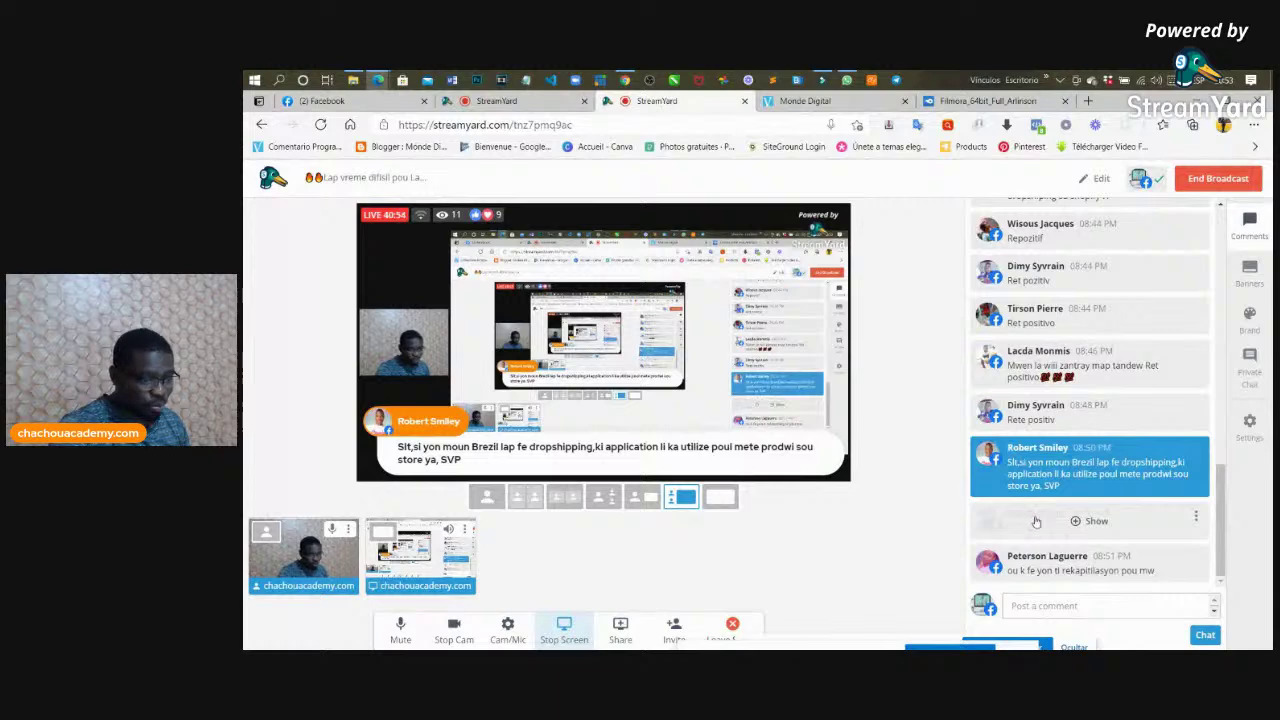
Step: Show the comments "Oberlo , eprolo" and "ou k fe yon ti rekapitilasyon pou mw" on the broadcast in turn
left_click(1032, 520)
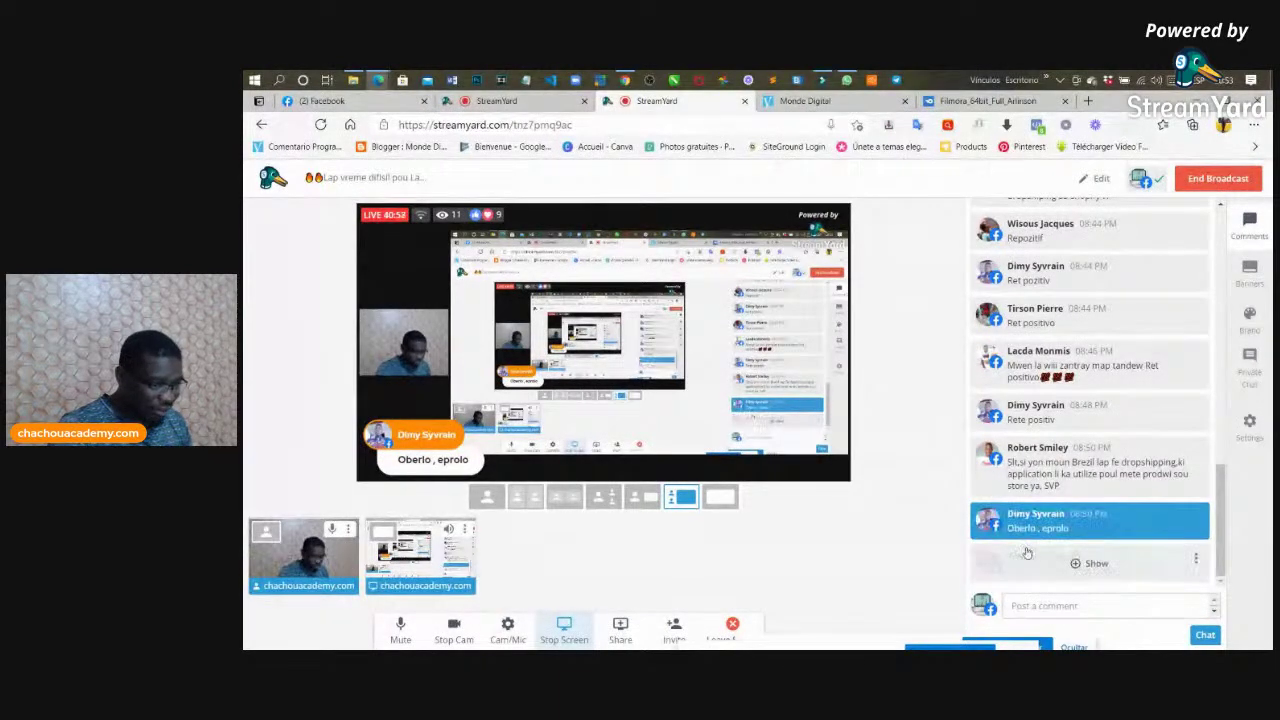
left_click(1023, 551)
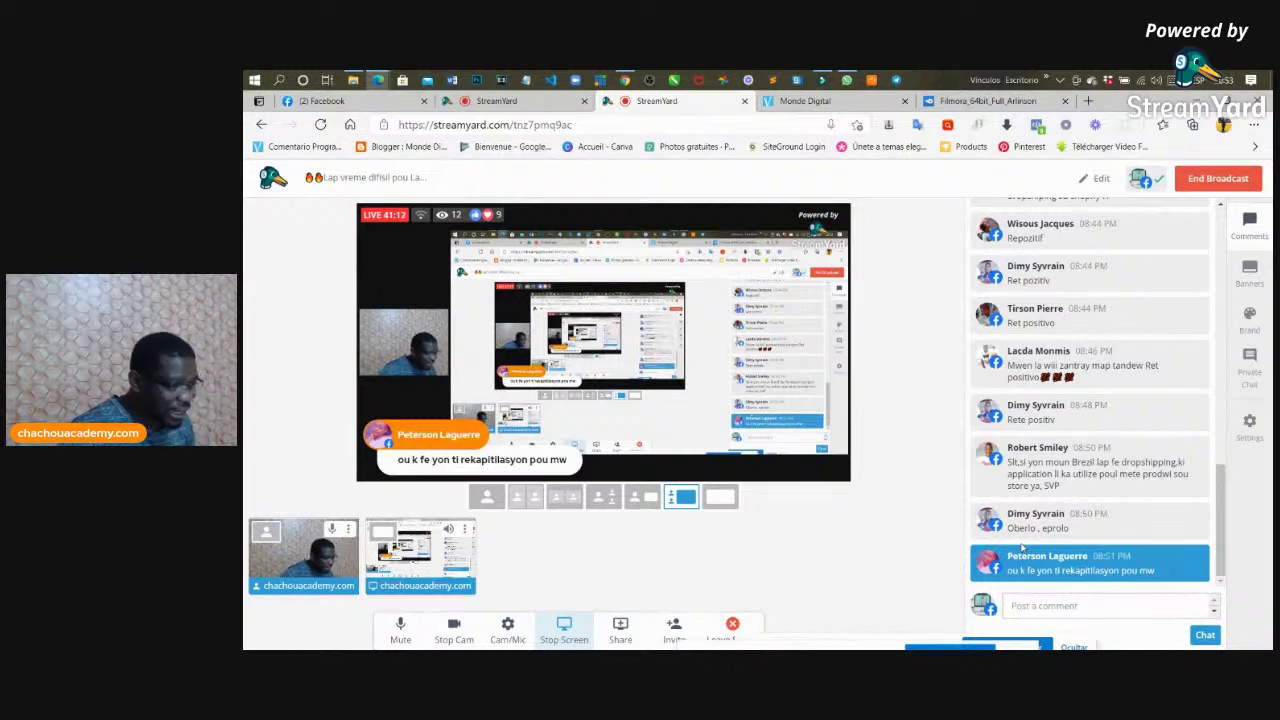
mouse_move(1022, 540)
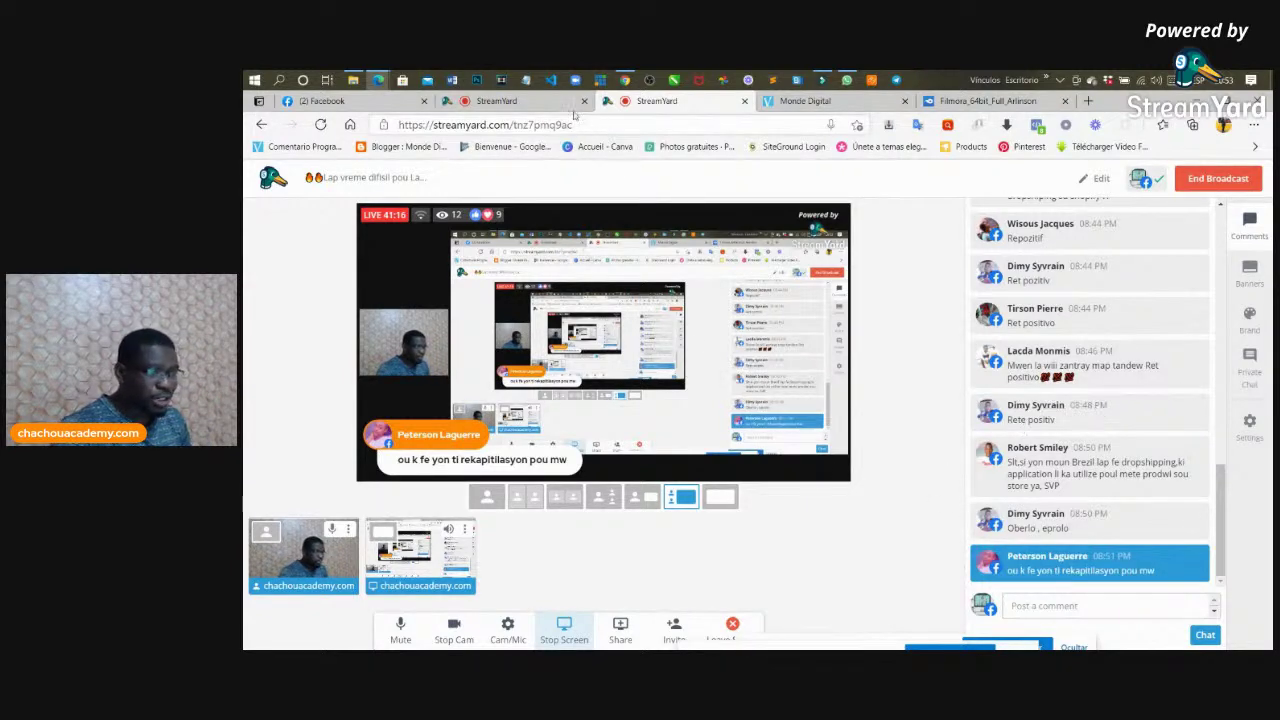
Step: Check the YouTube broadcast's StreamYard studio for viewer comments, and return to the Facebook broadcast's studio
left_click(497, 106)
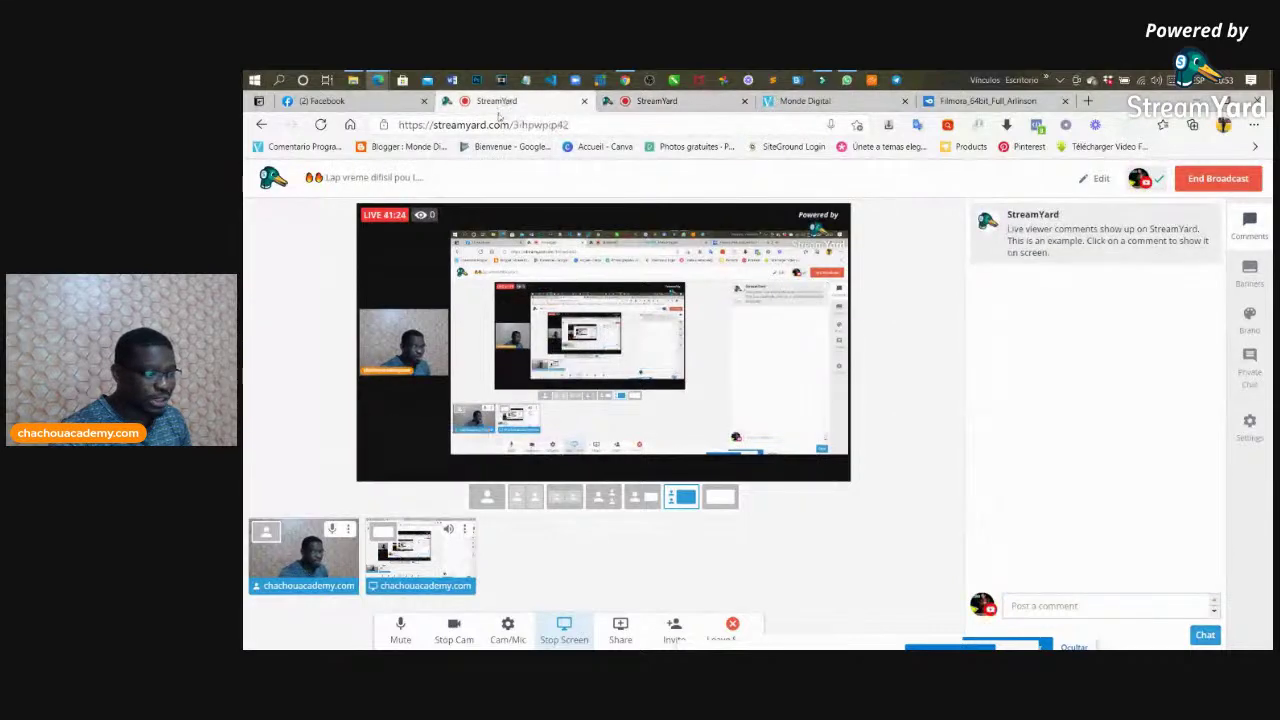
left_click(650, 101)
mouse_move(1030, 520)
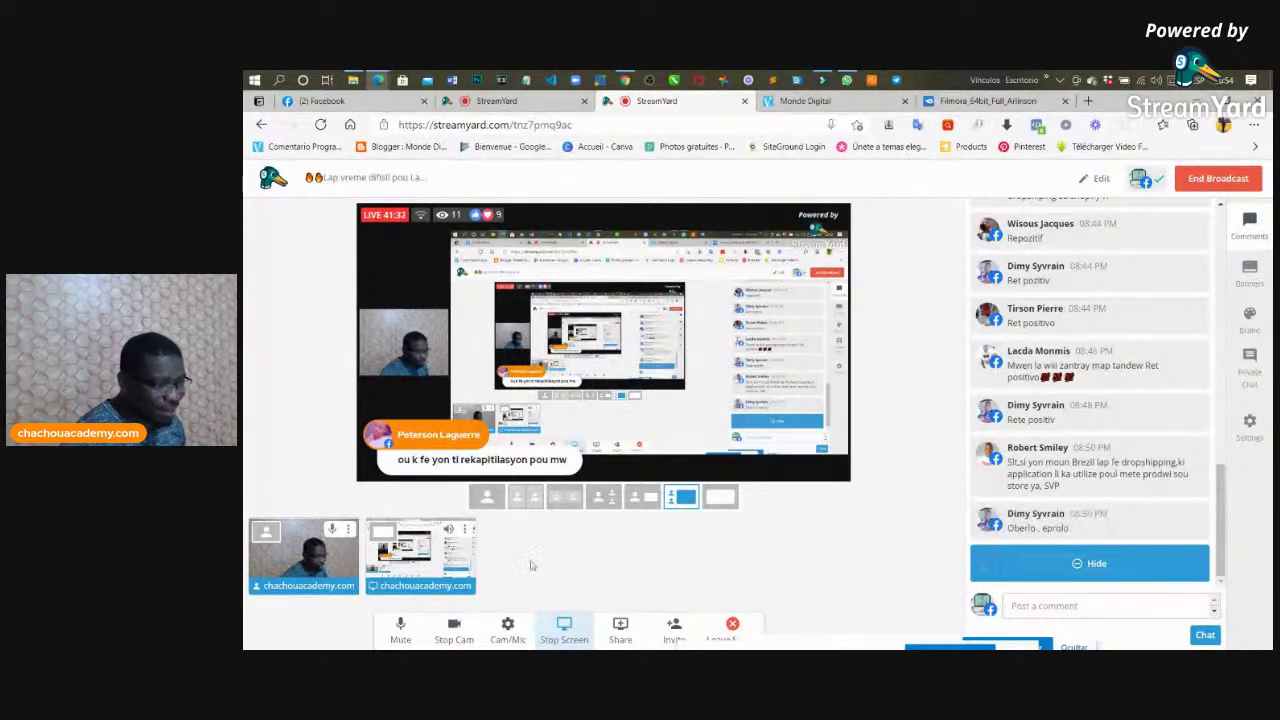
Step: Take the shared screen off the broadcast, add it back, and show the newest comment "Rete pozitif"
left_click(400, 558)
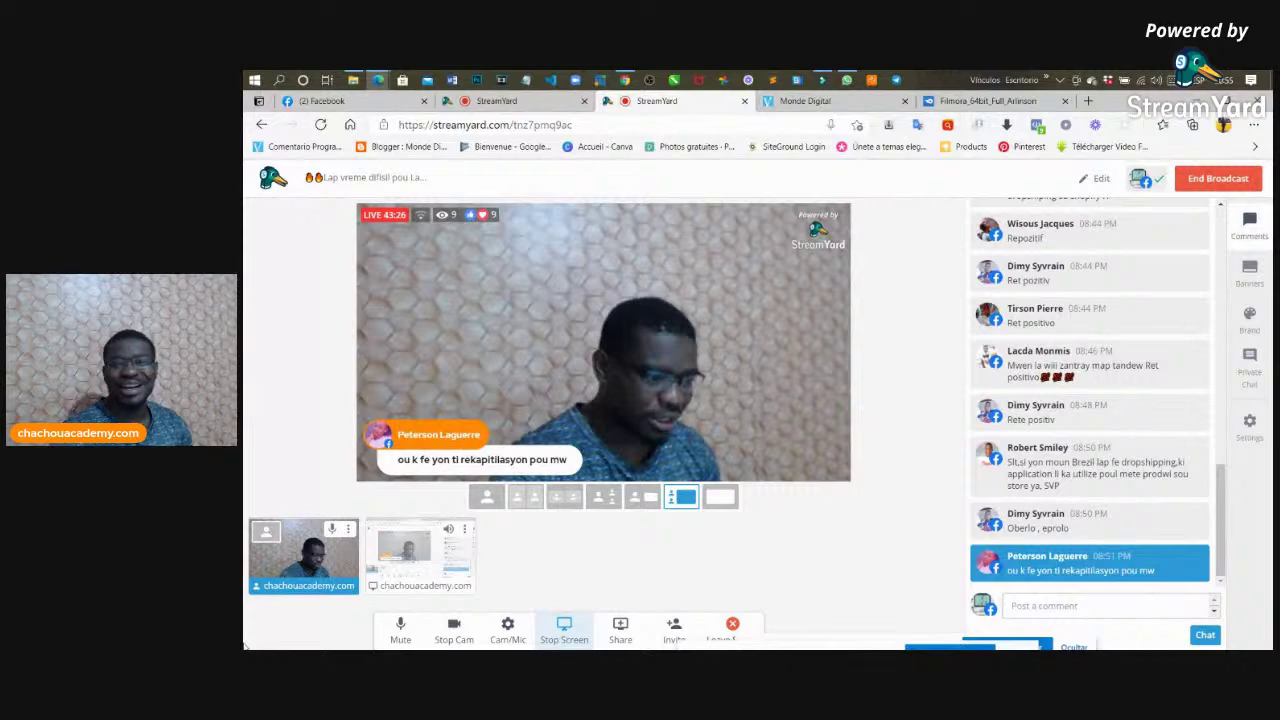
left_click(423, 555)
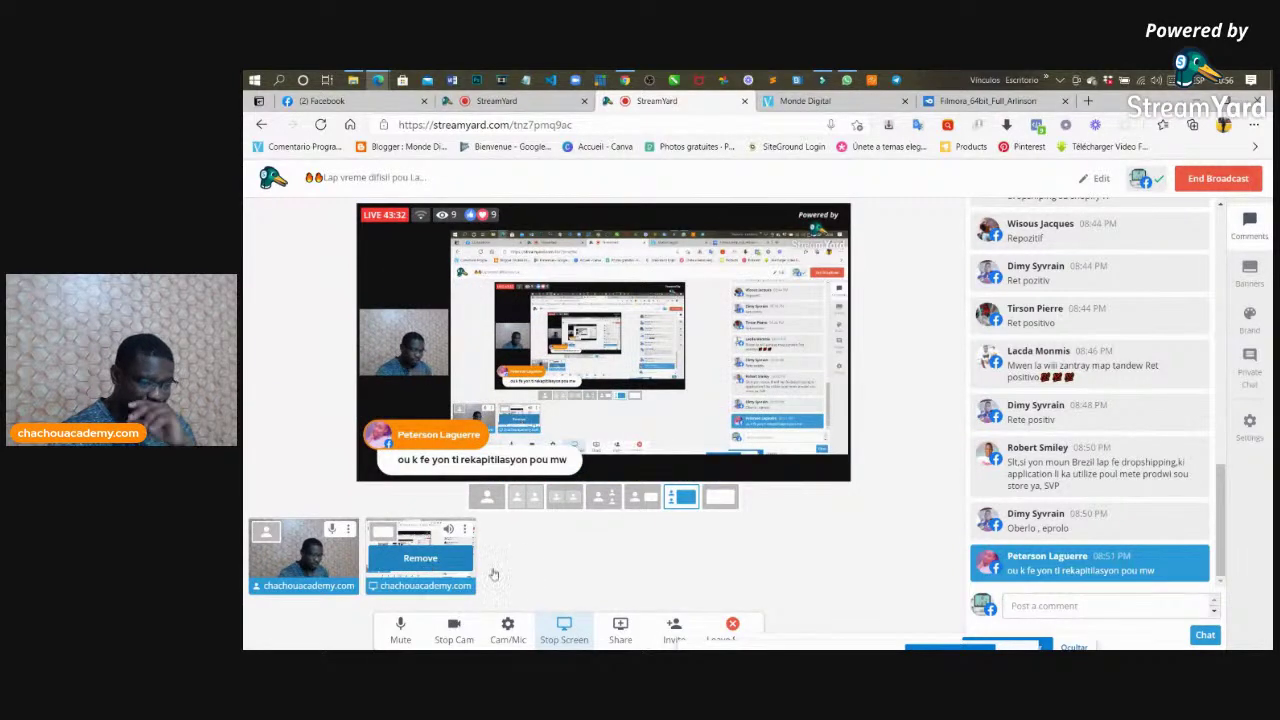
left_click(1068, 470)
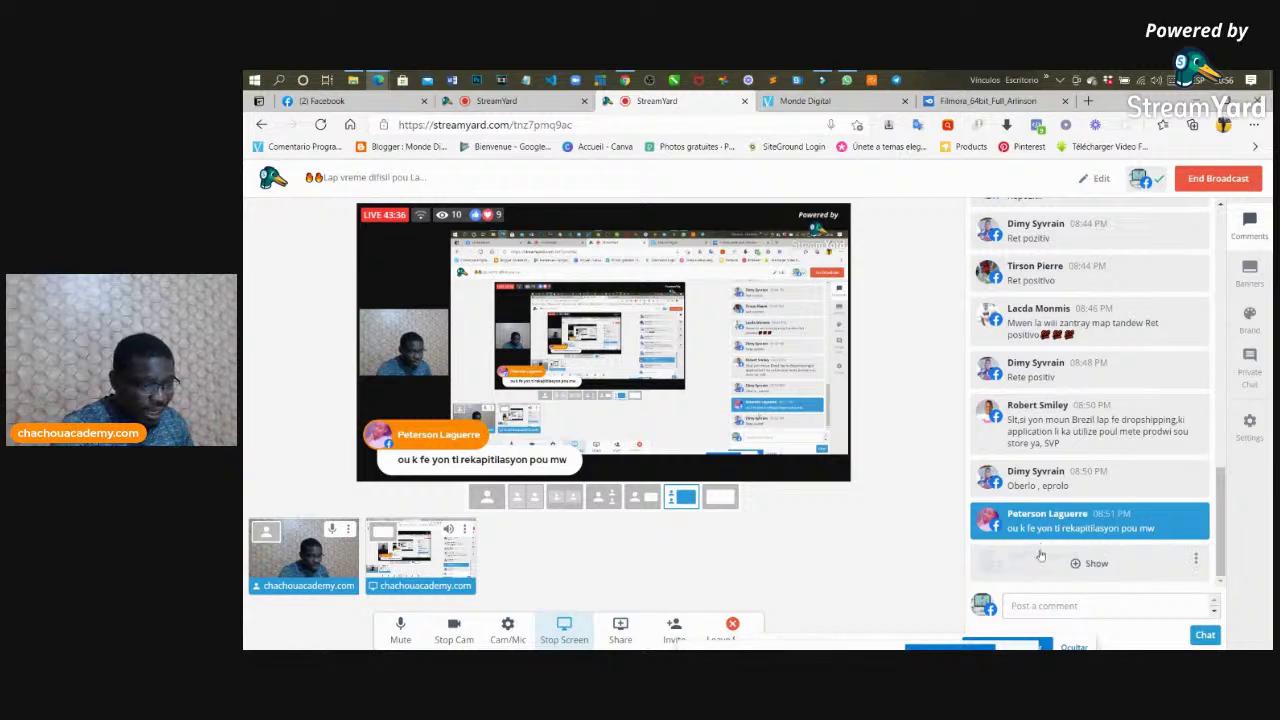
left_click(1094, 563)
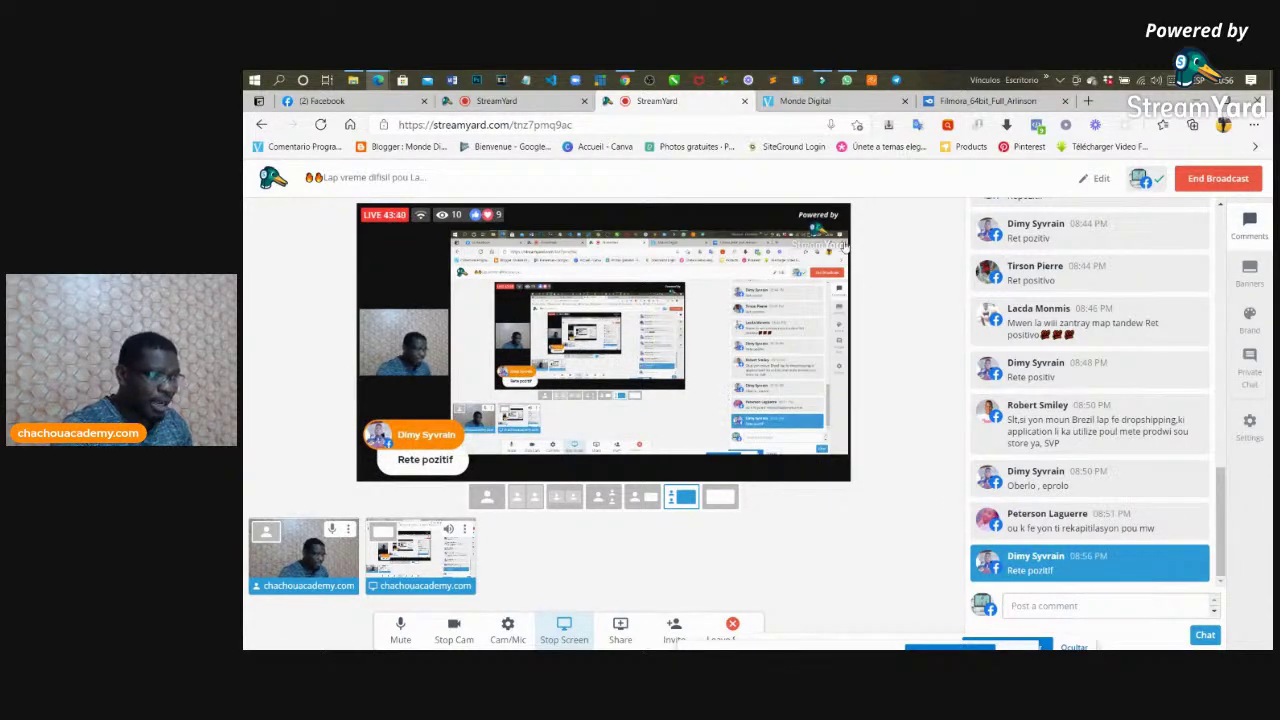
Step: Switch to Filmora9, rewind the cat video to the start, and play it to about 43 seconds
left_click(821, 80)
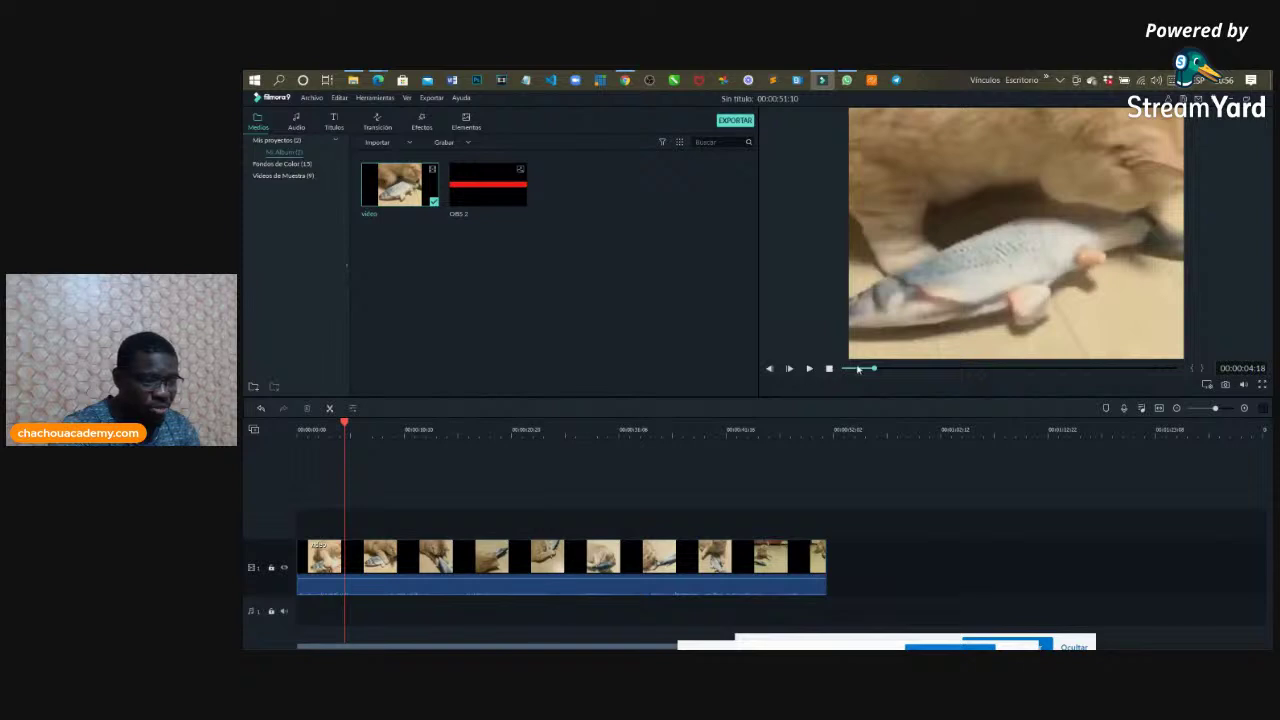
left_click(828, 369)
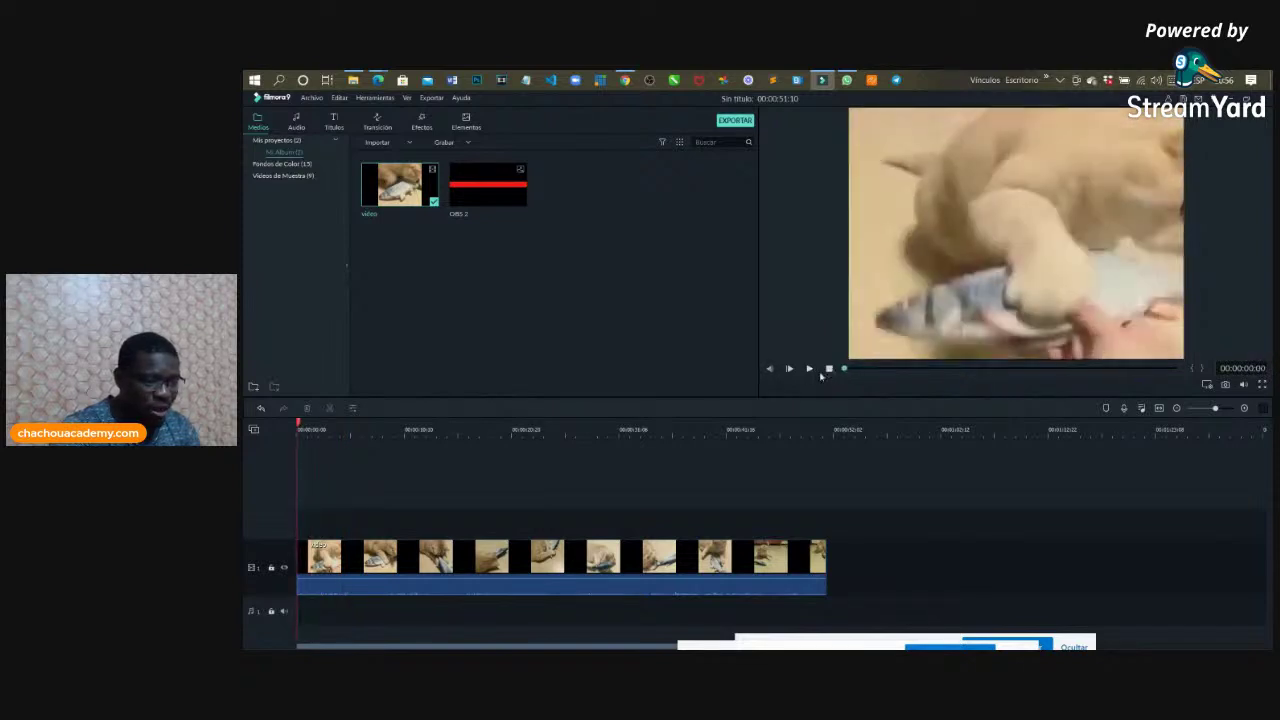
left_click(809, 368)
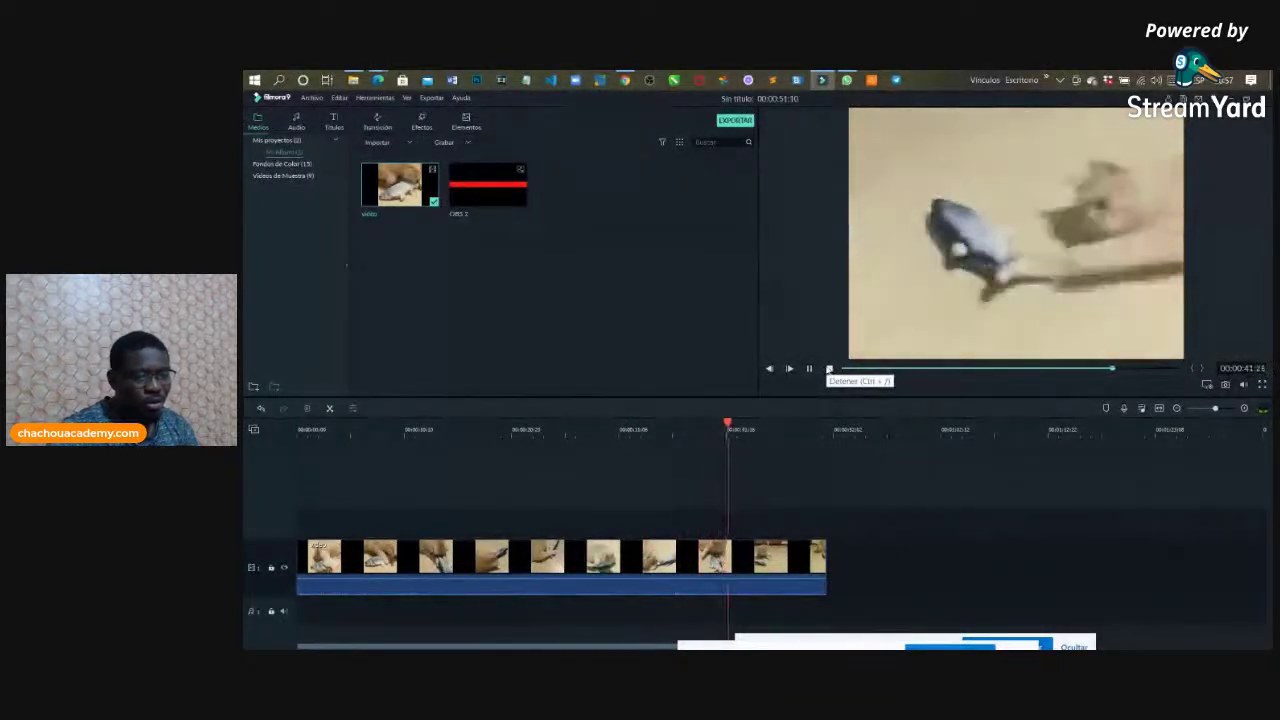
left_click(810, 369)
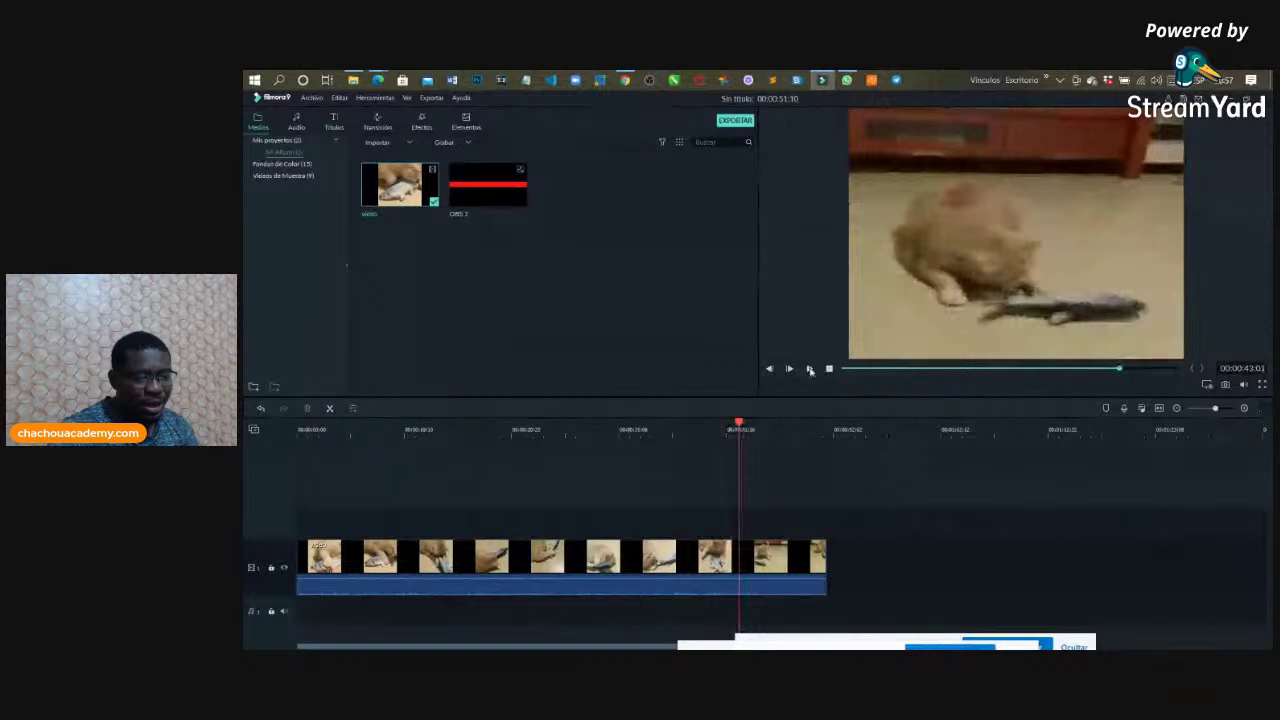
Step: Position the playhead at 00:00:39:14, just before the cat releases the fish, and split the cat clip there
left_click(1099, 369)
left_click(811, 369)
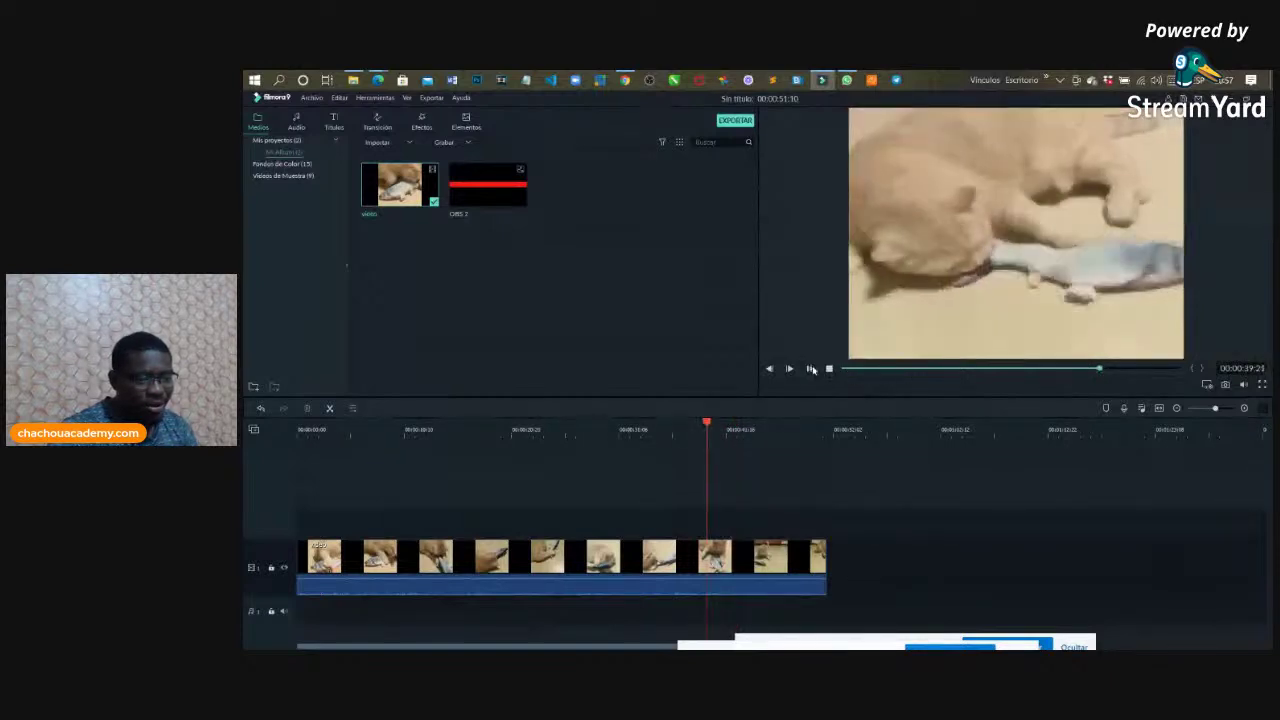
left_click(811, 369)
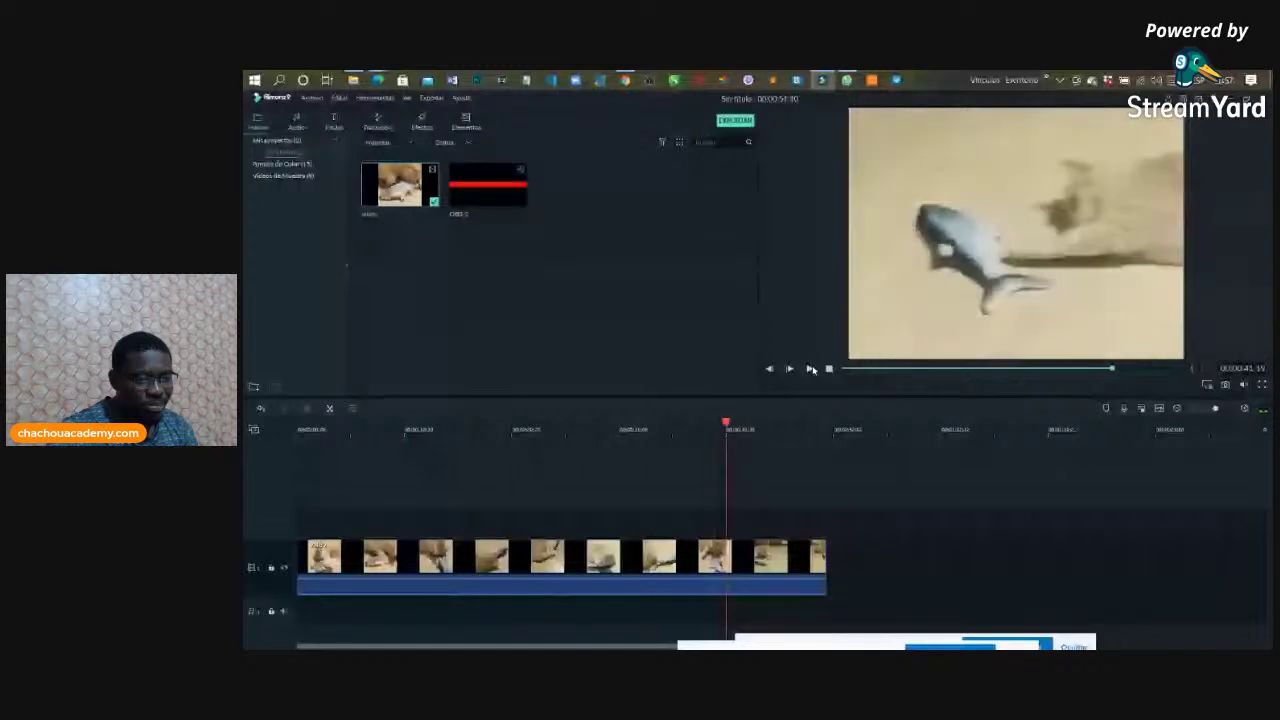
left_click(1105, 371)
left_click_drag(1105, 375, 1101, 371)
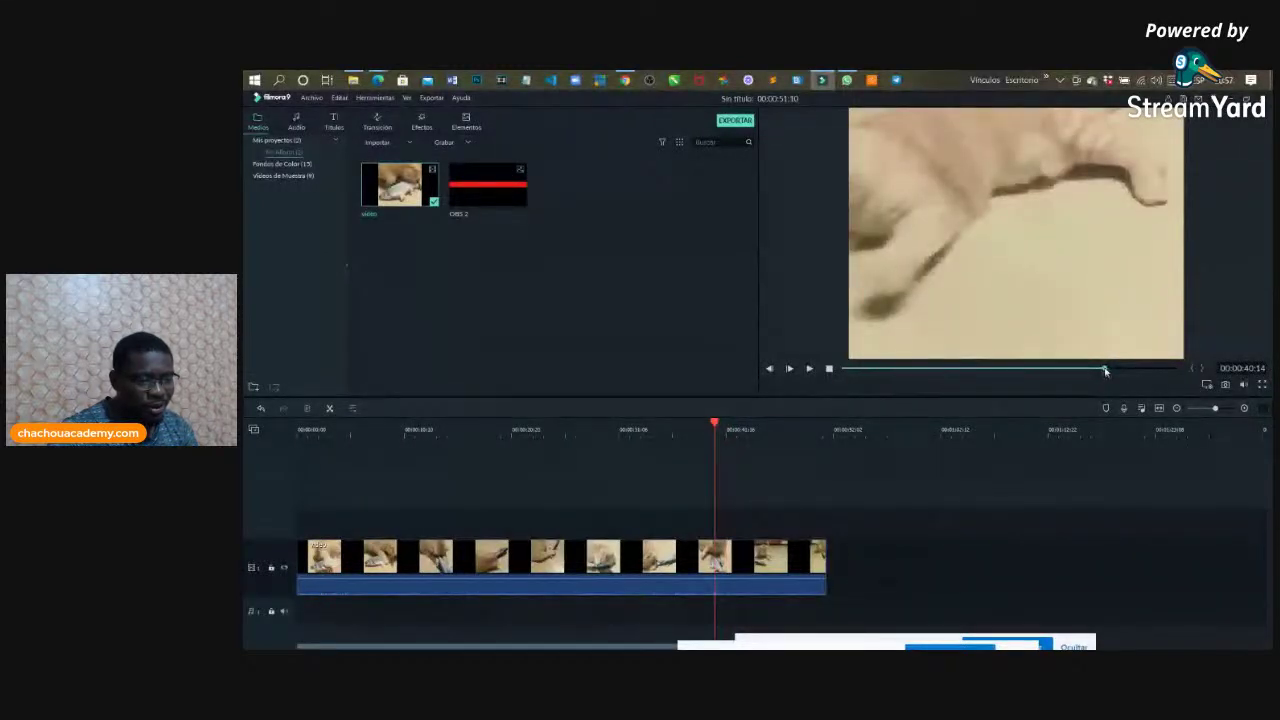
left_click_drag(1101, 371, 1098, 373)
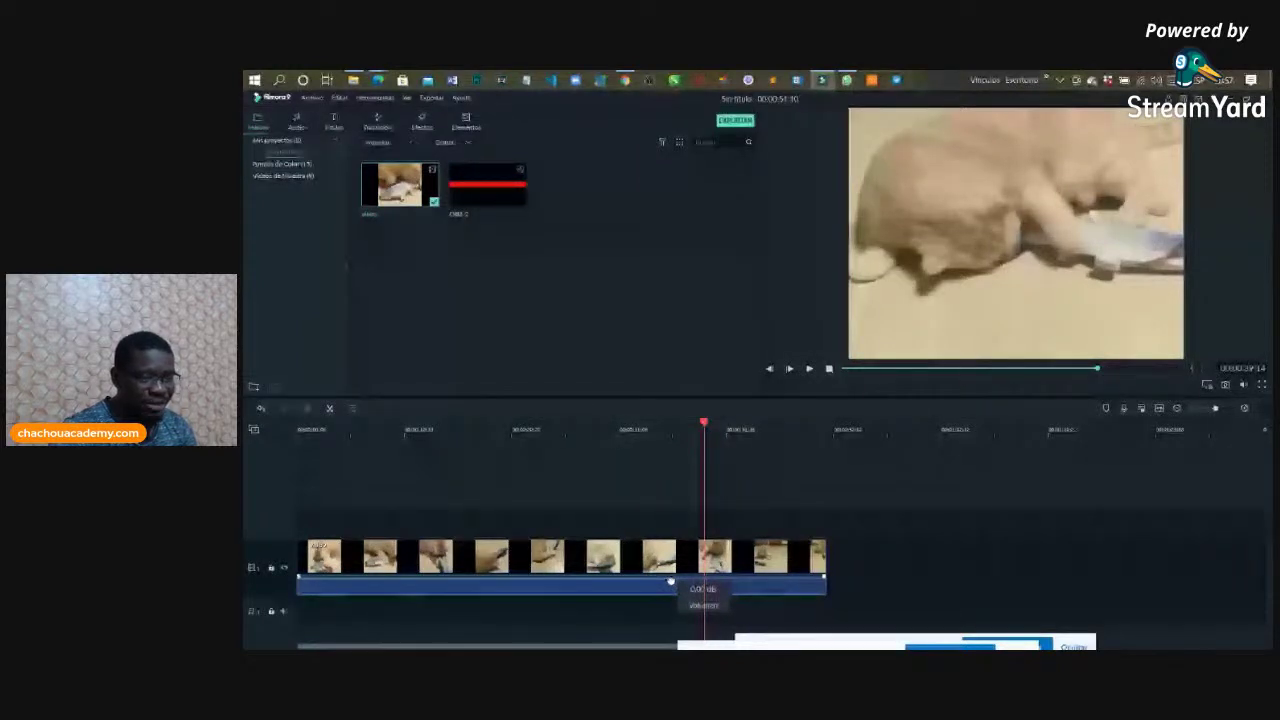
left_click_drag(640, 584, 638, 615)
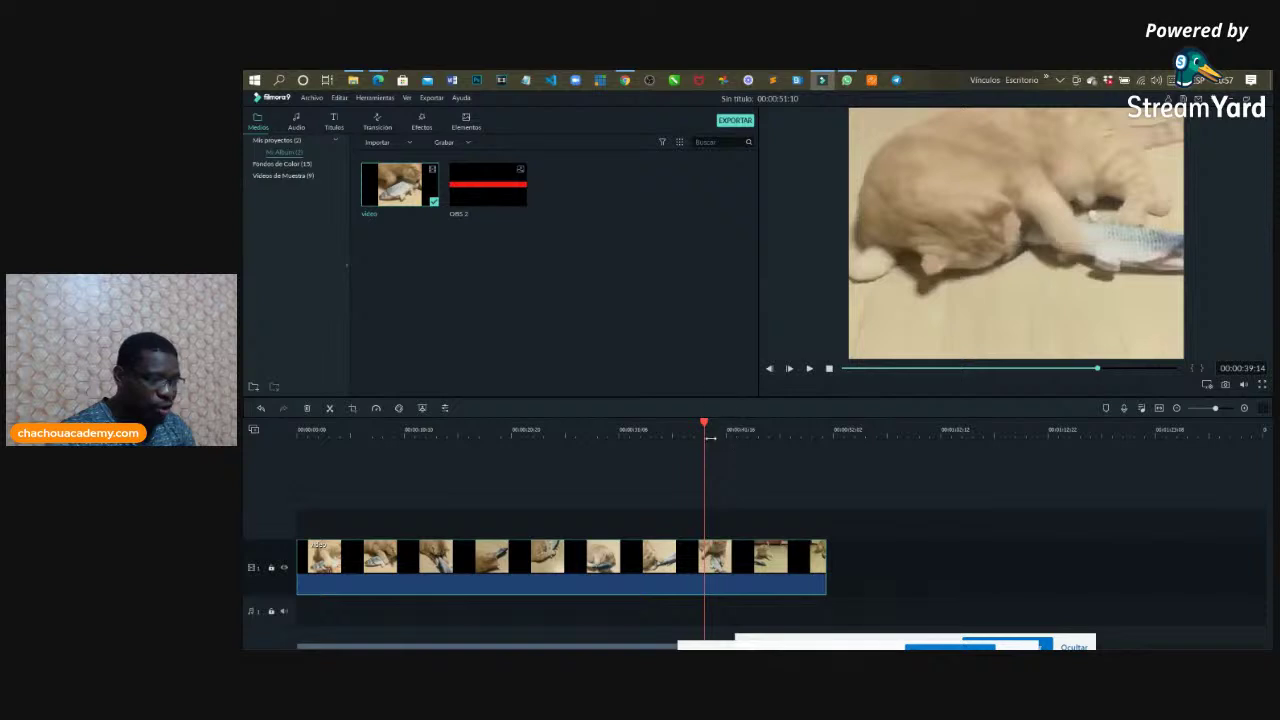
left_click(329, 409)
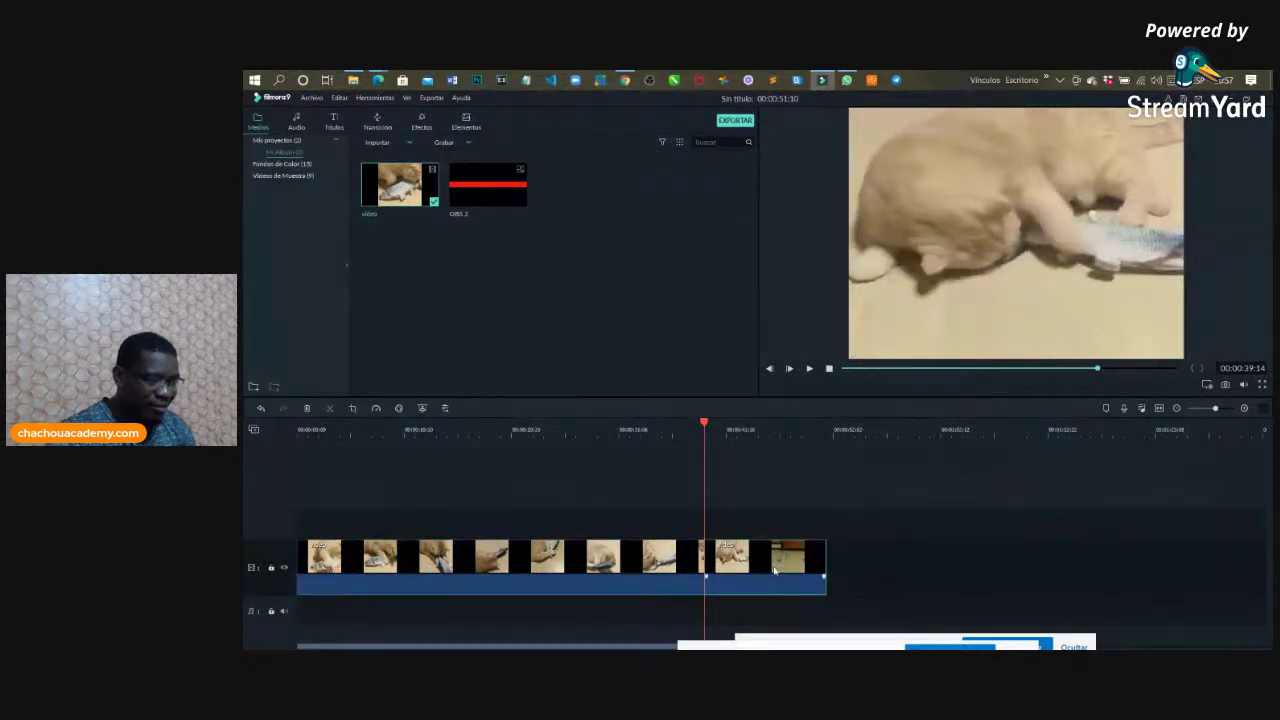
Step: Move the clip's ending piece to the start of the first video track and join the longer piece directly behind it
left_click_drag(774, 571, 338, 521)
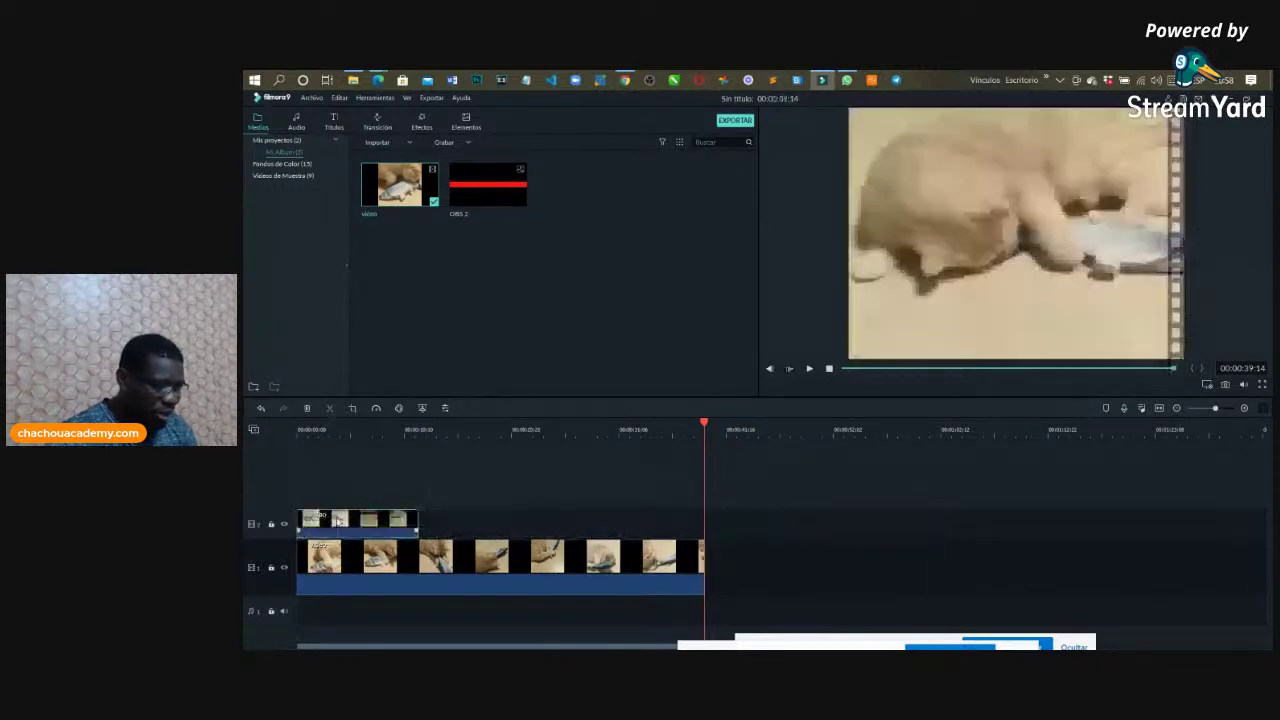
left_click_drag(368, 562, 609, 586)
left_click_drag(369, 522, 355, 558)
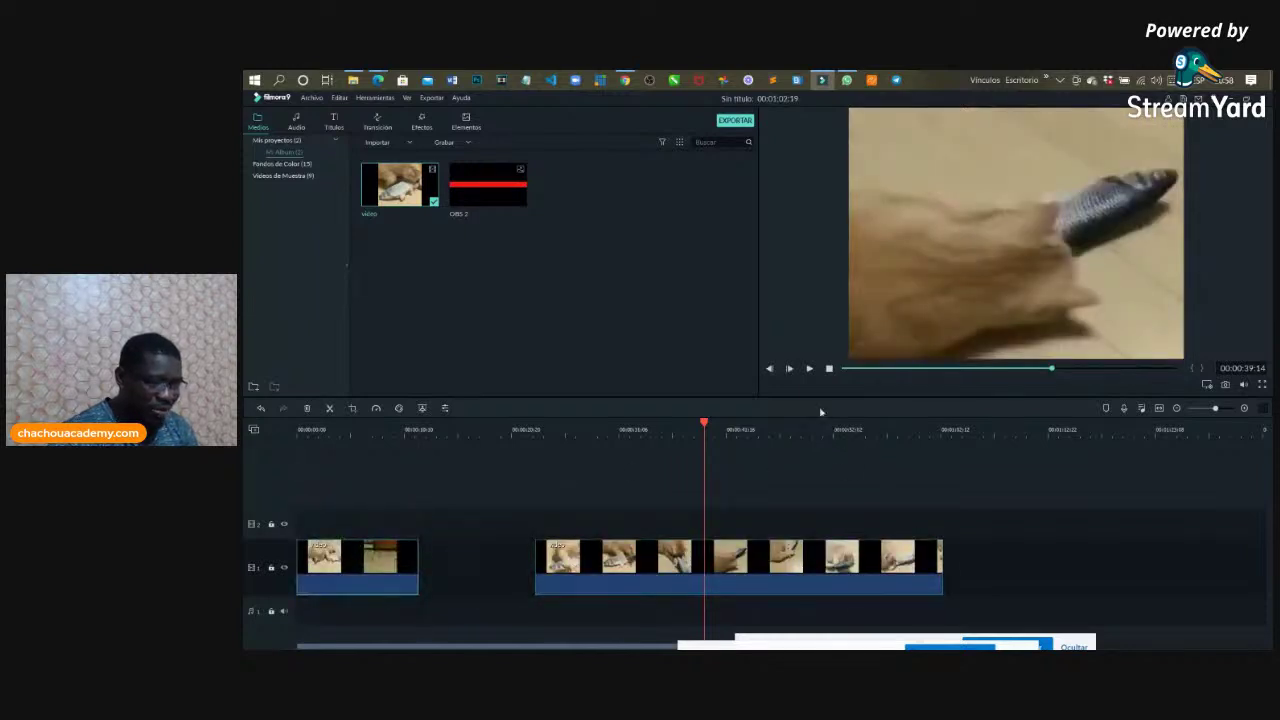
left_click(809, 370)
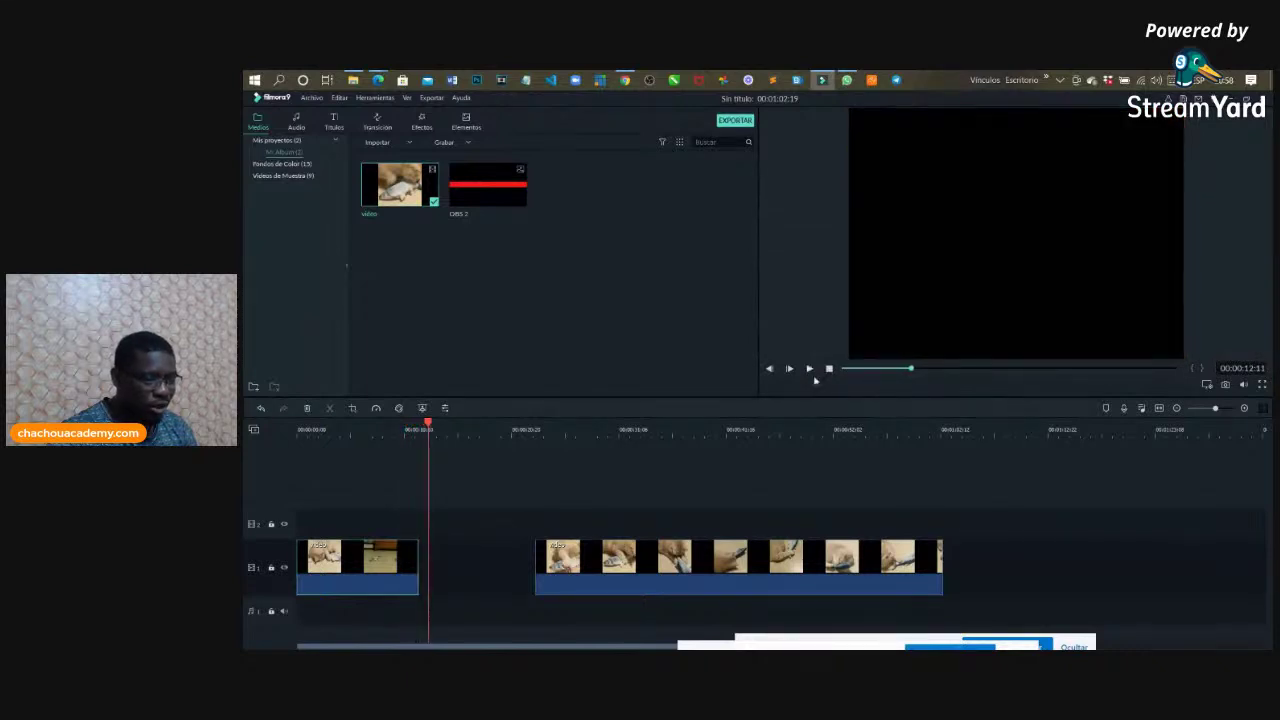
left_click_drag(772, 557, 655, 573)
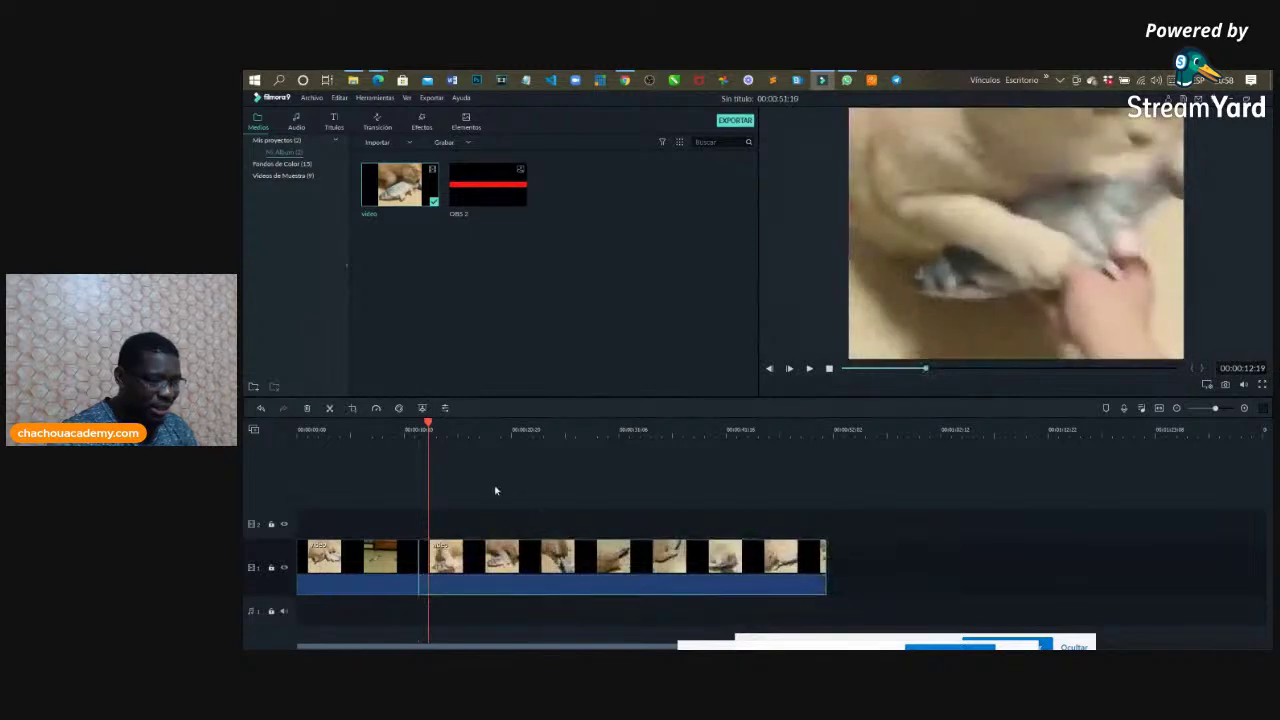
Step: Play the rearranged cat video from the beginning and pause it at about 20 seconds
left_click(828, 369)
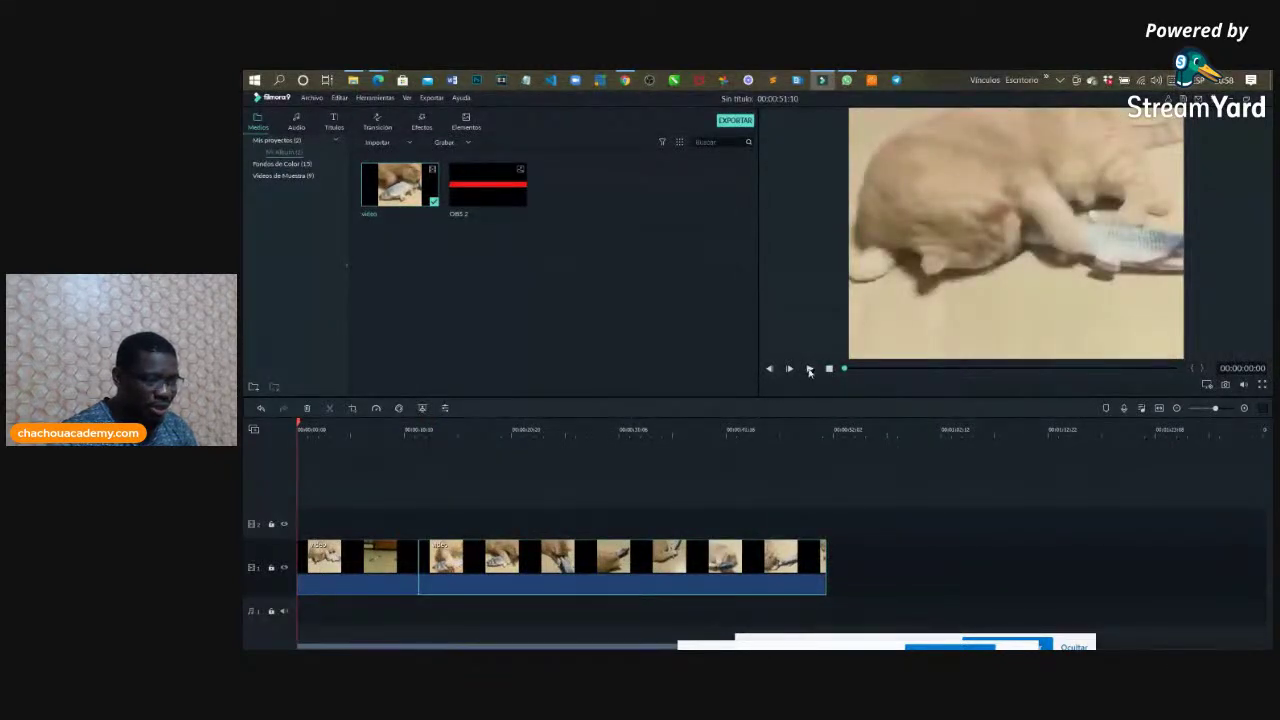
left_click(810, 371)
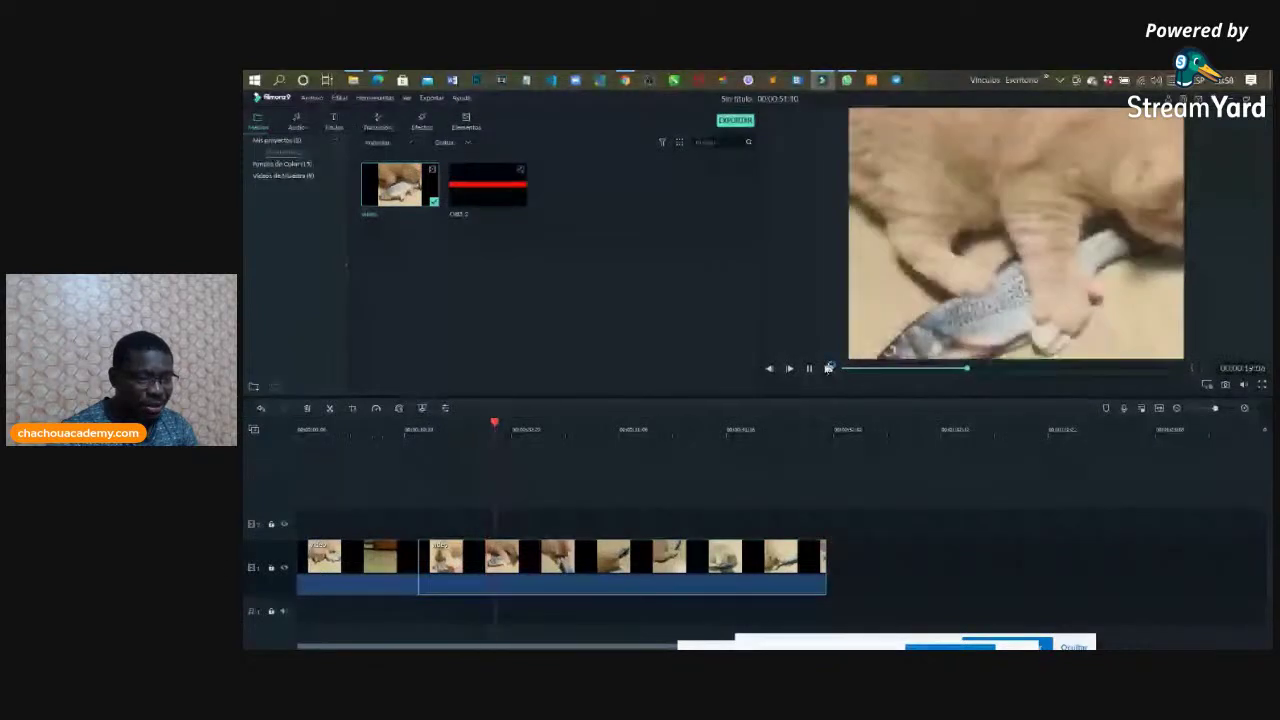
key("space")
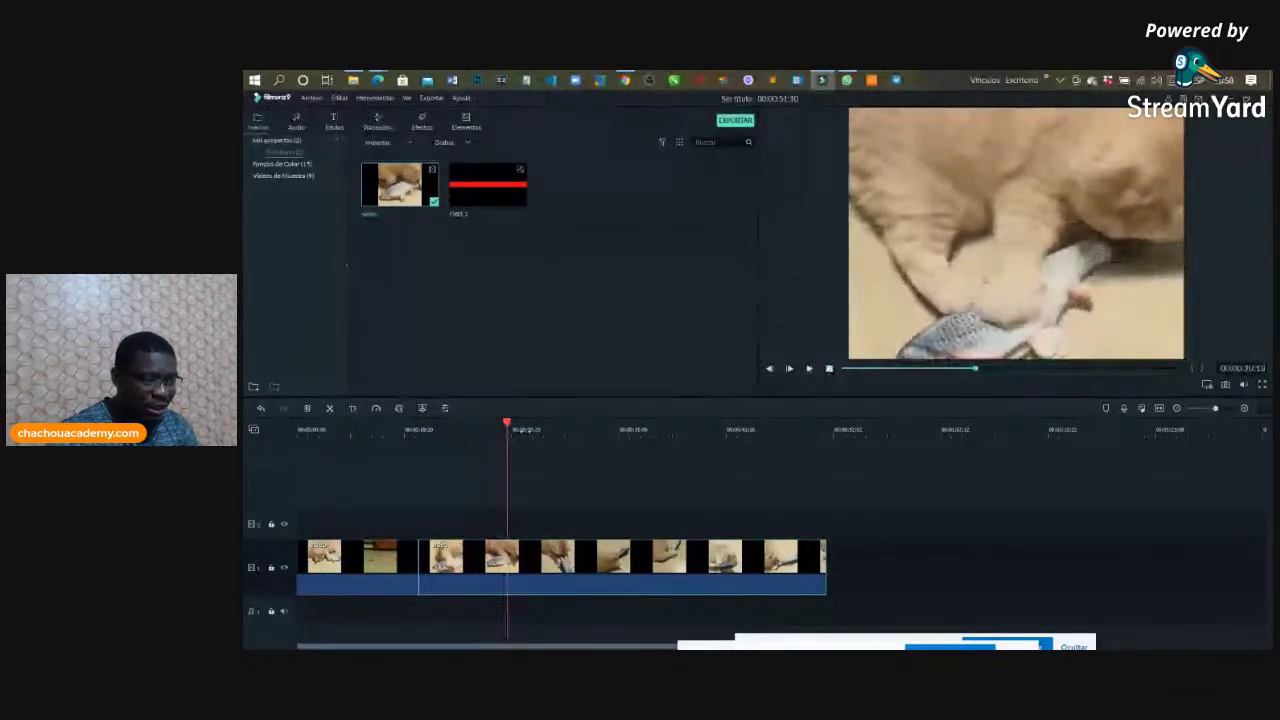
Step: Split the cat video at 00:00:30:06 and delete the piece after the cut
left_click_drag(508, 425, 609, 439)
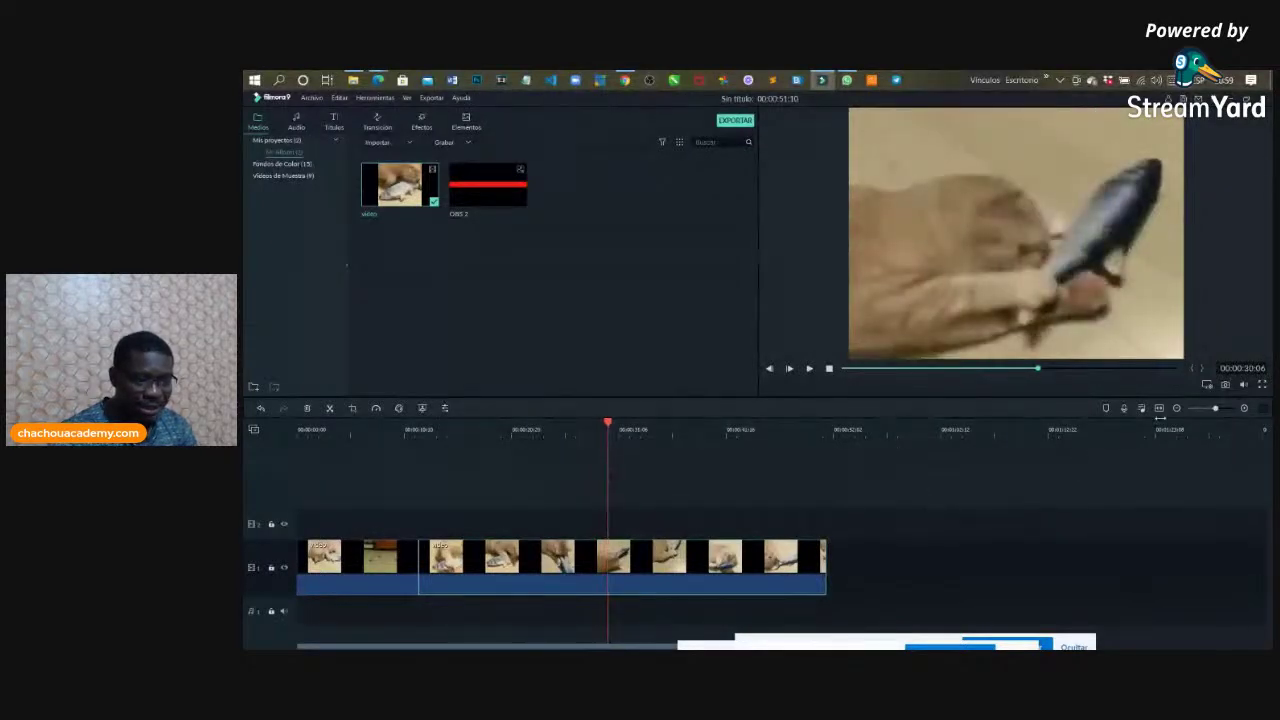
left_click(330, 410)
left_click_drag(668, 568, 783, 568)
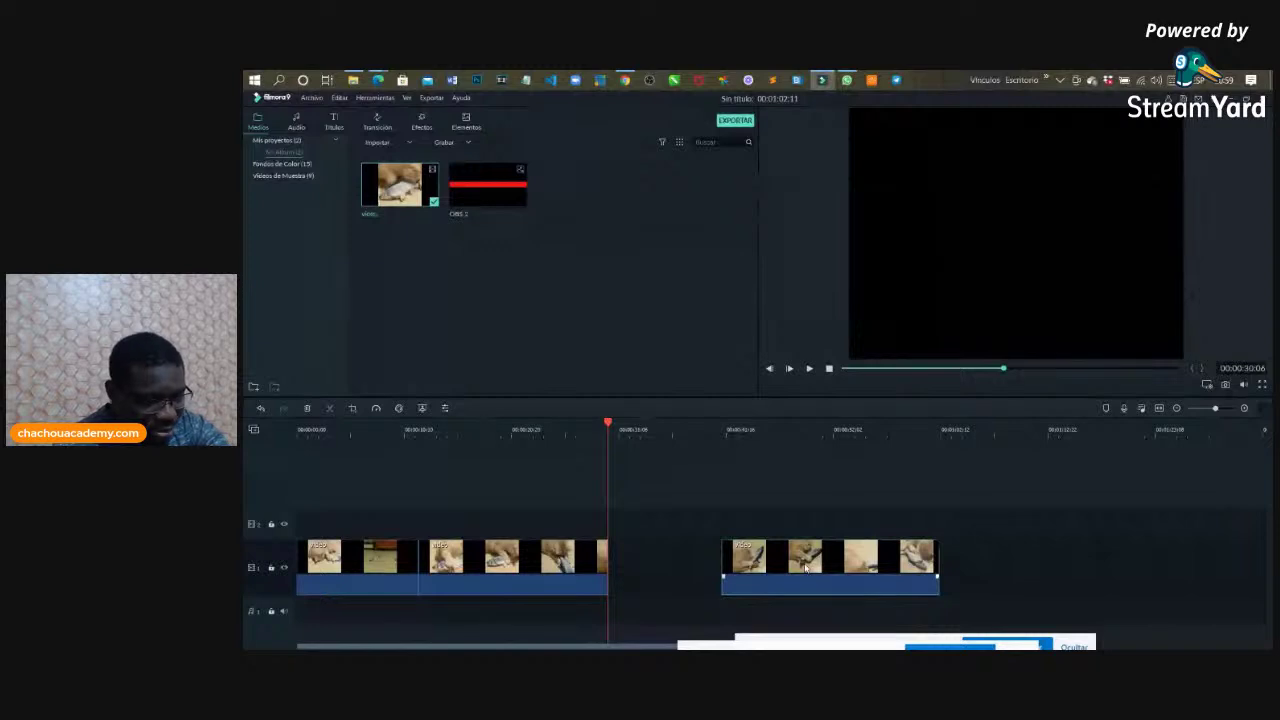
key("Delete")
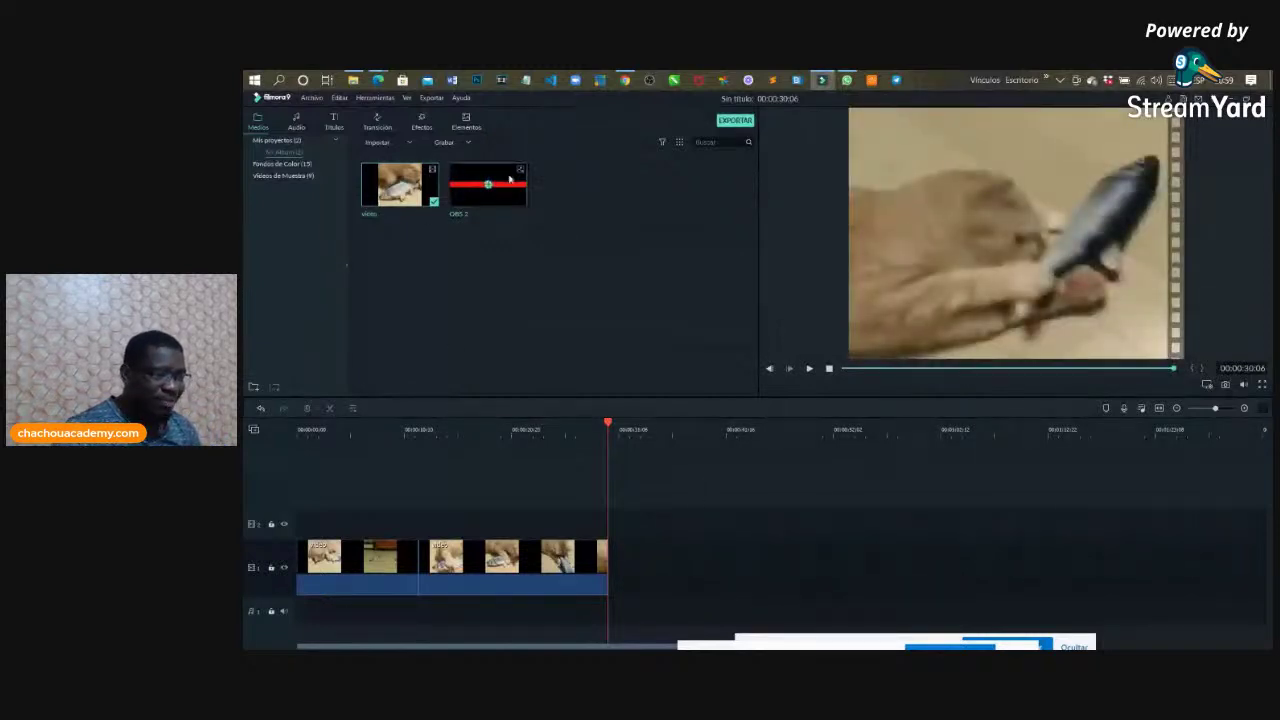
Step: Place the OBS 2 red bar image at the start of the second video track and extend it to the end of the cat video
left_click_drag(502, 199, 298, 520)
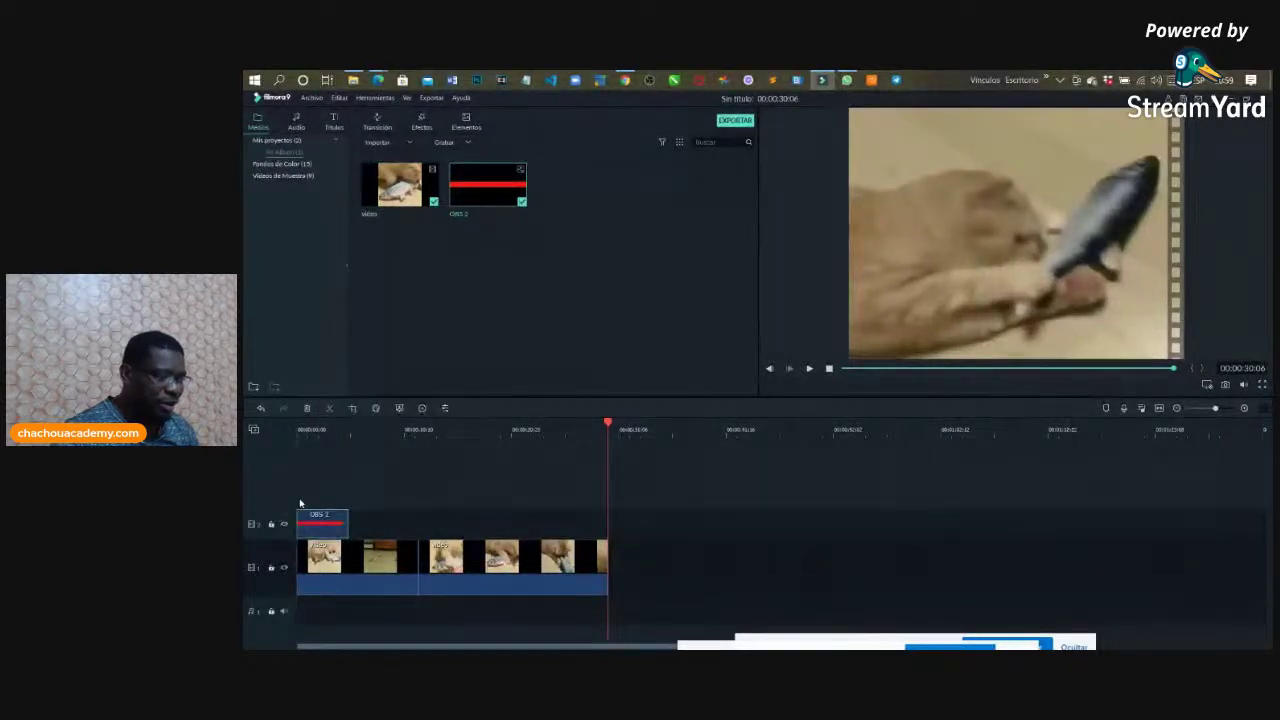
left_click_drag(348, 521, 478, 425)
left_click(474, 430)
left_click(755, 577)
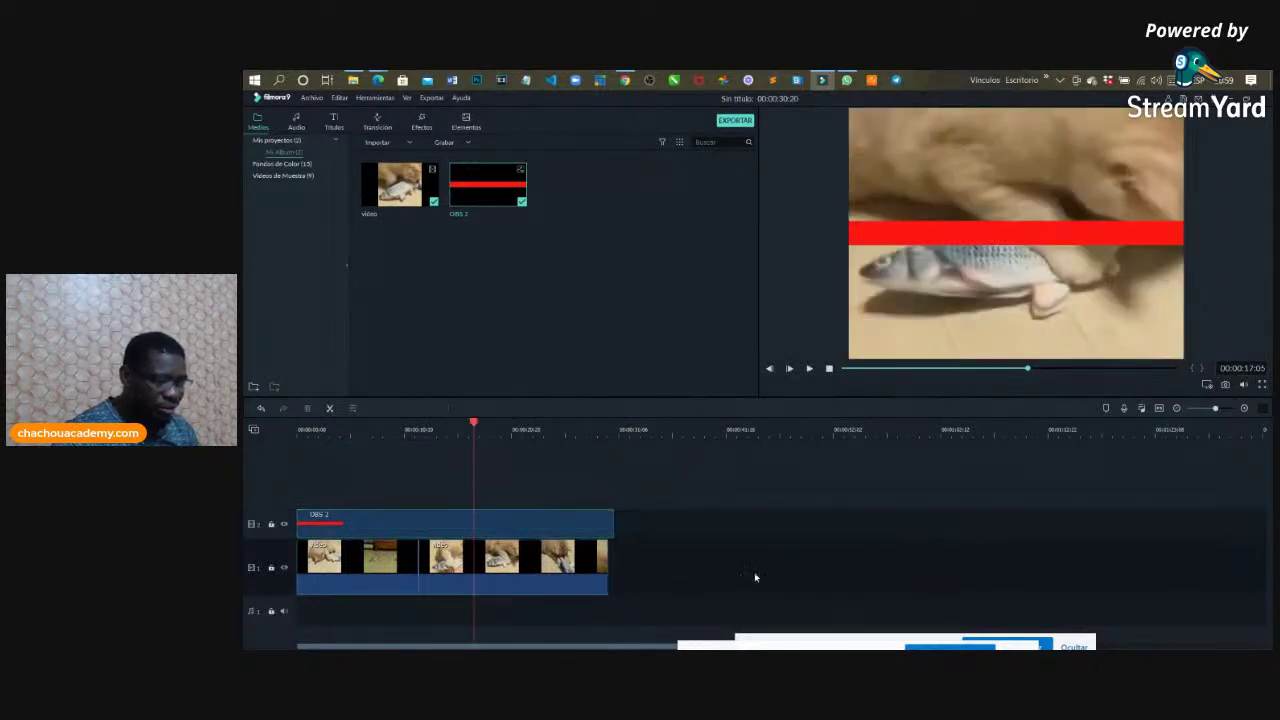
left_click(603, 532)
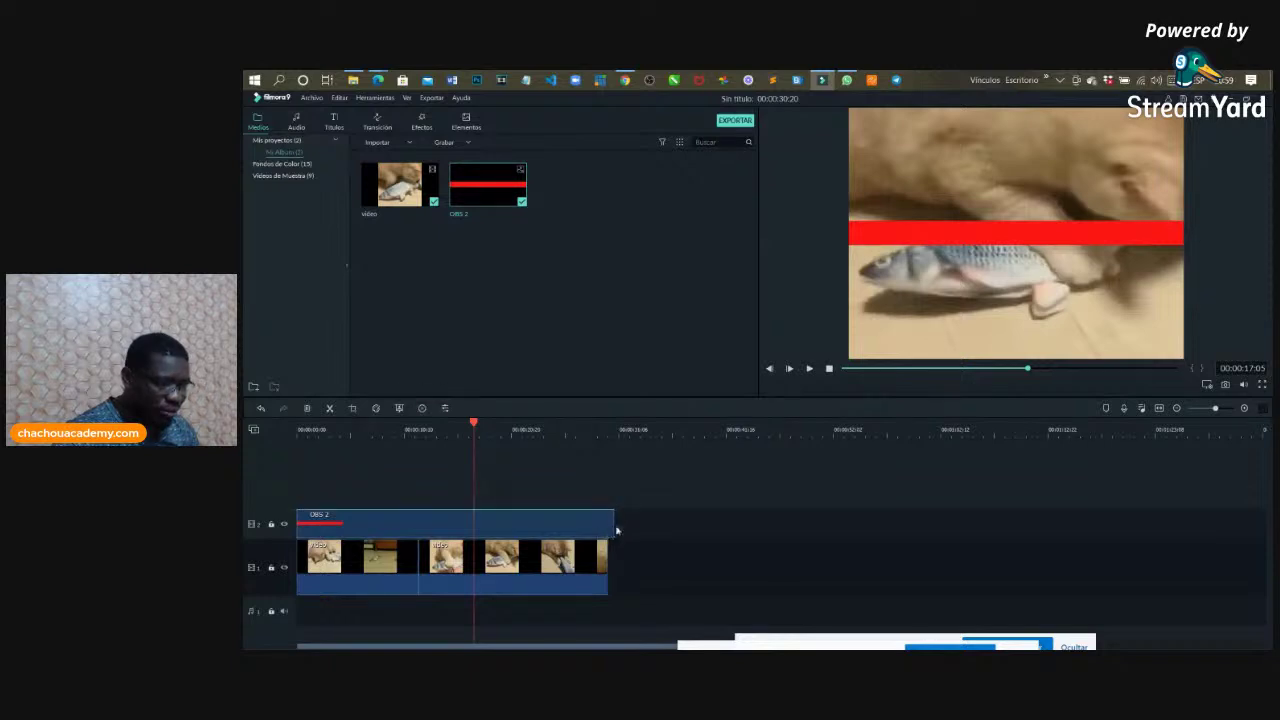
left_click_drag(613, 525, 607, 526)
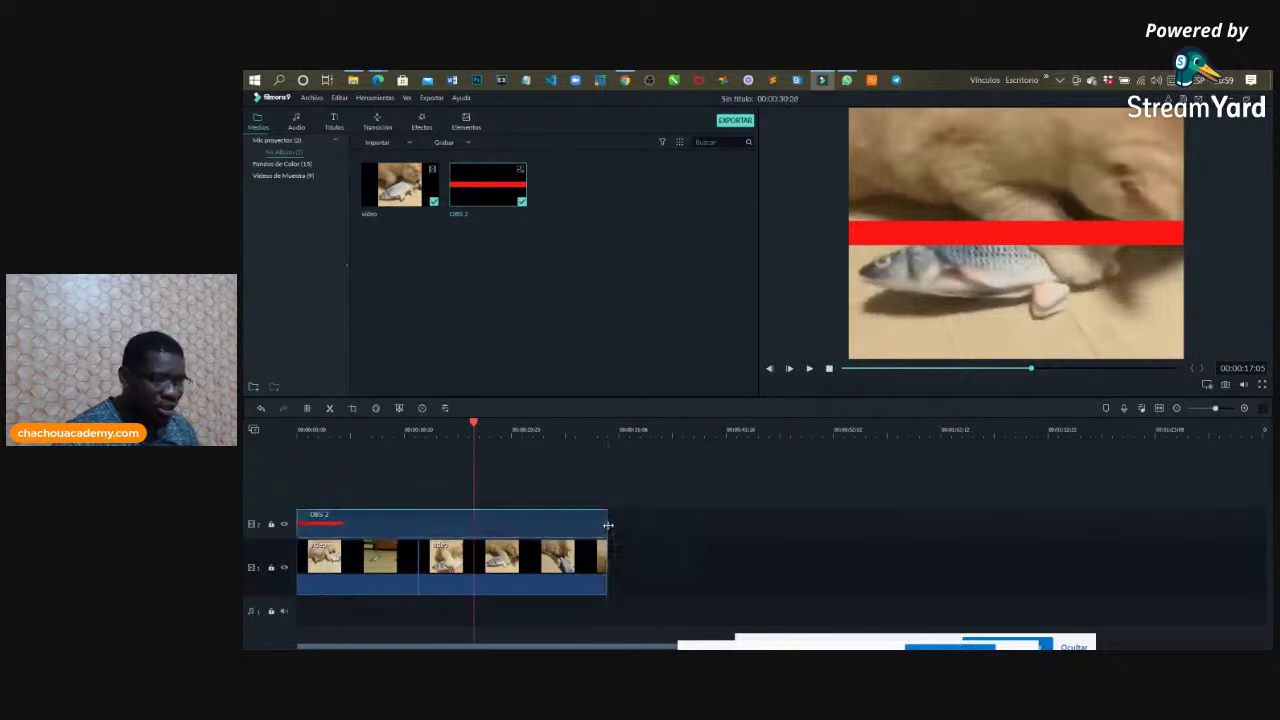
Step: Move the red bar to the bottom edge of the video frame and make it slightly thinner
left_click(984, 235)
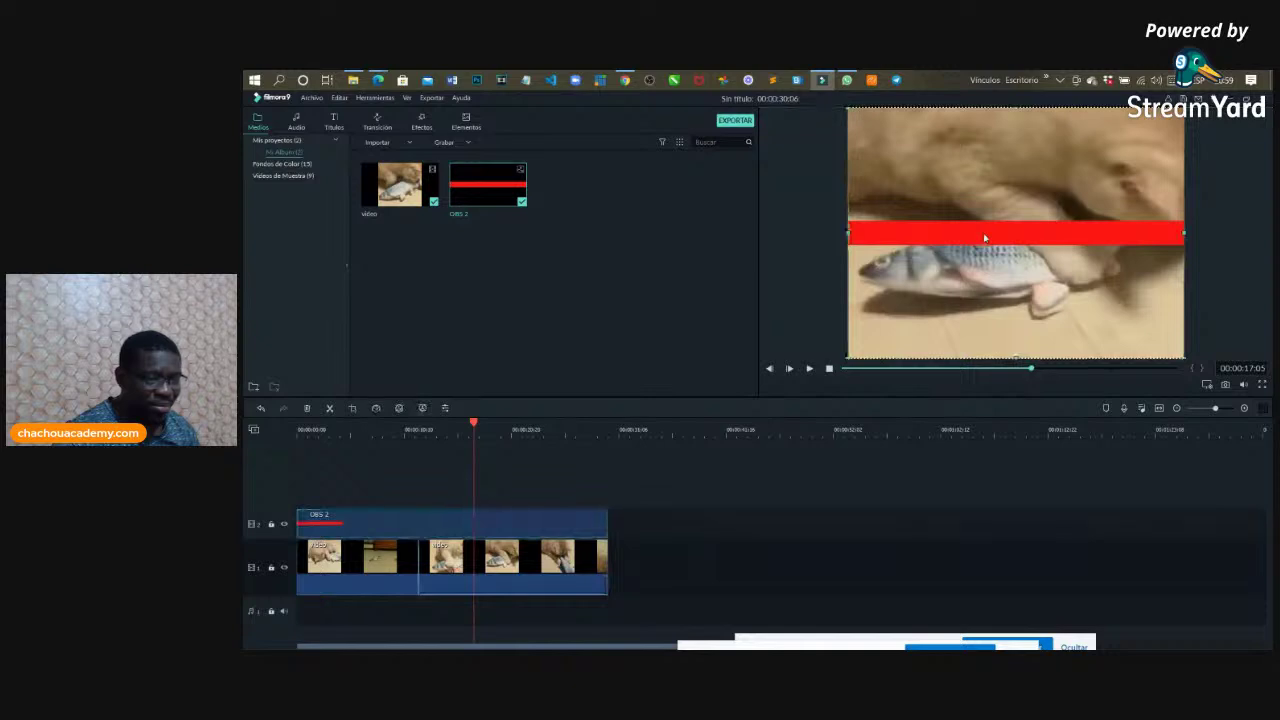
left_click_drag(984, 238, 984, 344)
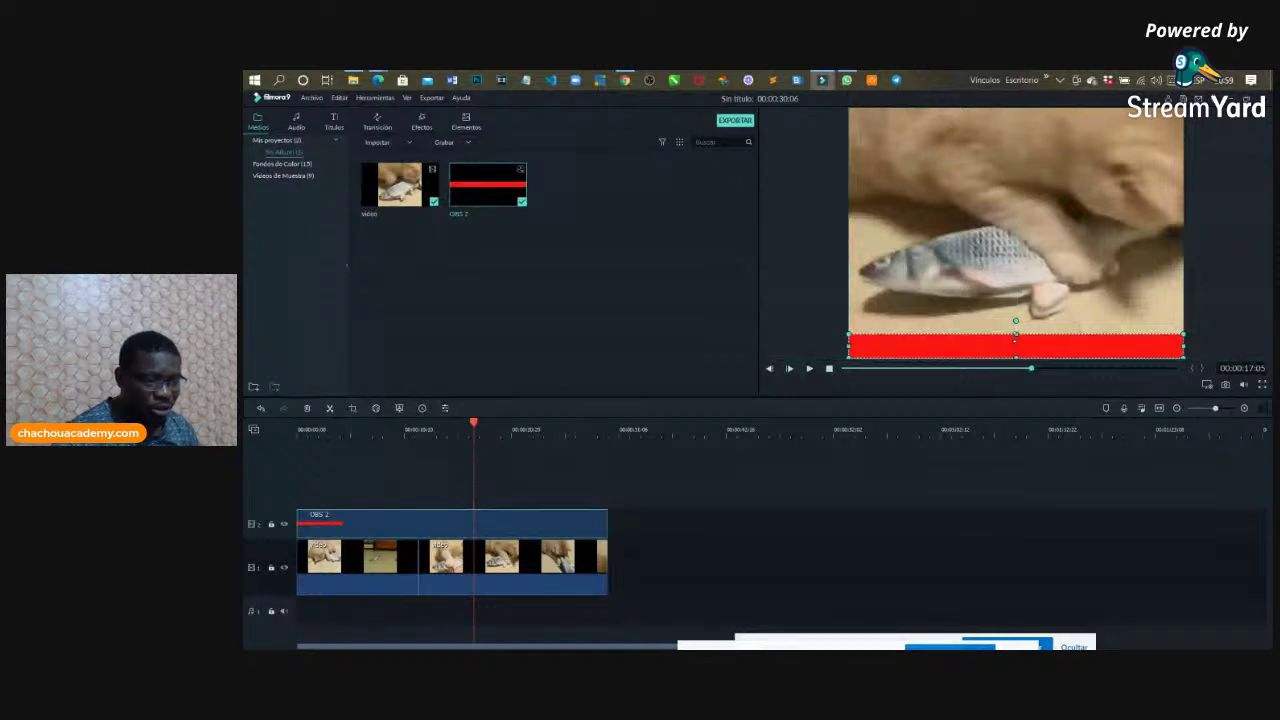
left_click_drag(1016, 334, 1016, 341)
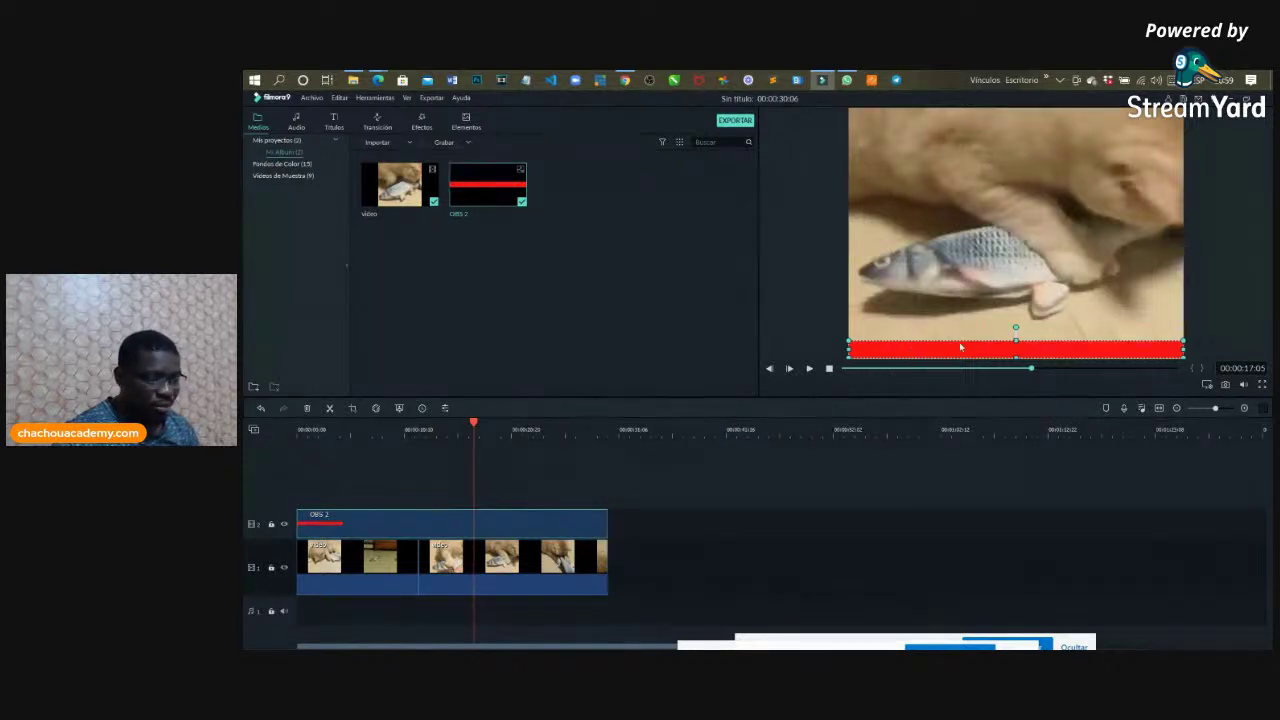
Step: Copy the red bar clip onto a third track, aligned with the original, and move the copy to the top edge of the video frame
right_click(530, 525)
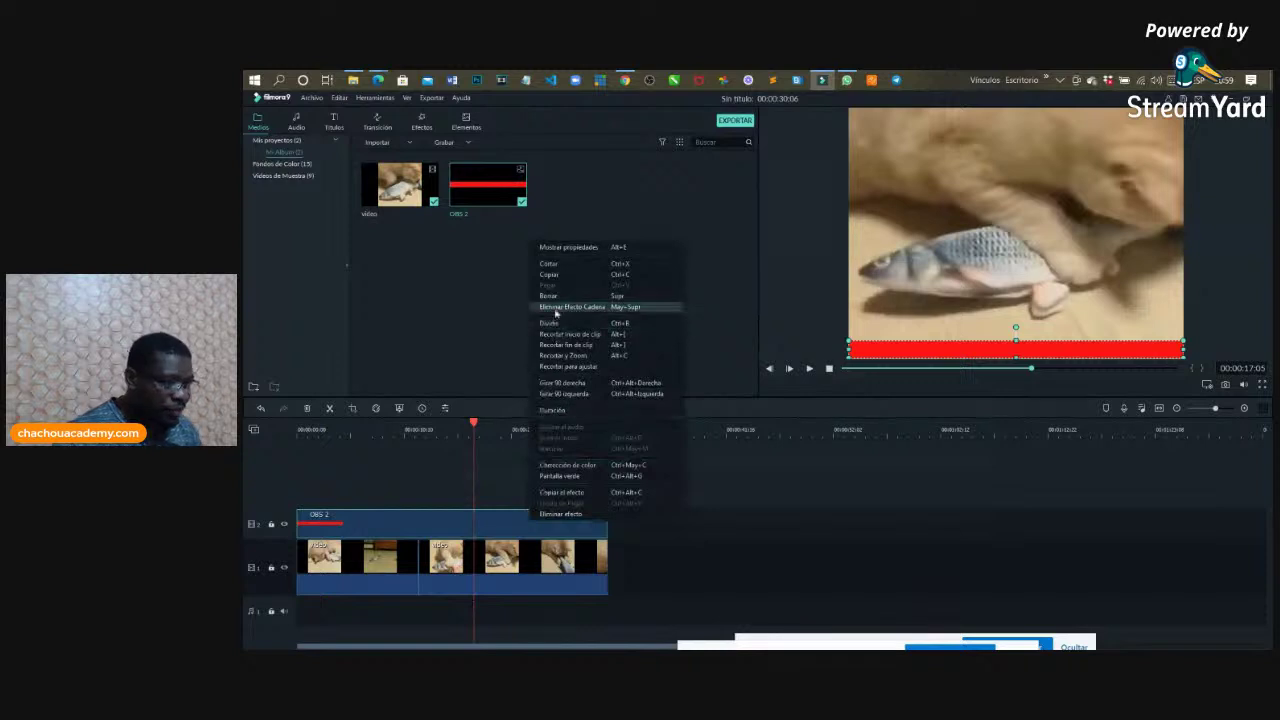
left_click(571, 278)
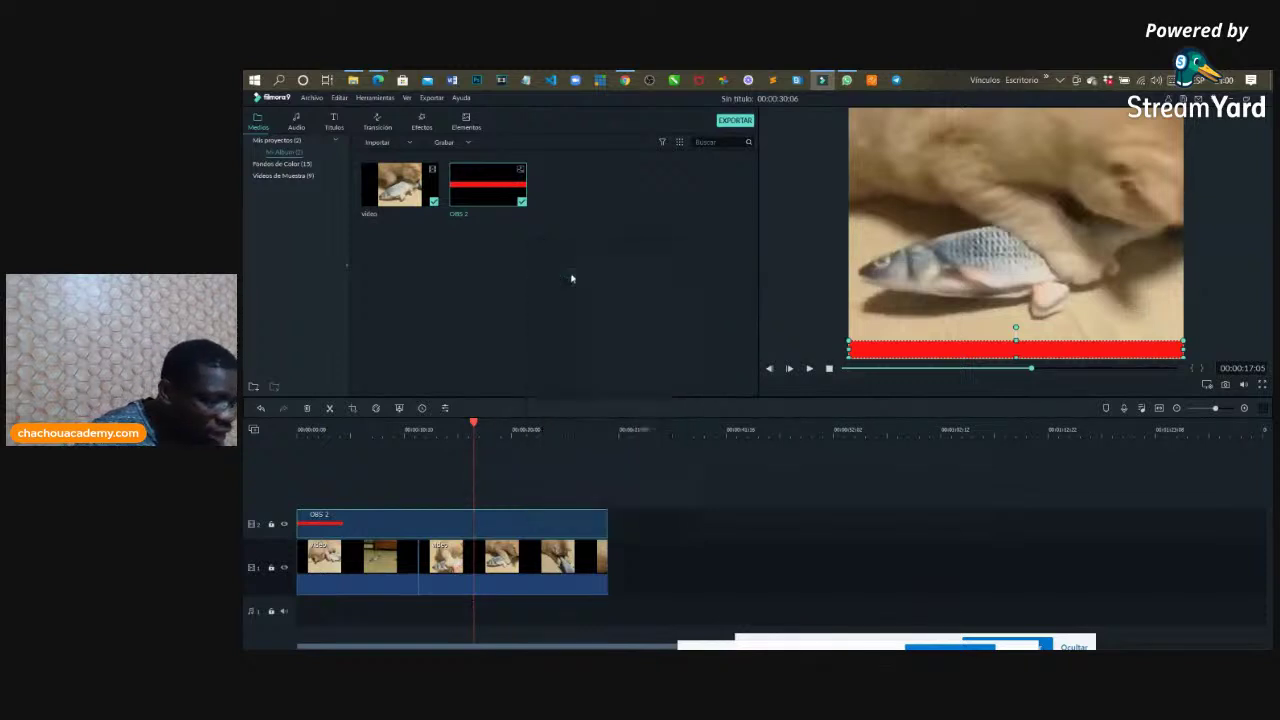
left_click(729, 425)
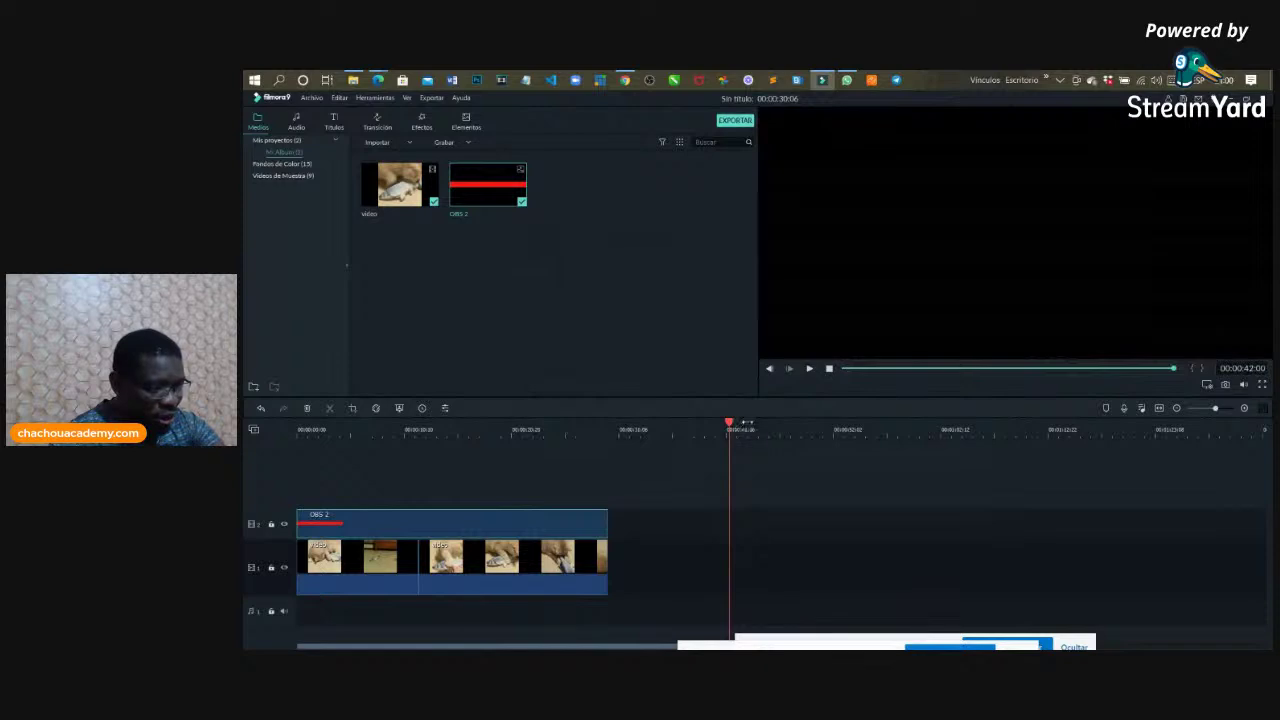
key("ctrl+v")
left_click_drag(862, 562, 391, 482)
left_click(371, 432)
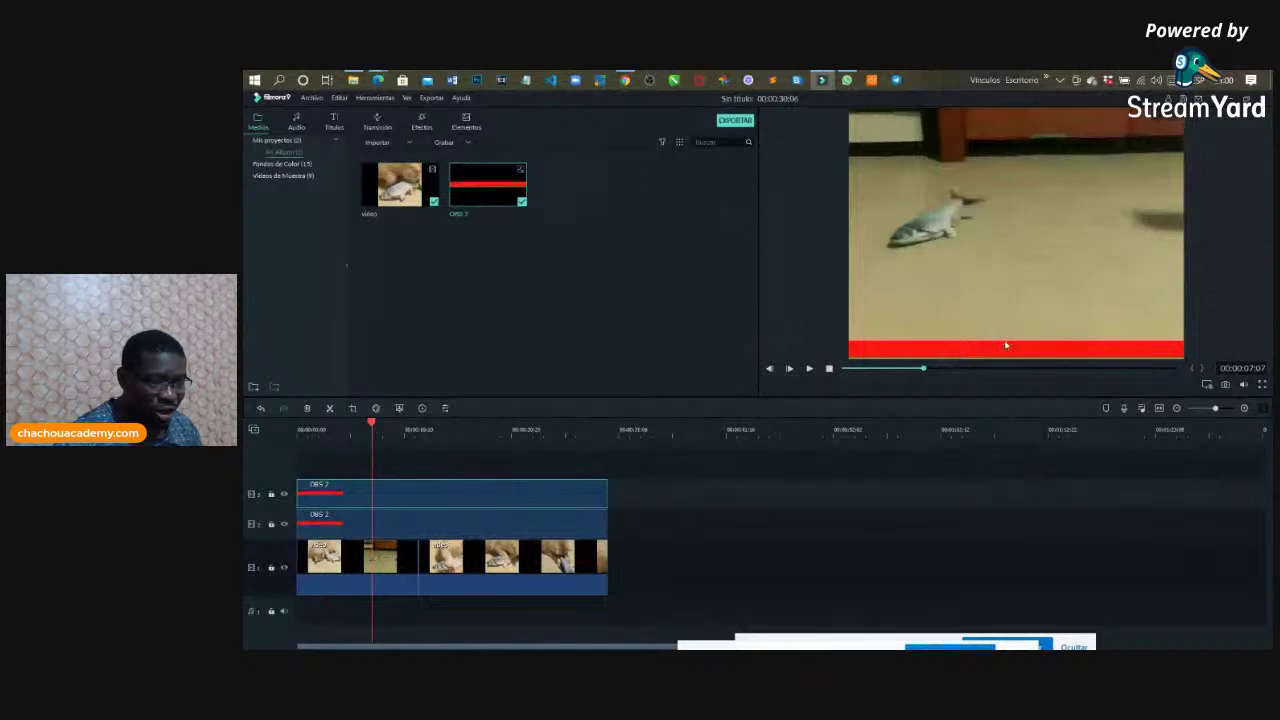
left_click_drag(1011, 340, 1009, 117)
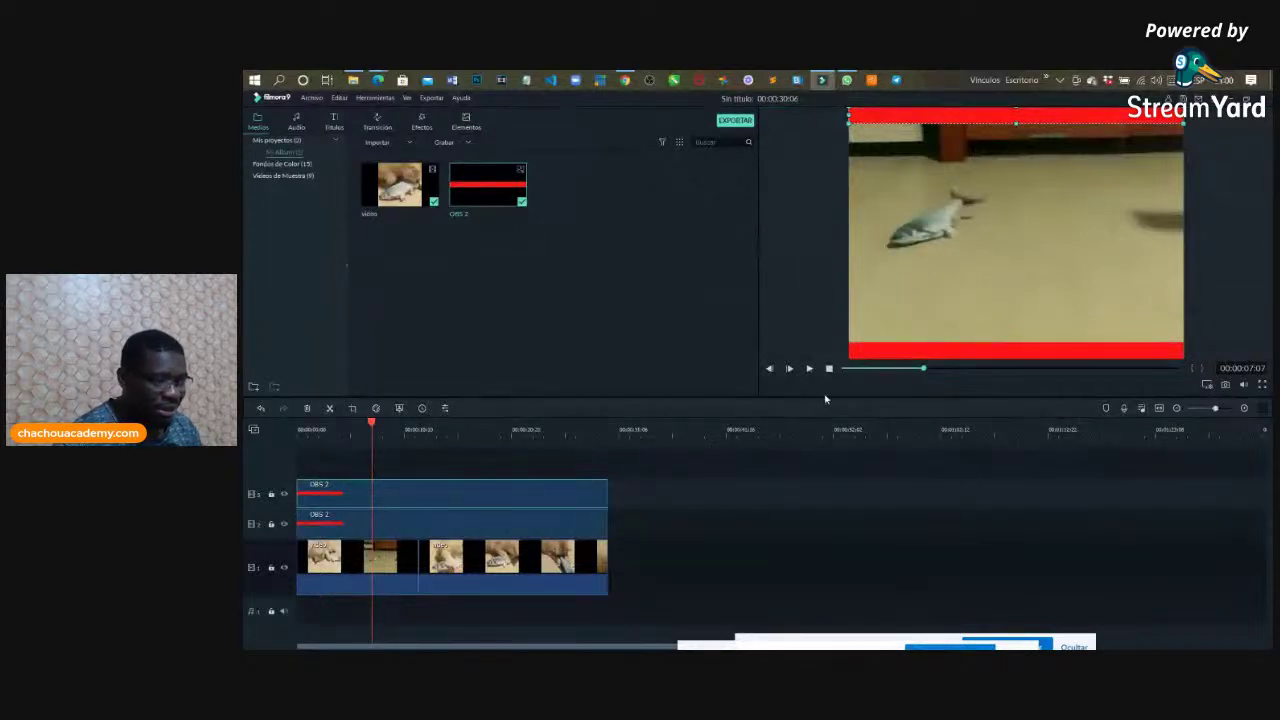
Step: Play the video with both red bars from the beginning and pause it at about 29 seconds
left_click(829, 369)
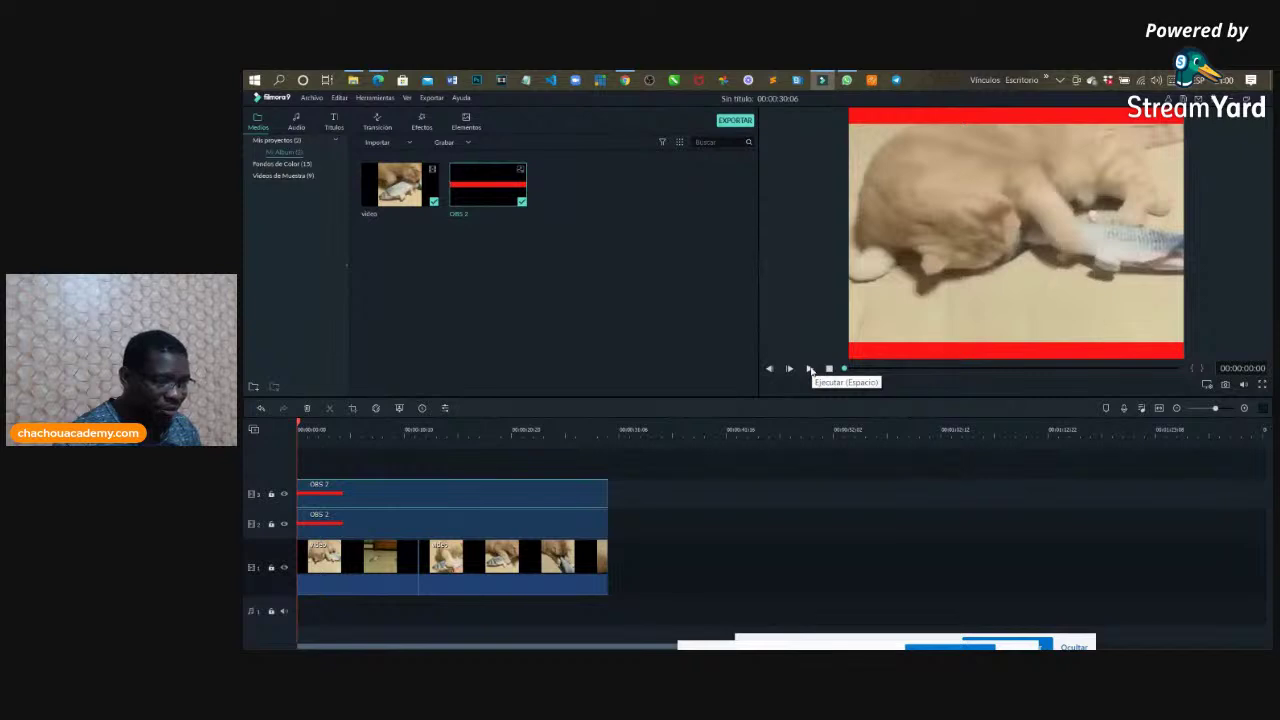
left_click(810, 369)
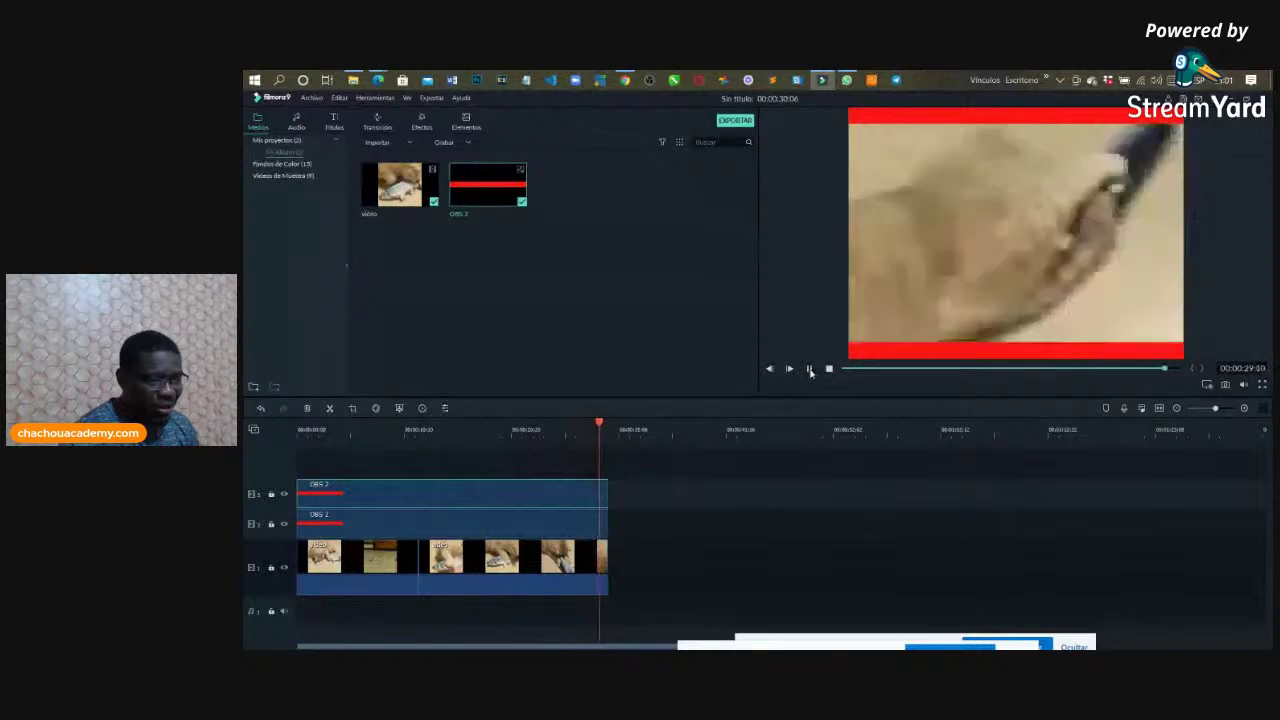
left_click(811, 371)
Step: Stretch the upper and lower red bars sideways slightly past both side edges of the video frame
left_click(512, 429)
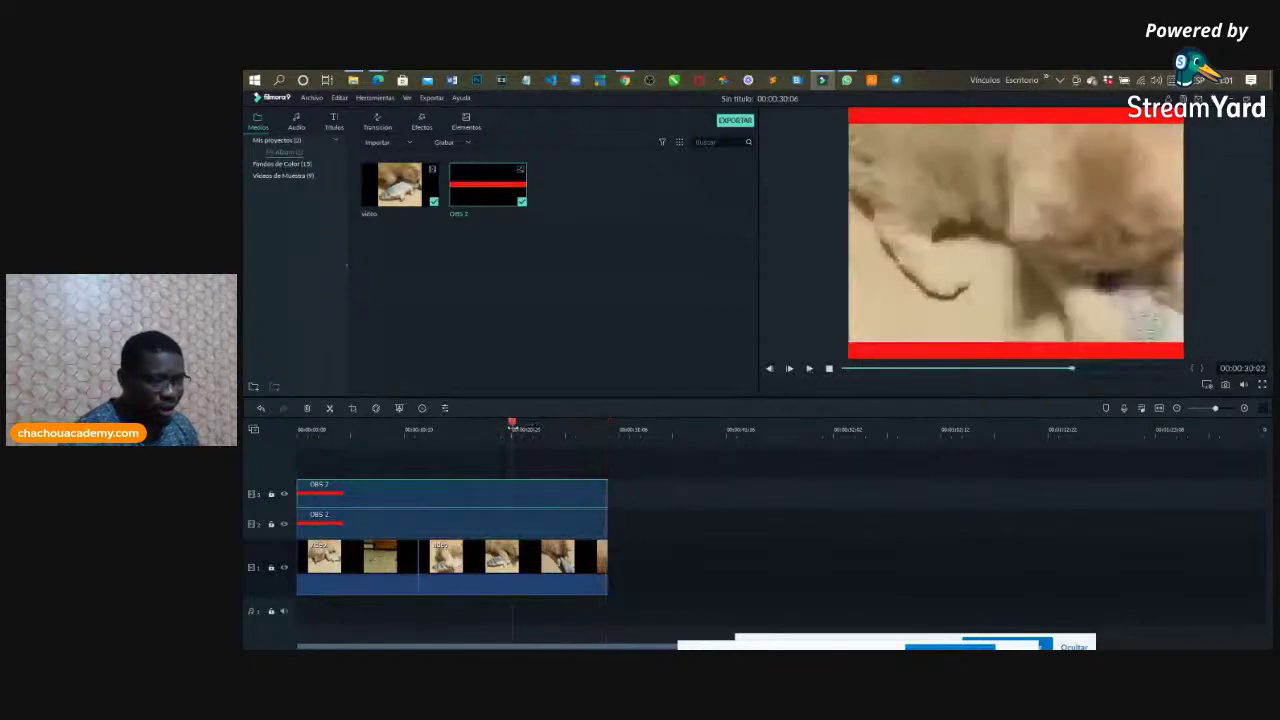
left_click(573, 533)
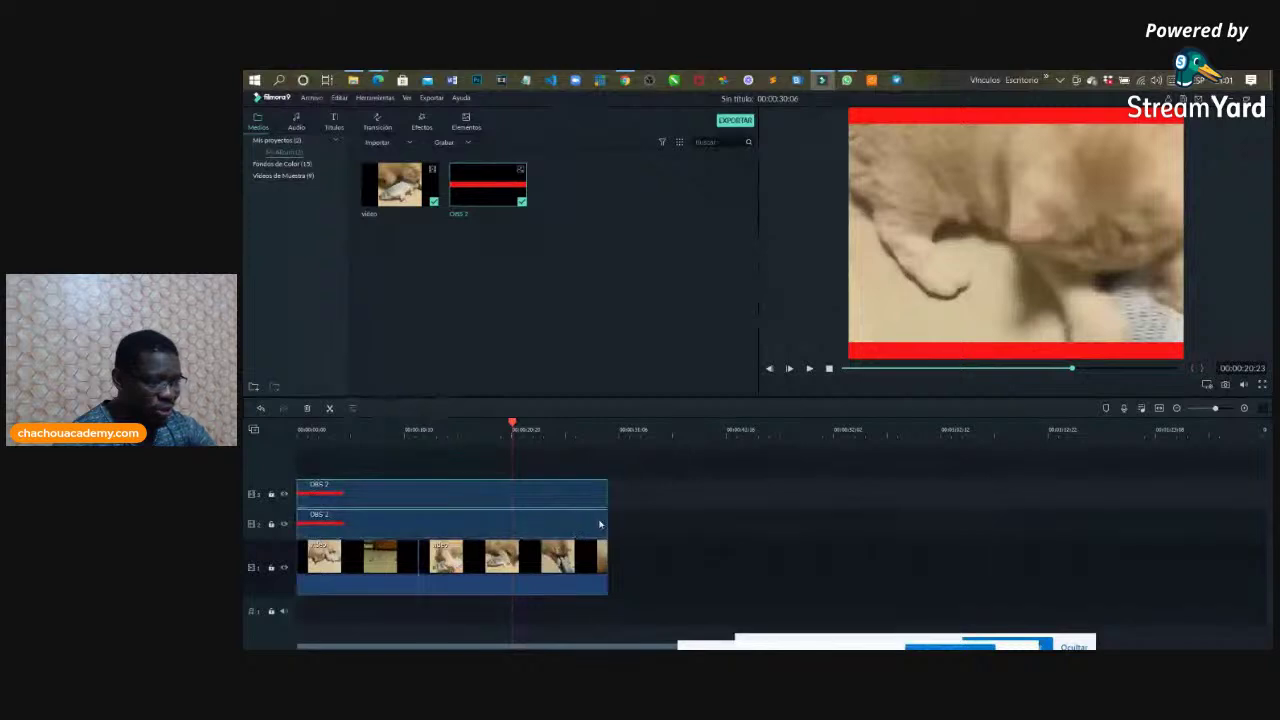
left_click(1140, 130)
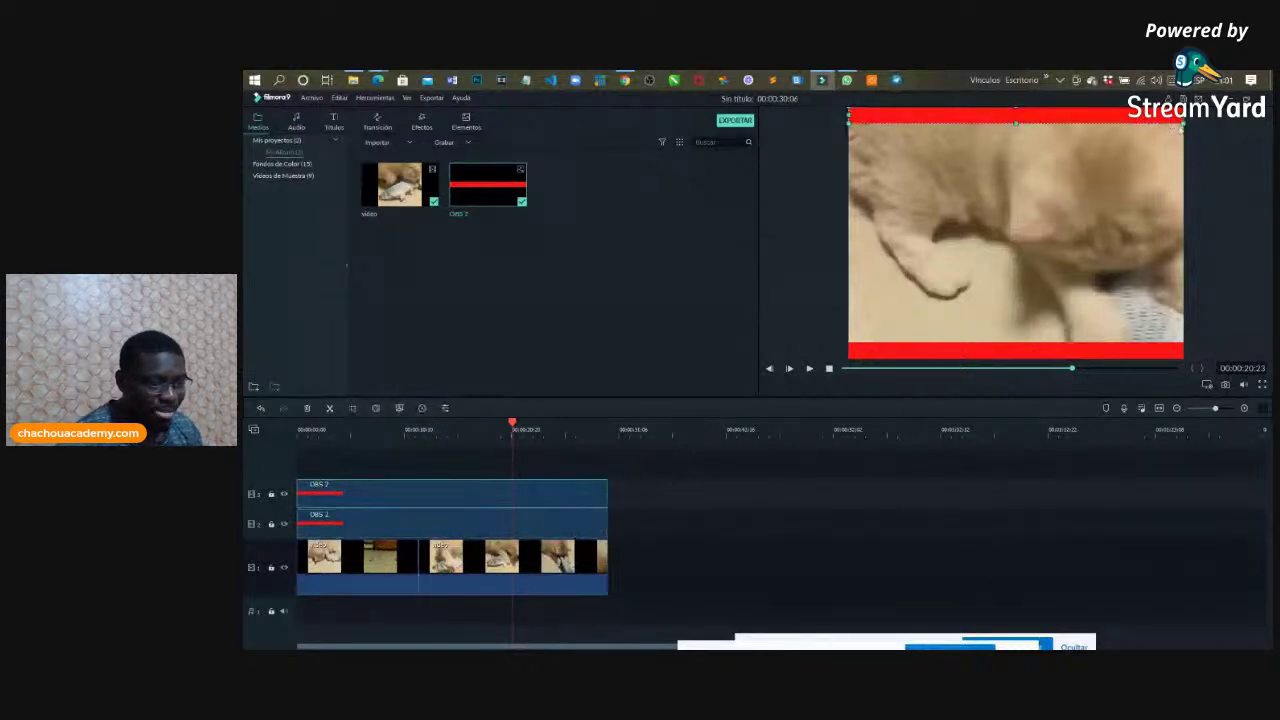
left_click_drag(1184, 114, 1193, 114)
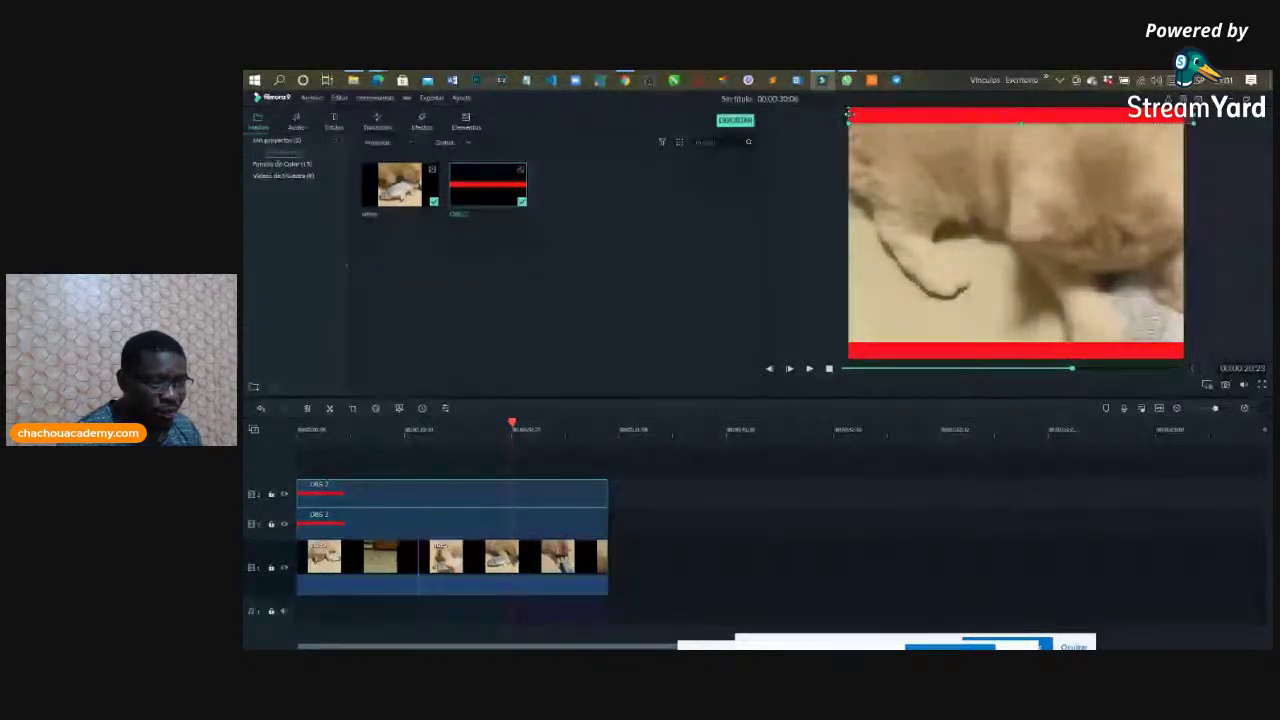
left_click_drag(849, 113, 845, 112)
left_click(849, 349)
left_click_drag(847, 352, 835, 350)
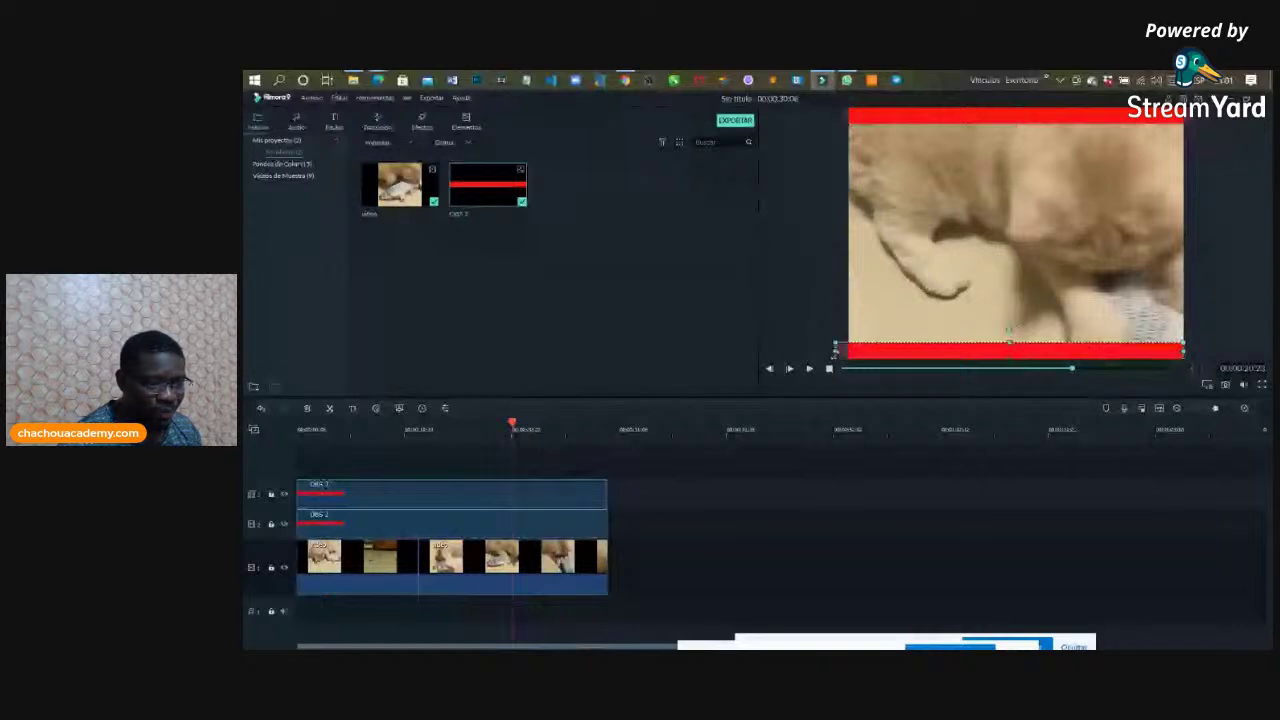
left_click_drag(1184, 349, 1191, 350)
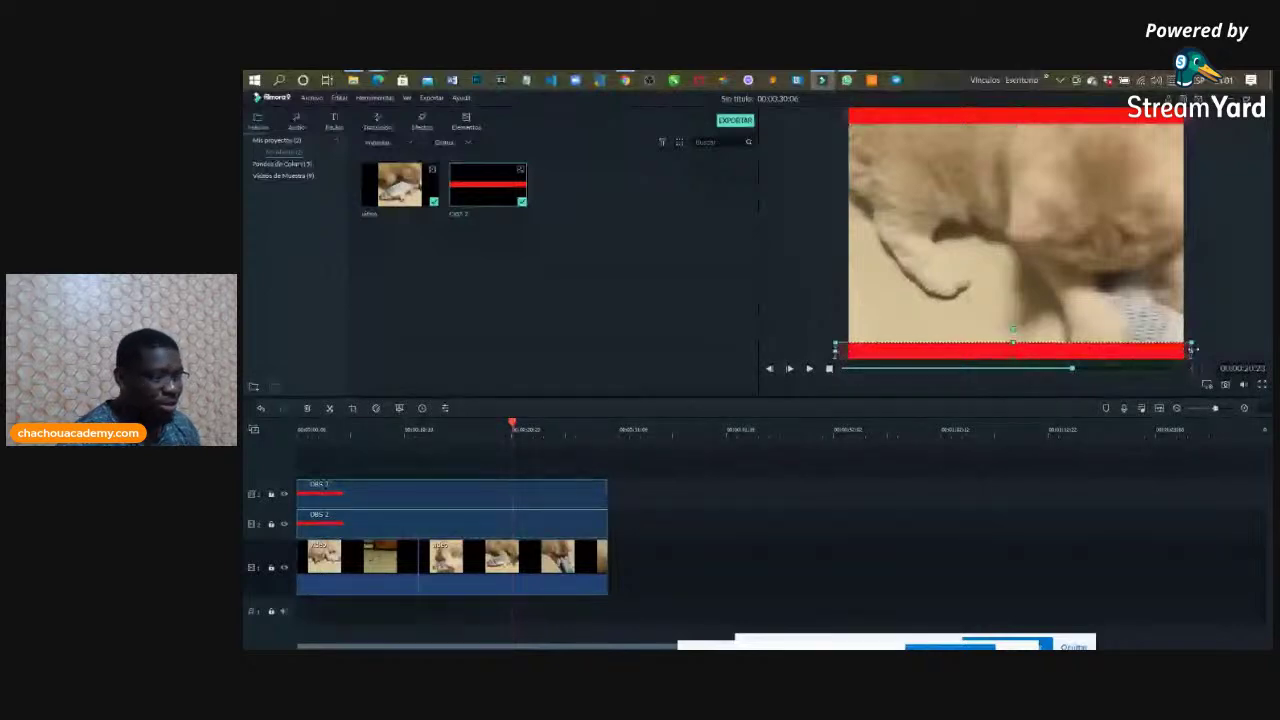
left_click(810, 217)
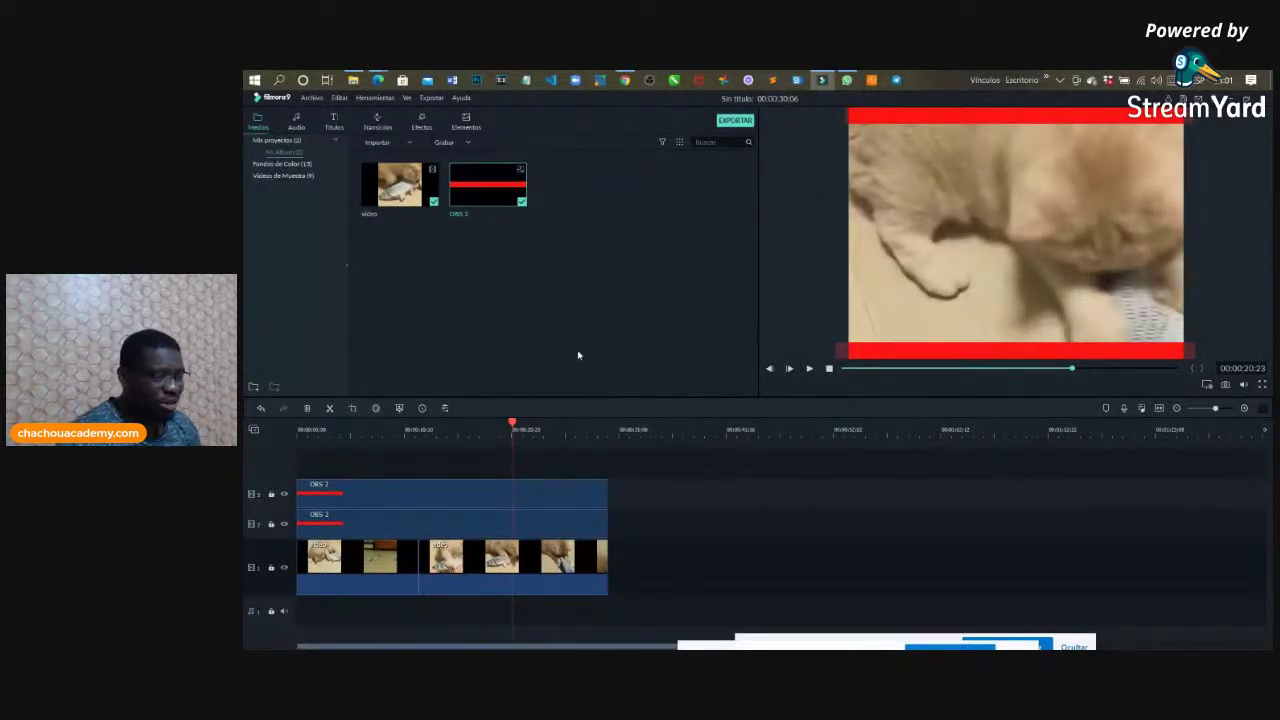
Step: Add the Créditos 2 title on a new track above the bars, spanning from the video's start to about 20 seconds
left_click(334, 122)
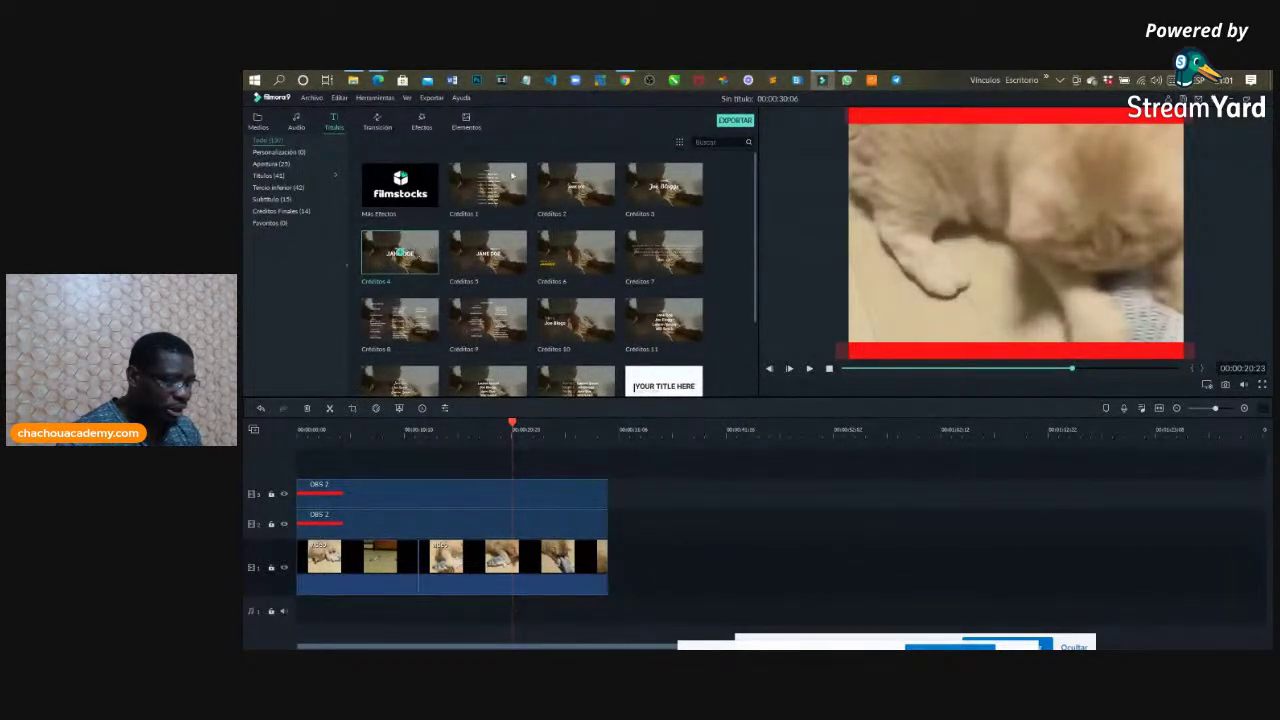
left_click(566, 191)
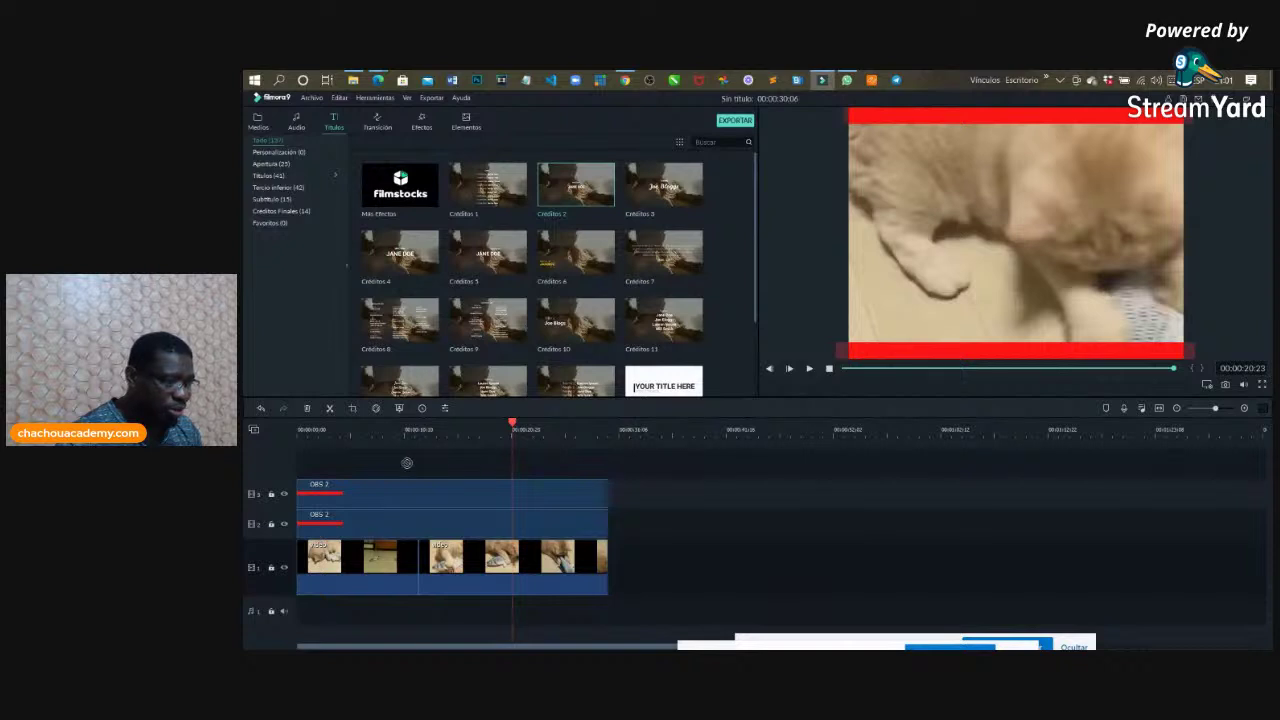
left_click_drag(382, 461, 554, 483)
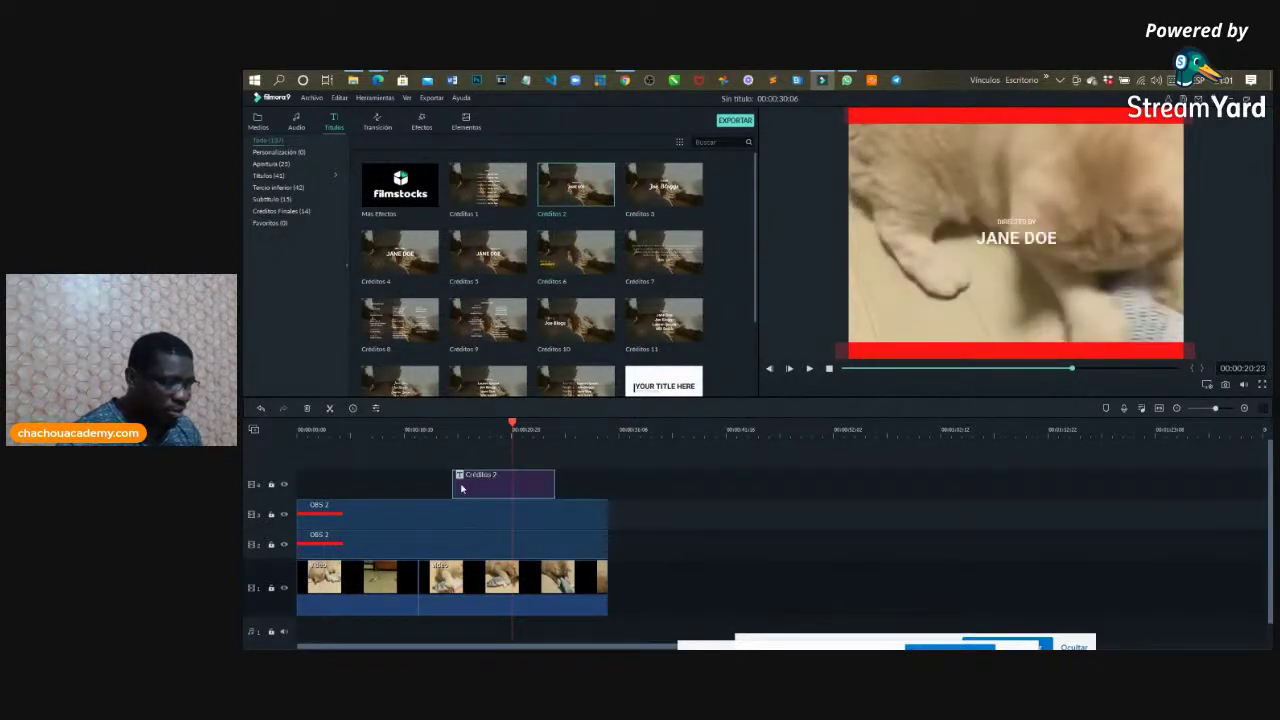
left_click_drag(455, 489, 344, 489)
left_click_drag(429, 491, 383, 491)
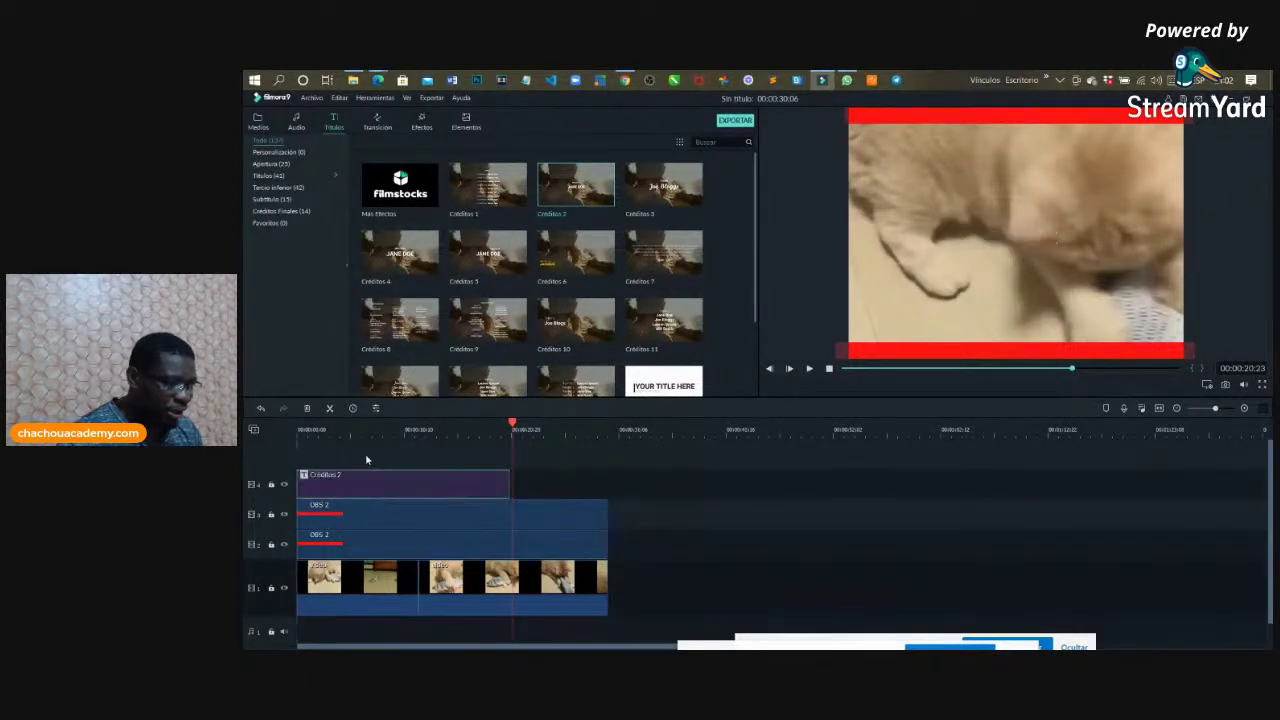
Step: Open the Créditos 2 title's text for editing and erase all of its placeholder text
left_click(362, 429)
left_click(1022, 240)
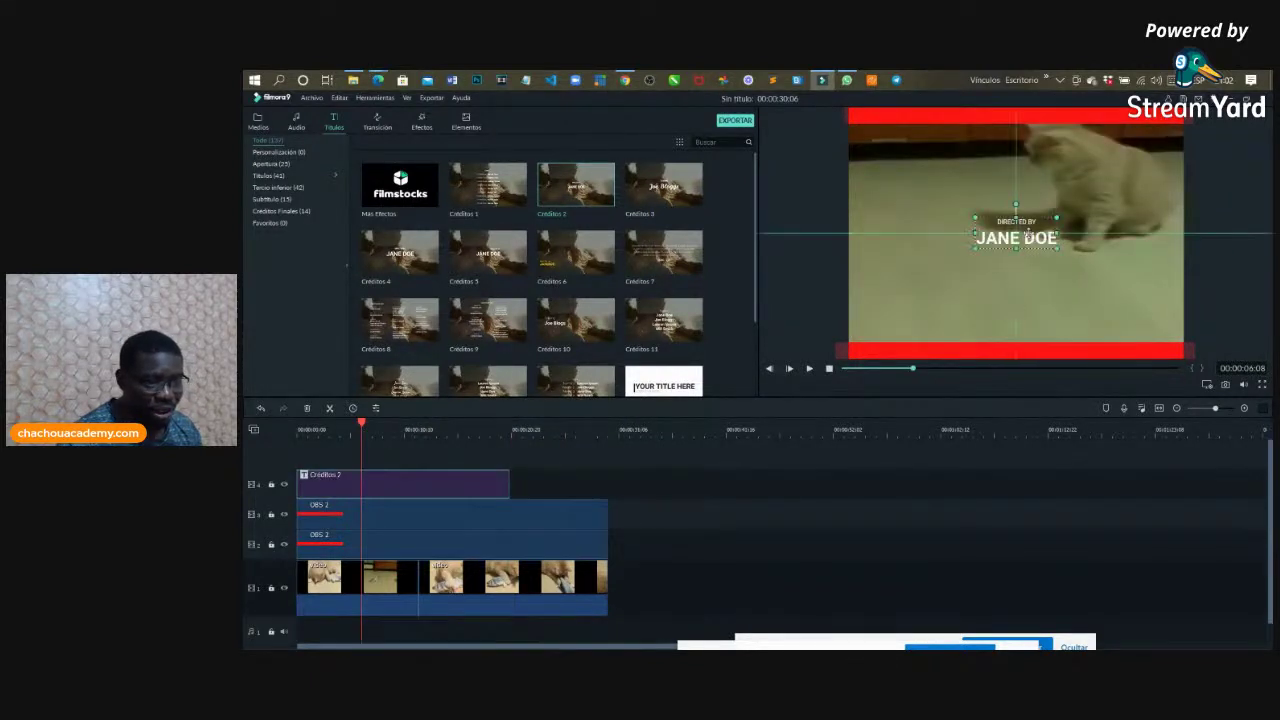
double_click(1016, 237)
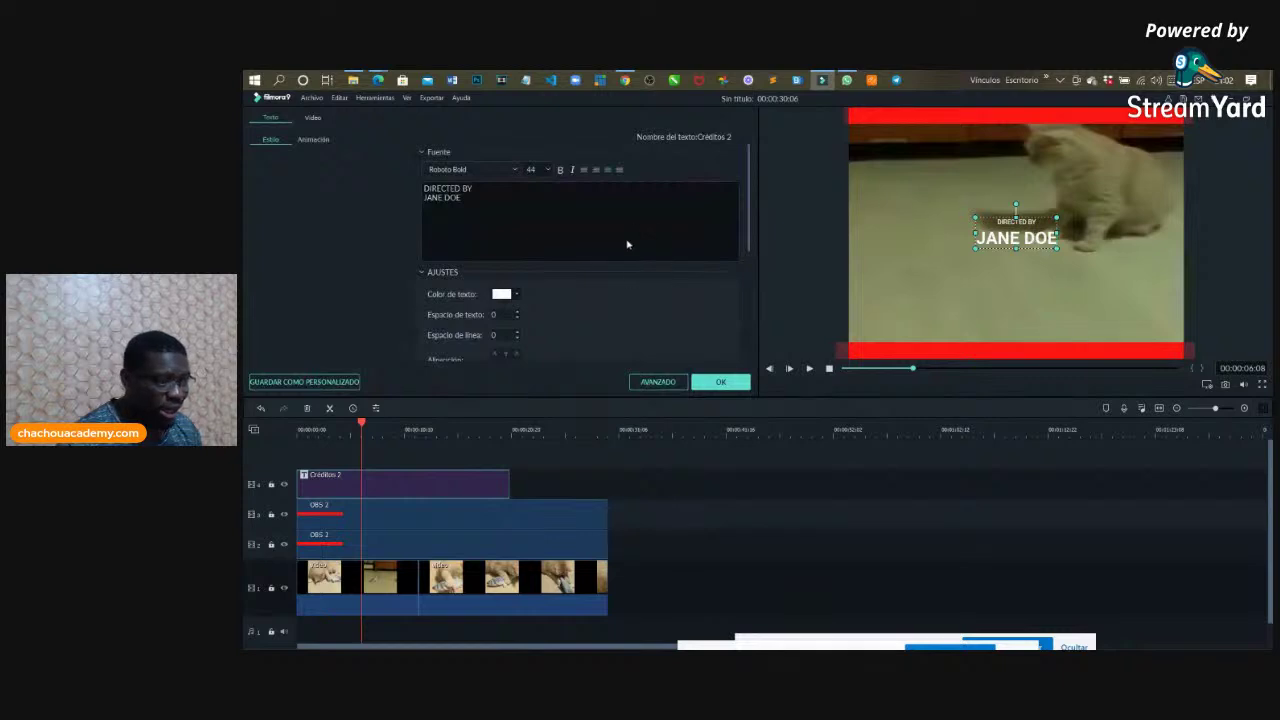
key("BackSpace")
key("BackSpace")
key("BackSpace")
key("BackSpace")
key("BackSpace")
key("BackSpace")
key("BackSpace")
key("BackSpace")
key("BackSpace")
key("BackSpace")
key("BackSpace")
key("BackSpace")
key("BackSpace")
key("BackSpace")
key("BackSpace")
key("BackSpace")
key("BackSpace")
key("BackSpace")
key("BackSpace")
key("BackSpace")
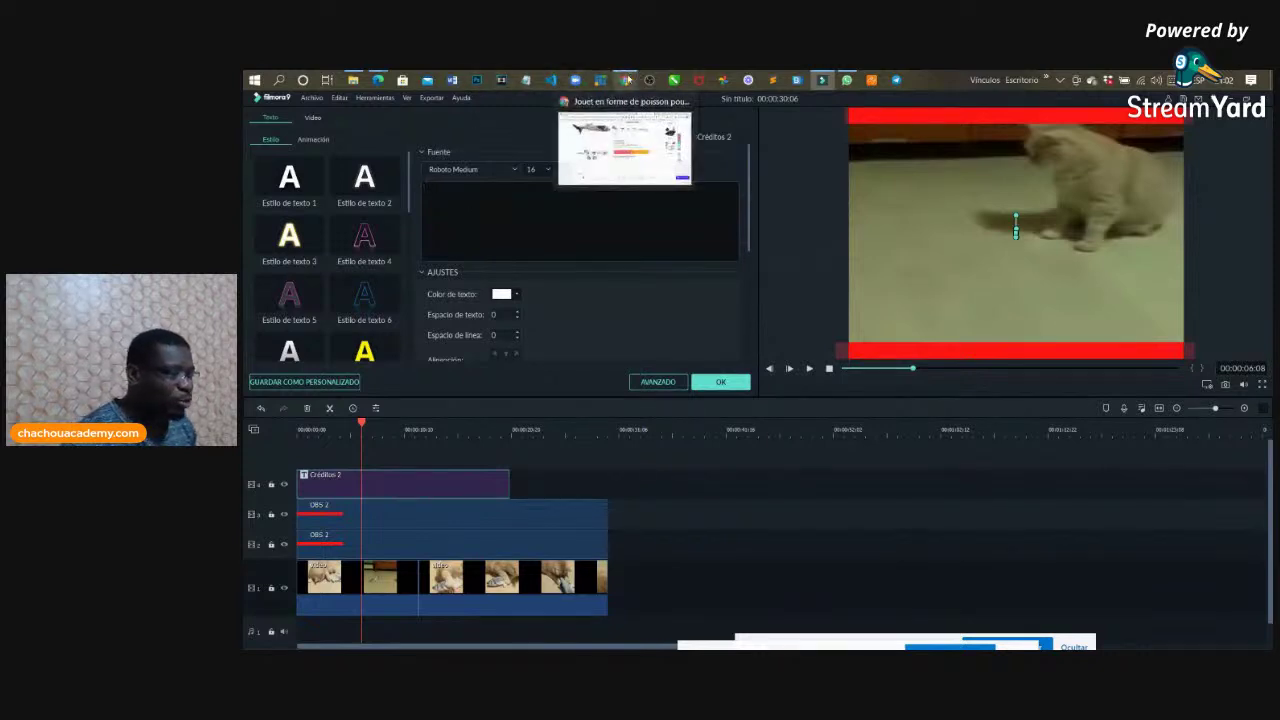
Step: Switch to Chrome and close the AliExpress cat search tab and the fish-shaped toy product tab
left_click(625, 80)
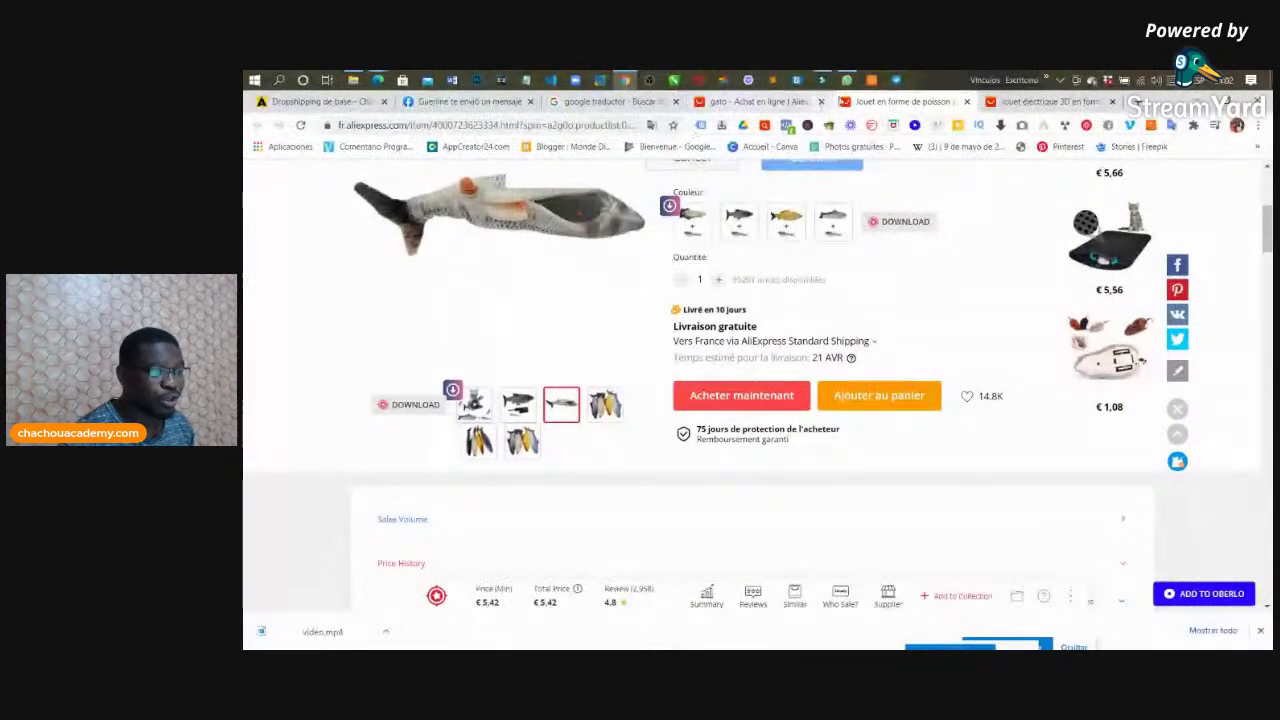
left_click(821, 101)
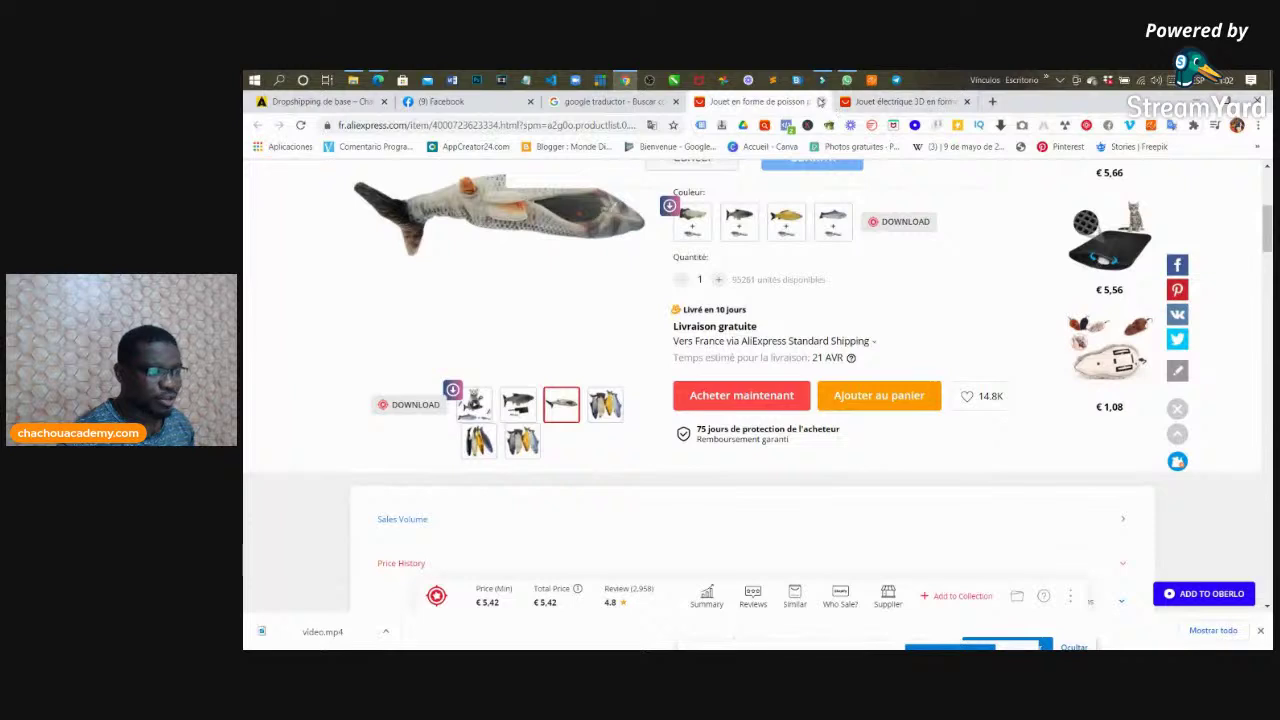
key("ctrl+w")
Step: Bring up the google traductor page and clear the Spanish source text "Administrador y Profesor"
left_click(640, 101)
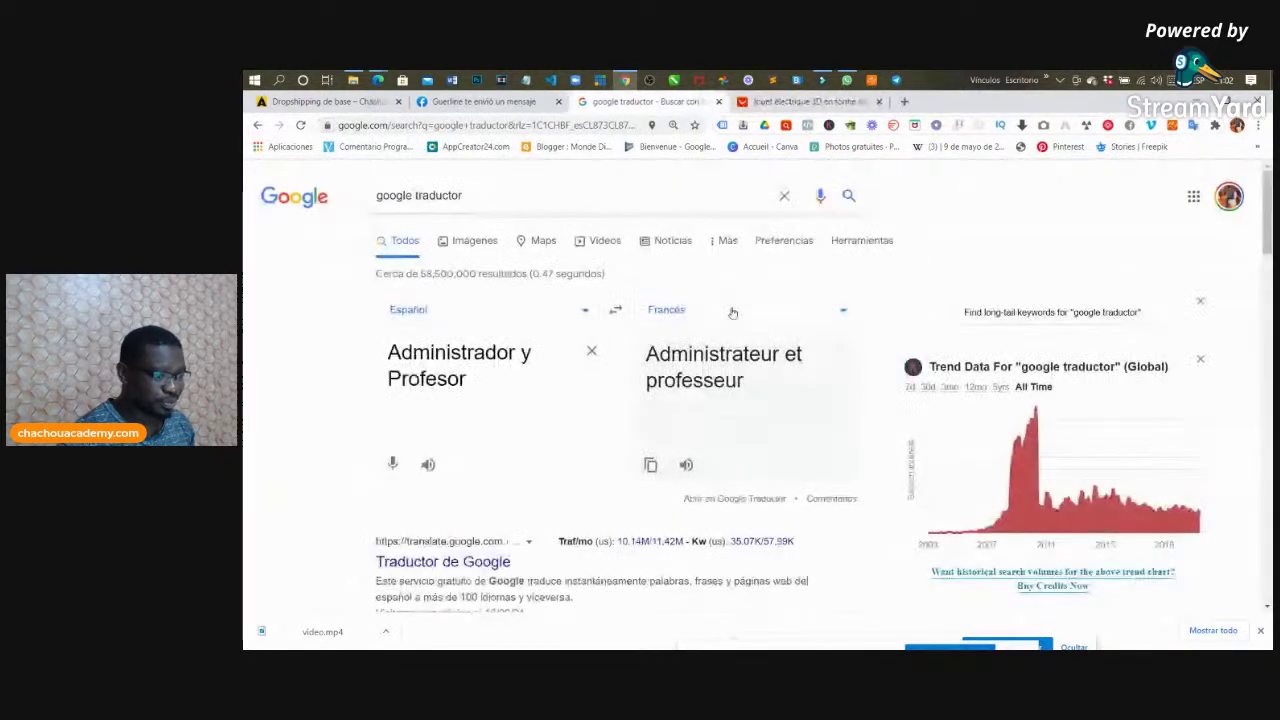
left_click(589, 351)
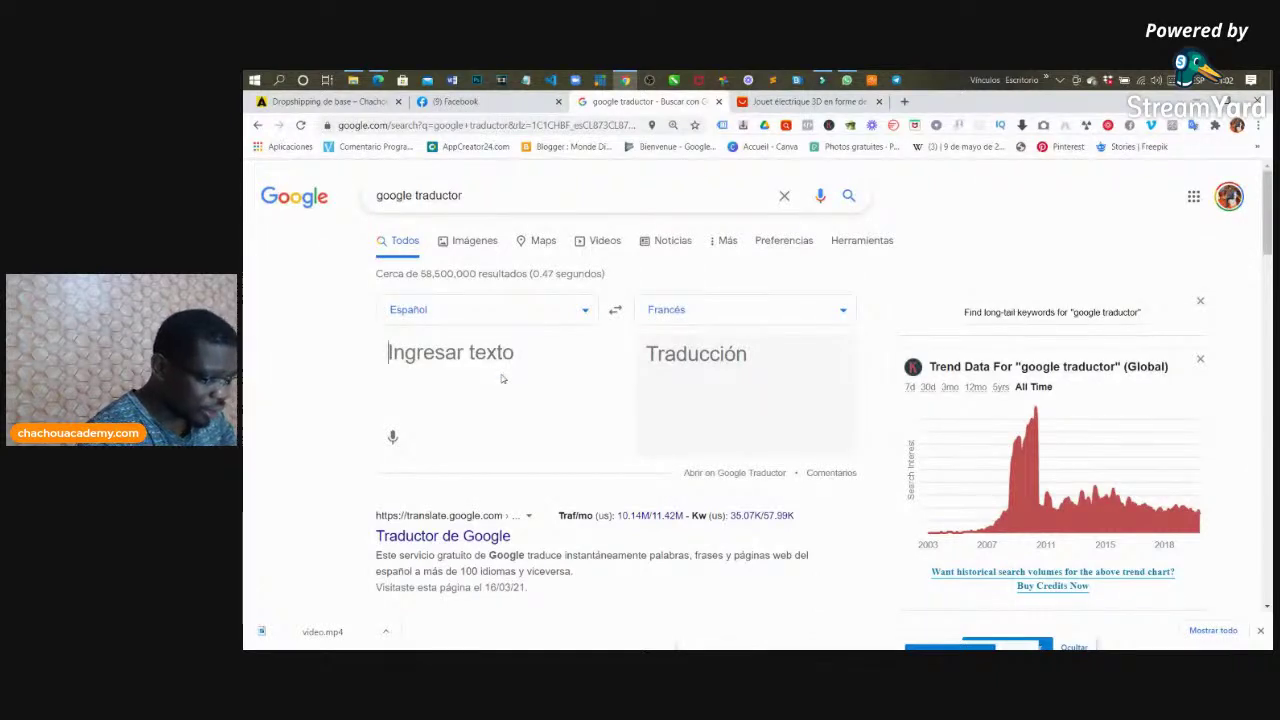
type("S")
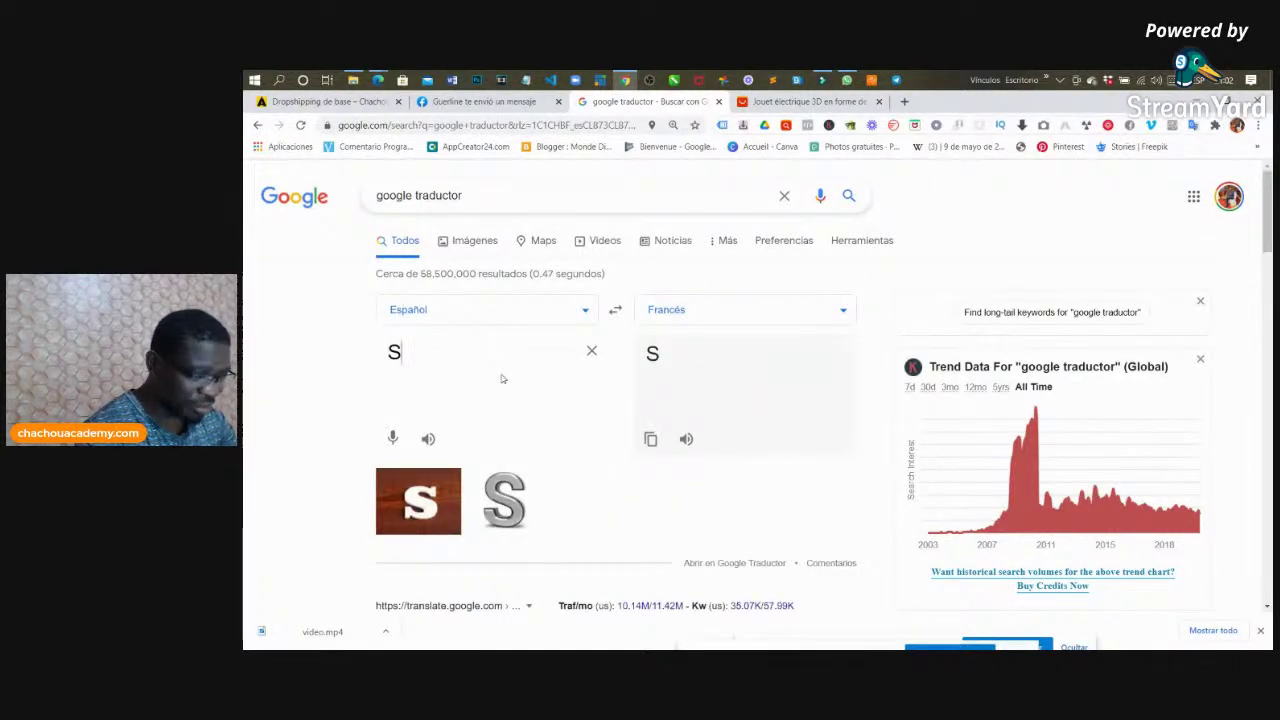
key("BackSpace")
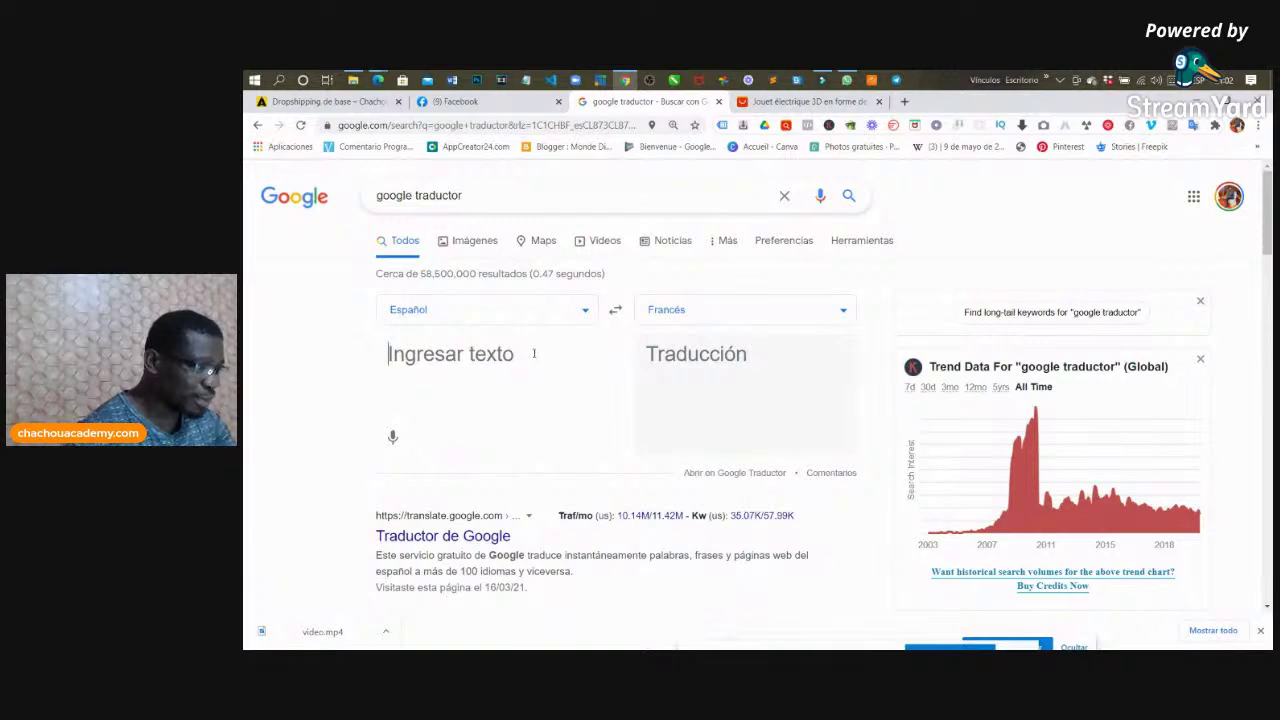
Step: Switch to the StreamYard studio in Edge and display the three latest viewer comments on the broadcast one by one, ending with "AliExpress"
mouse_move(378, 80)
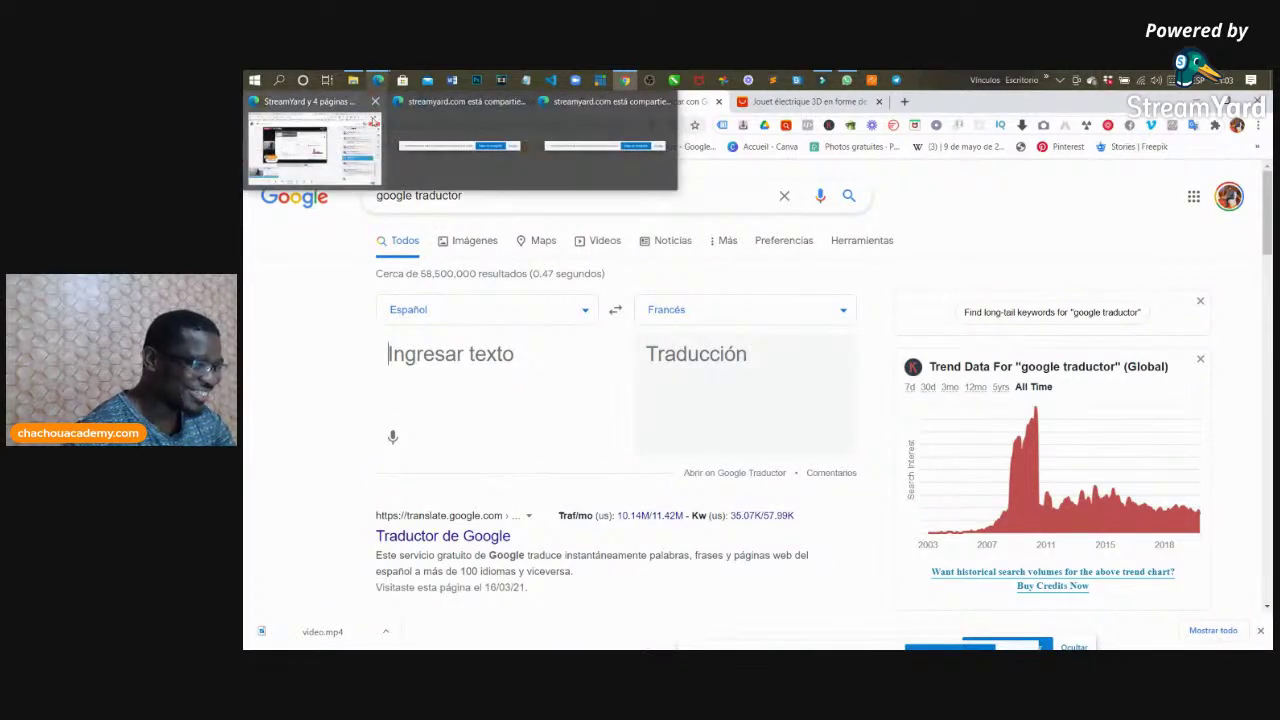
left_click(333, 154)
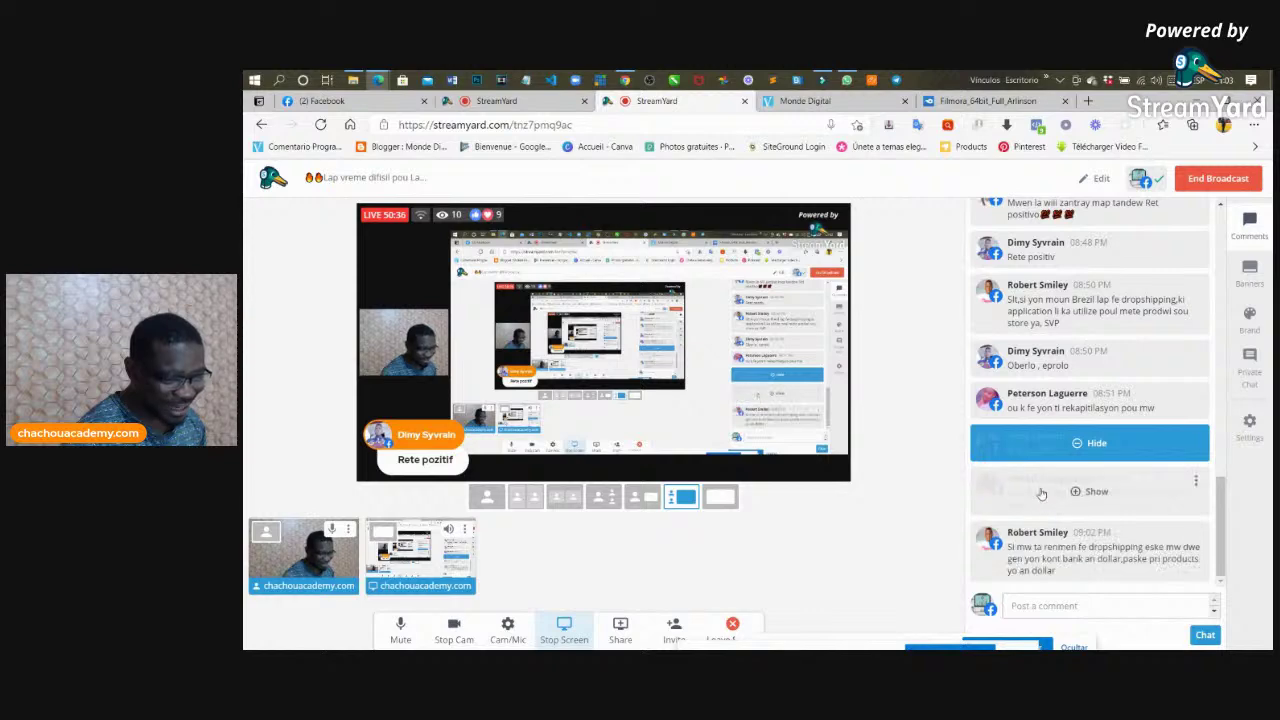
left_click(1041, 494)
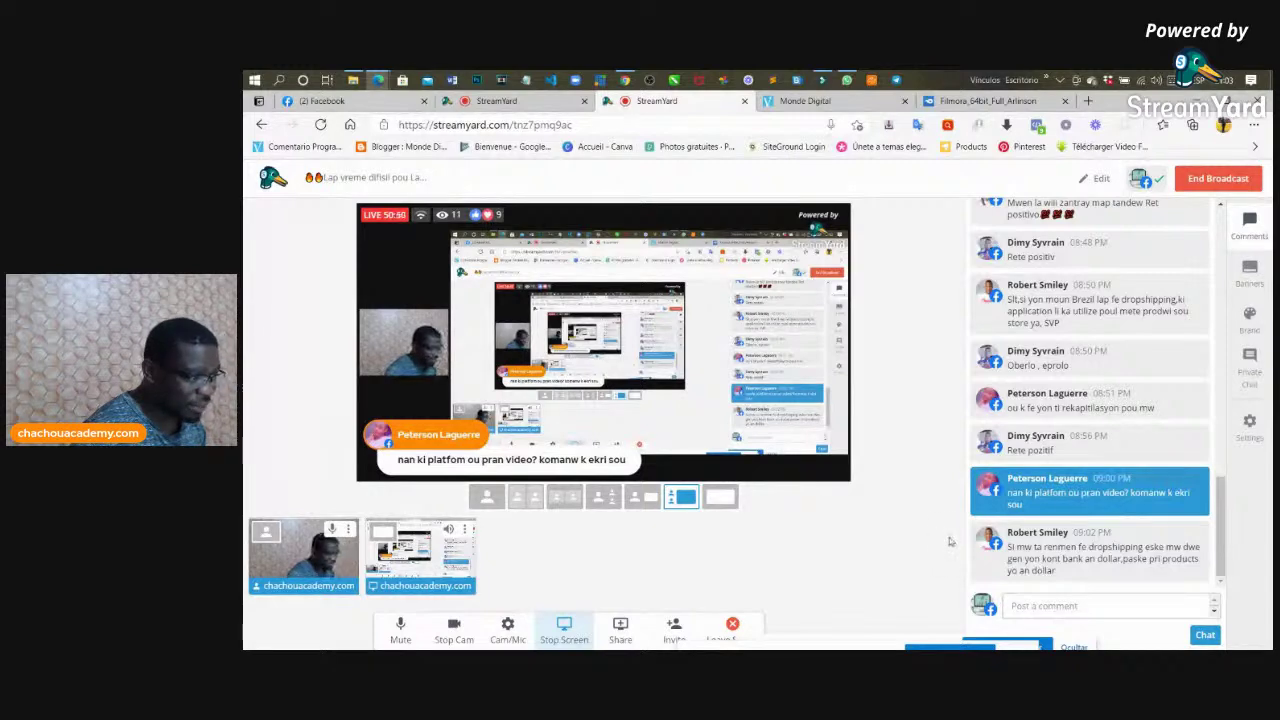
mouse_move(1062, 455)
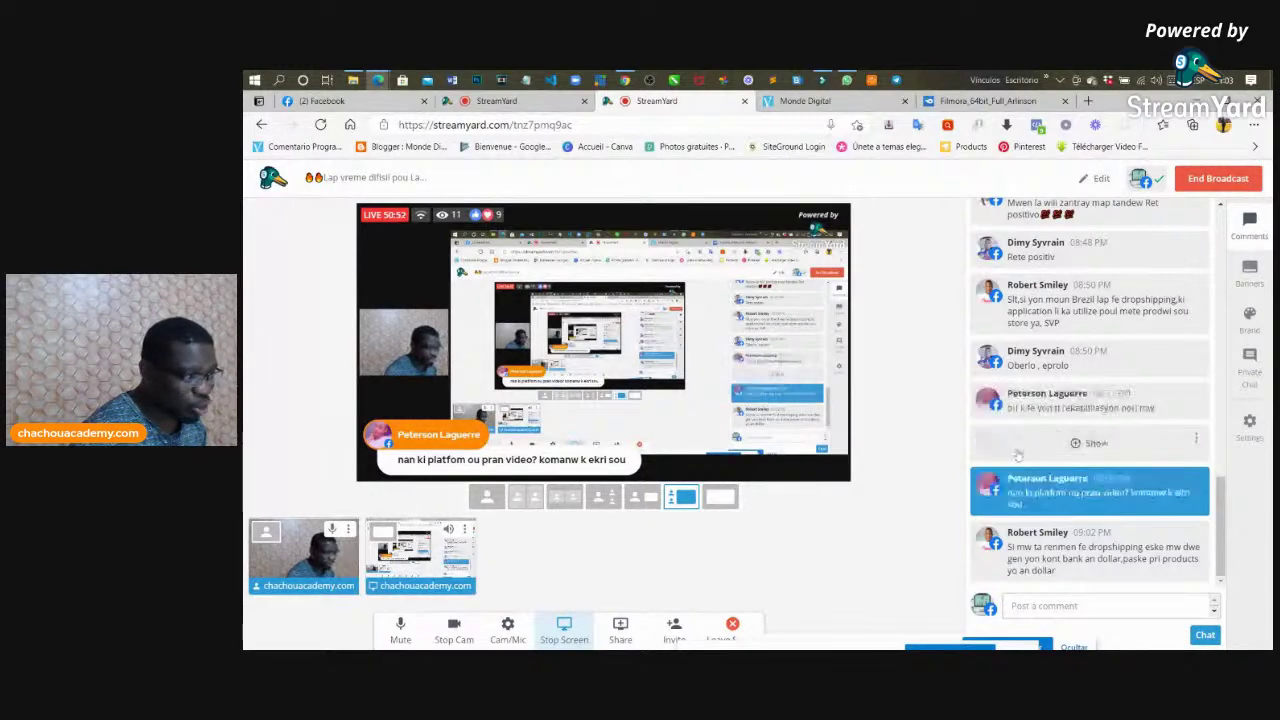
mouse_move(1094, 362)
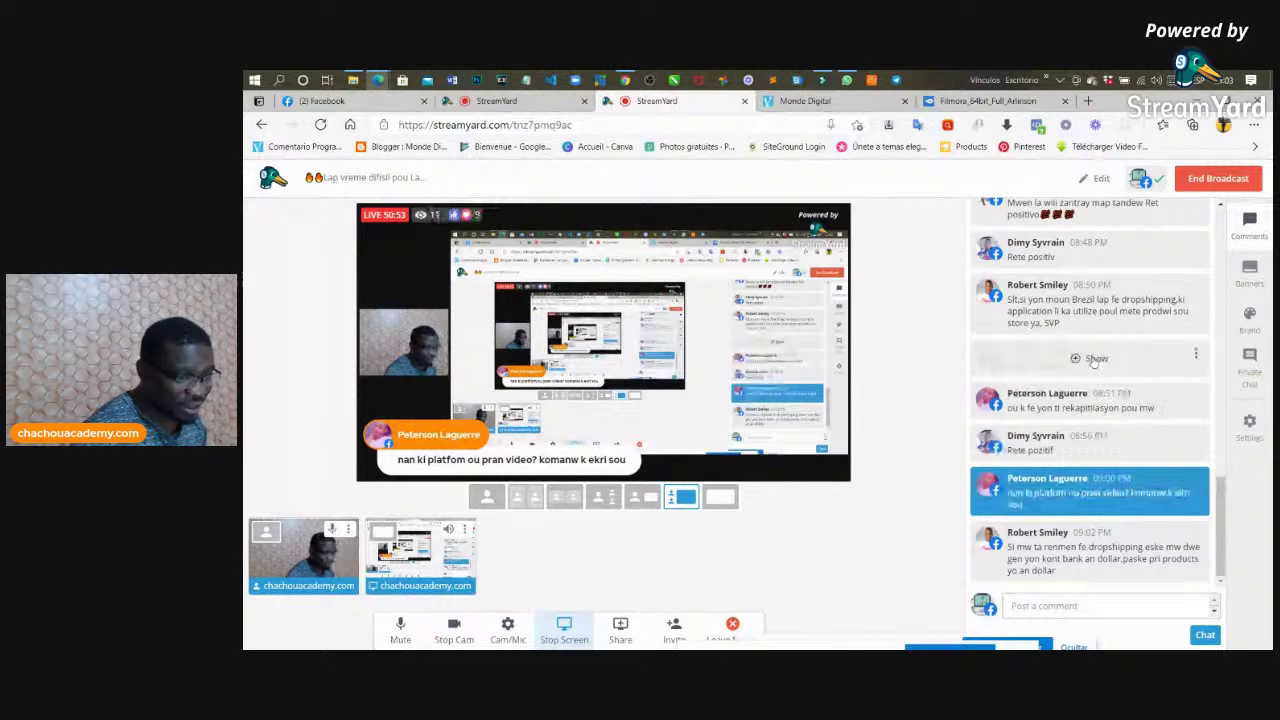
mouse_move(1125, 418)
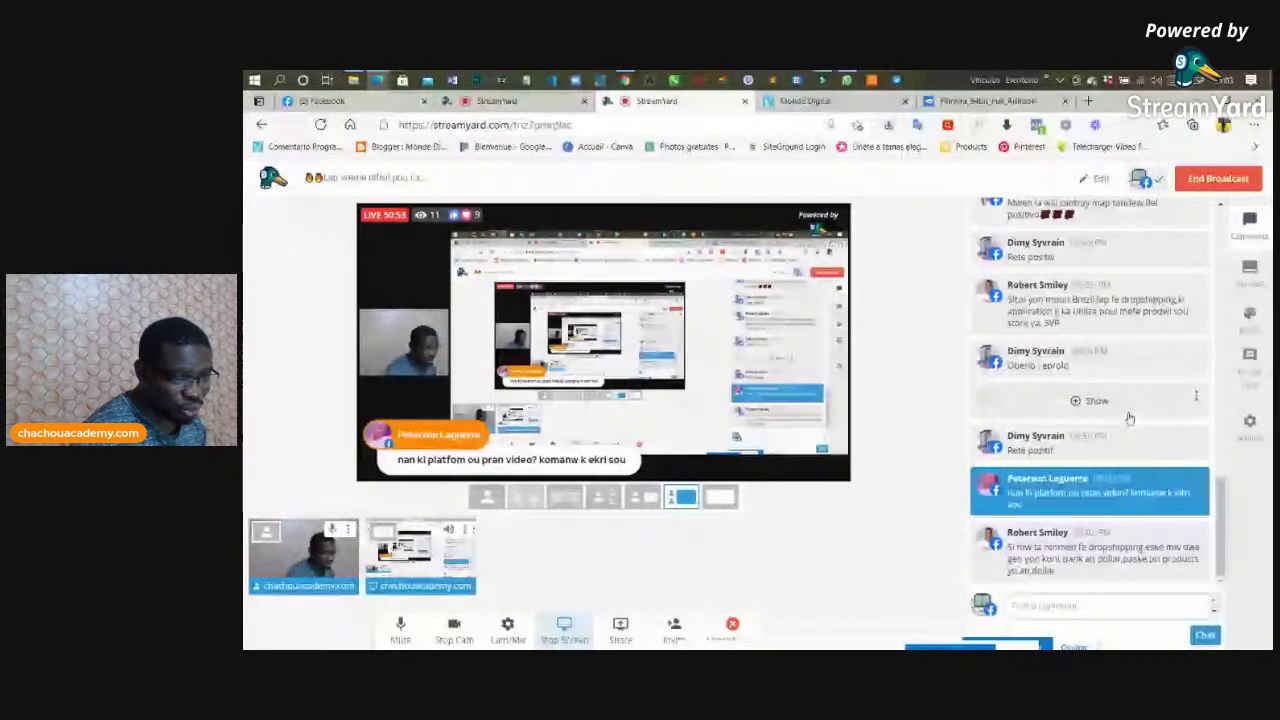
mouse_move(1022, 534)
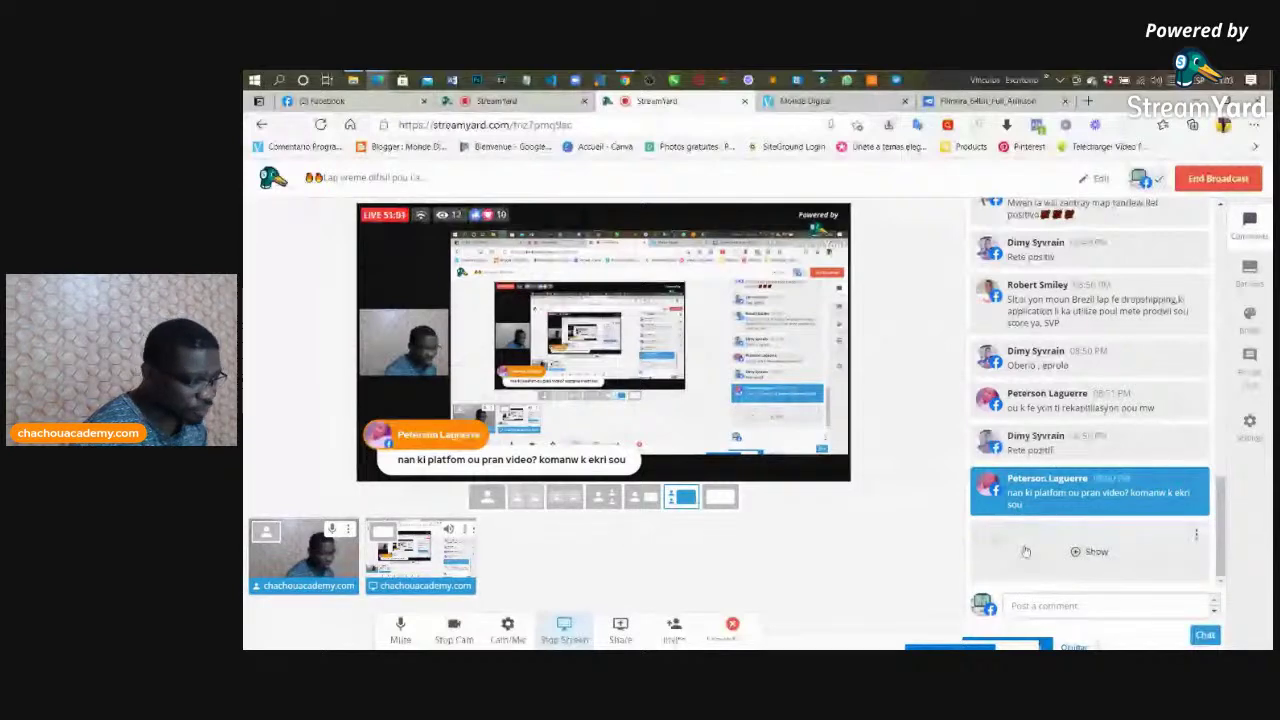
left_click(1025, 551)
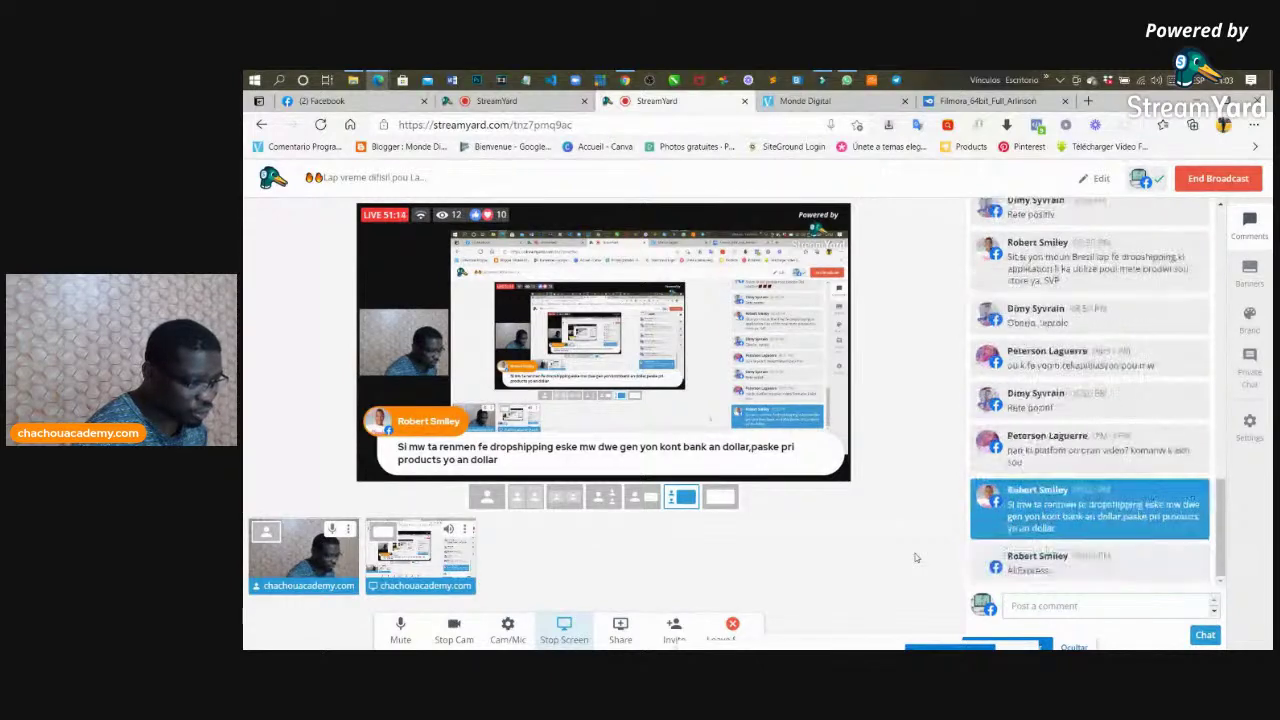
mouse_move(1030, 498)
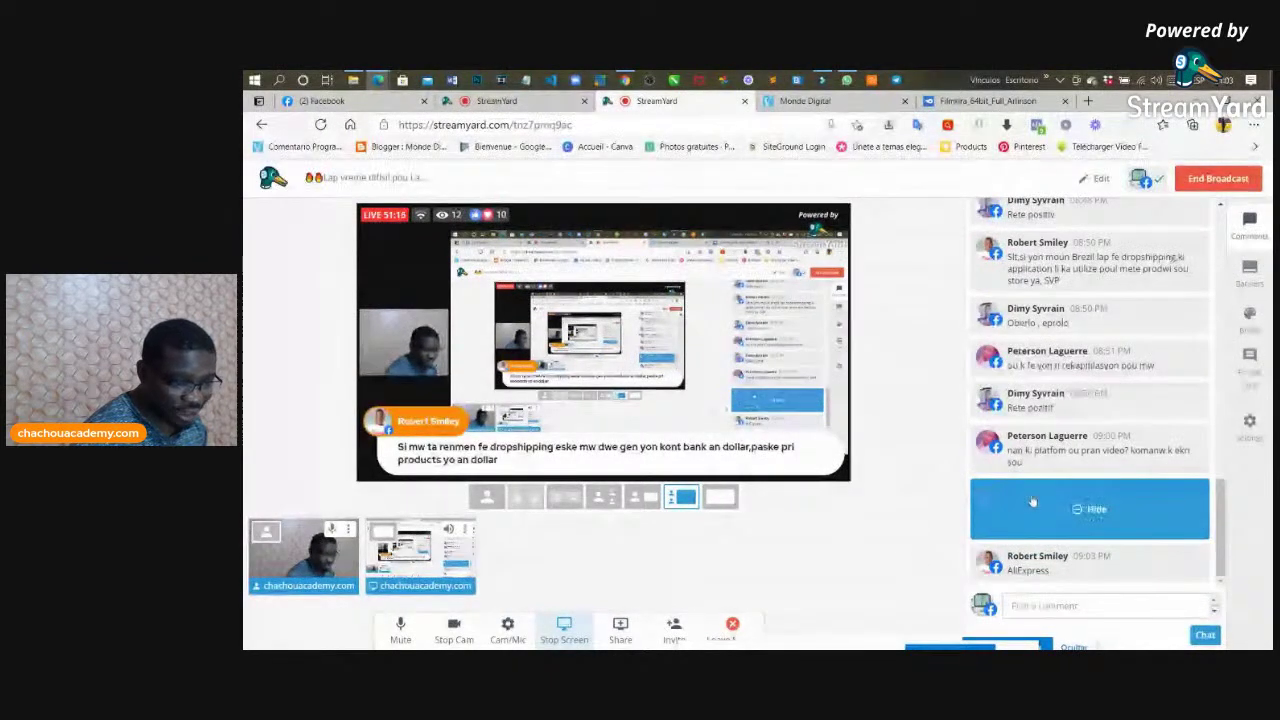
left_click(978, 558)
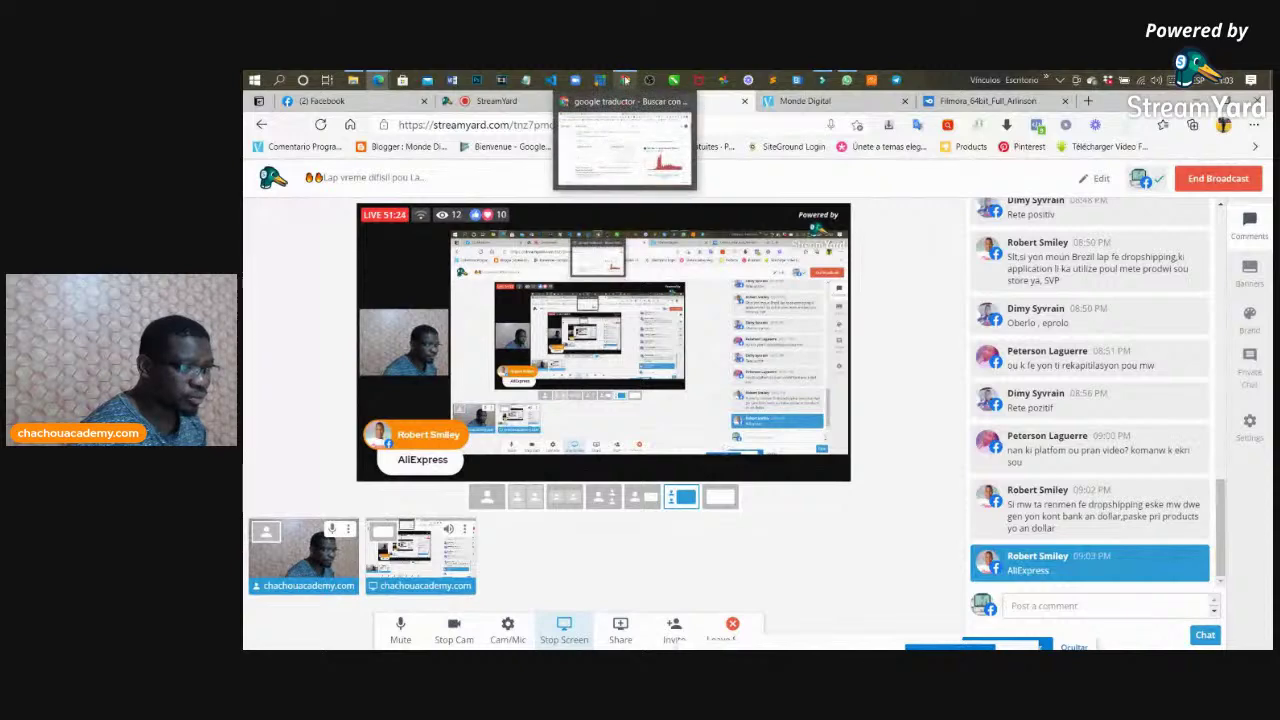
Step: Switch back to the translator in Chrome and enter "Juego para sus gato" for translation from Spanish to French
left_click(628, 105)
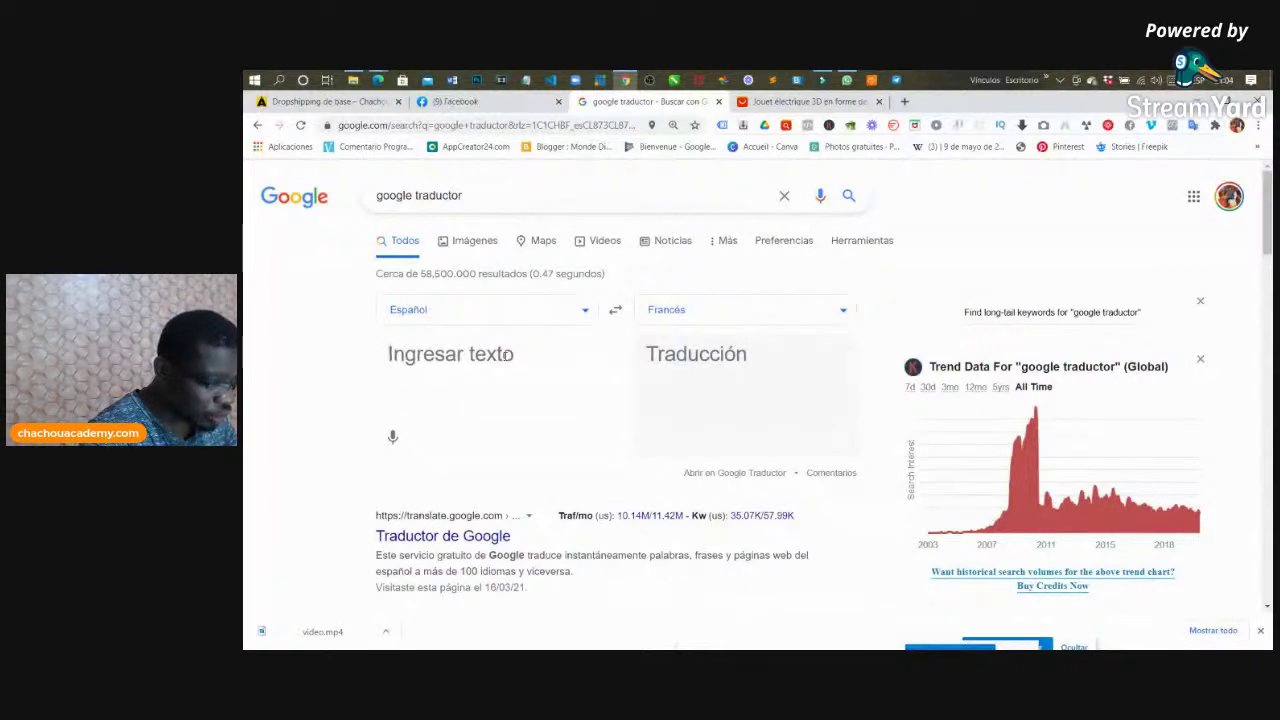
type("Jue")
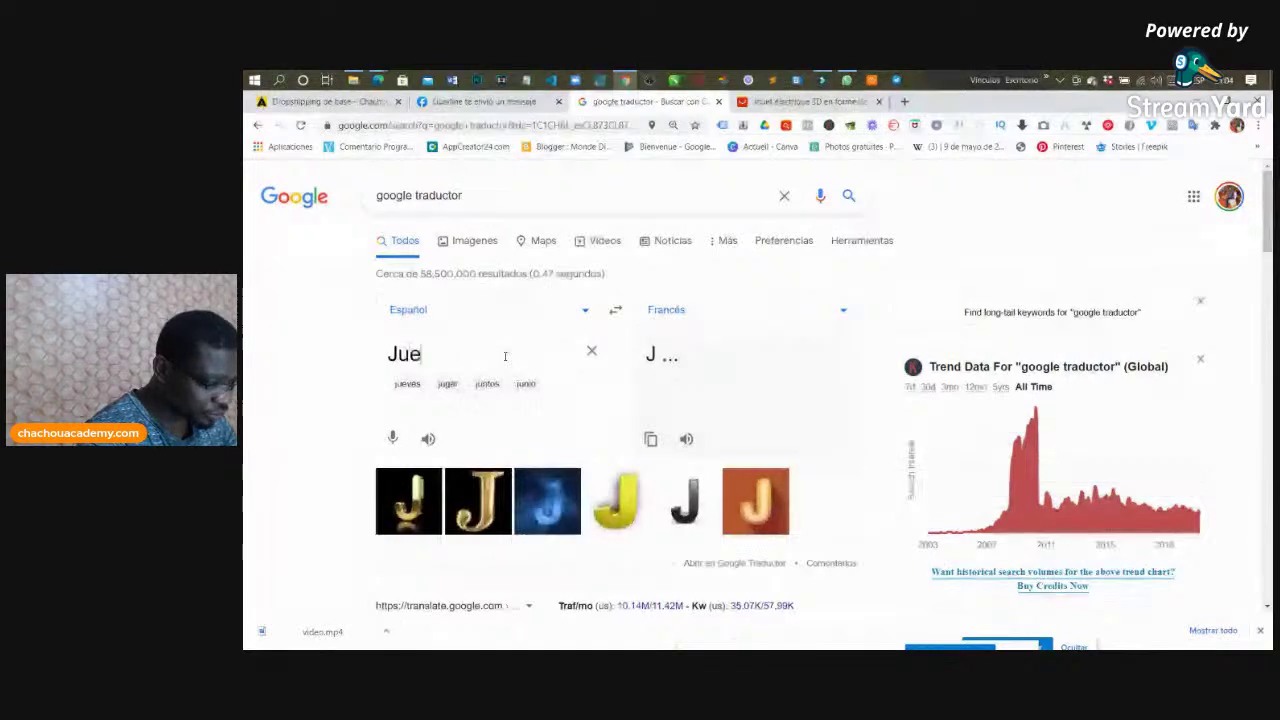
type("go")
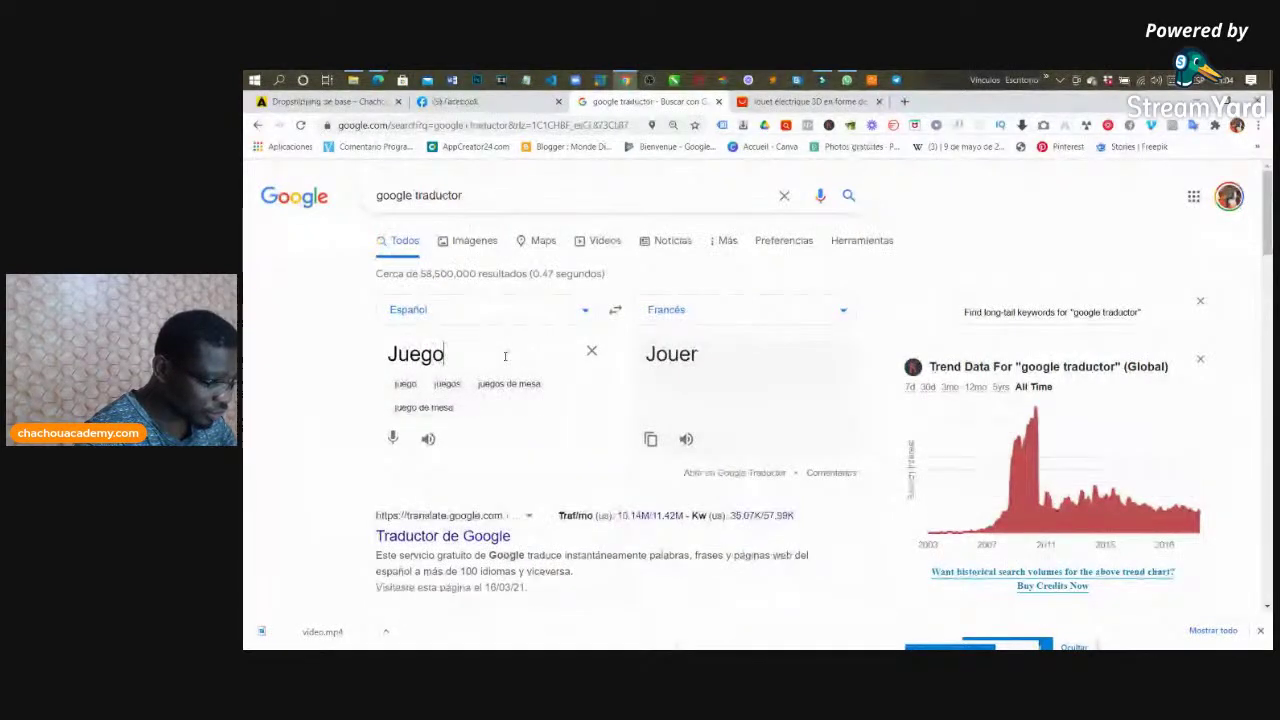
type(" pat")
key("BackSpace")
type("ra")
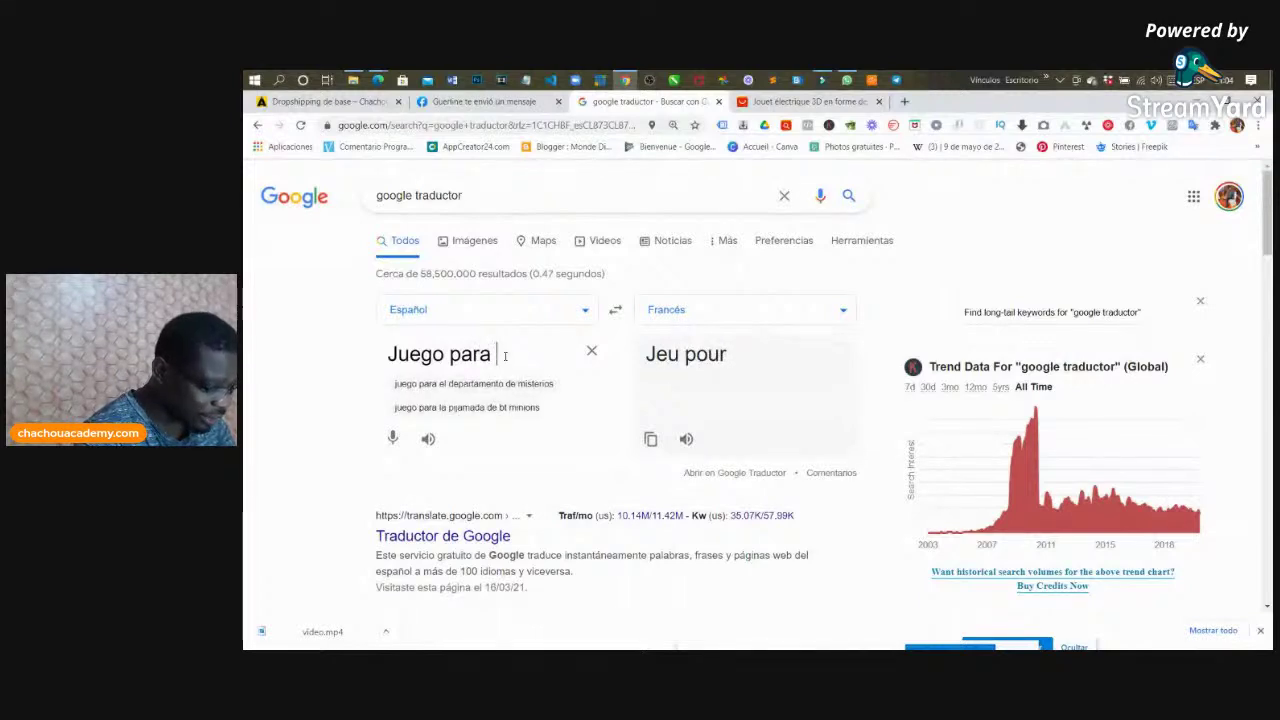
type(" su")
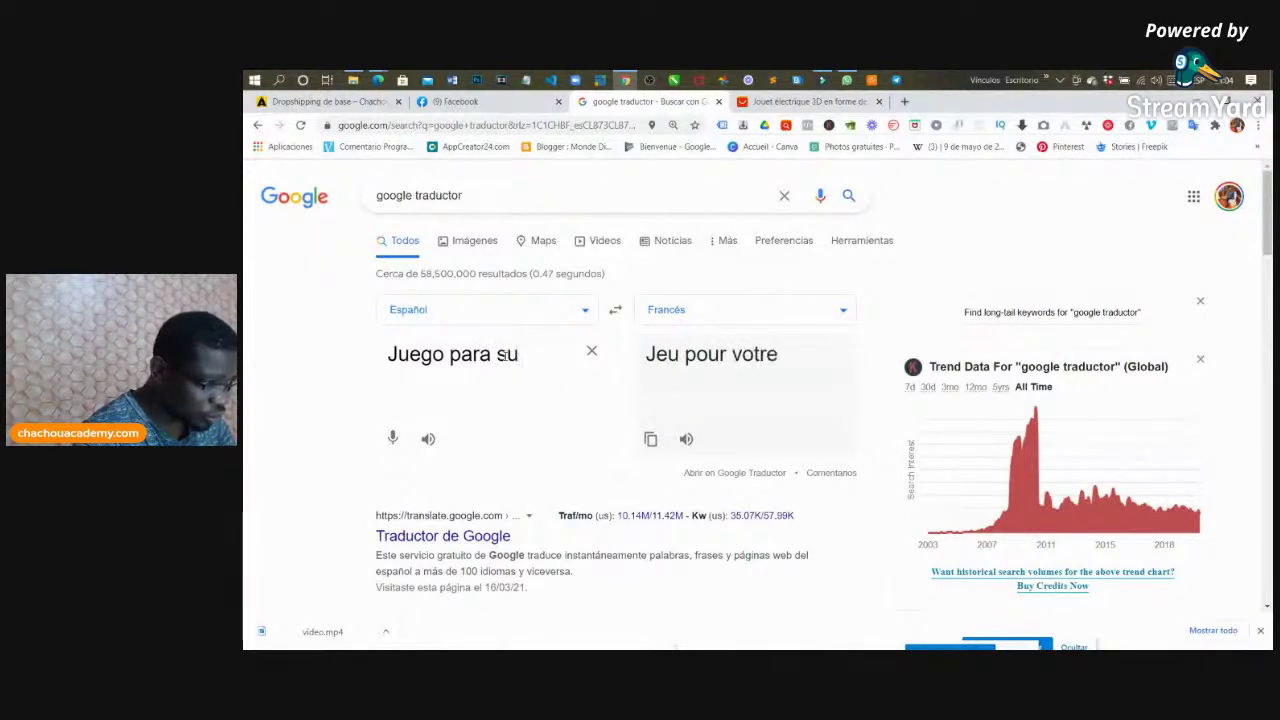
type("s g")
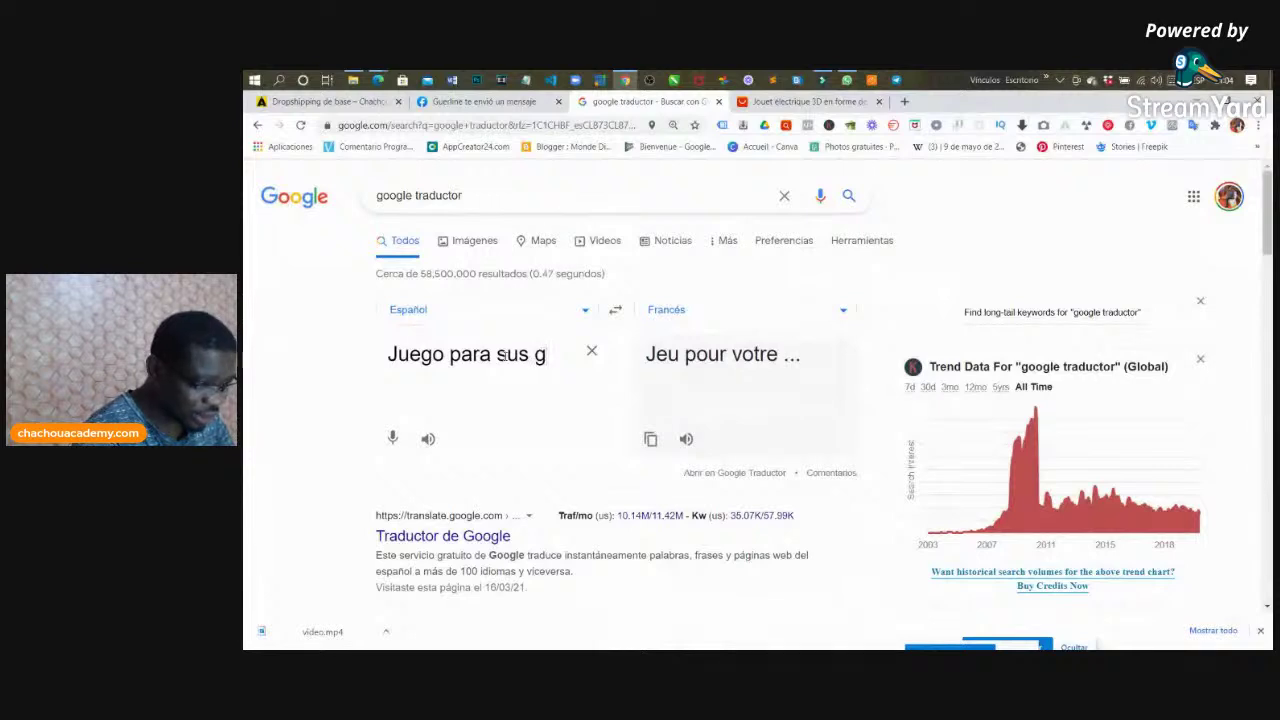
type("a")
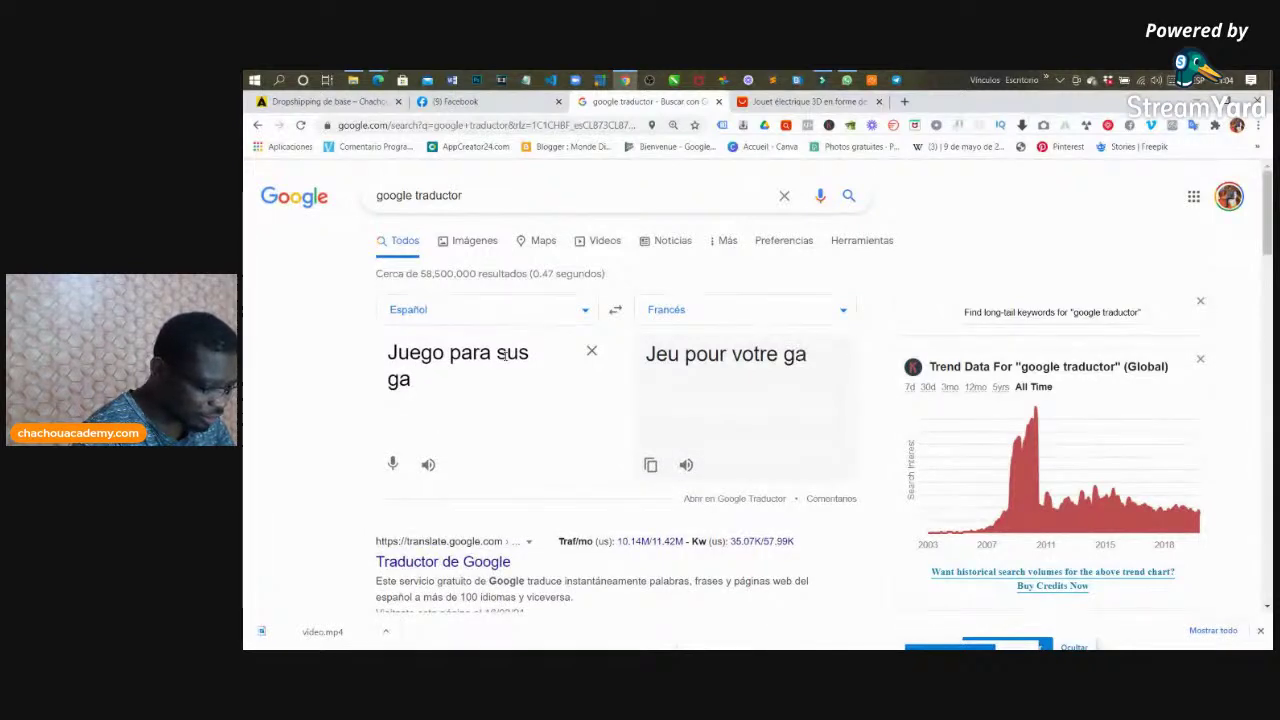
type("to")
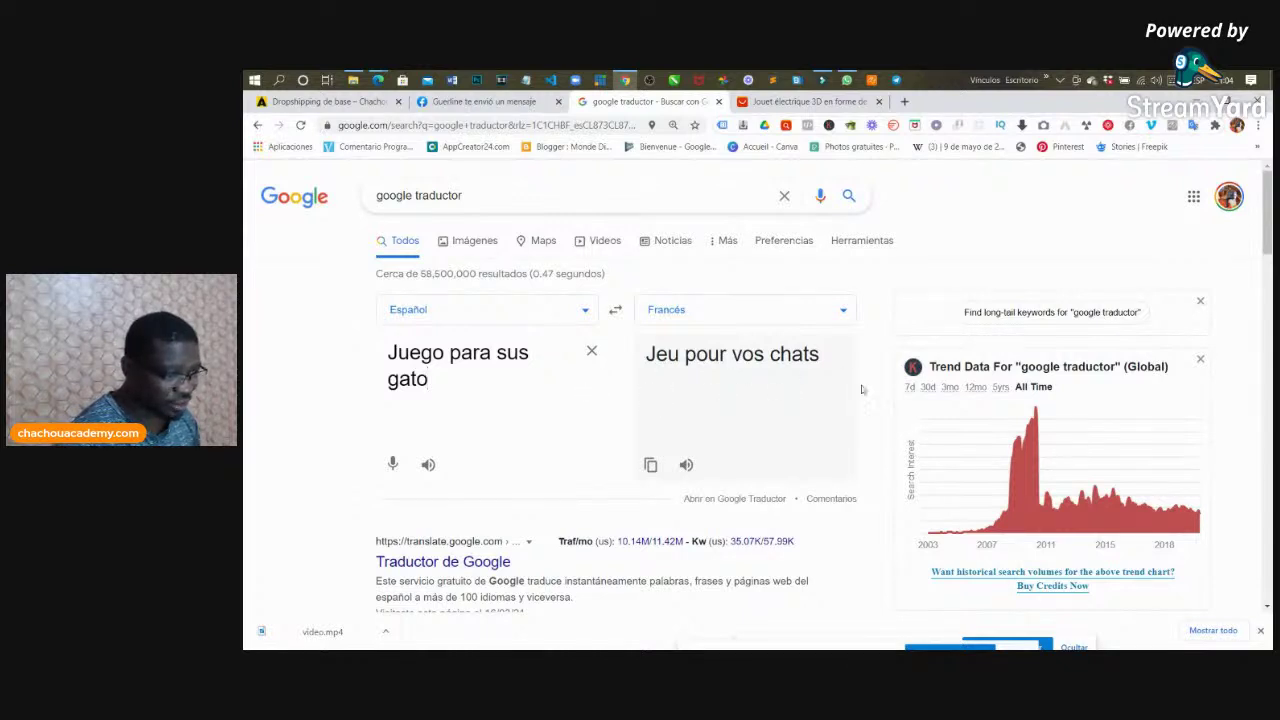
Step: Copy the French translation "Jeu pour vos chats" and paste it as the Créditos 2 title's text in Filmora9
left_click(649, 465)
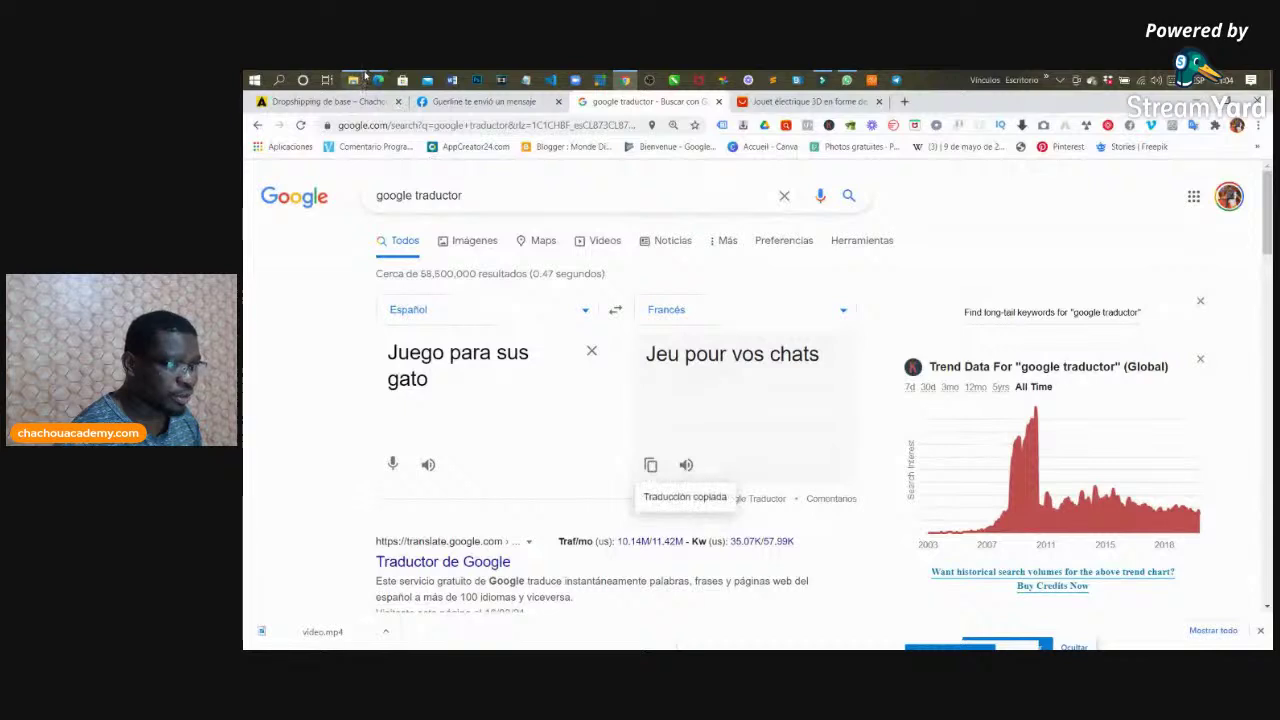
left_click(820, 80)
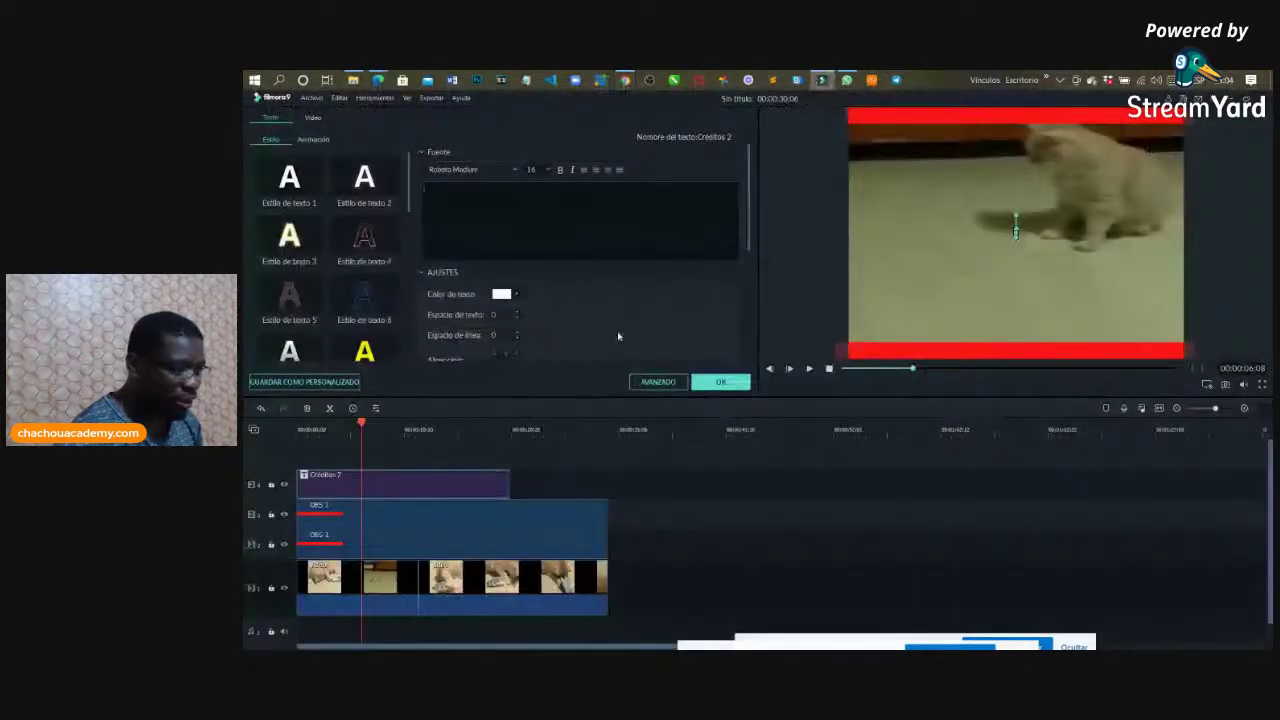
key("ctrl+v")
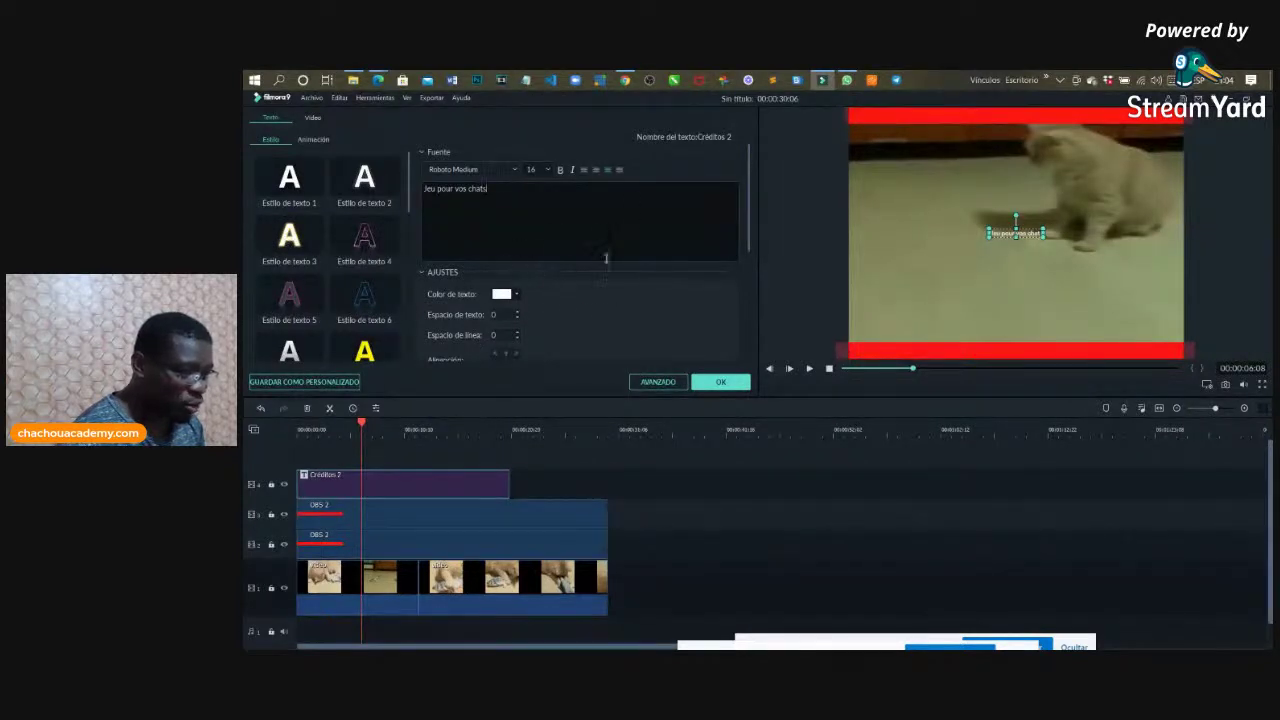
Step: Set the title's font size to 56 and move the title down onto the lower red bar
left_click(545, 171)
scroll(538, 210, "down", 3)
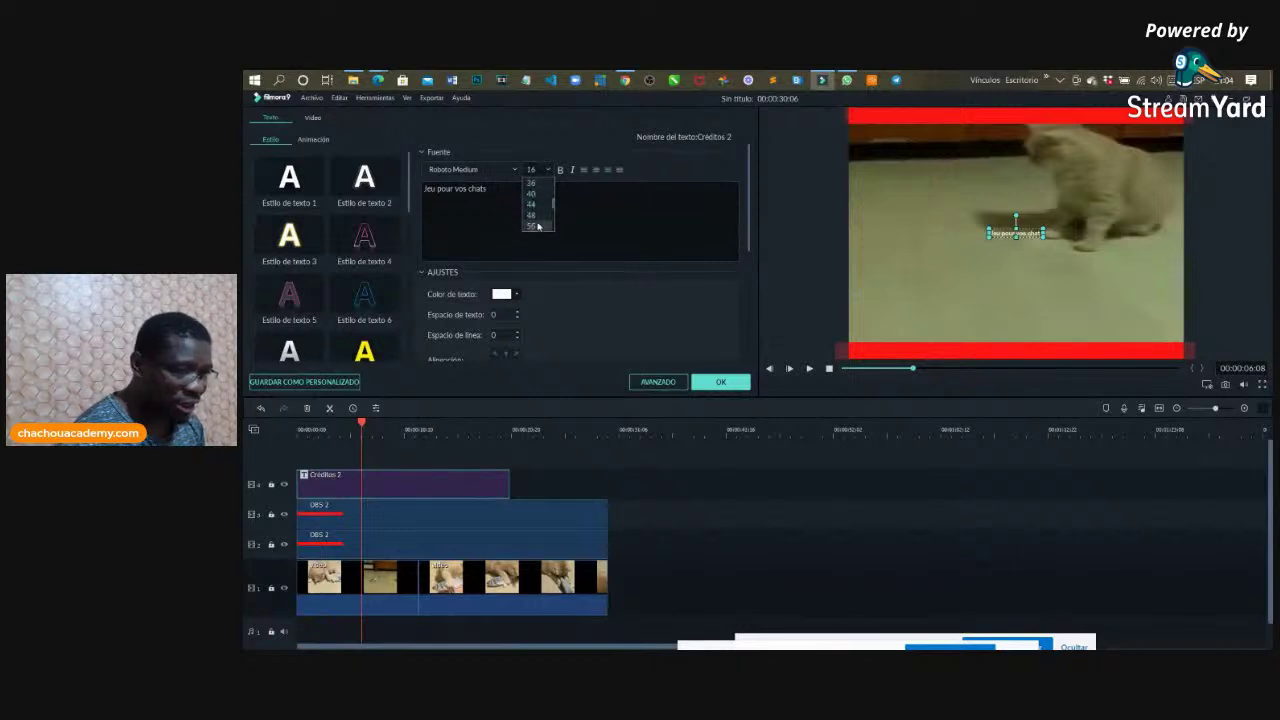
left_click(534, 226)
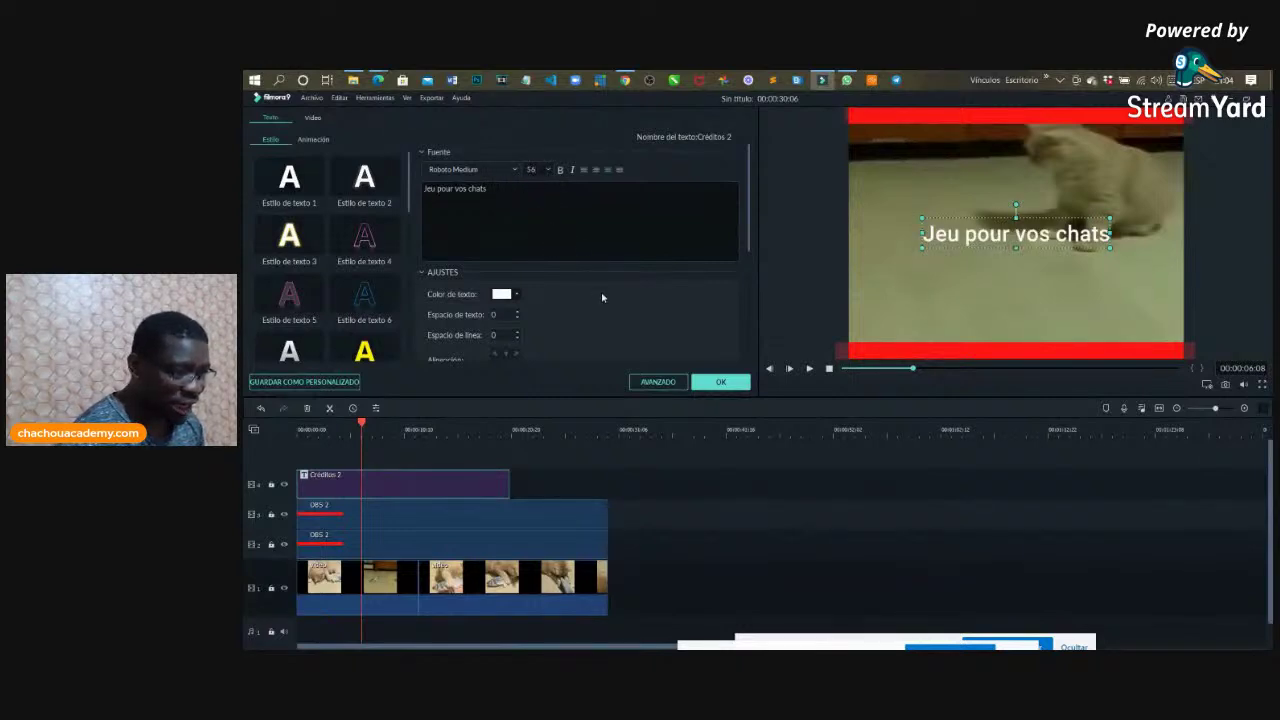
left_click(721, 383)
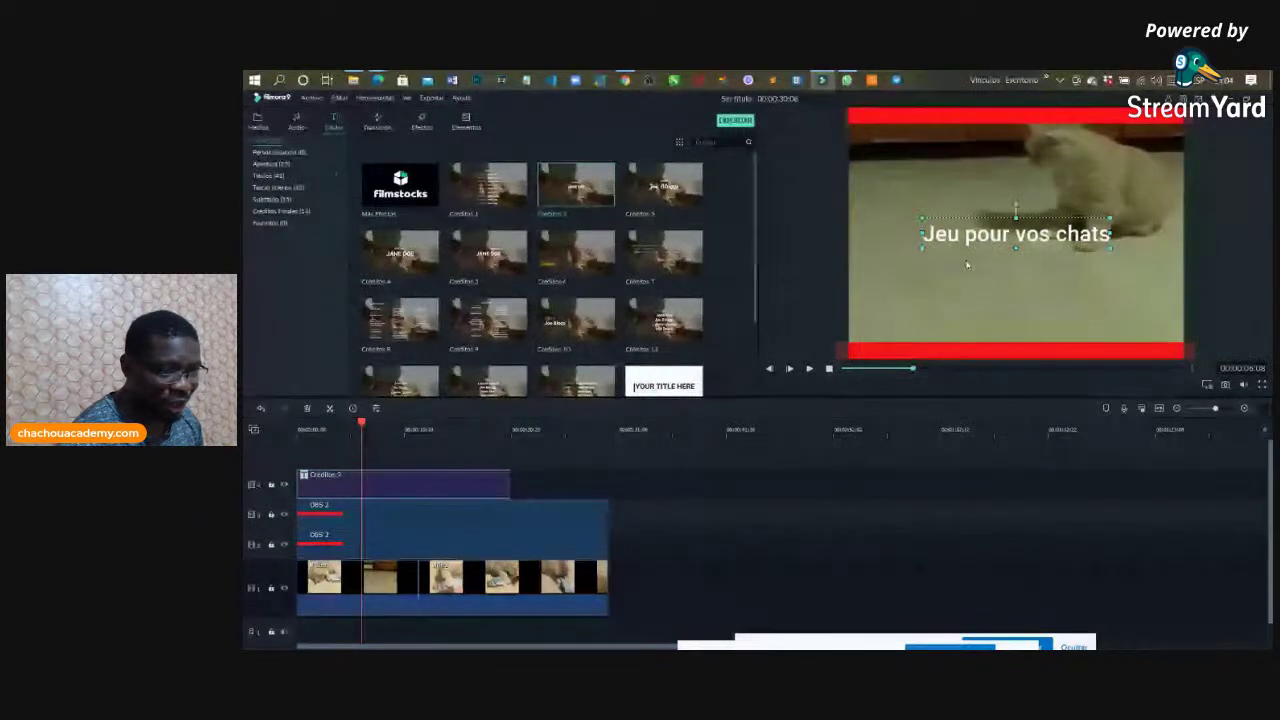
left_click_drag(1018, 216, 999, 337)
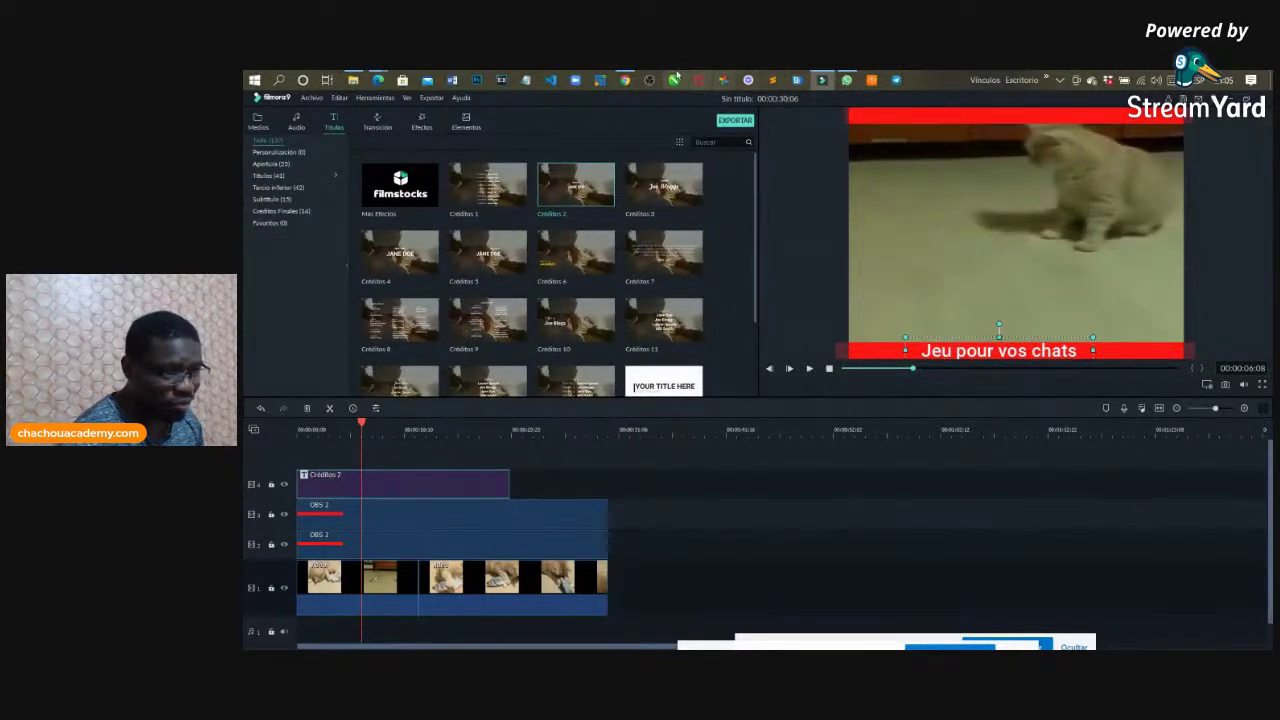
Step: Switch to the translator in Chrome and replace the source text with "Te gustaria un buen" for translation from Spanish to French
mouse_move(625, 80)
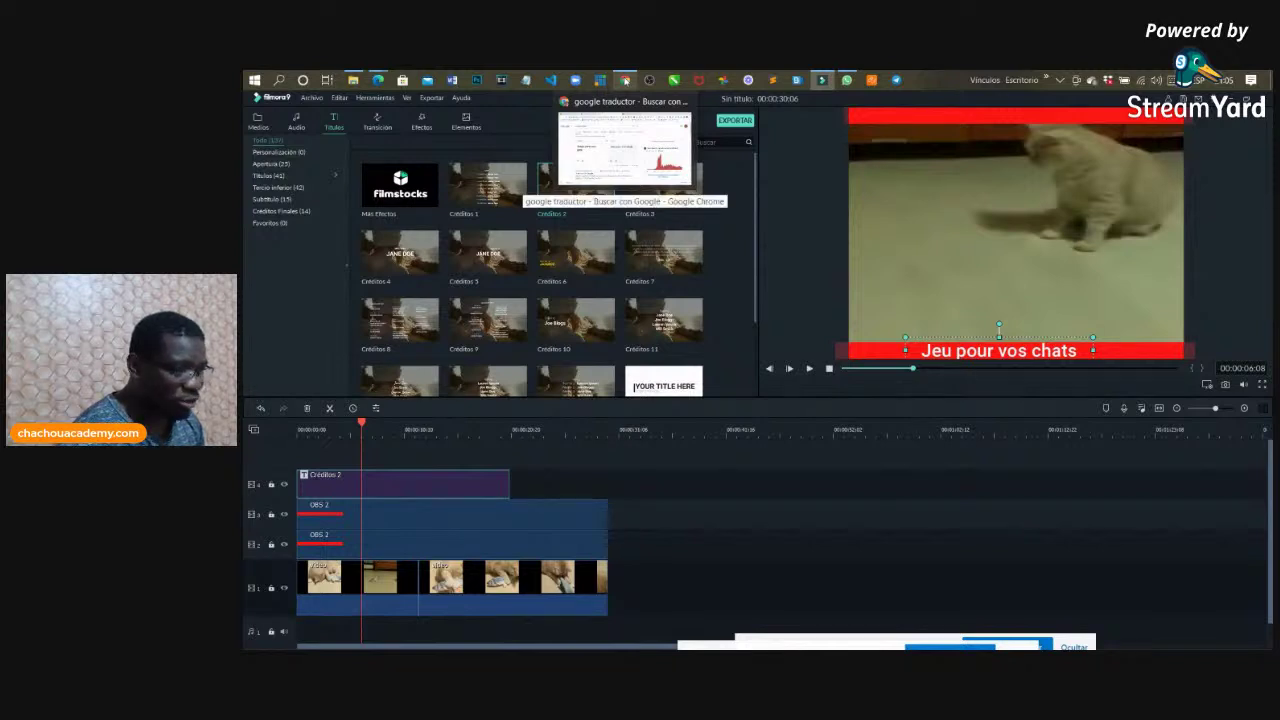
left_click(624, 150)
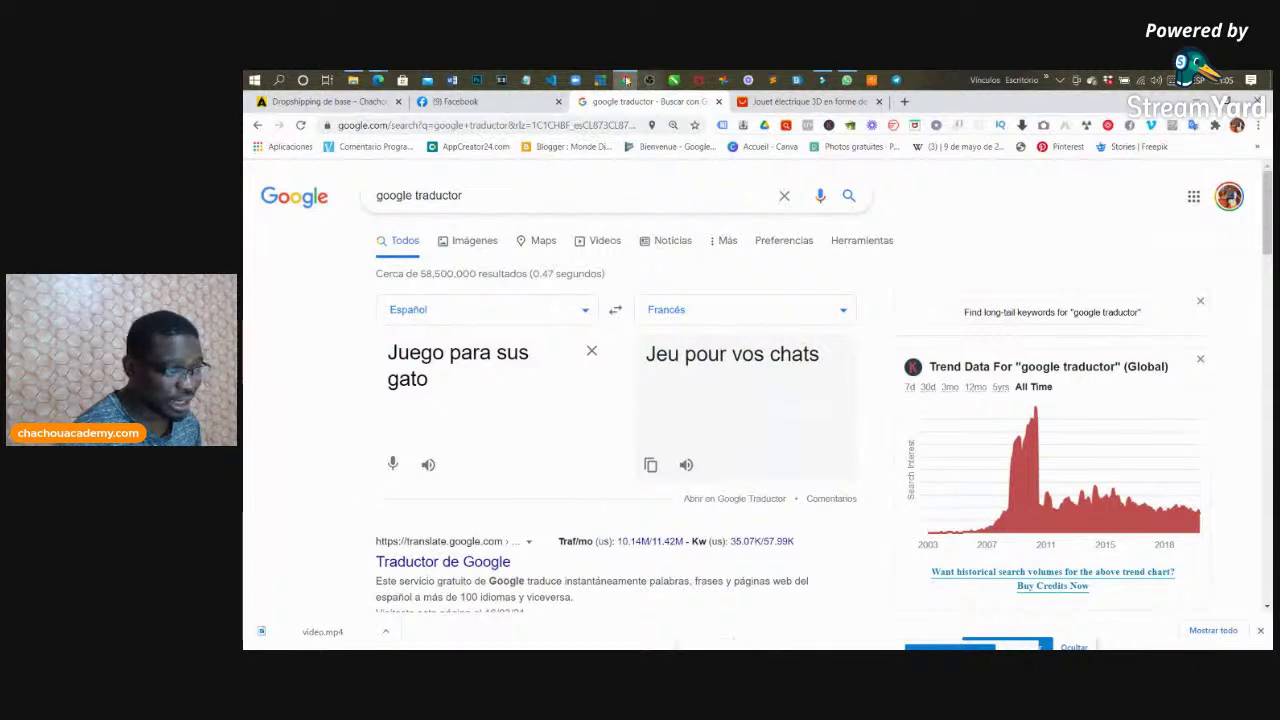
left_click(592, 355)
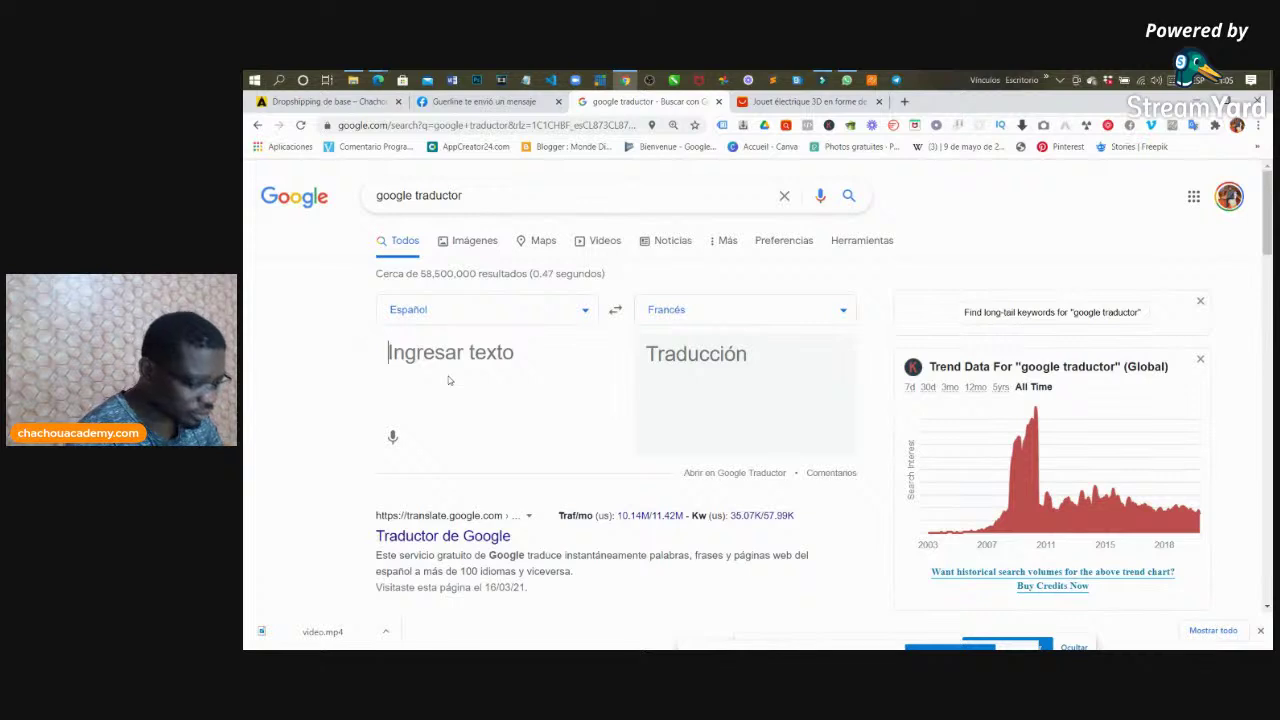
type("Te ")
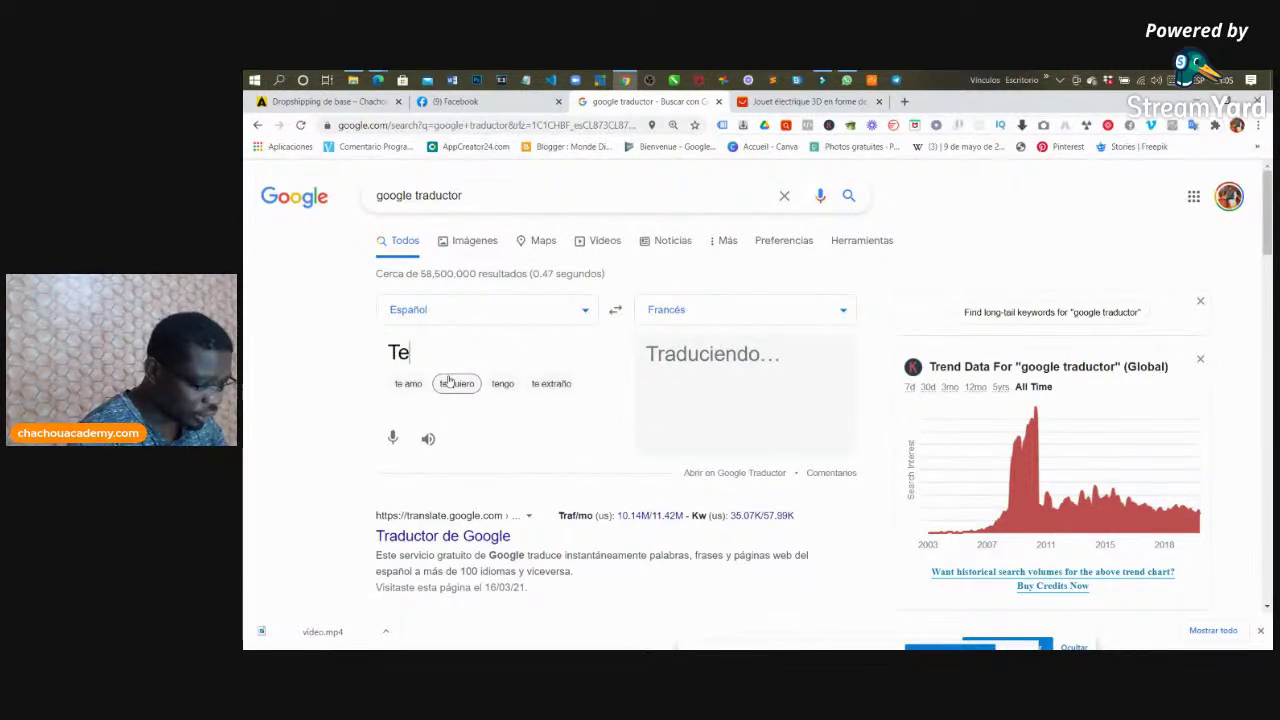
type("gus")
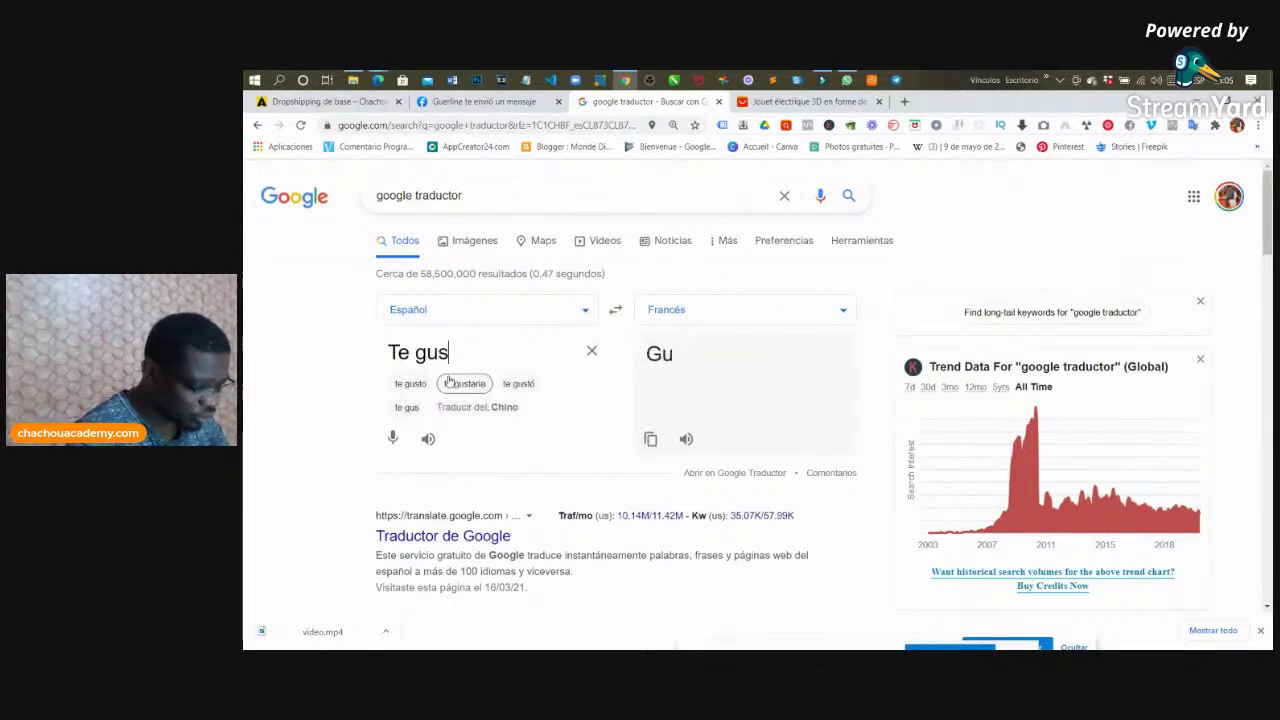
type("tar")
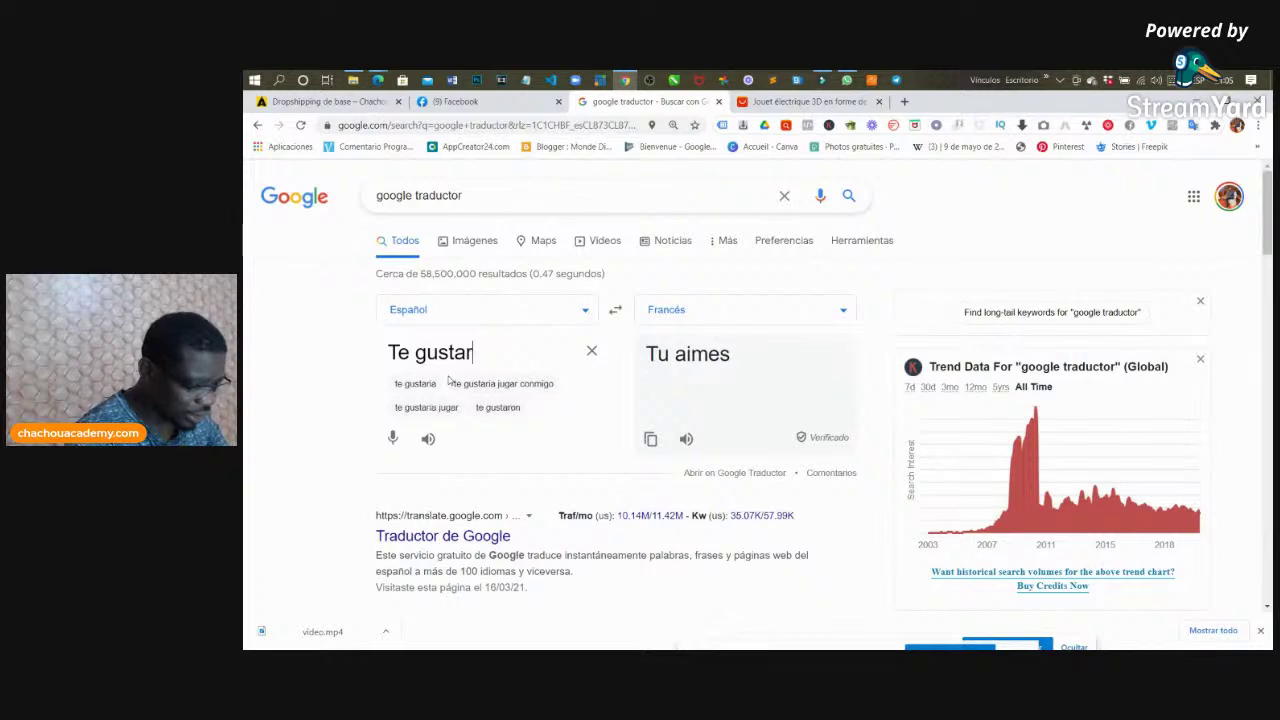
type("ia")
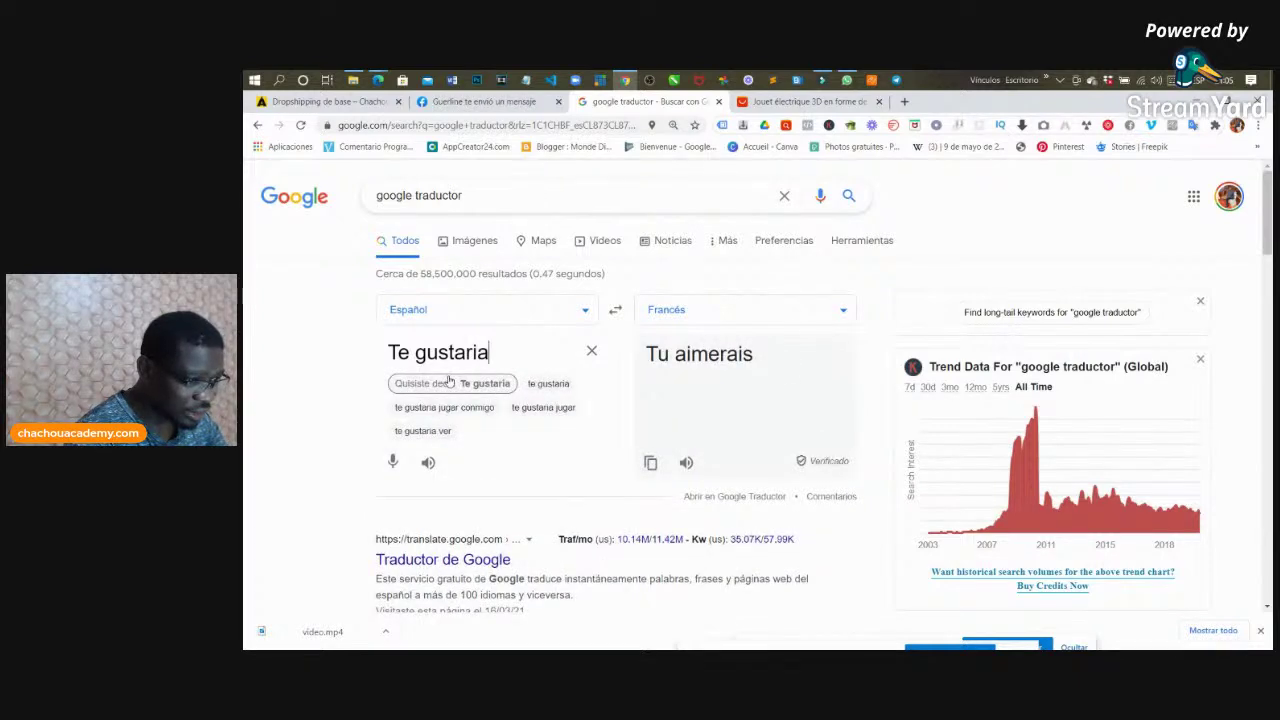
type(" un ")
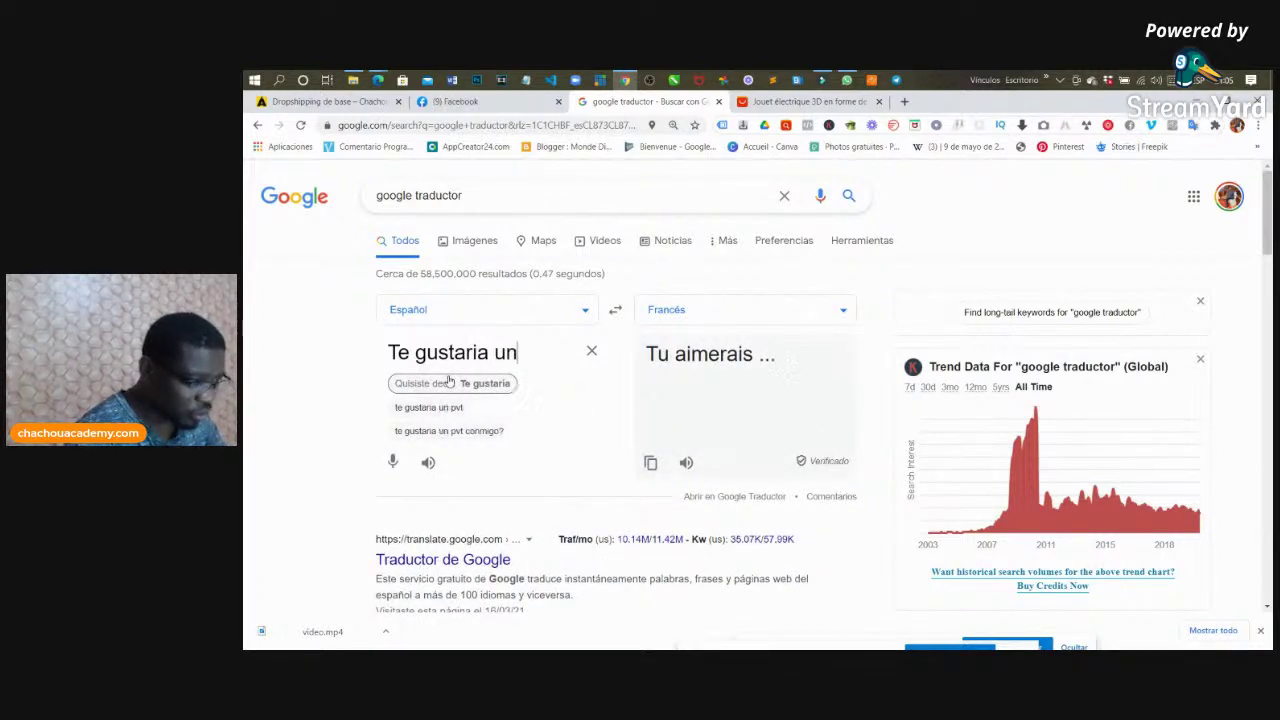
type("b")
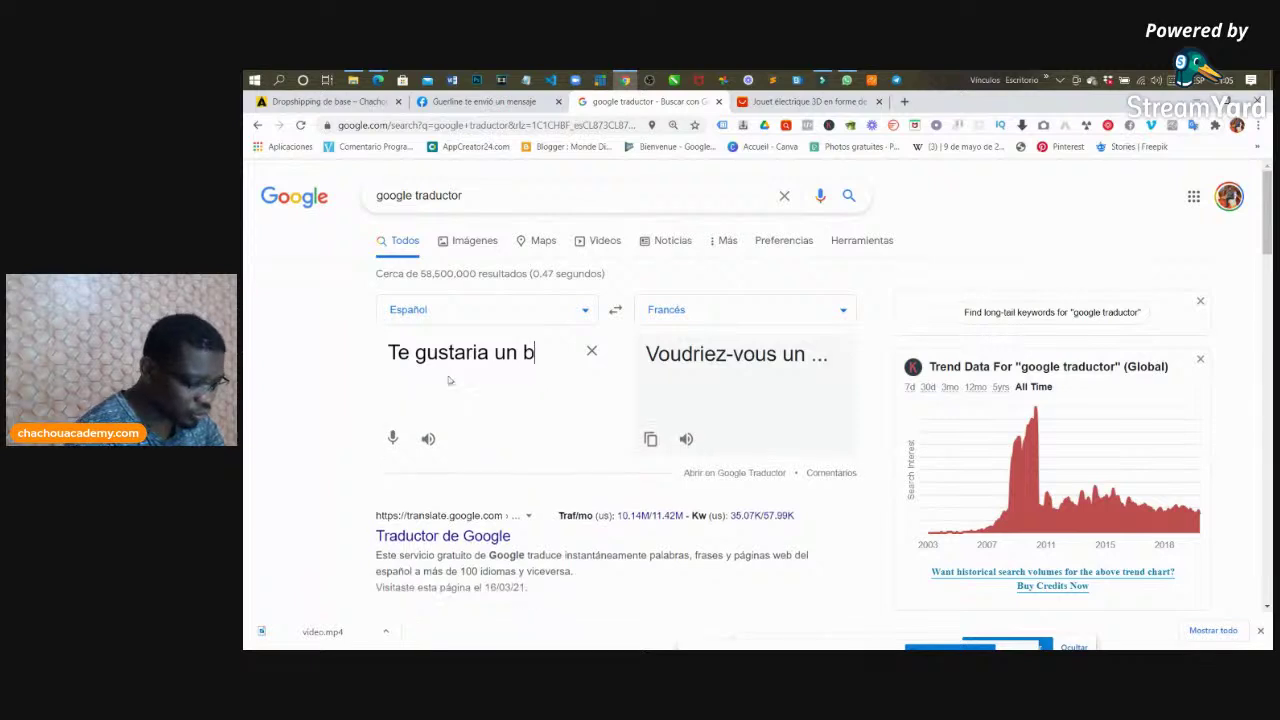
type("uen")
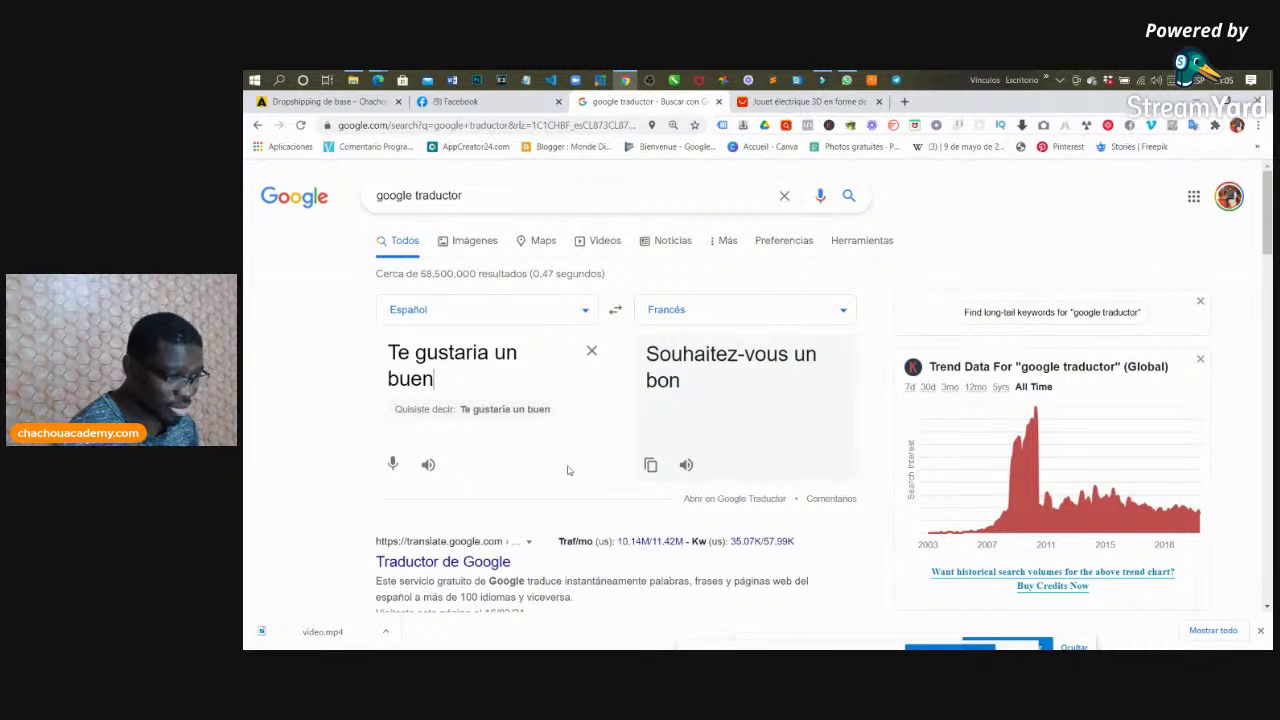
Step: Copy the French translation, add a second Créditos 2 title above the first in Filmora9, and replace its text with "Souhaitez-vous un bon"
left_click(650, 464)
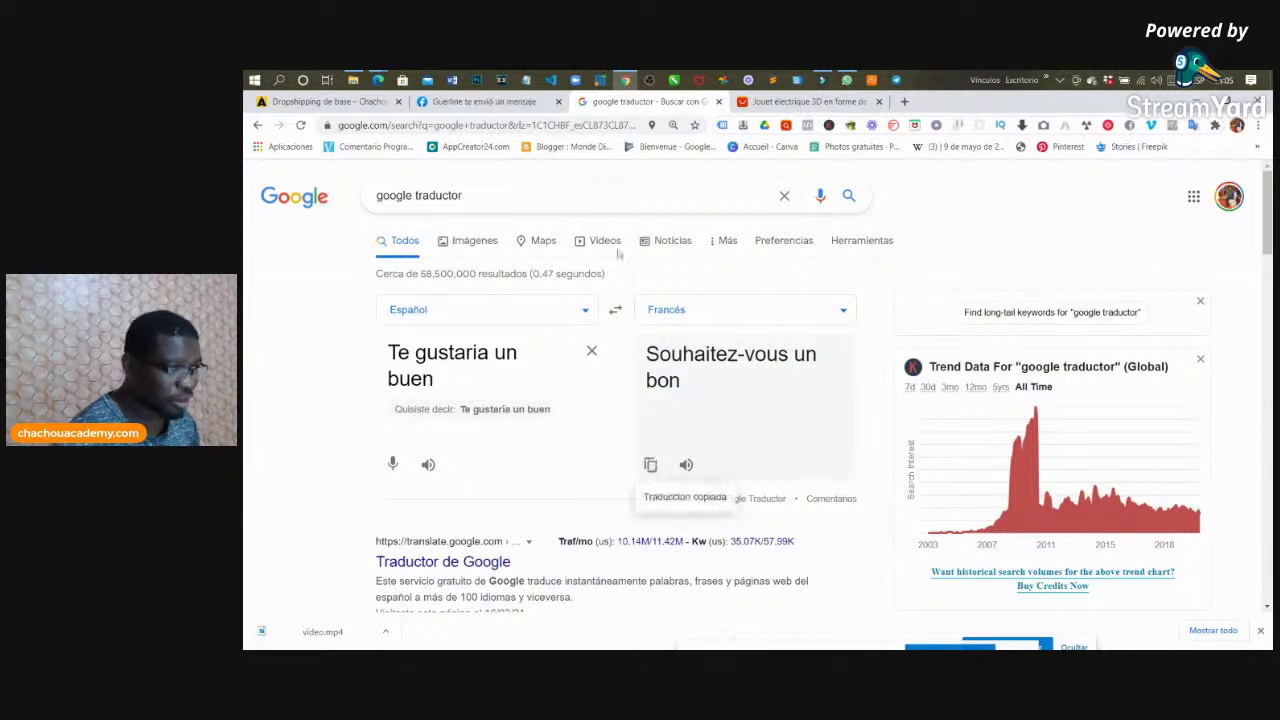
left_click(822, 80)
left_click_drag(580, 188, 508, 494)
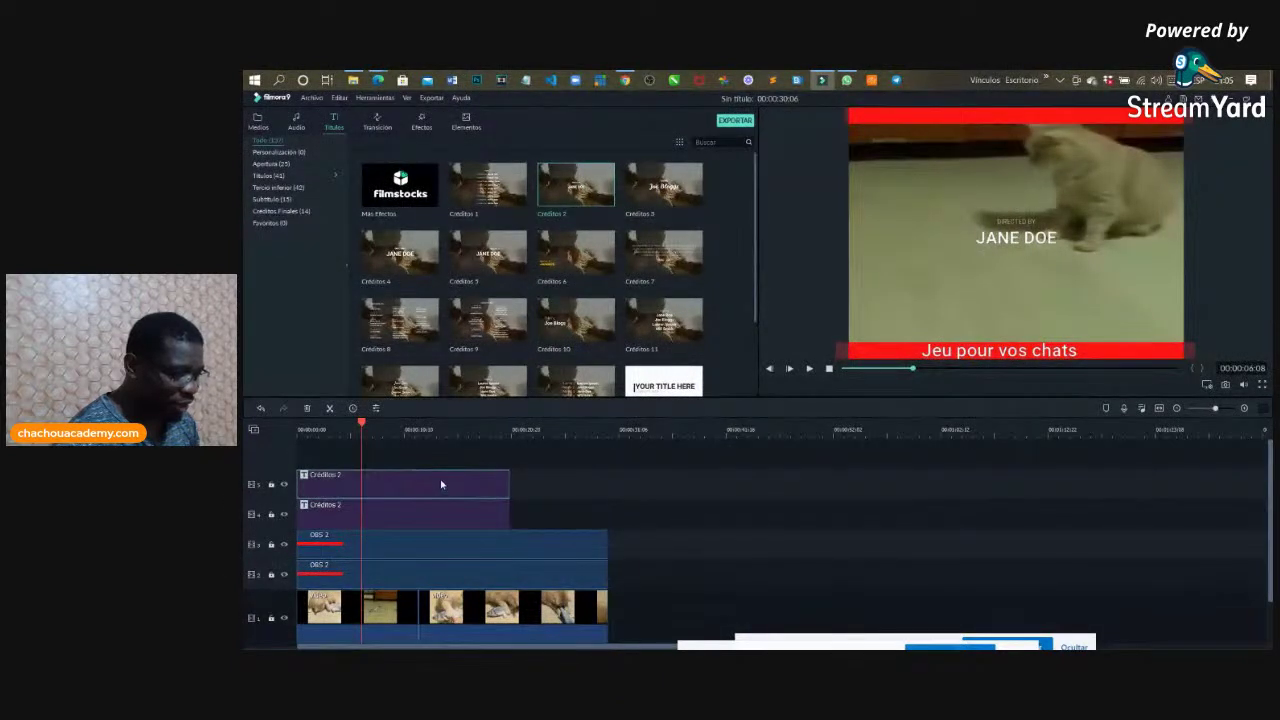
double_click(443, 487)
left_click_drag(466, 199, 424, 189)
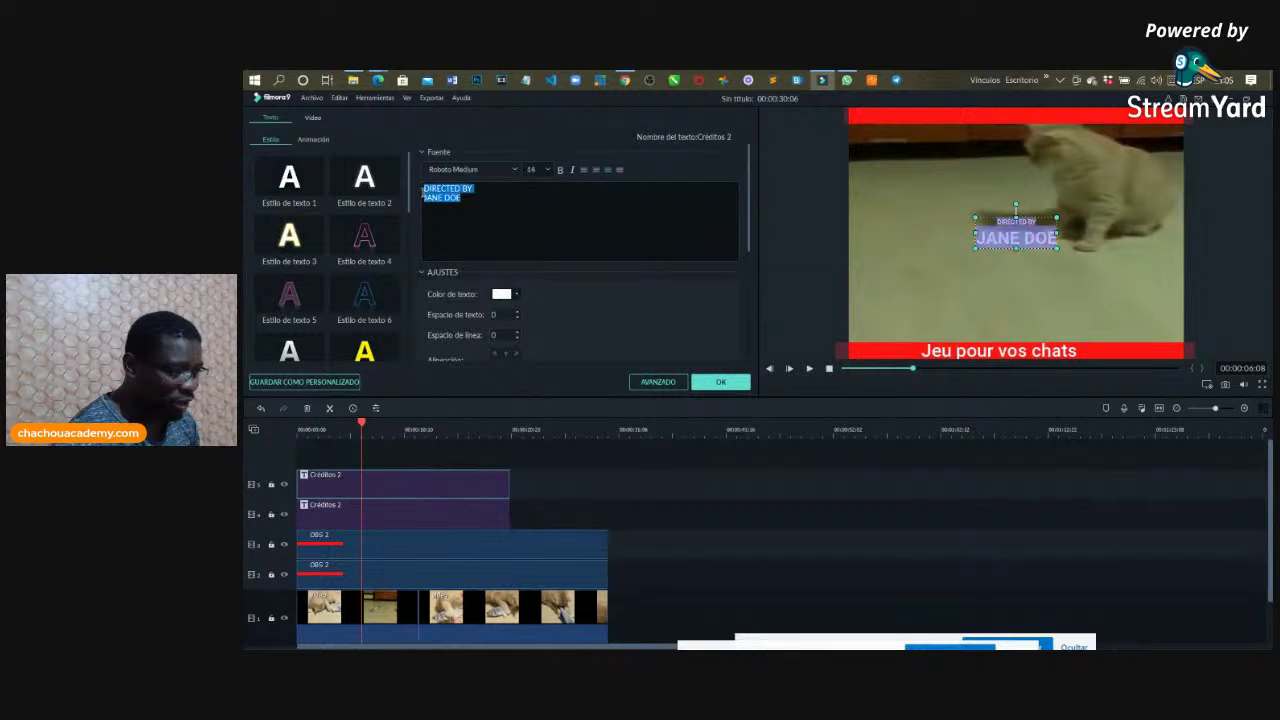
key("ctrl+v")
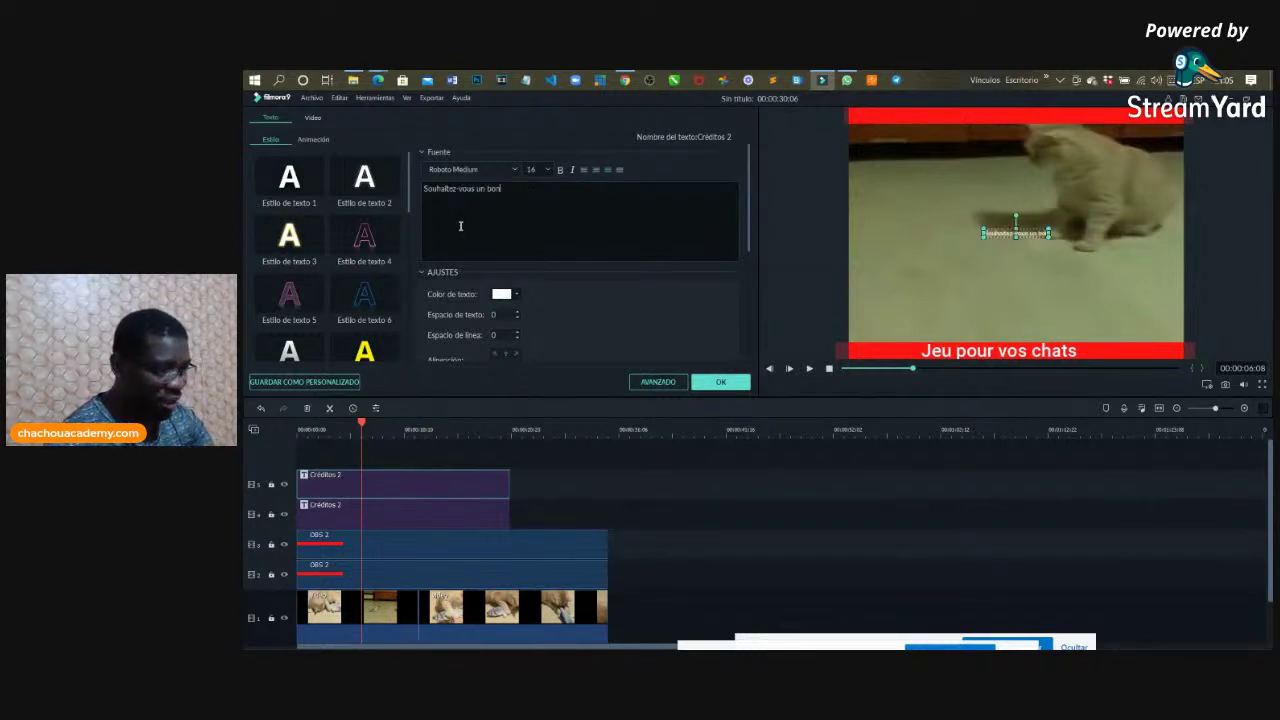
Step: Set the new title's font size to 56 and arrange both titles side by side on the lower red bar, "Souhaitez-vous un bon" first
left_click(533, 169)
scroll(539, 212, "down", 5)
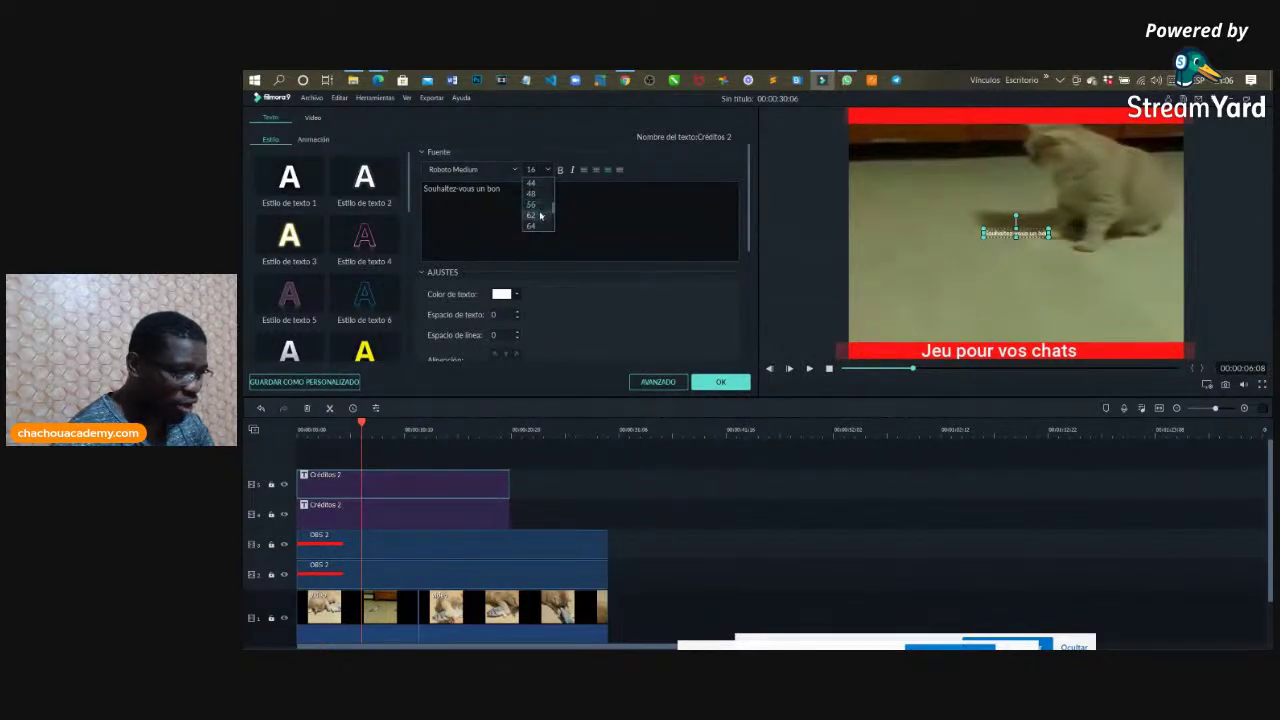
left_click(539, 206)
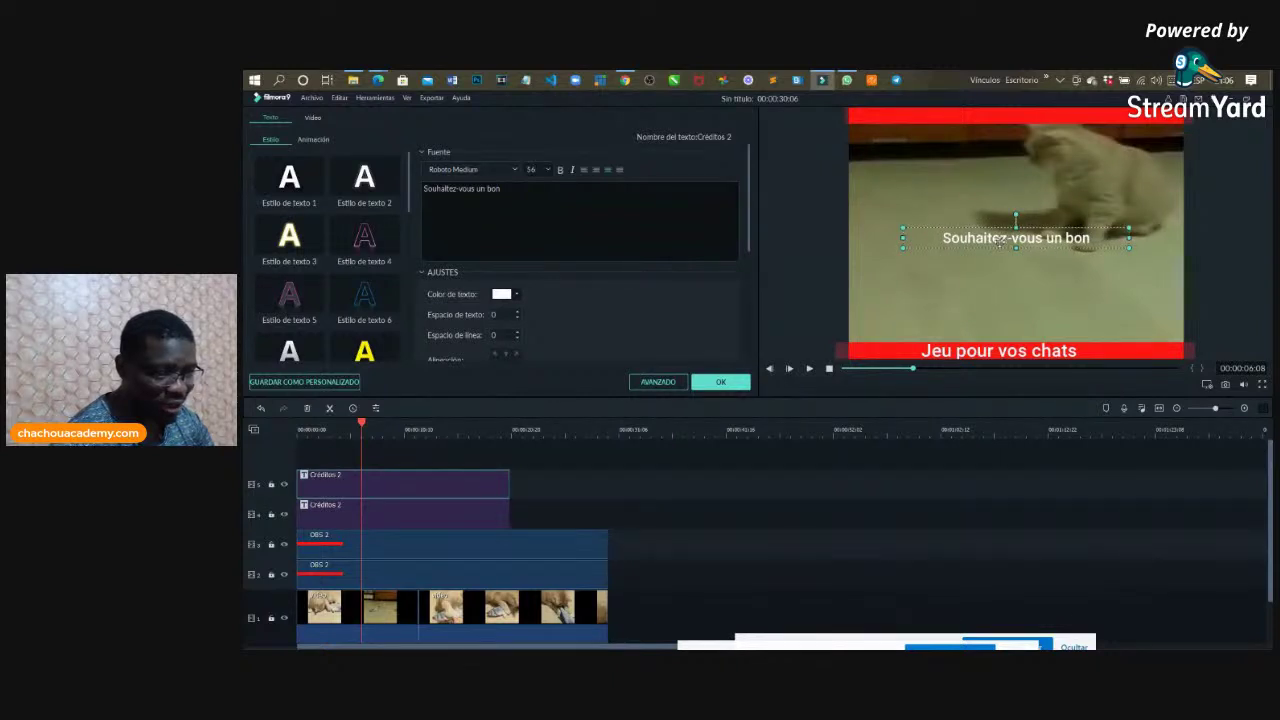
left_click_drag(1000, 245, 1075, 350)
left_click(957, 349)
left_click(959, 316)
left_click_drag(960, 318, 954, 352)
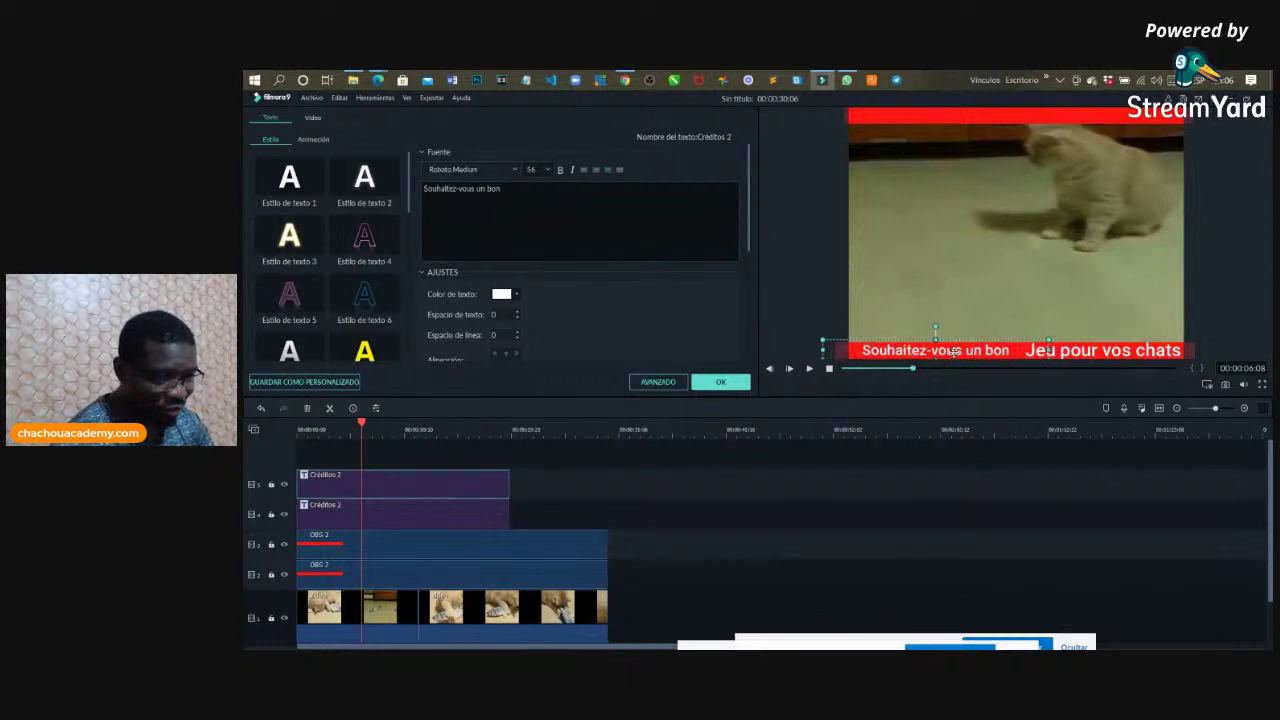
left_click(799, 260)
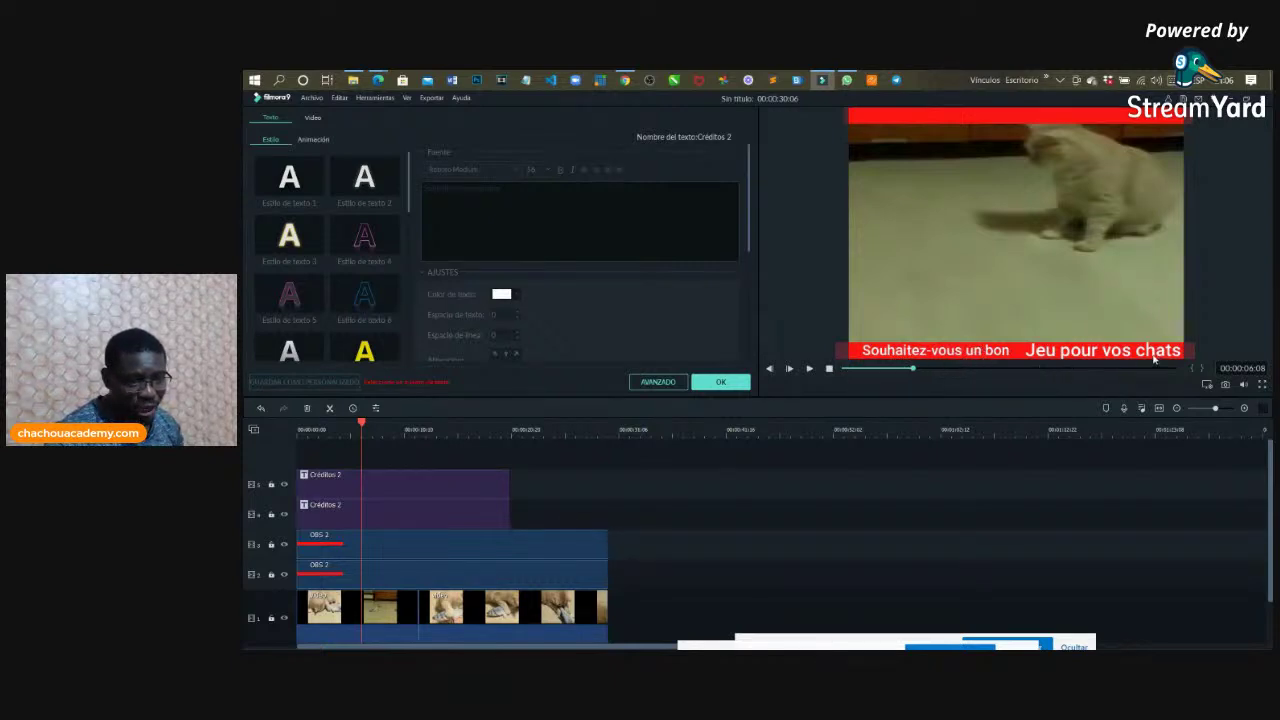
Step: Add a question mark after "Jeu pour vos chats" and shift that title slightly closer to "Souhaitez-vous un bon"
left_click(1122, 349)
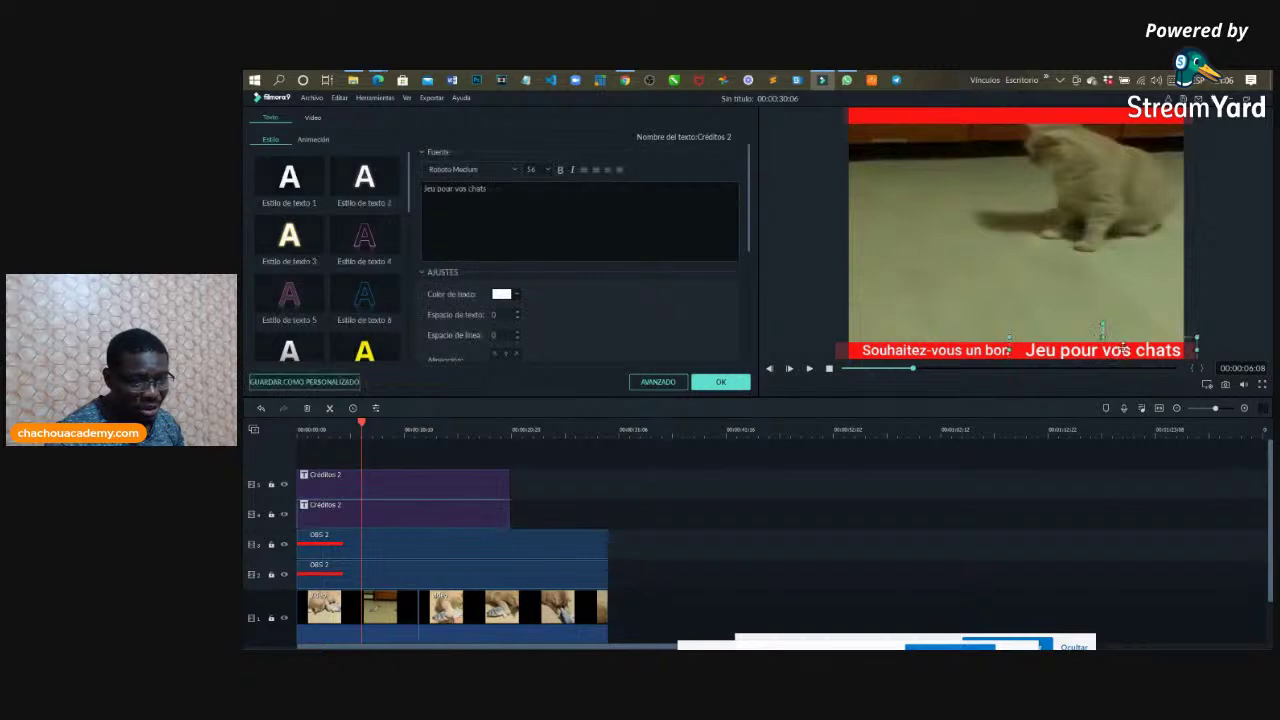
left_click(498, 191)
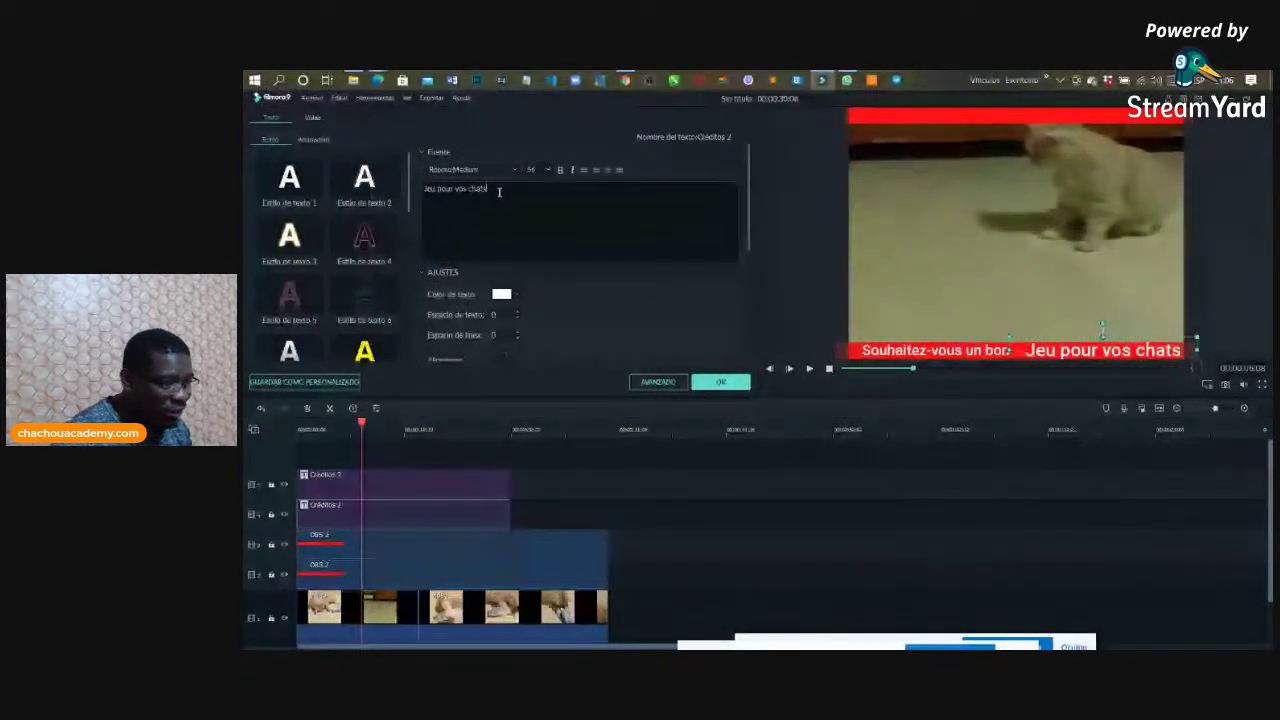
type("?")
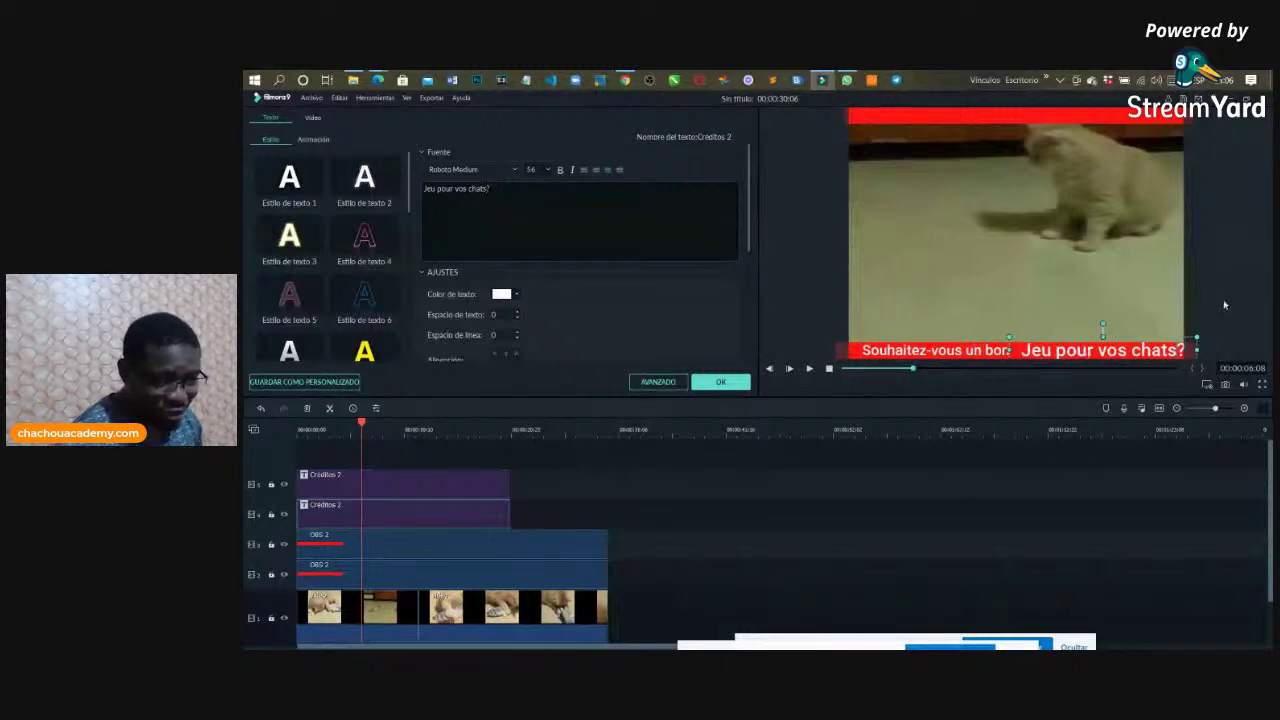
left_click_drag(1135, 352, 1131, 357)
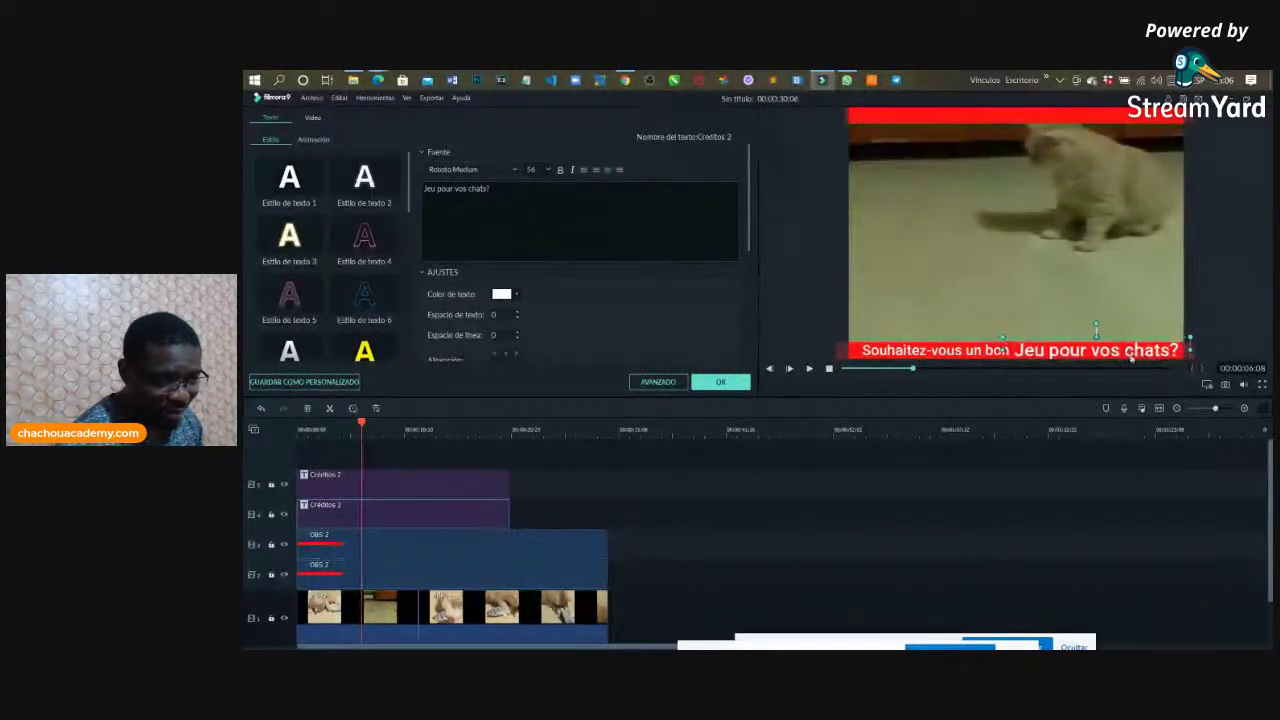
left_click(799, 259)
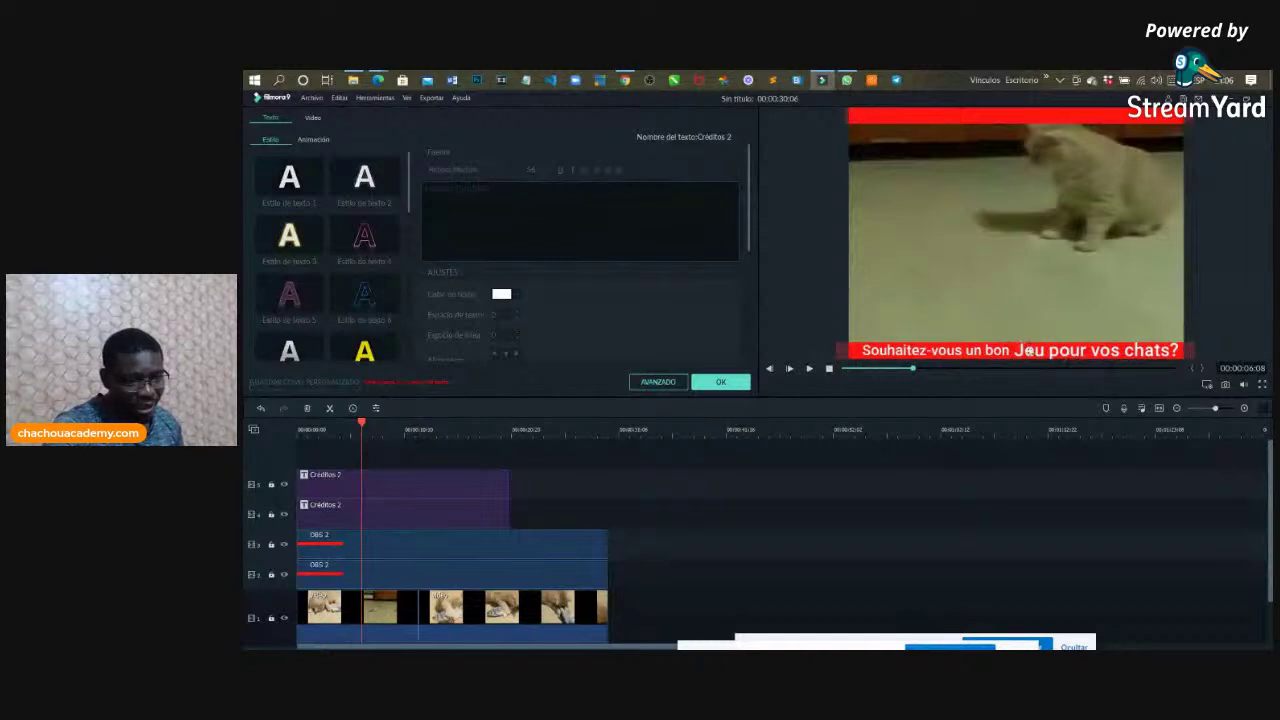
Step: Change the initial "J" to lowercase so the second part reads "jeu pour vos chats?", and accept the title edits
left_click(1028, 351)
left_click(428, 189)
key("BackSpace")
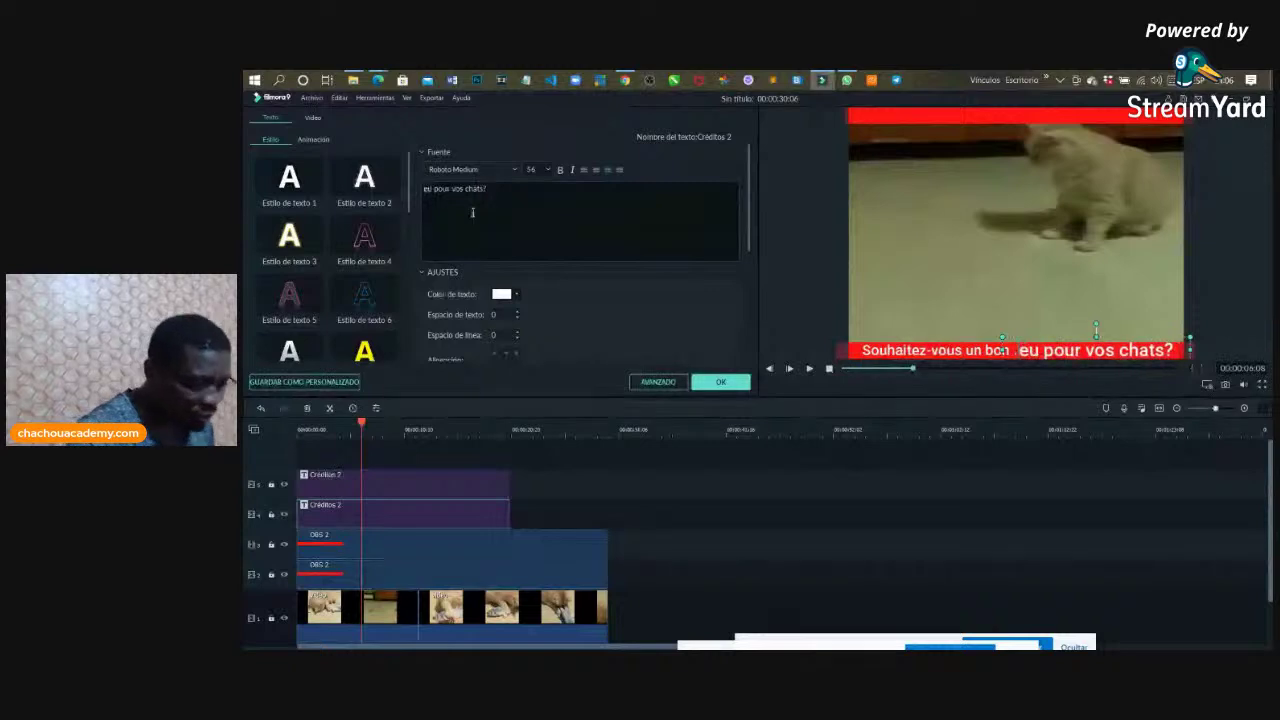
type("j")
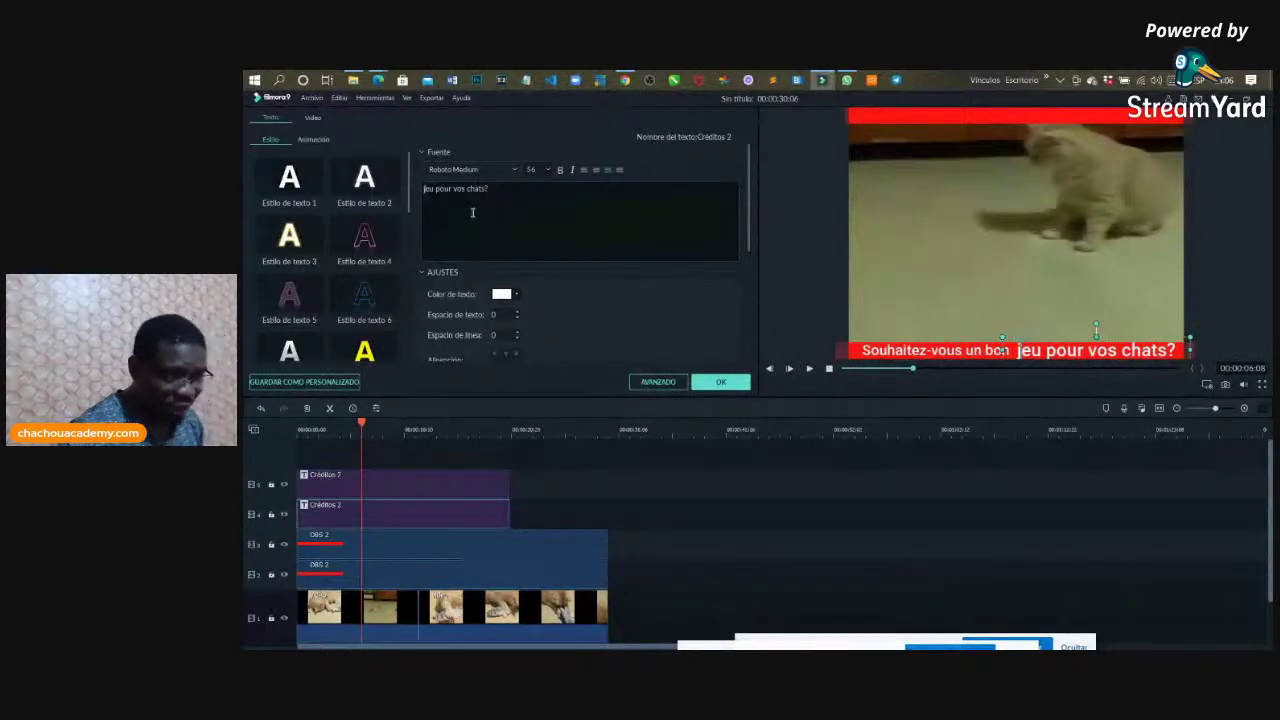
left_click(798, 249)
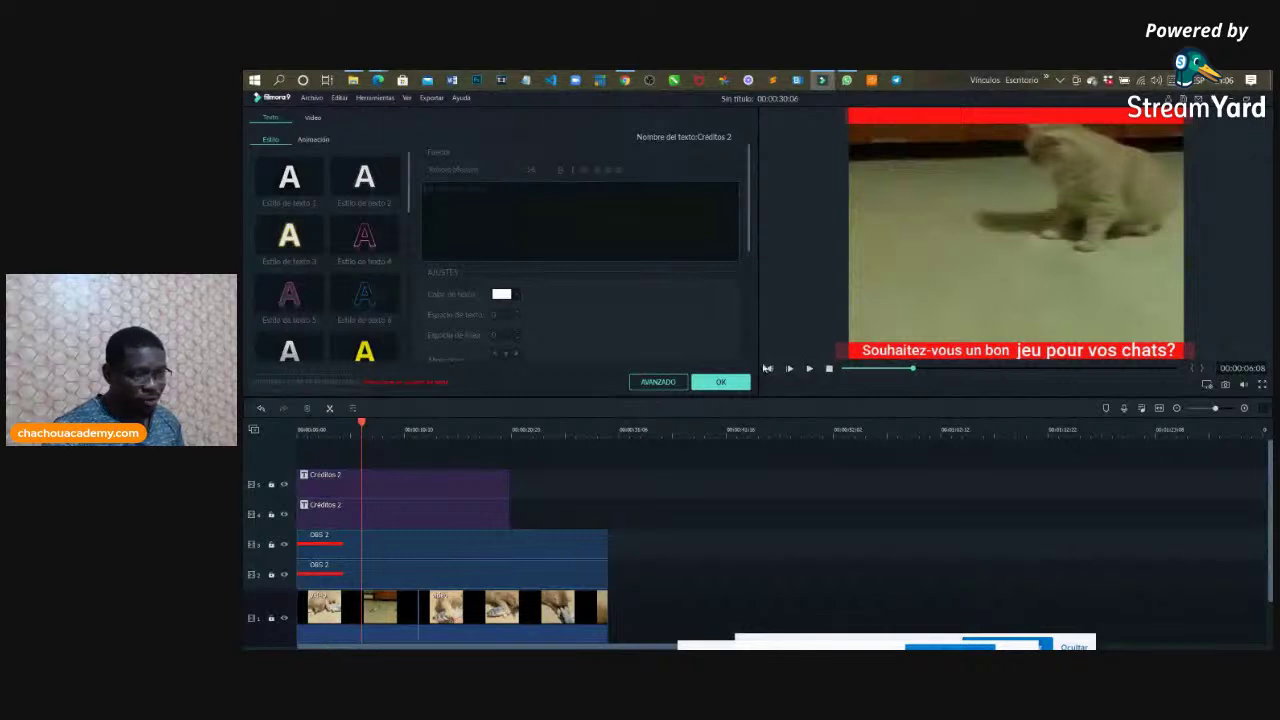
left_click(721, 385)
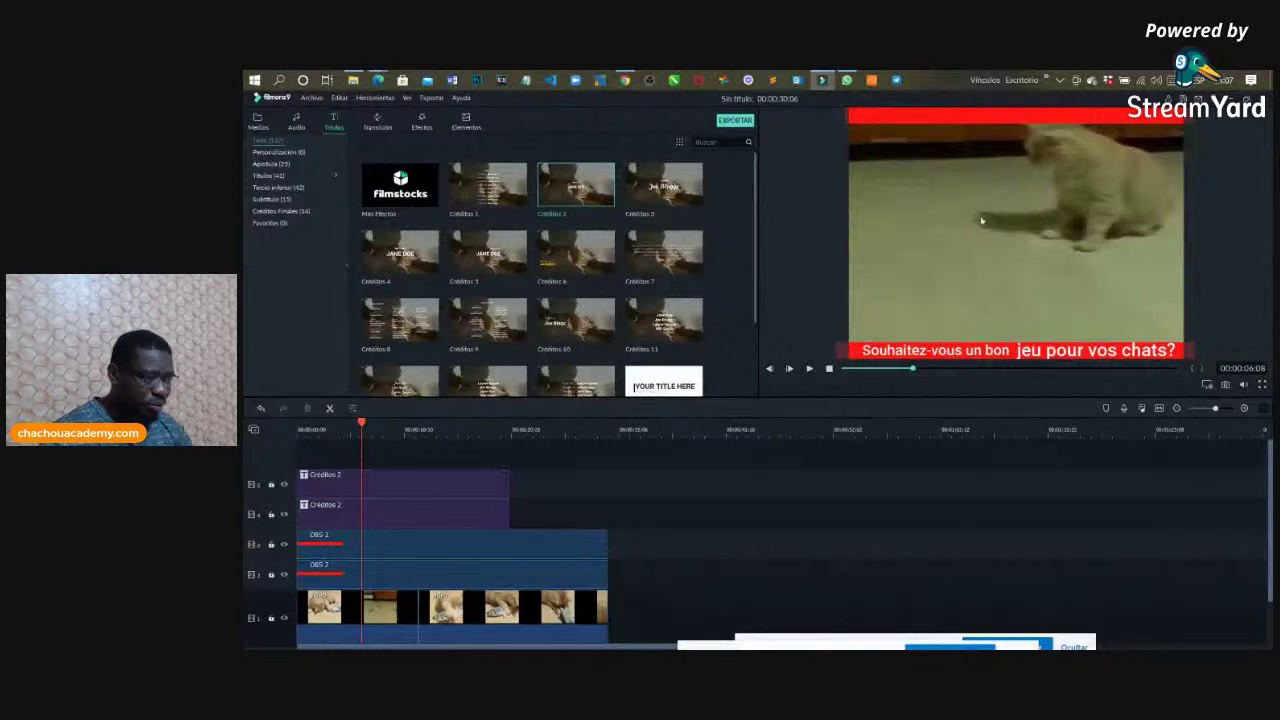
Step: Translate "Esta juego es mas linda que todos" from Spanish to French in Chrome and return to Filmora9 with the translation copied
left_click(625, 80)
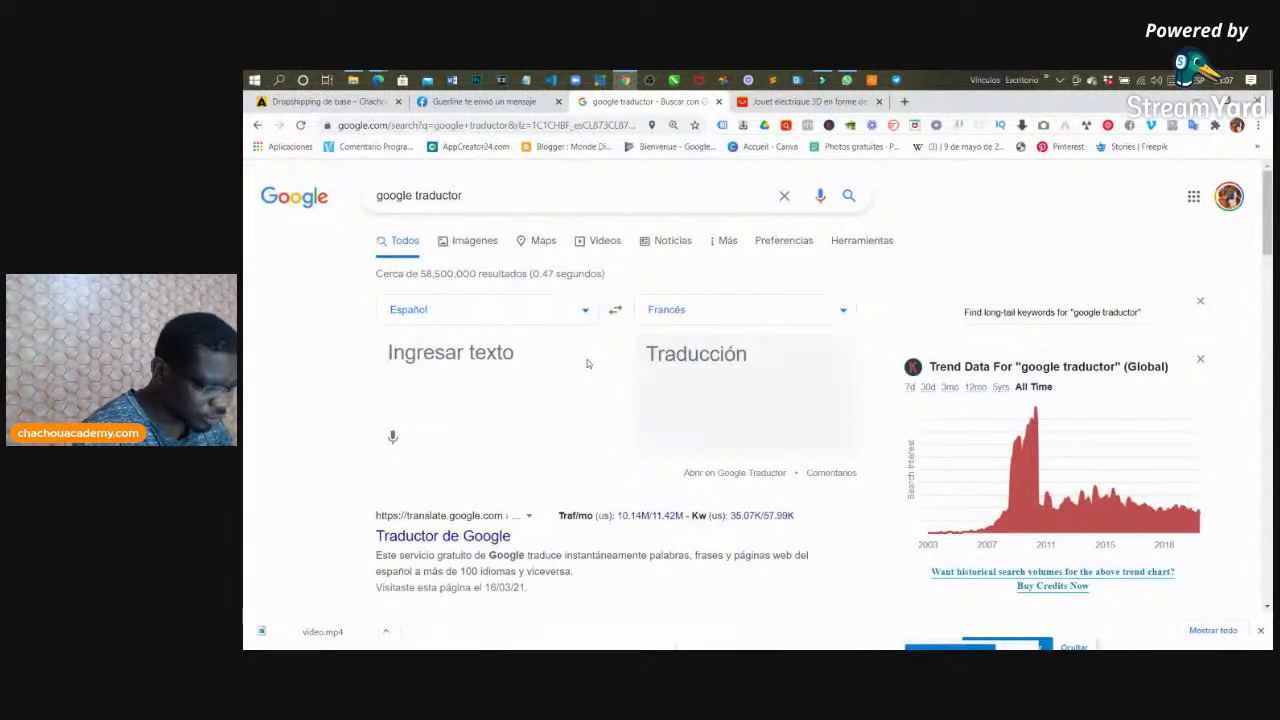
type("Esta ")
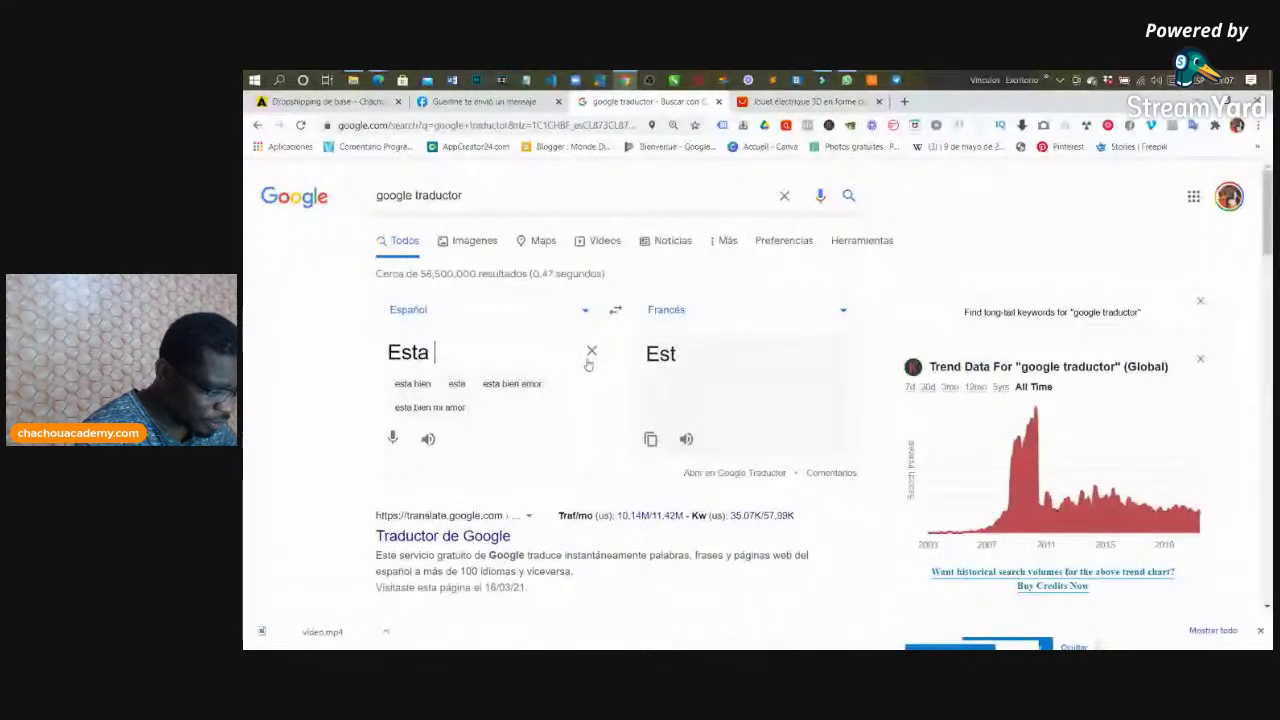
type("jue")
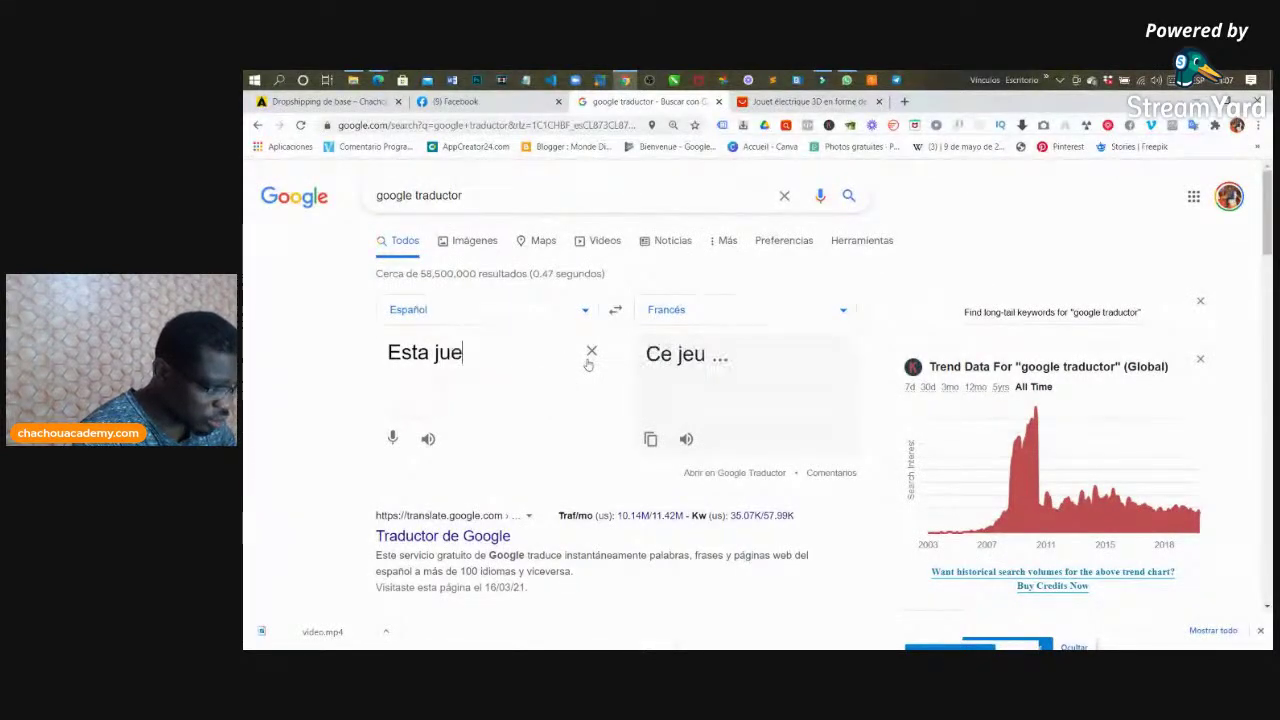
type("go es ma")
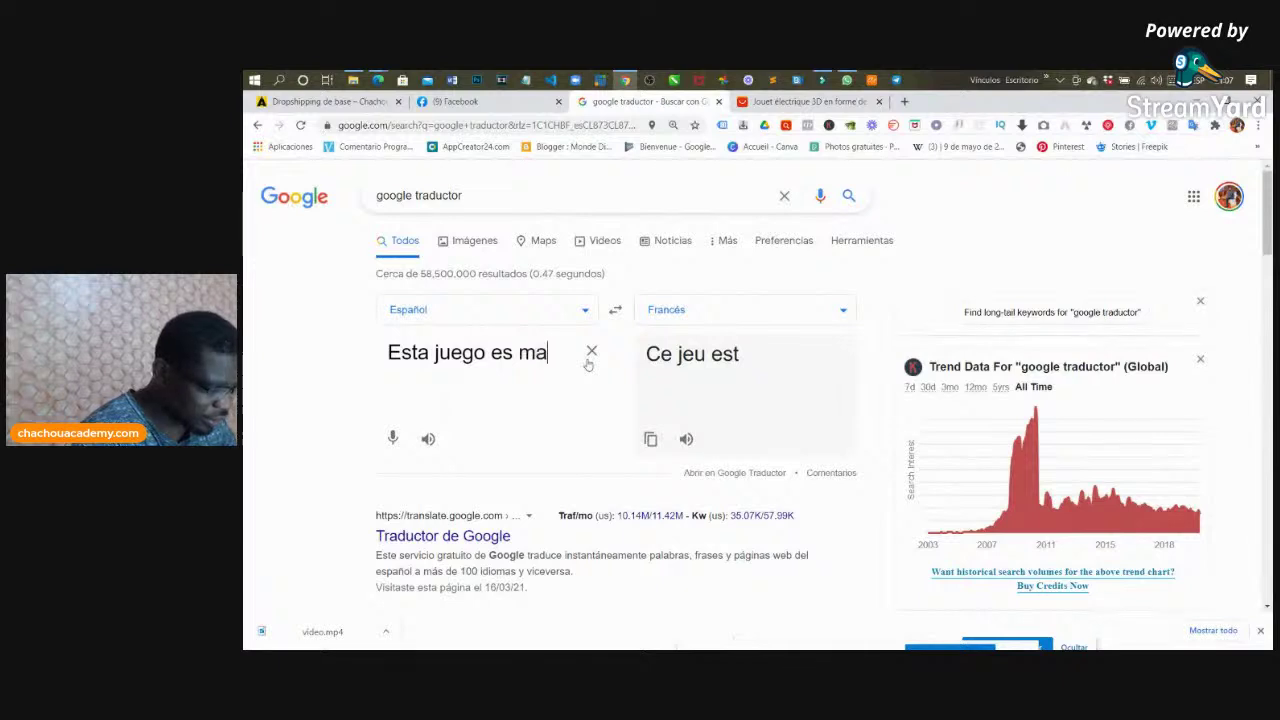
type("s linda ")
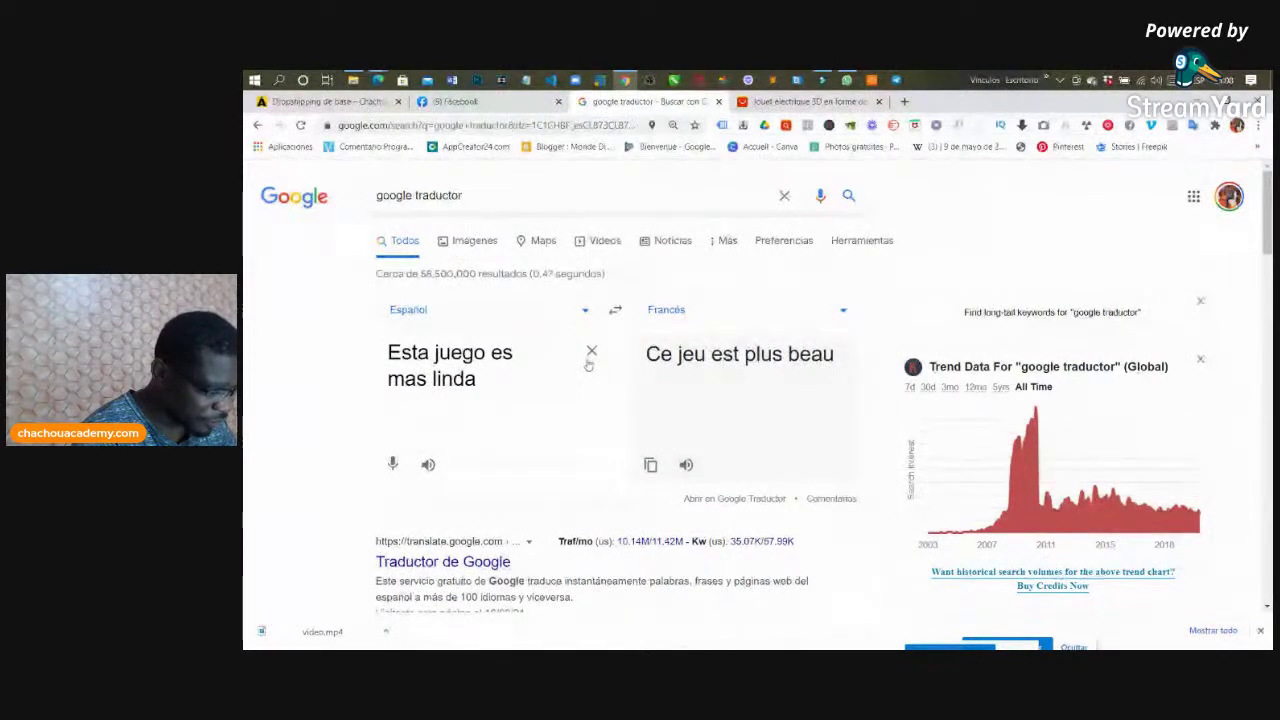
type("que todos")
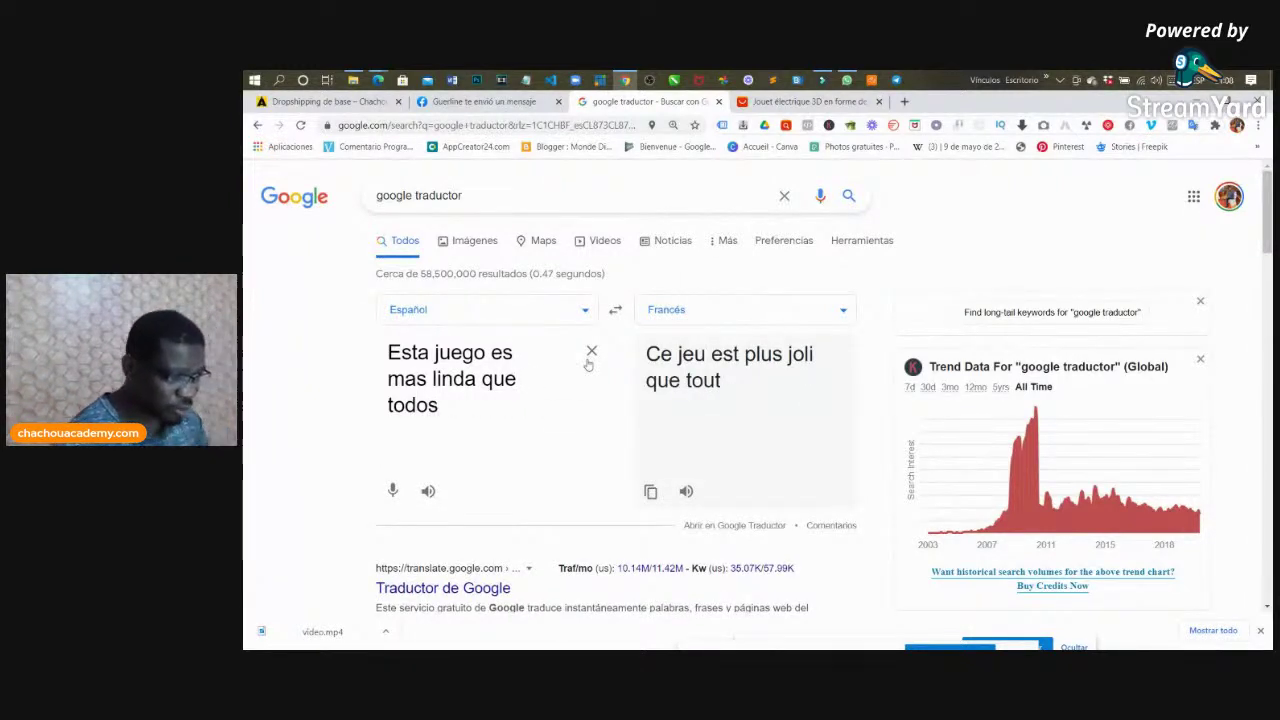
left_click(650, 492)
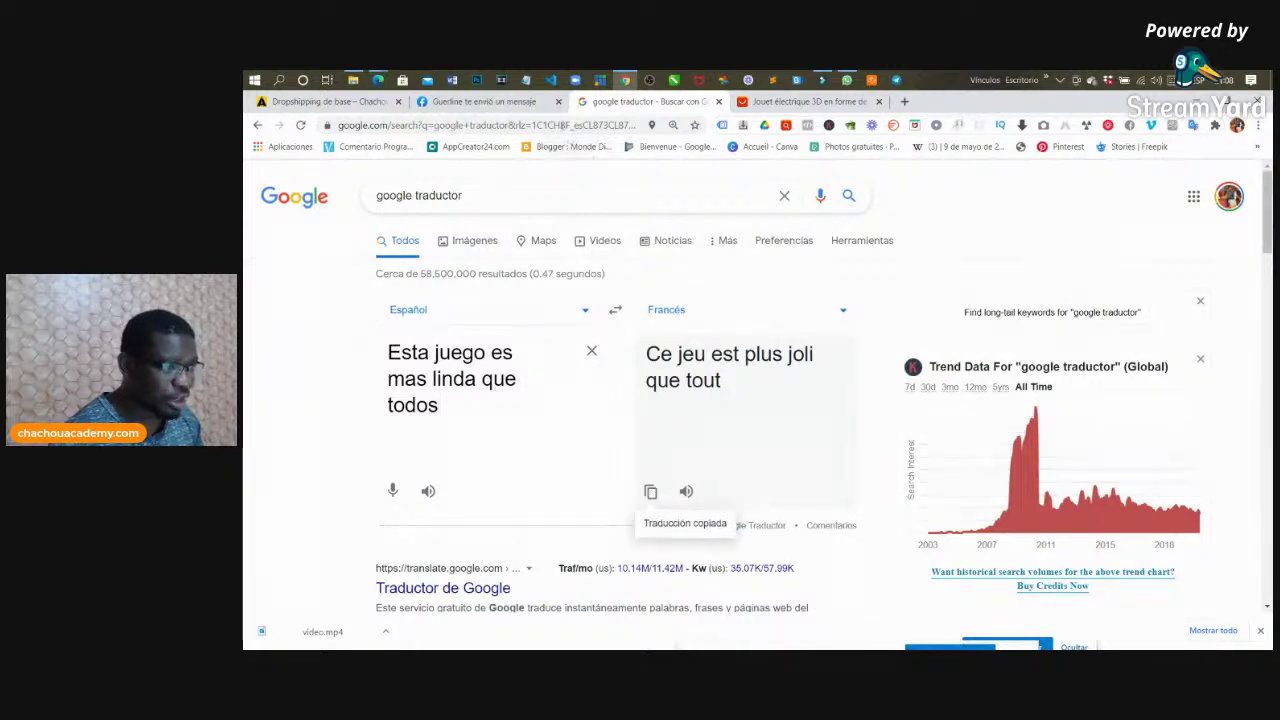
left_click(822, 80)
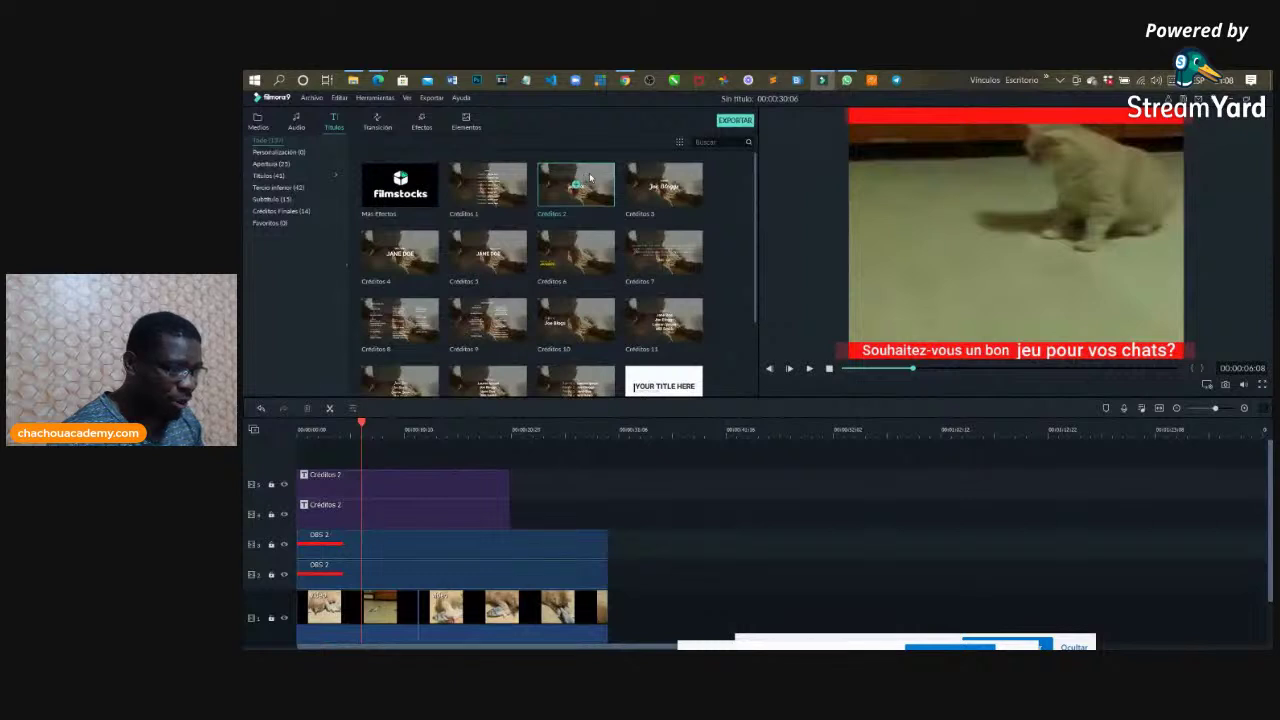
Step: Add a Créditos 2 title on a new top track from the video's start and replace its text with the copied "Ce jeu est plus joli que tout"
left_click_drag(591, 180, 440, 487)
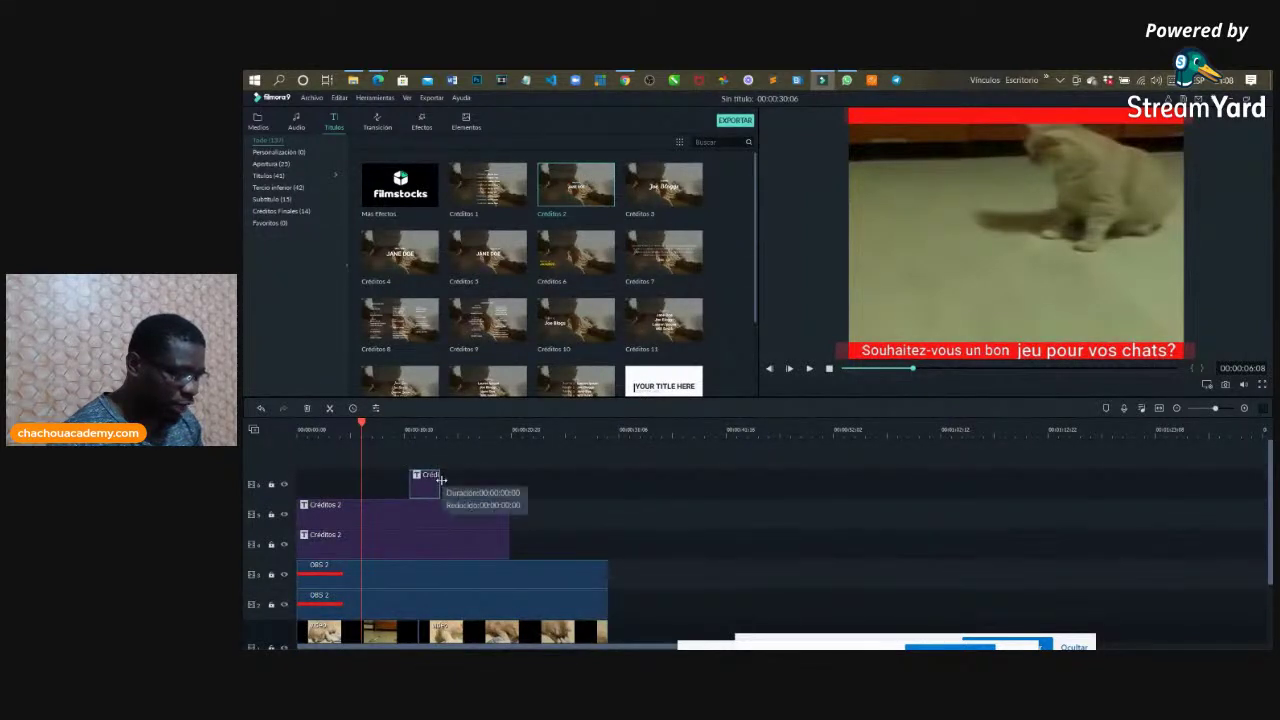
left_click_drag(410, 485, 297, 485)
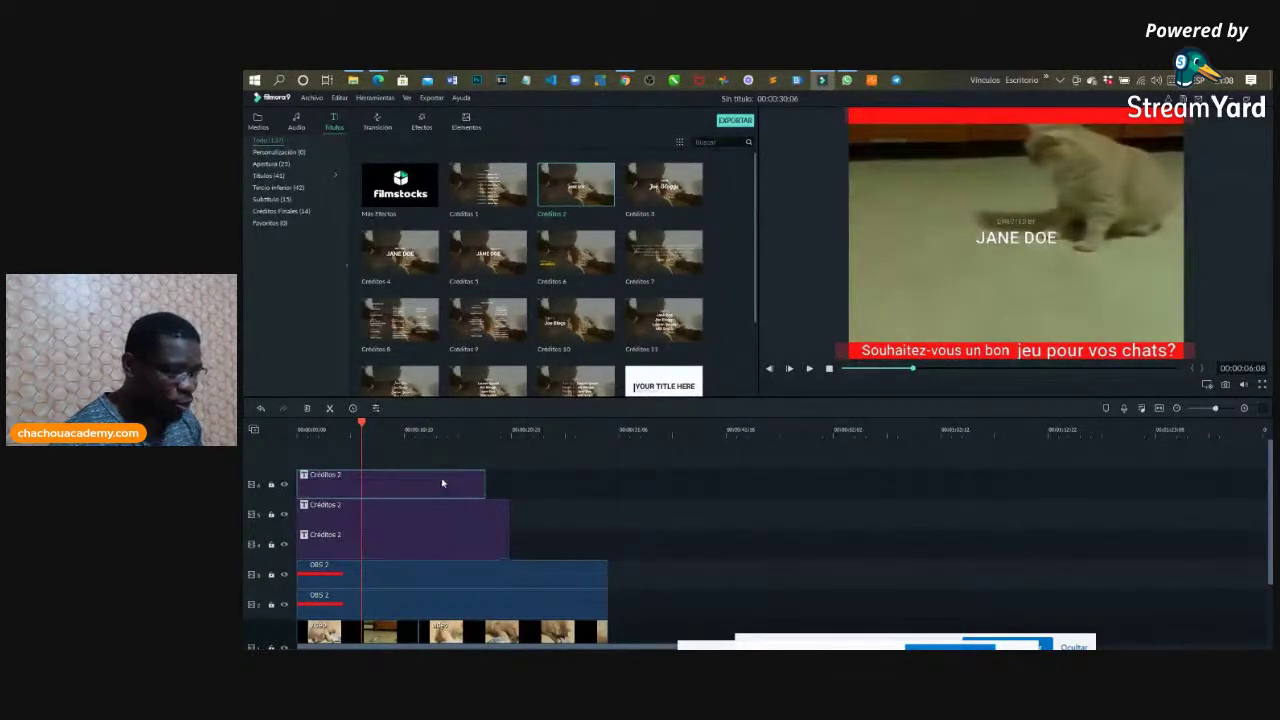
double_click(442, 483)
key("ctrl+a")
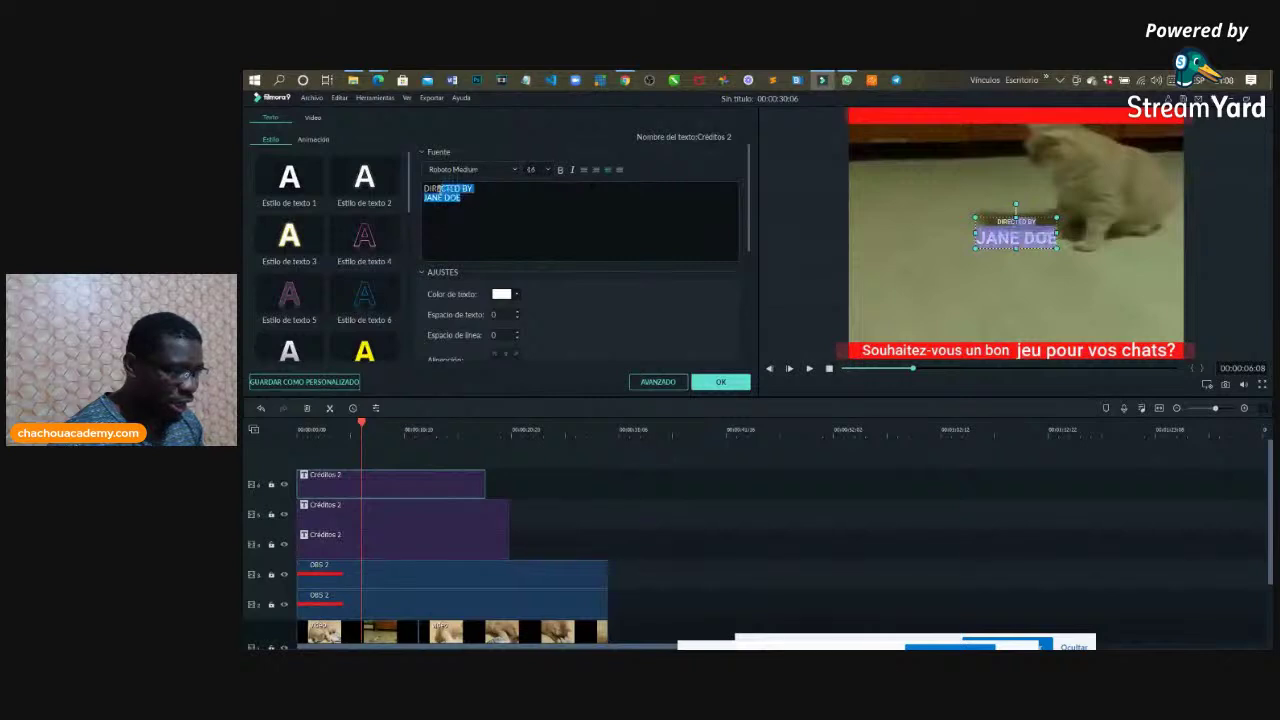
key("Delete")
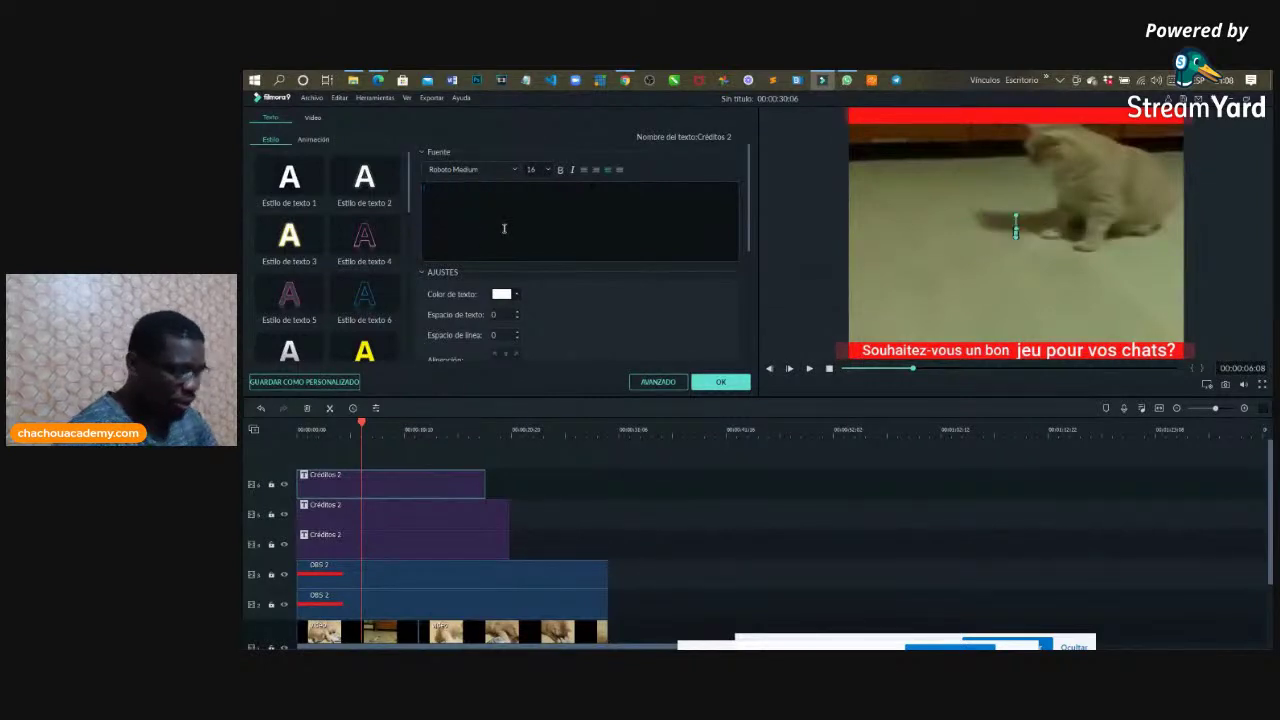
key("ctrl+v")
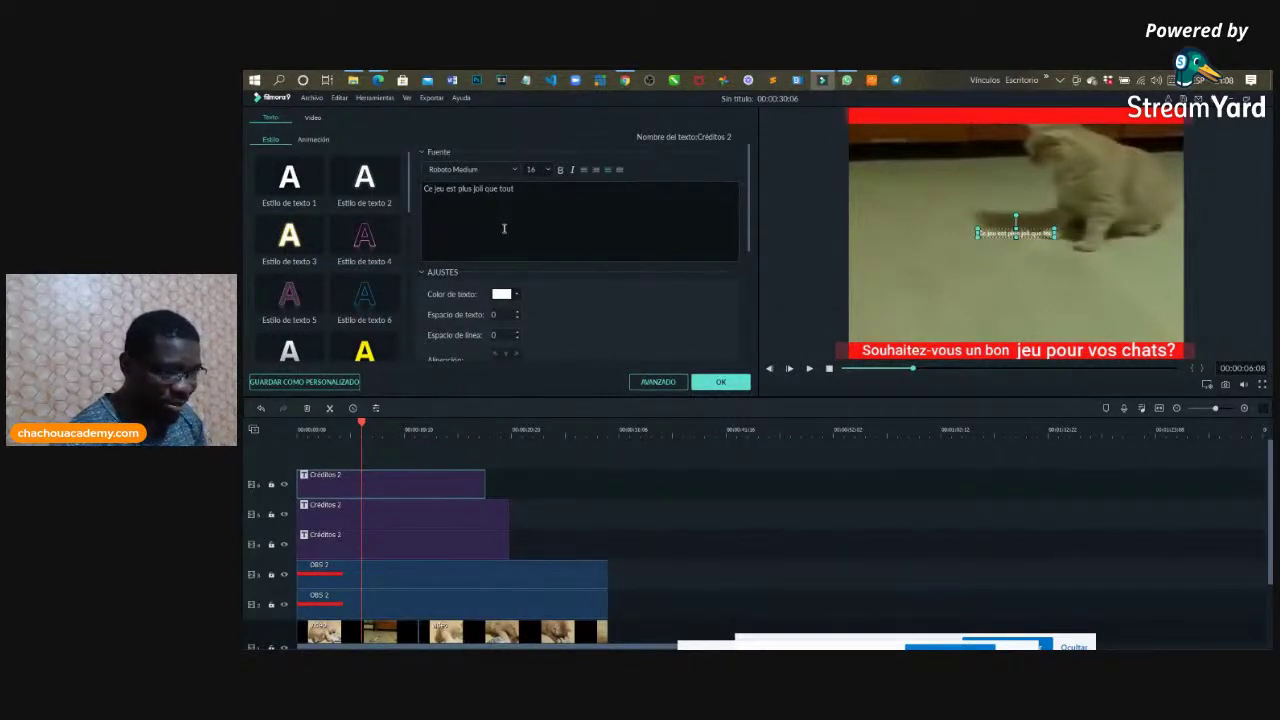
Step: Set the "Ce jeu est plus joli que tout" font size to 36, shift the text toward the picture's right edge, and accept the title
left_click(547, 169)
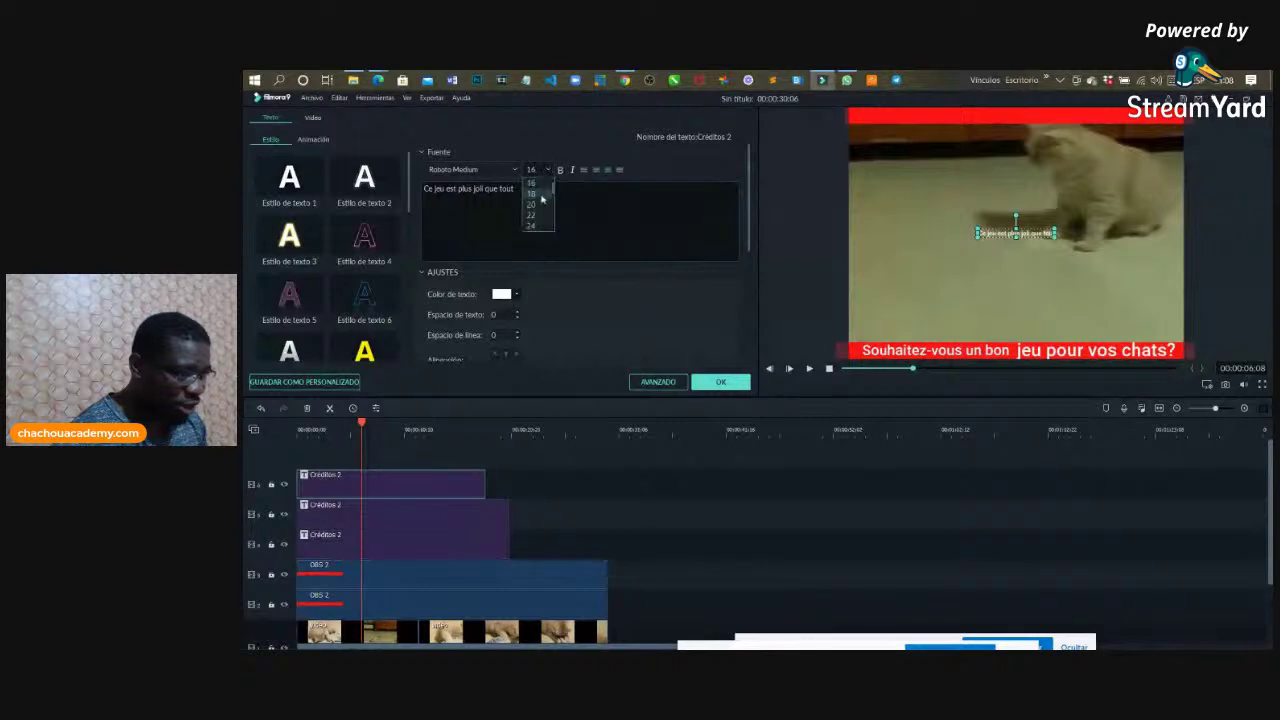
scroll(538, 210, "down", 3)
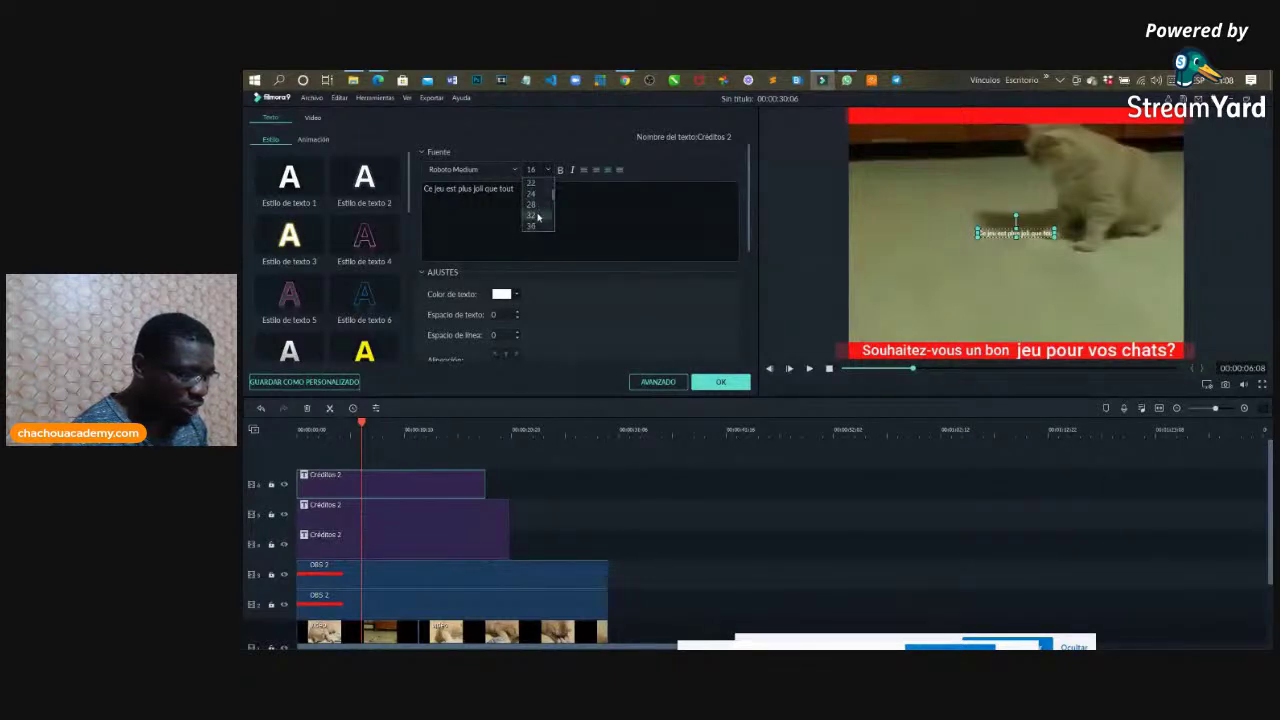
left_click(533, 225)
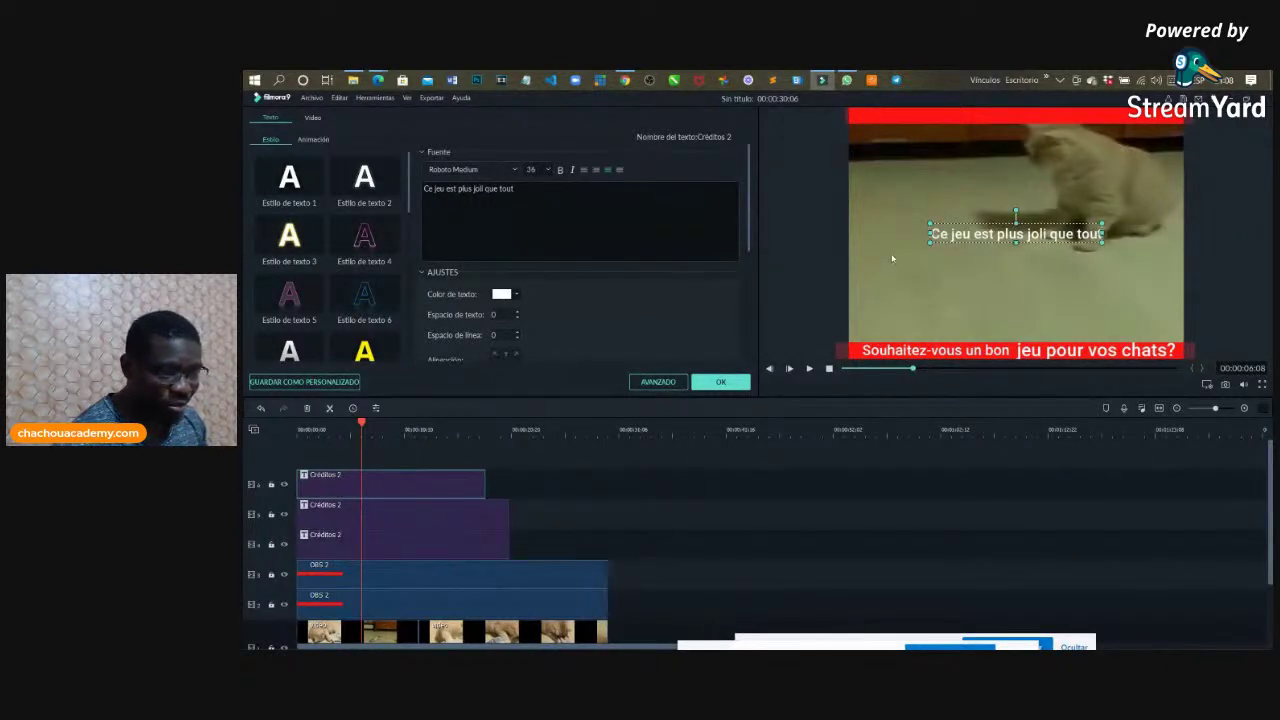
left_click(822, 241)
left_click(1030, 248)
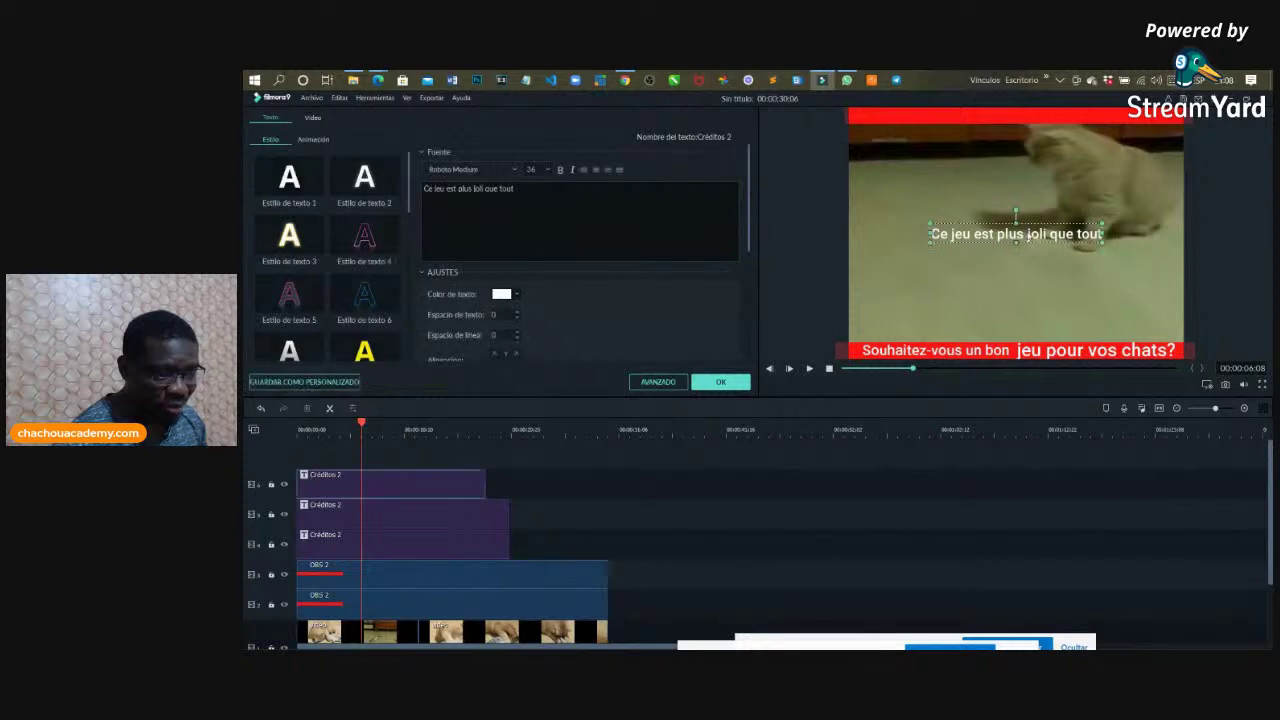
left_click_drag(1028, 235, 1088, 245)
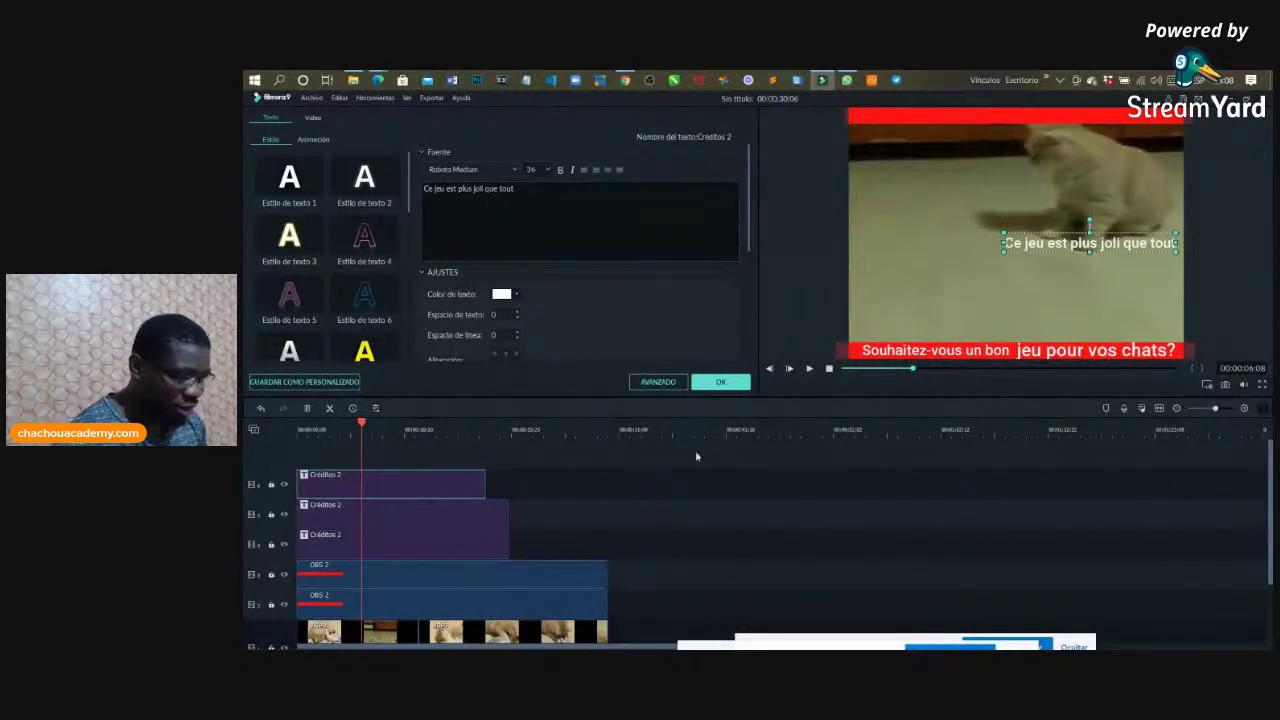
left_click(720, 382)
Step: Extend both lower-bar caption clips to the end of the video, keeping the "Ce jeu est plus joli que tout" clip at the timeline start
left_click_drag(434, 485, 555, 485)
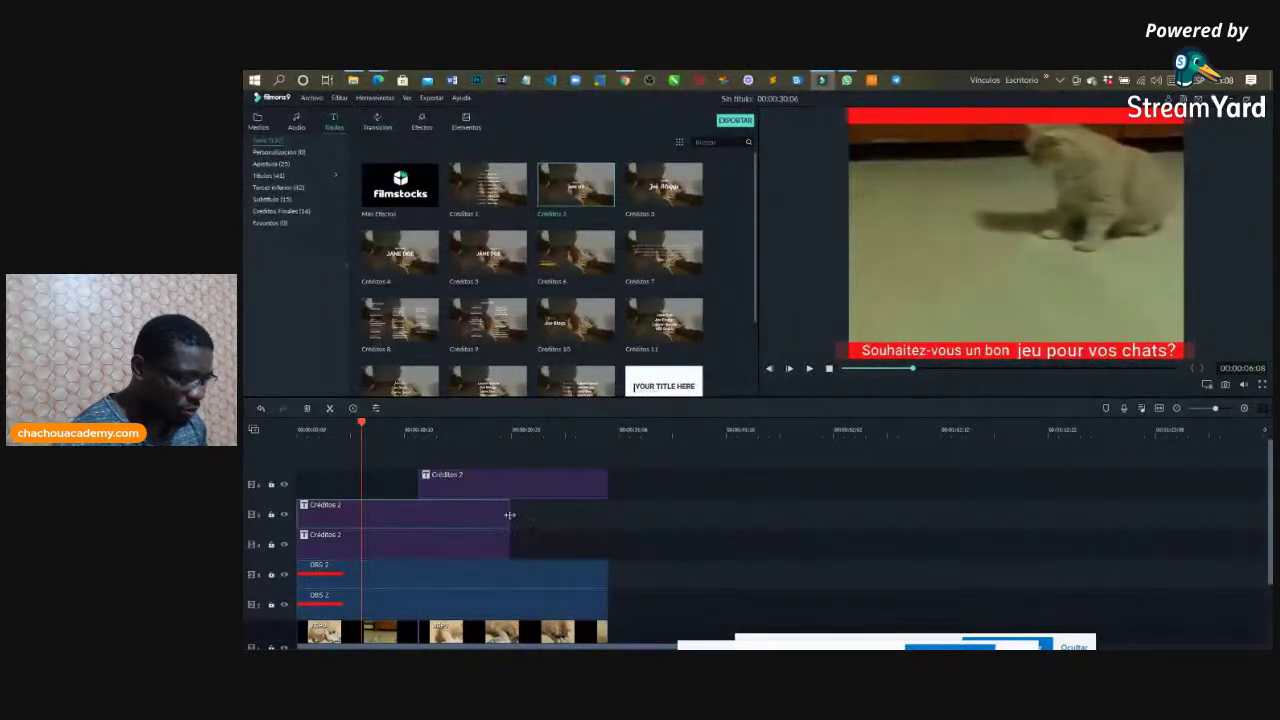
left_click_drag(508, 515, 606, 519)
left_click(511, 552)
left_click_drag(511, 544, 606, 547)
left_click_drag(564, 496, 434, 492)
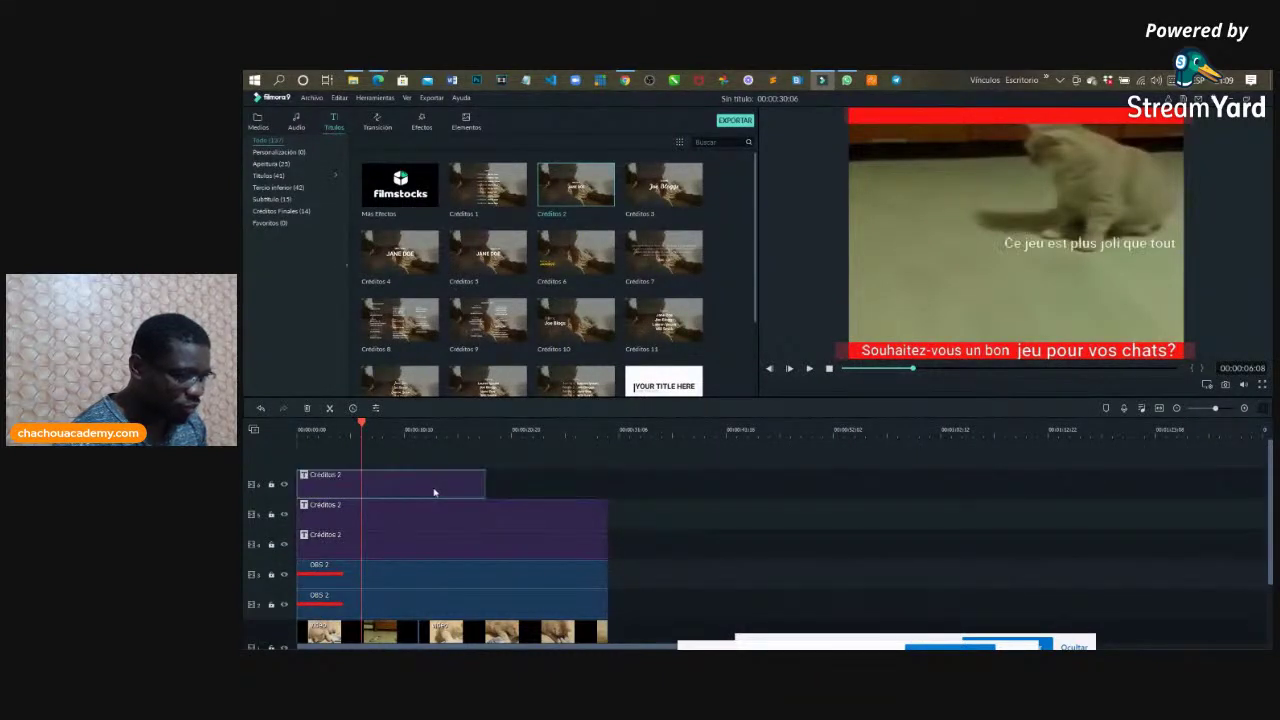
Step: Play the video from the beginning to review the captions over the clip
left_click_drag(361, 425, 291, 446)
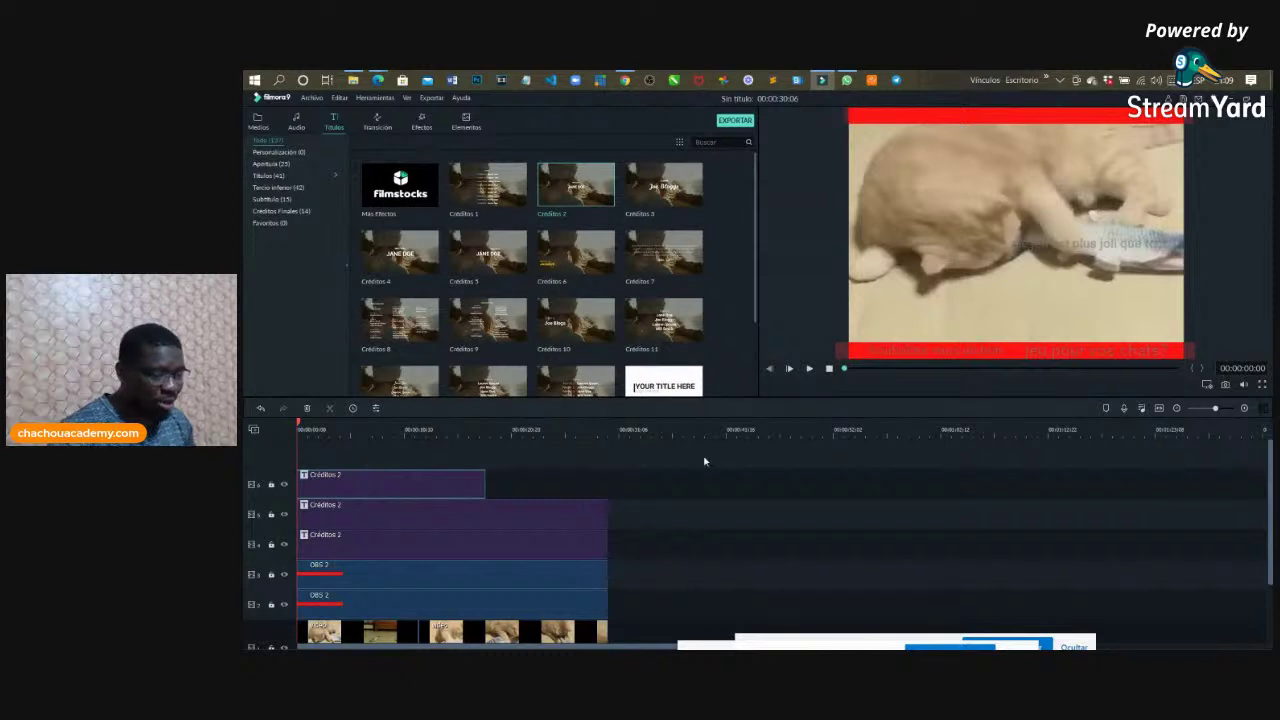
left_click(810, 369)
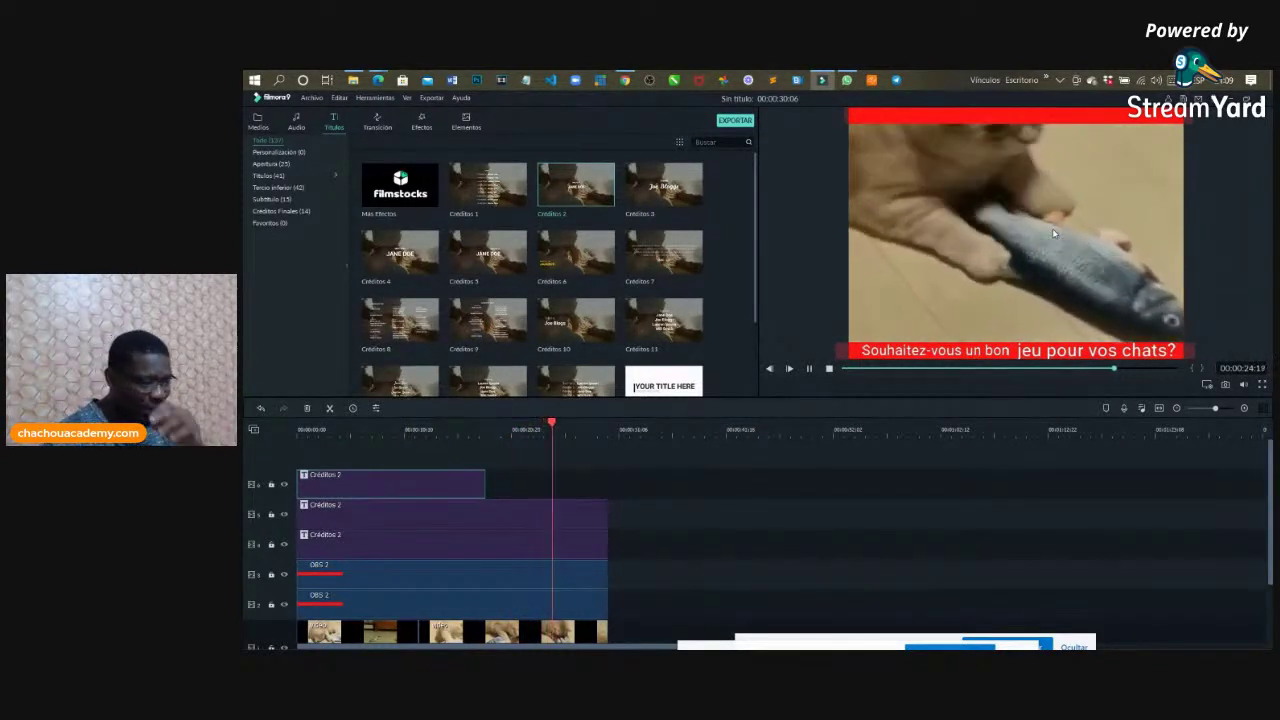
left_click(809, 369)
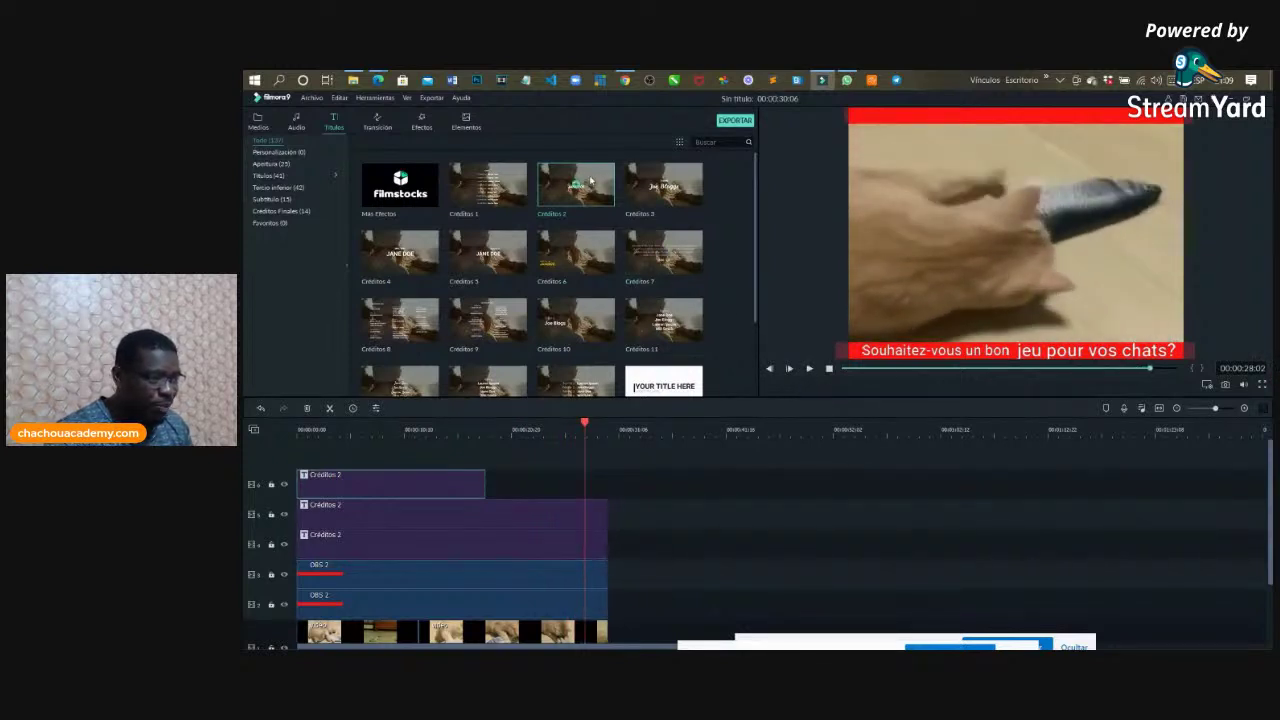
Step: Add another Créditos 2 title on a new top track and stretch it across the whole length of the video
left_click_drag(490, 310, 297, 485)
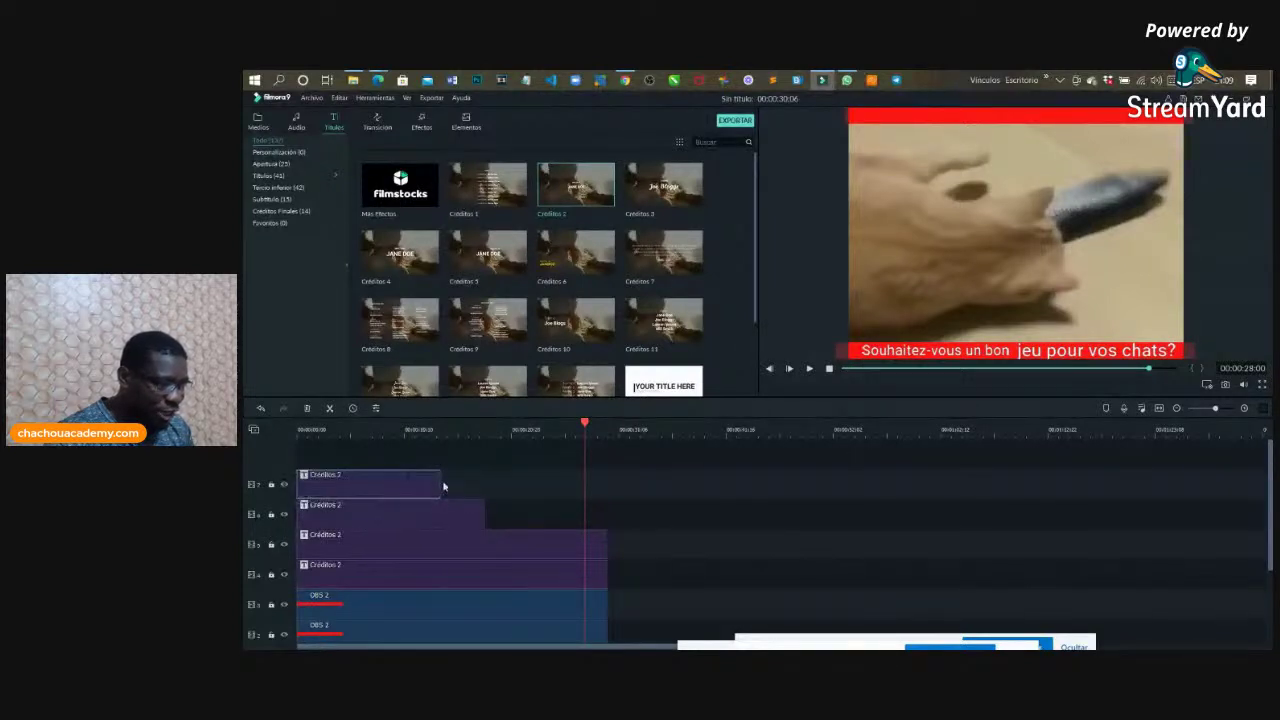
left_click_drag(440, 481, 607, 484)
Step: Remove the "DIRECTED BY" line from the newest title and enter a first name before the placeholder name
double_click(484, 486)
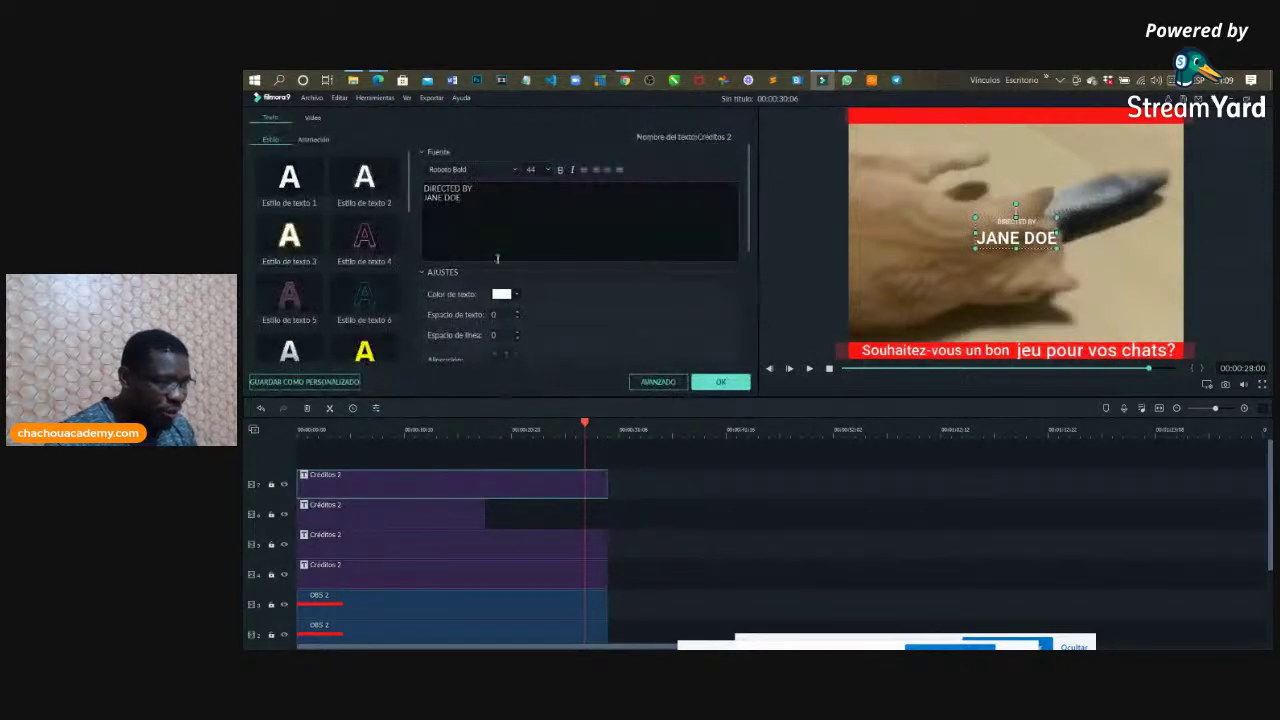
left_click_drag(469, 198, 423, 198)
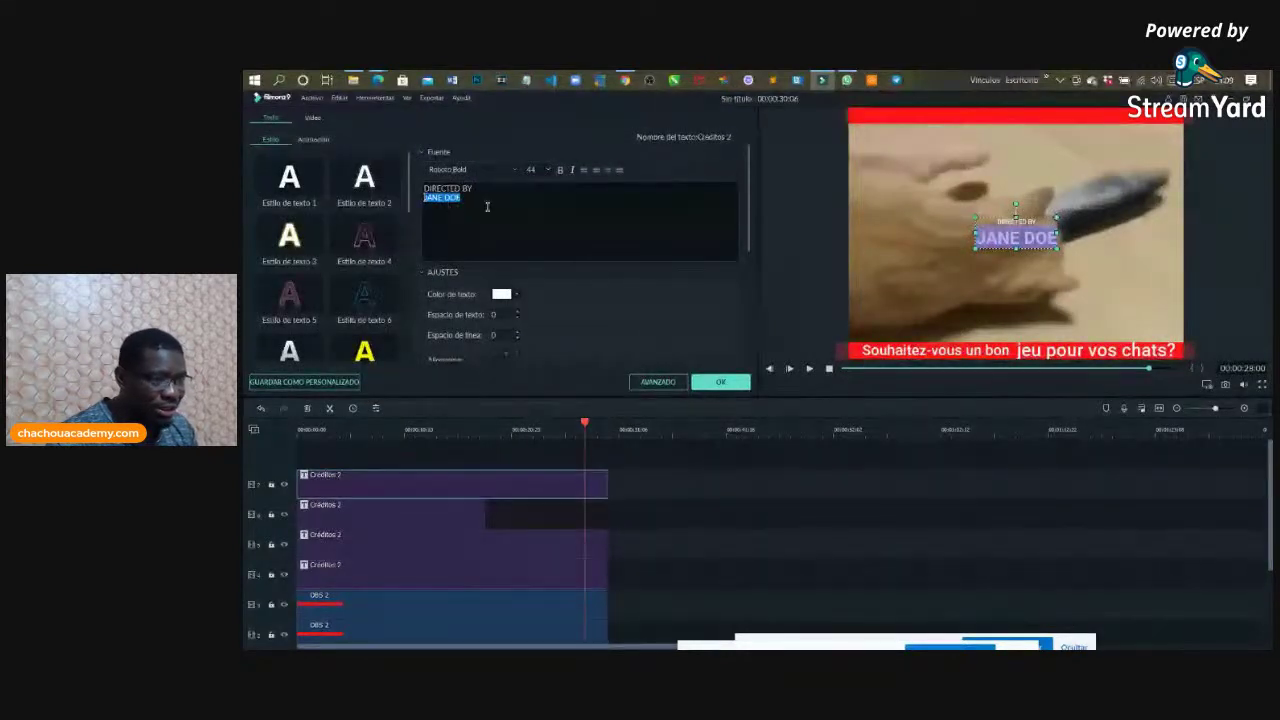
left_click(525, 207)
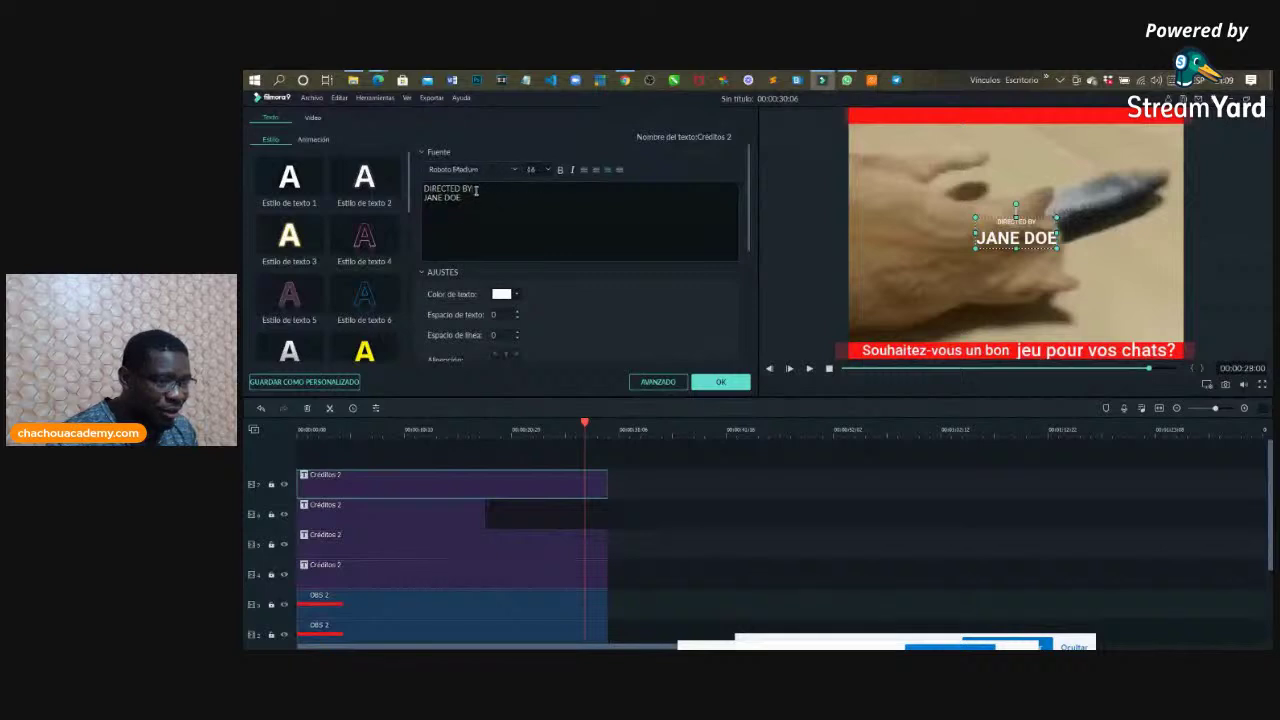
left_click_drag(476, 189, 422, 199)
key("Delete")
key("BackSpace")
key("BackSpace")
key("BackSpace")
key("BackSpace")
key("BackSpace")
key("BackSpace")
key("BackSpace")
key("BackSpace")
key("BackSpace")
key("BackSpace")
key("BackSpace")
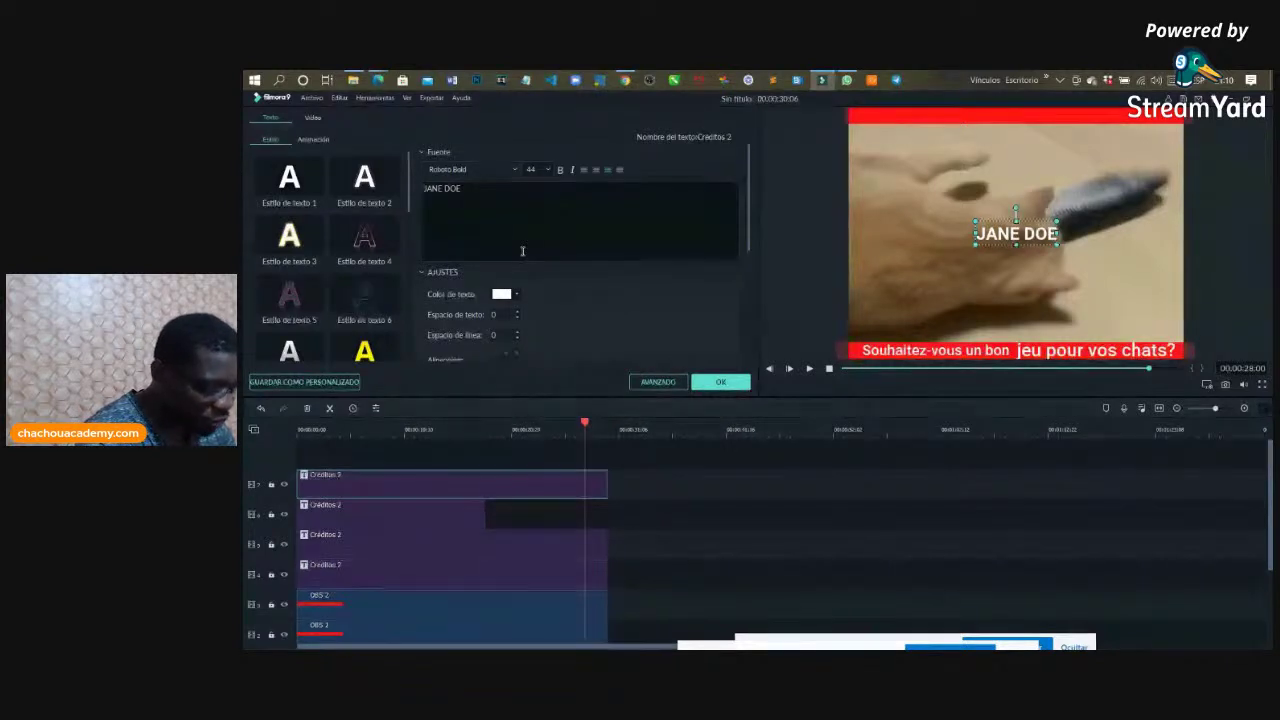
type("Auguste")
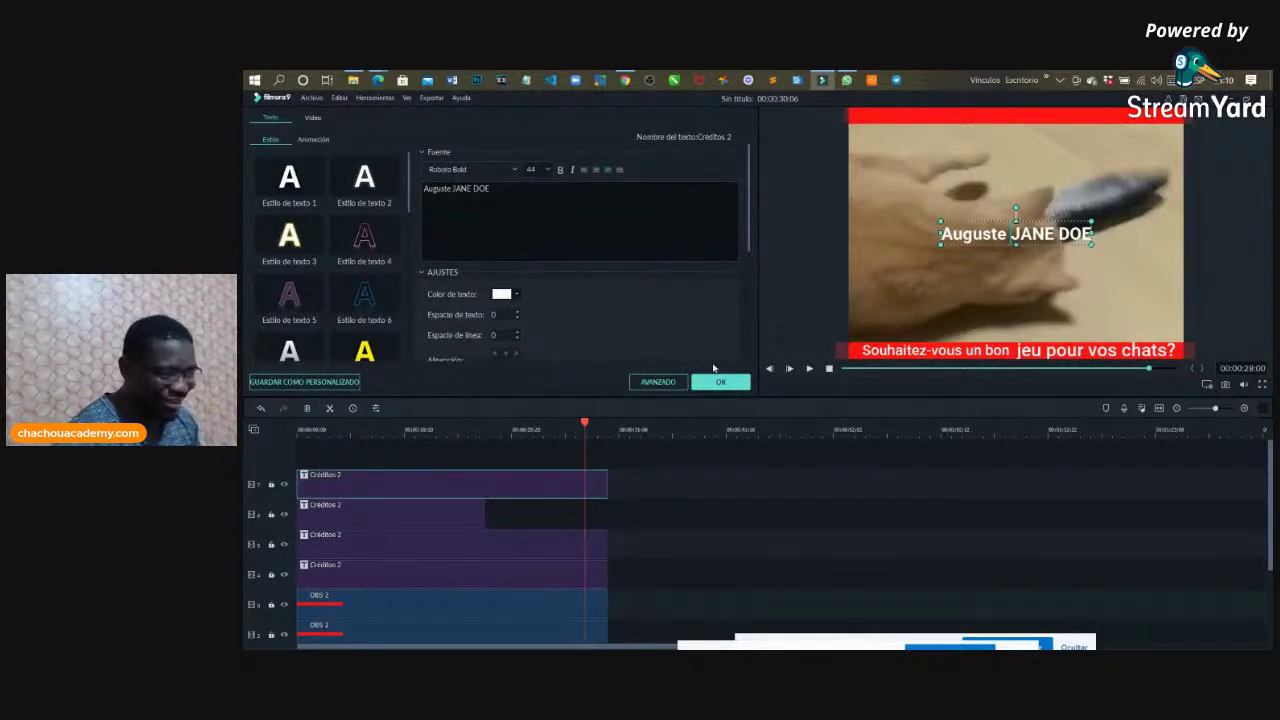
Step: Accept the name title's text and move it onto the middle of the upper red bar
left_click(722, 383)
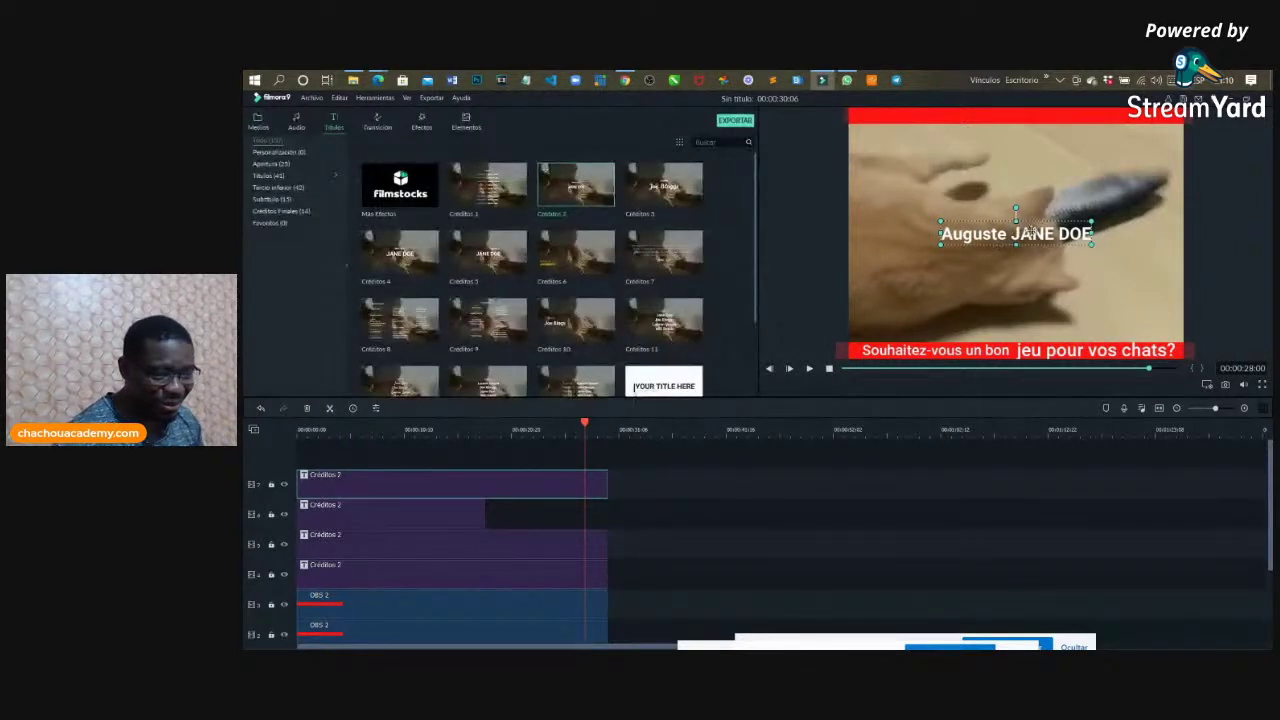
left_click_drag(1031, 232, 1021, 116)
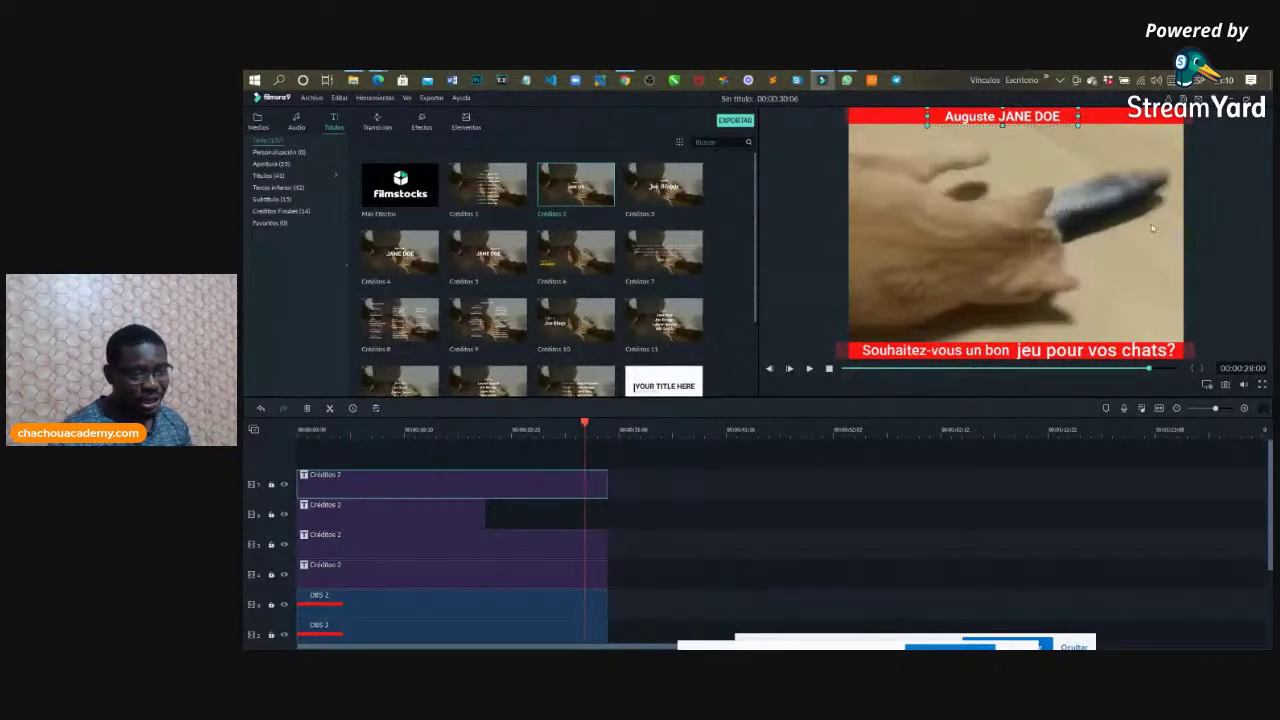
left_click(803, 358)
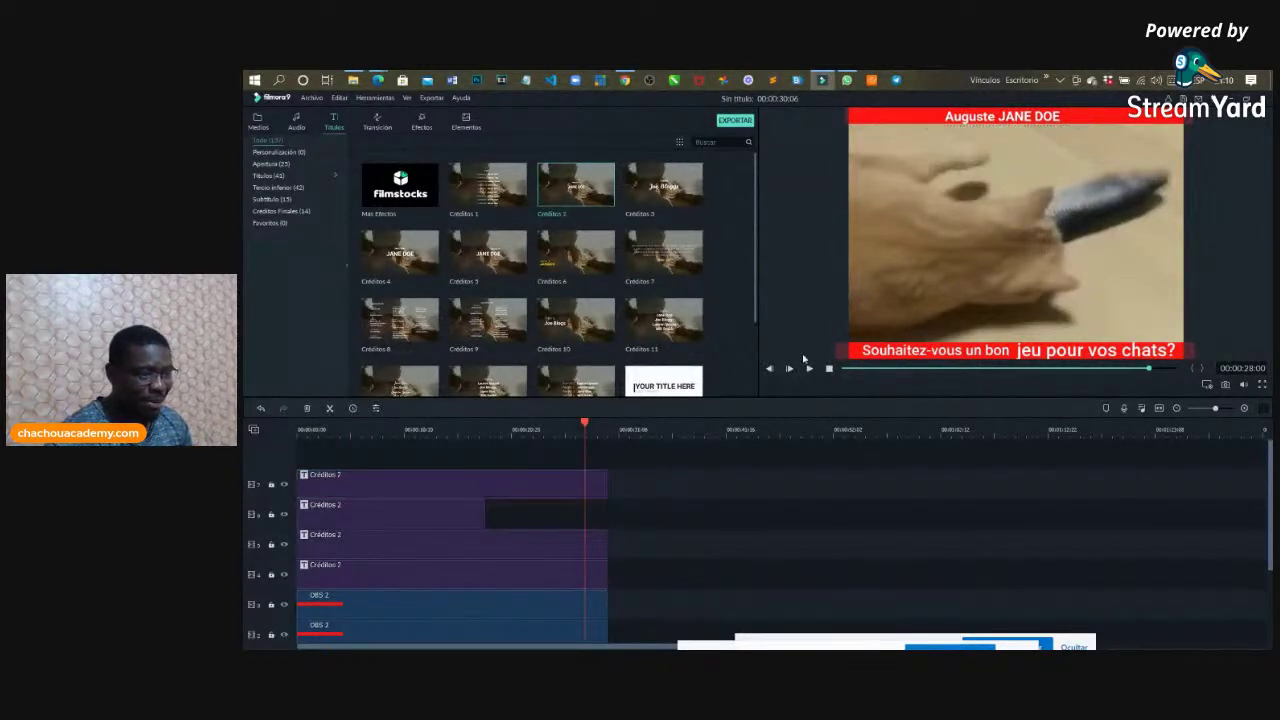
Step: Browse the audio library and preview songs such as Same Town Forever, Within Reach, Pages Turn and Feet on Wood
scroll(695, 514, "down", 3)
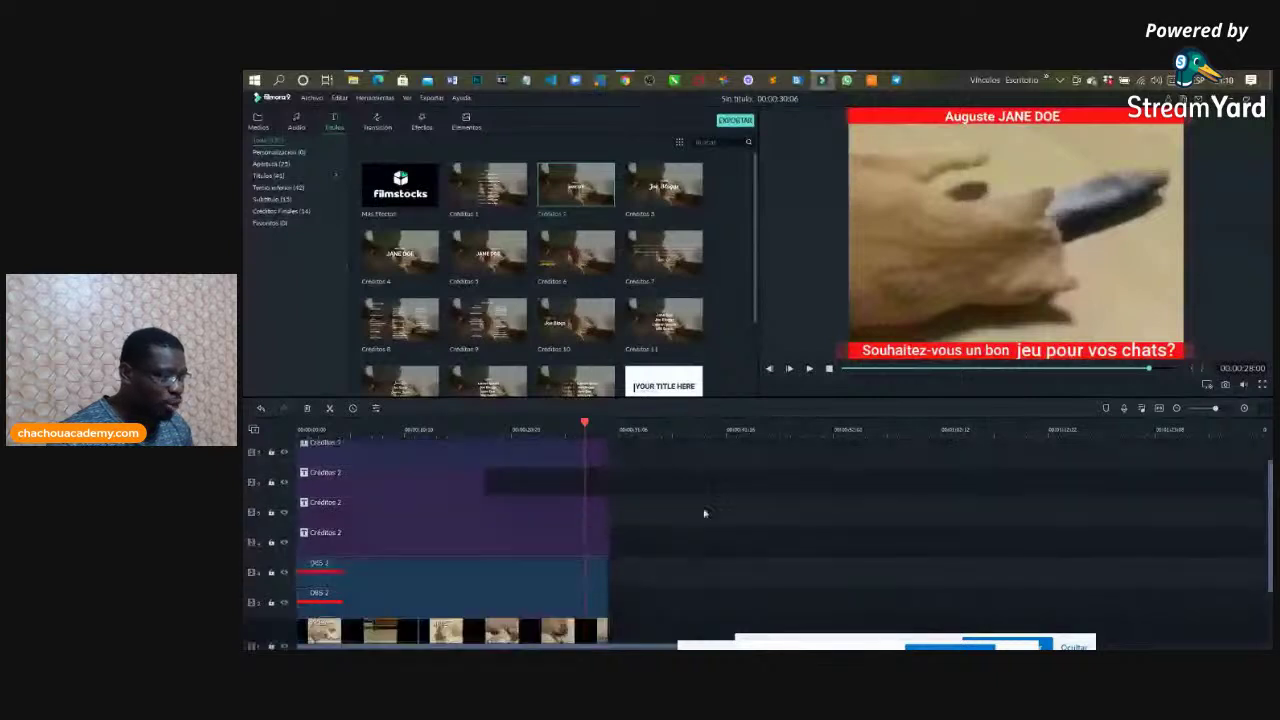
scroll(701, 543, "down", 1)
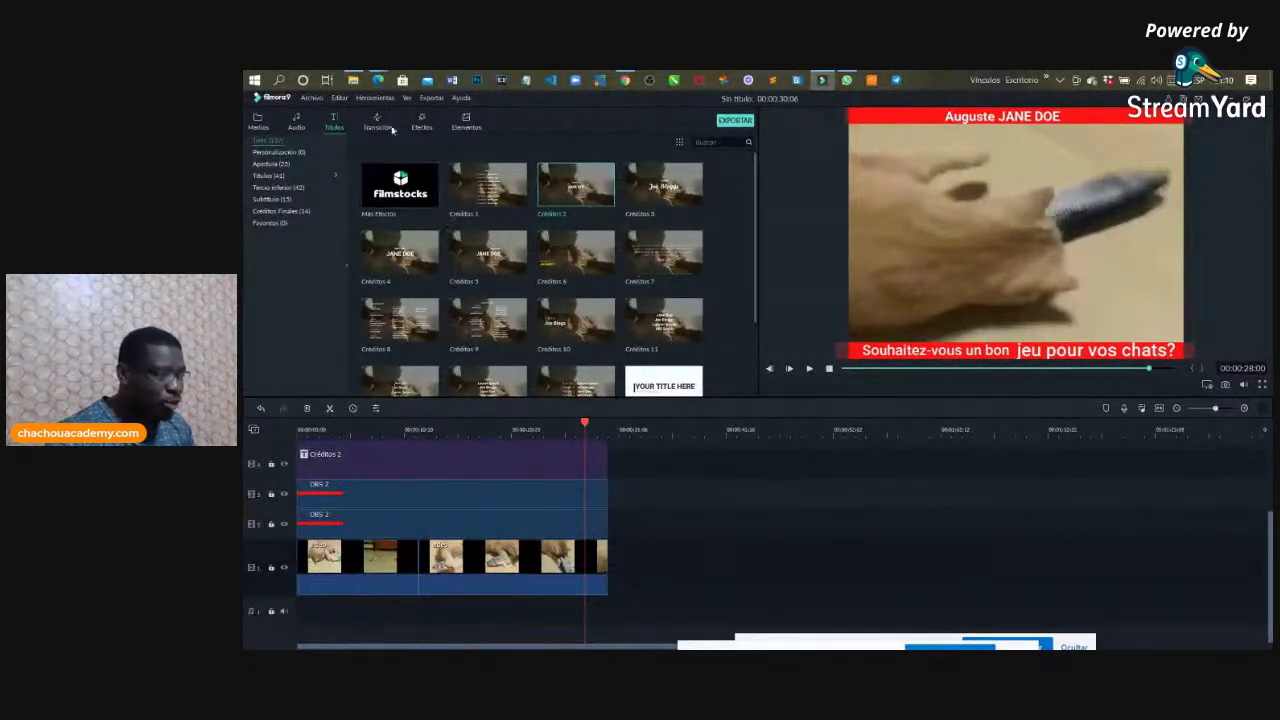
left_click(296, 122)
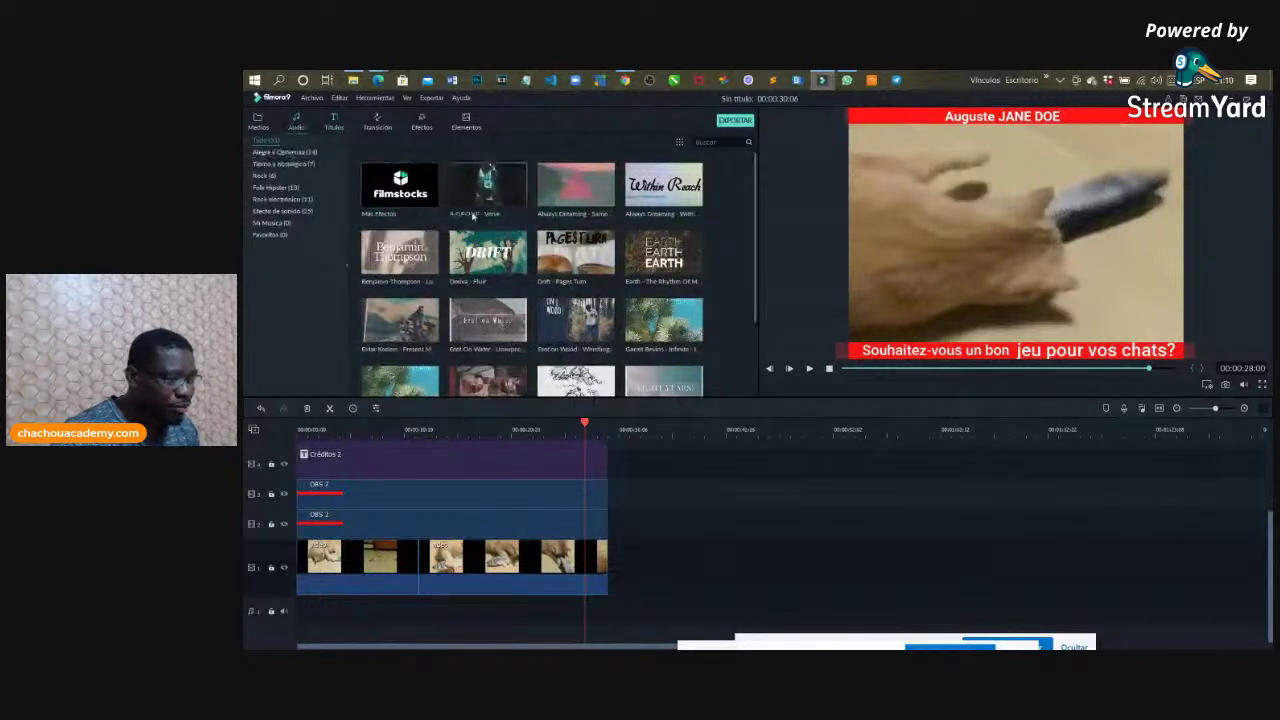
left_click(572, 184)
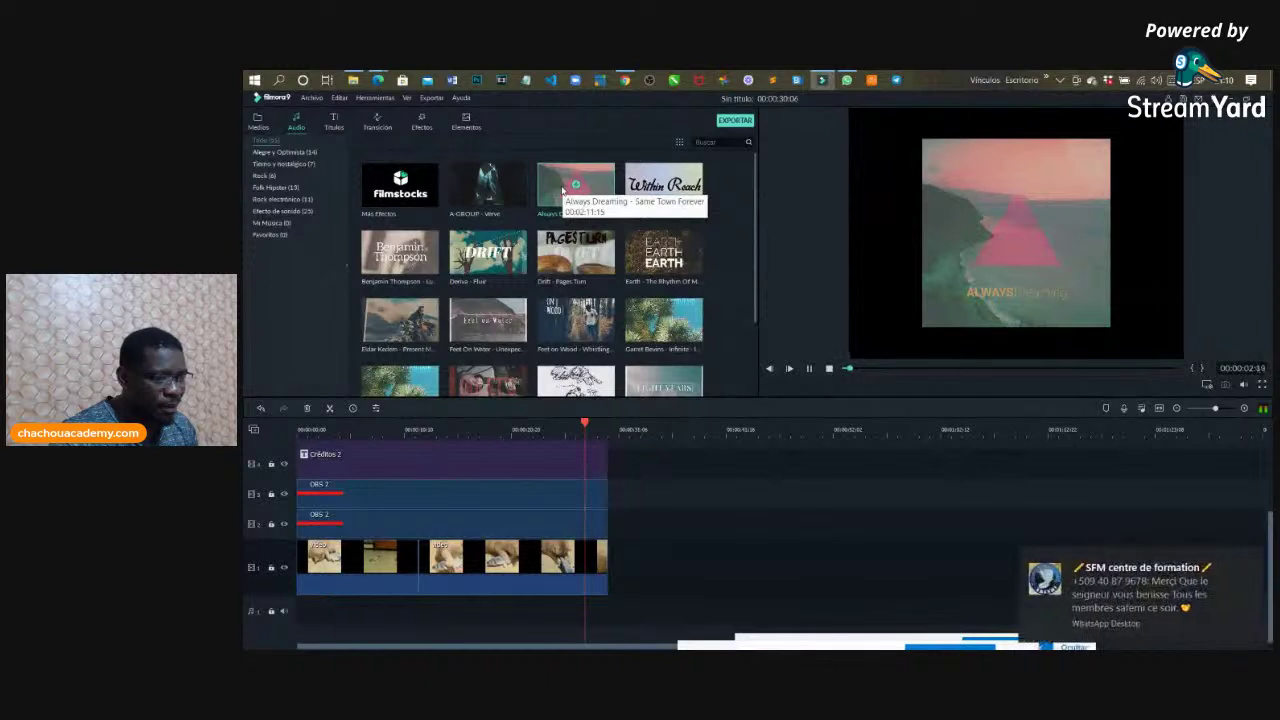
left_click(647, 193)
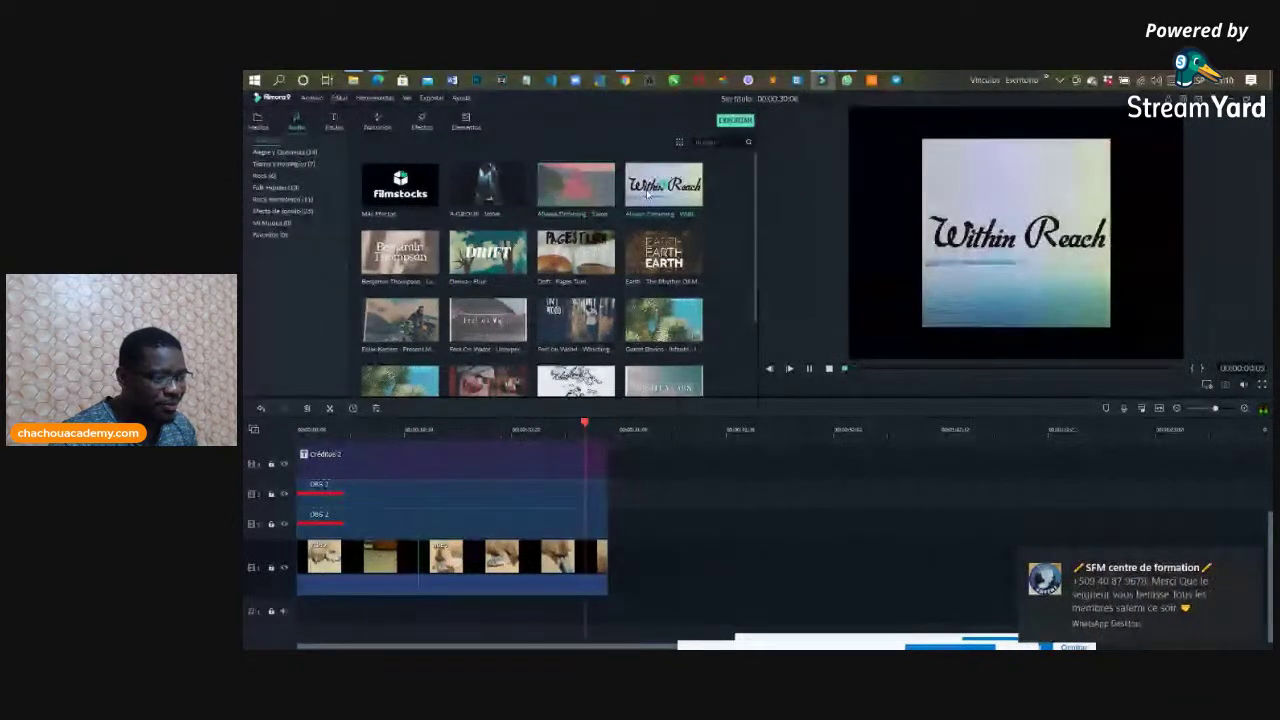
left_click(591, 257)
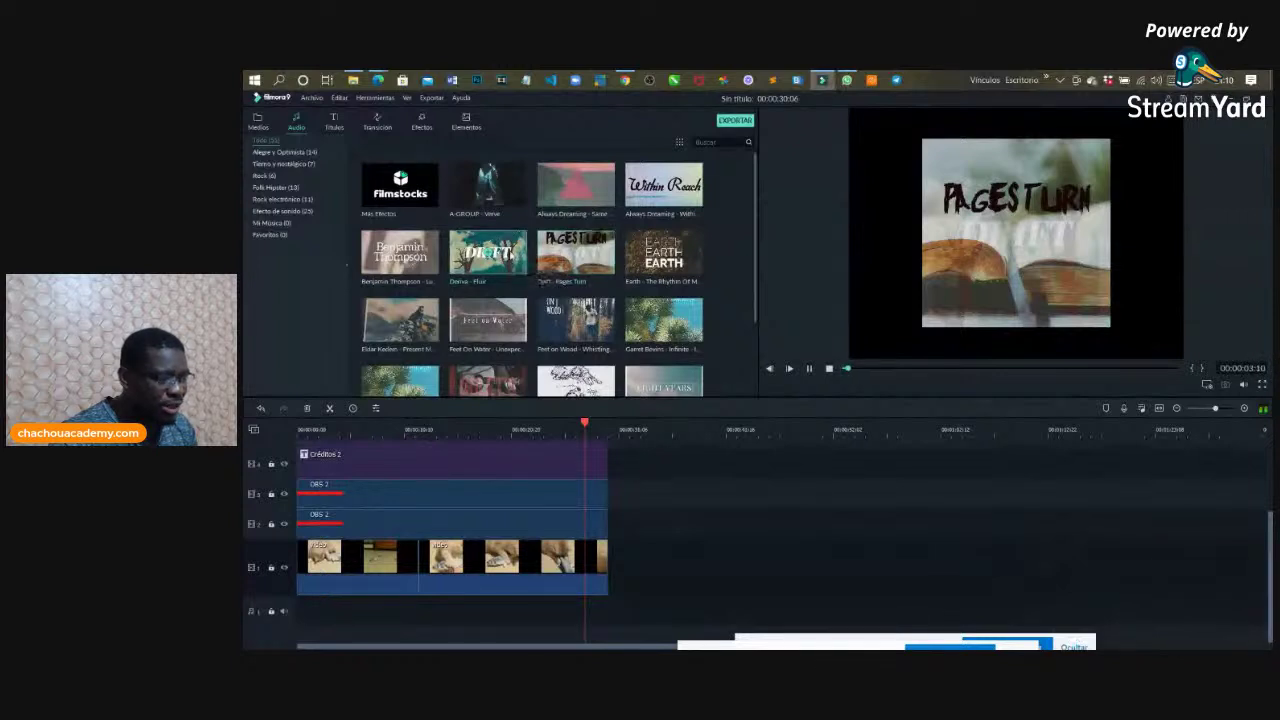
left_click(508, 255)
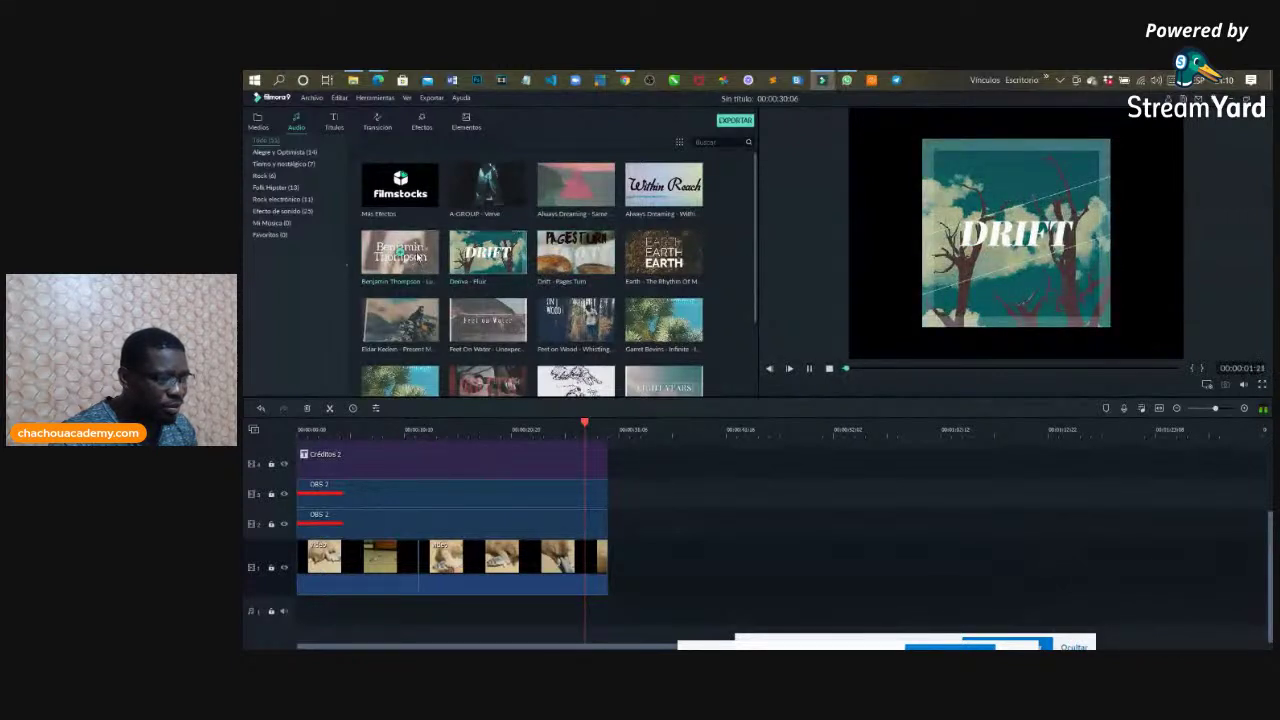
left_click(416, 253)
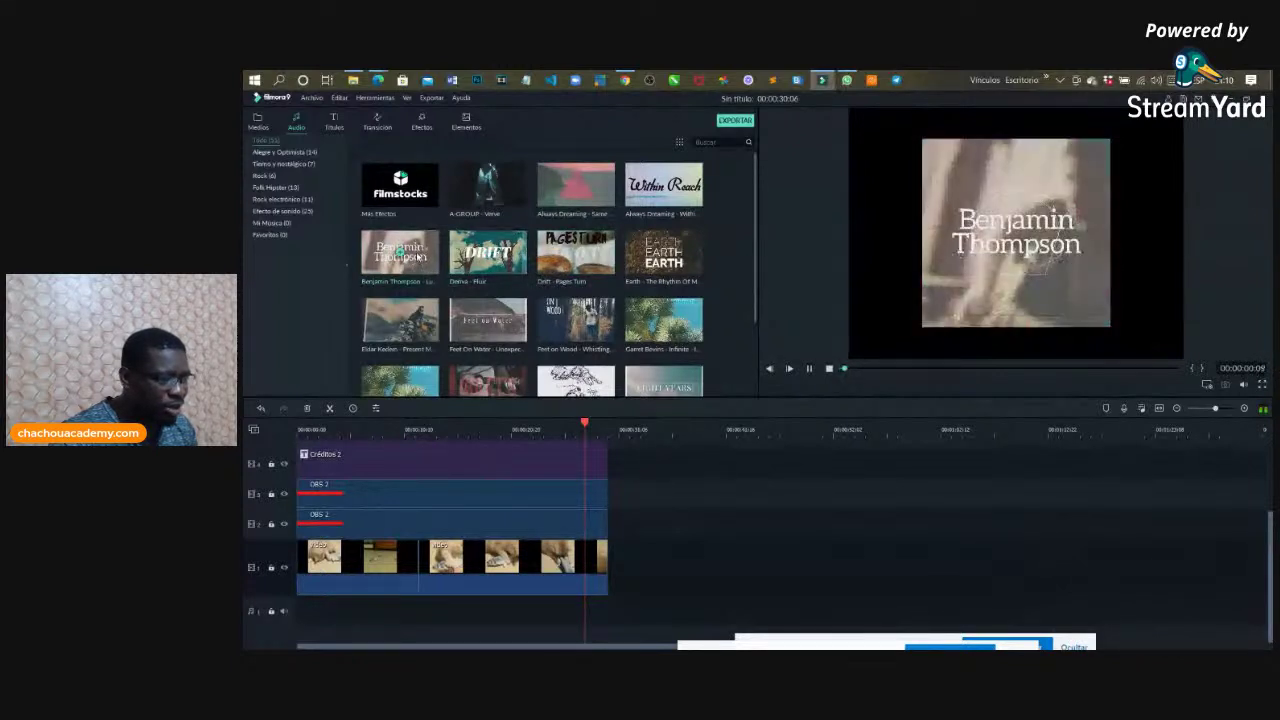
left_click(416, 321)
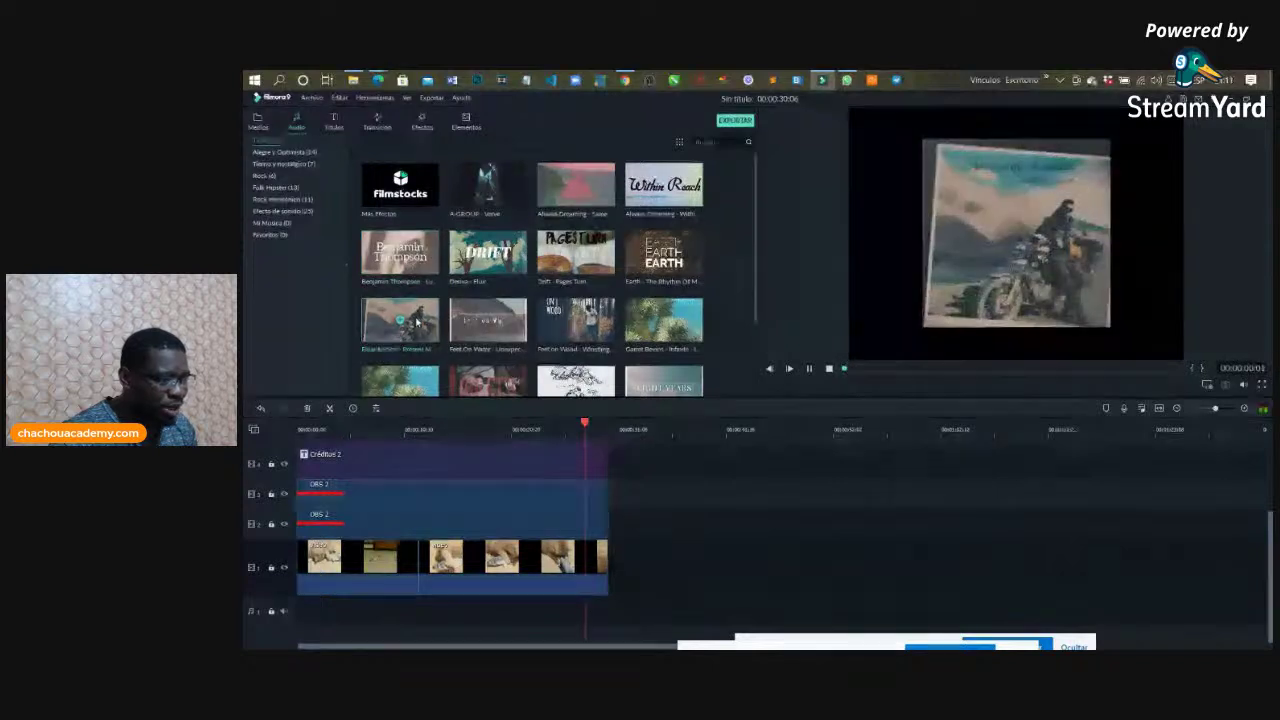
left_click(480, 320)
left_click(570, 322)
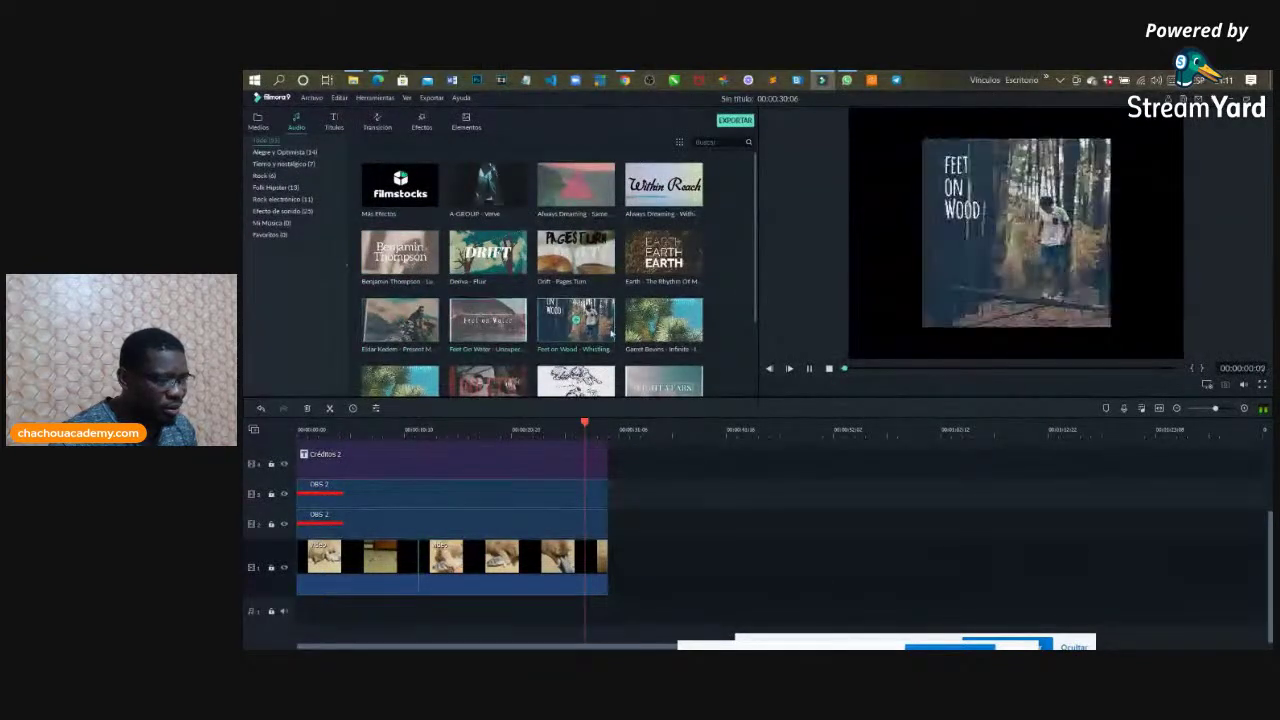
Step: Preview songs further down the audio library, including Just With You, Go Goes and Come Back Home
scroll(607, 313, "down", 5)
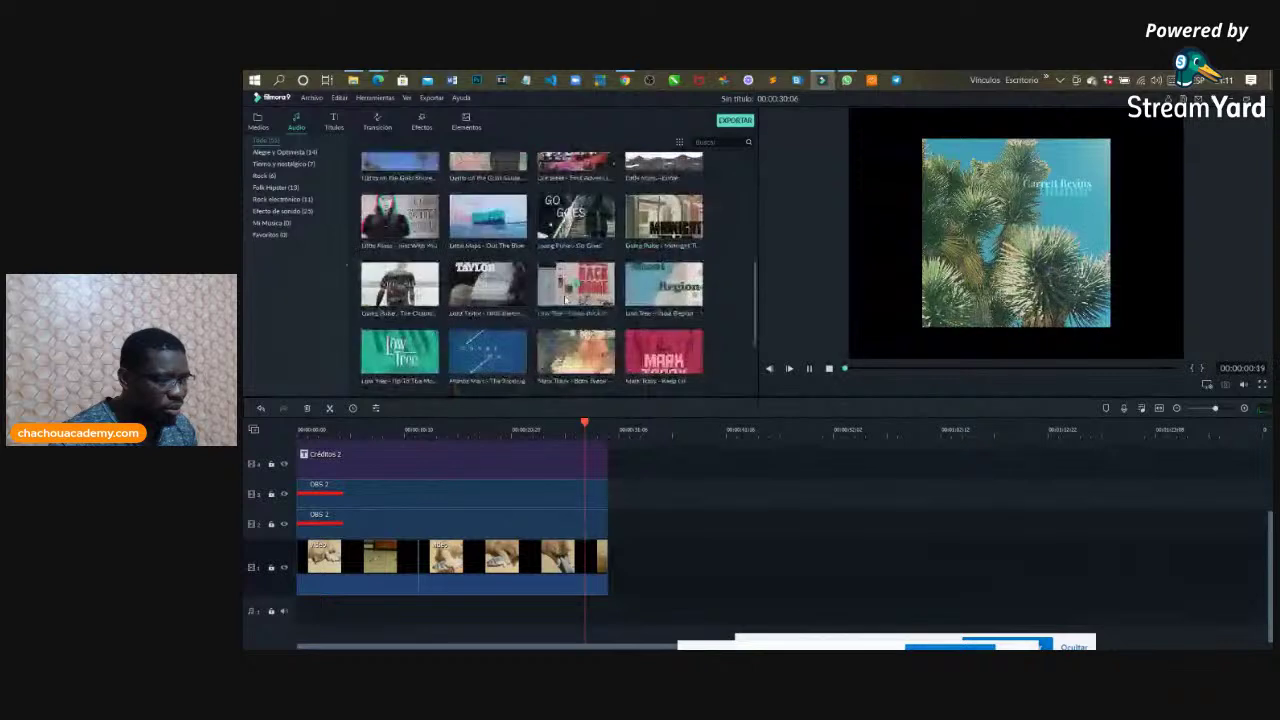
left_click(415, 230)
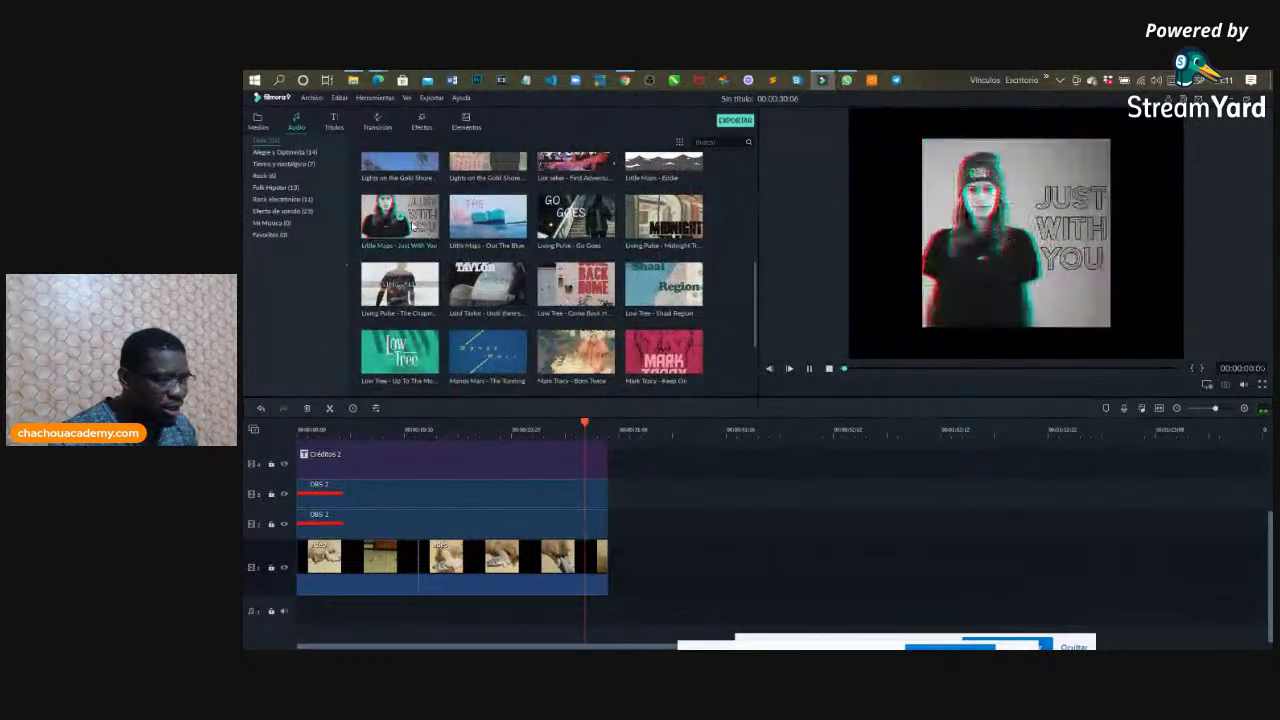
left_click(476, 221)
left_click(562, 218)
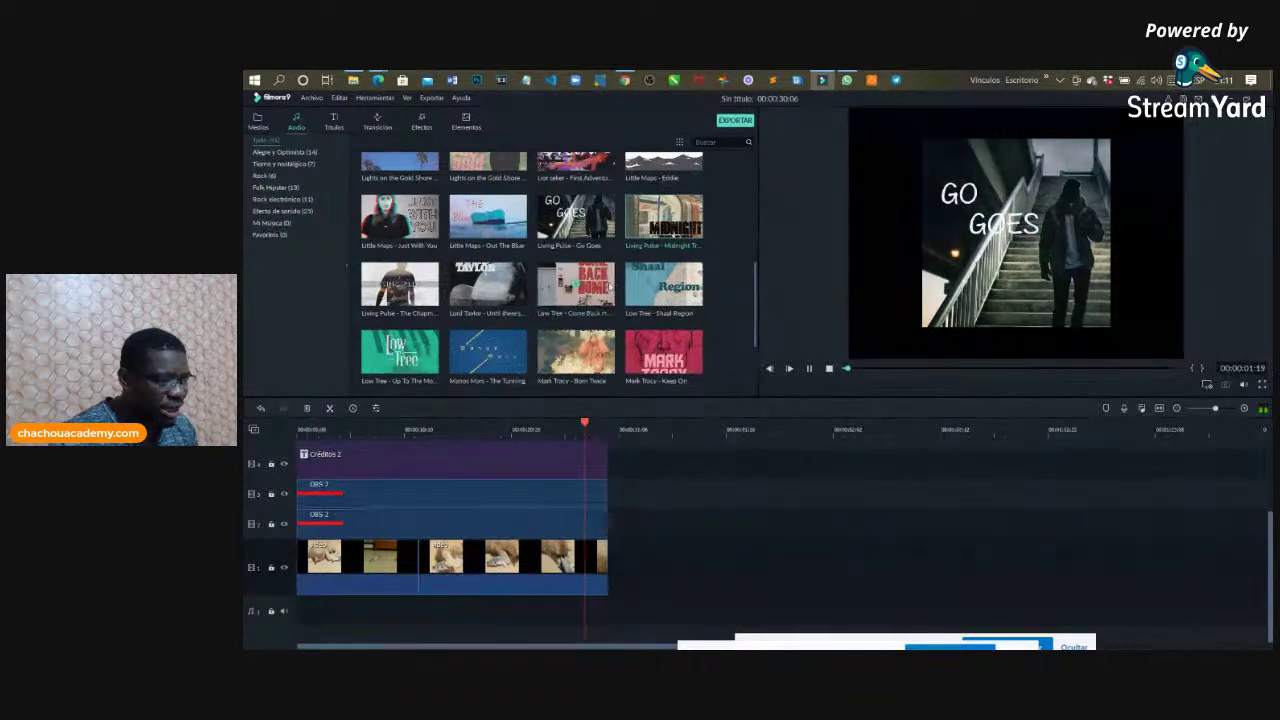
left_click(576, 285)
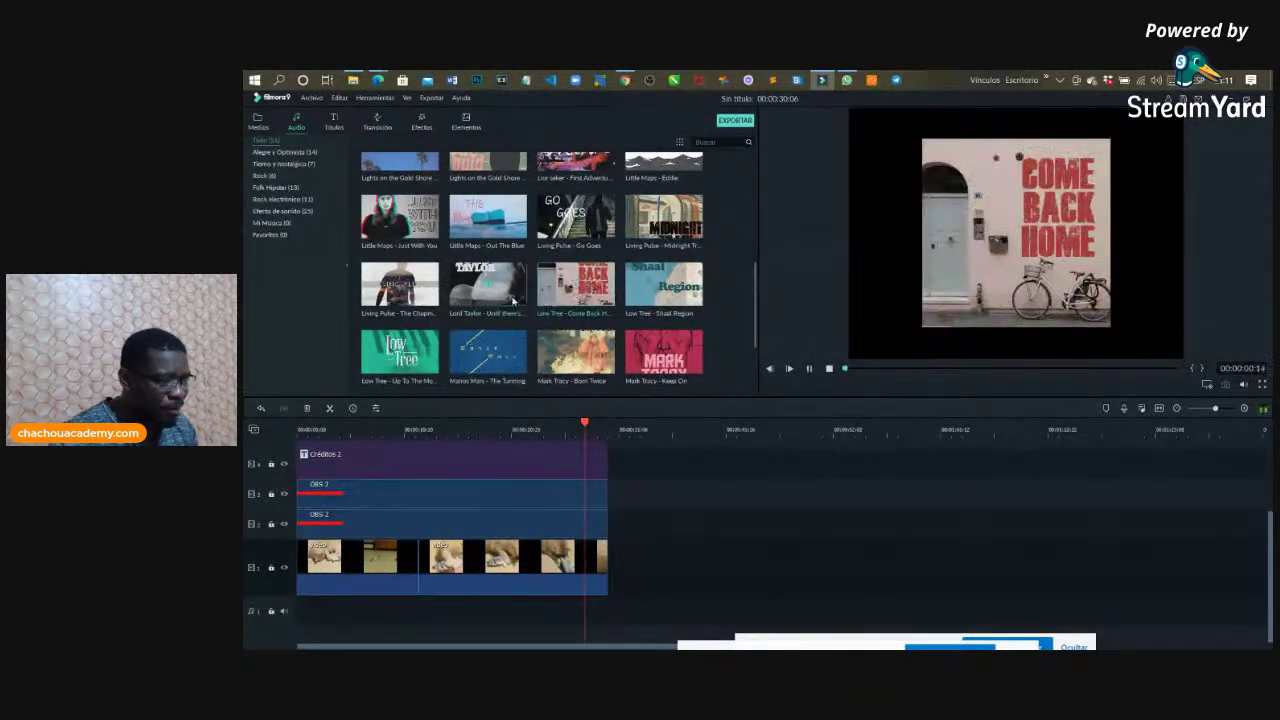
Step: Place Low Tree - Come Back Home at the start of the audio track and cut off the part beyond the video's end
left_click_drag(576, 283, 280, 610)
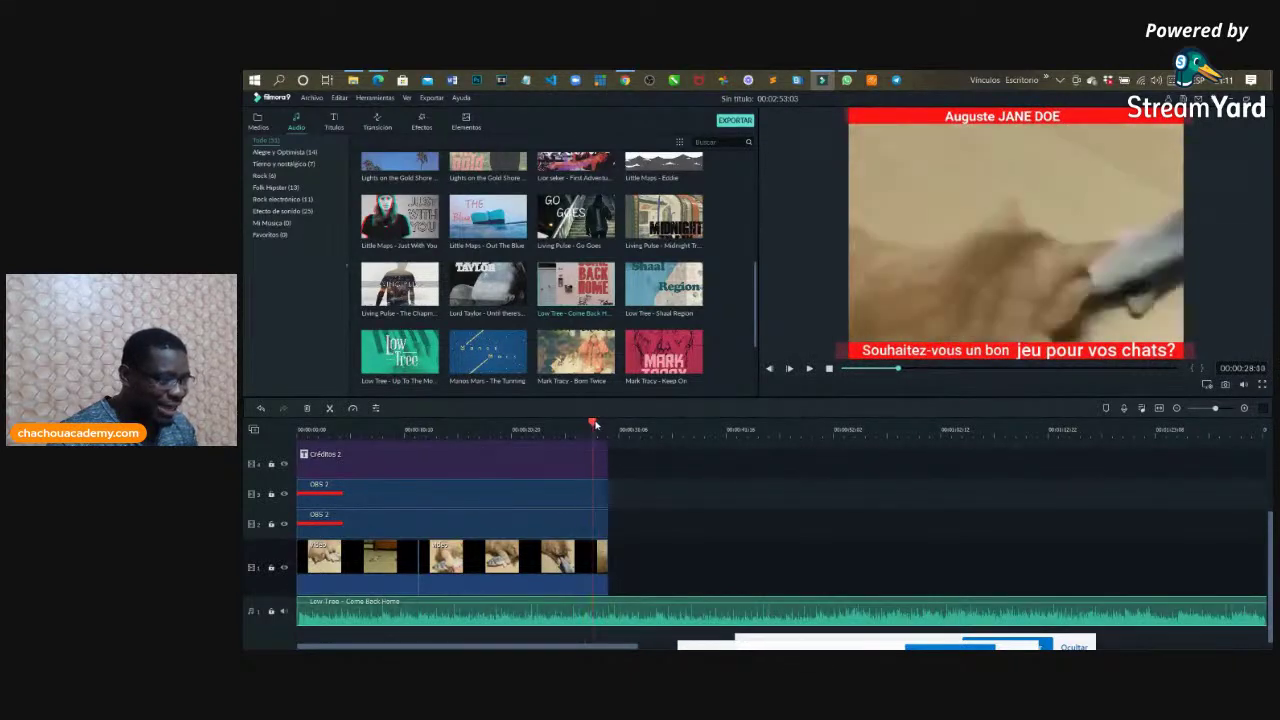
left_click_drag(615, 425, 609, 423)
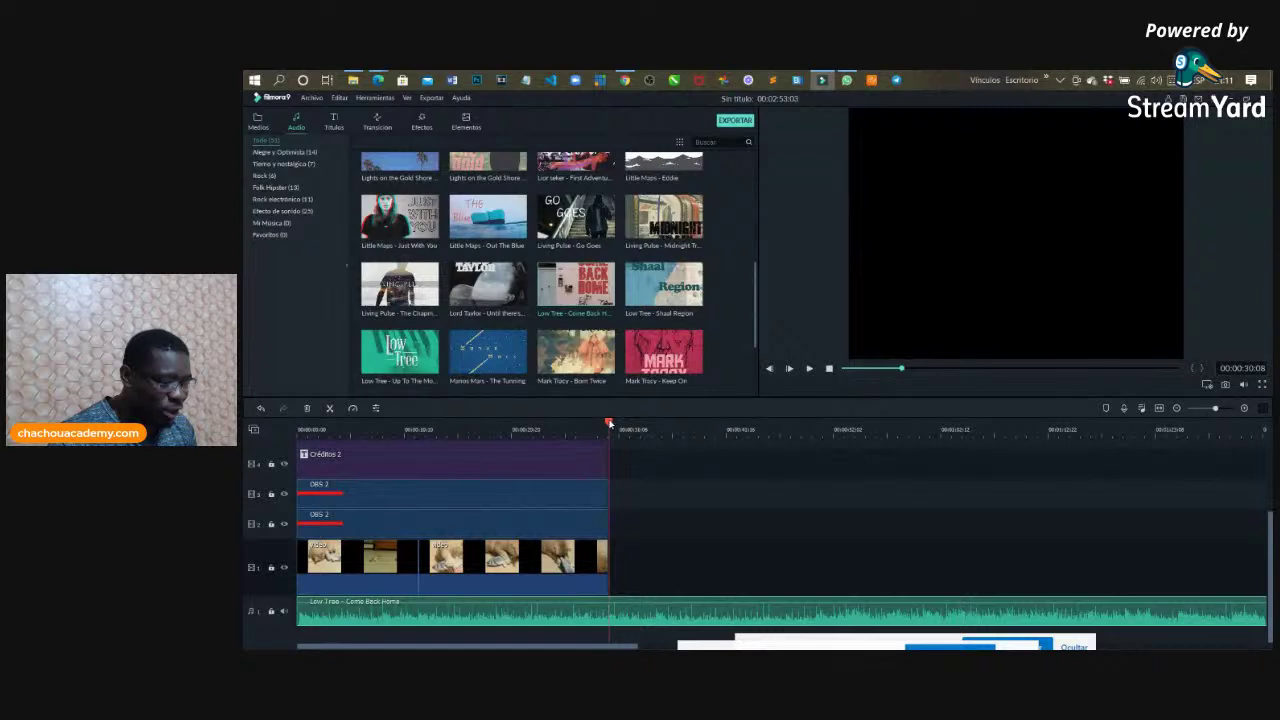
left_click(330, 409)
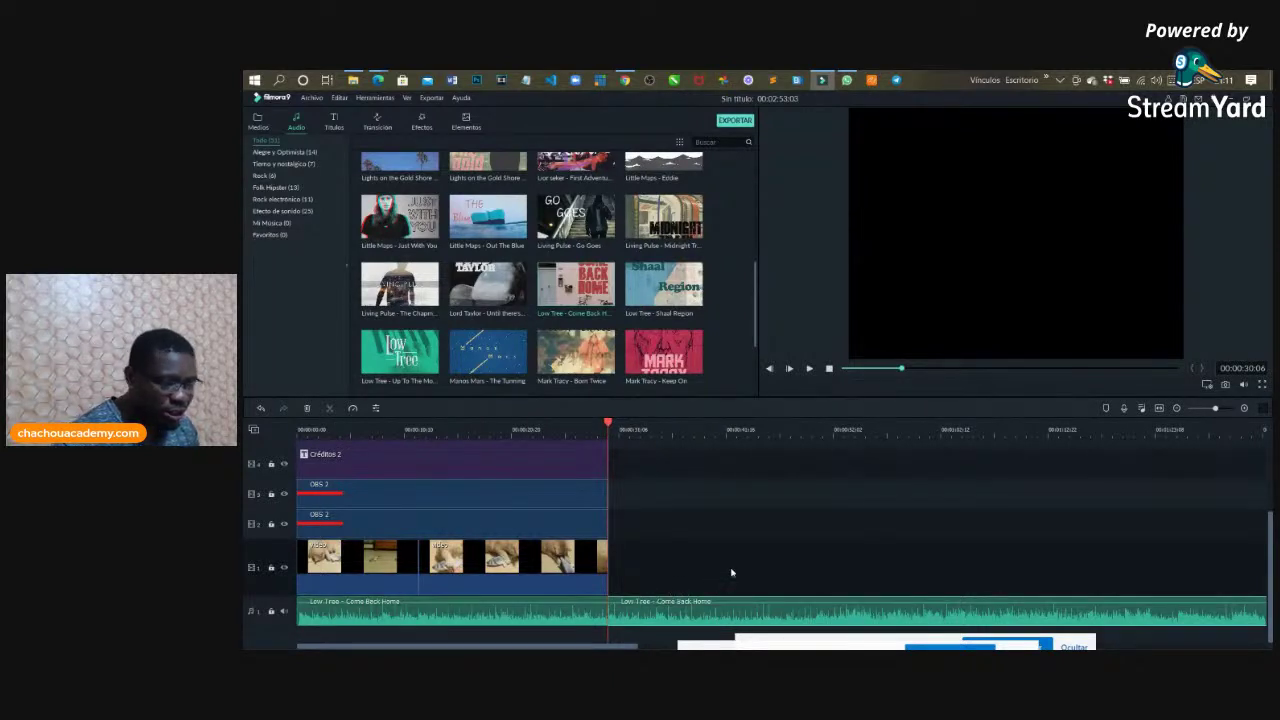
key("Delete")
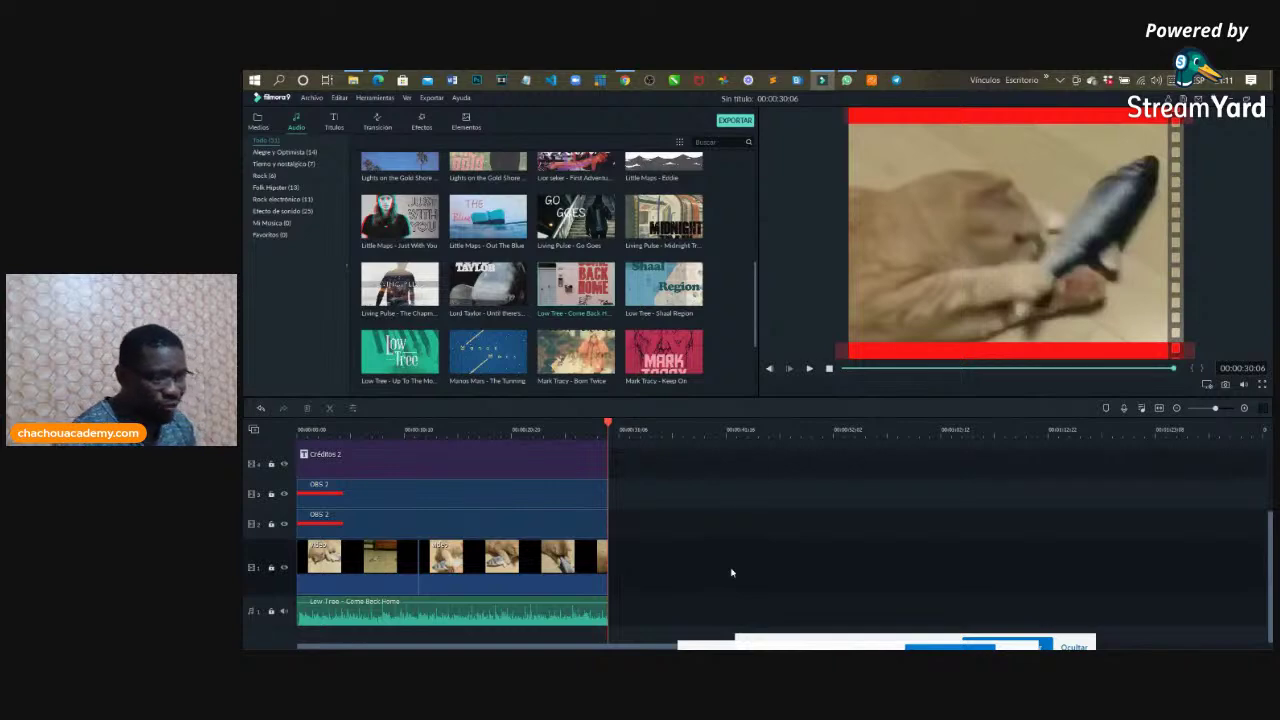
Step: Play the opening seconds of the video to check it with the background music
scroll(777, 600, "up", 2)
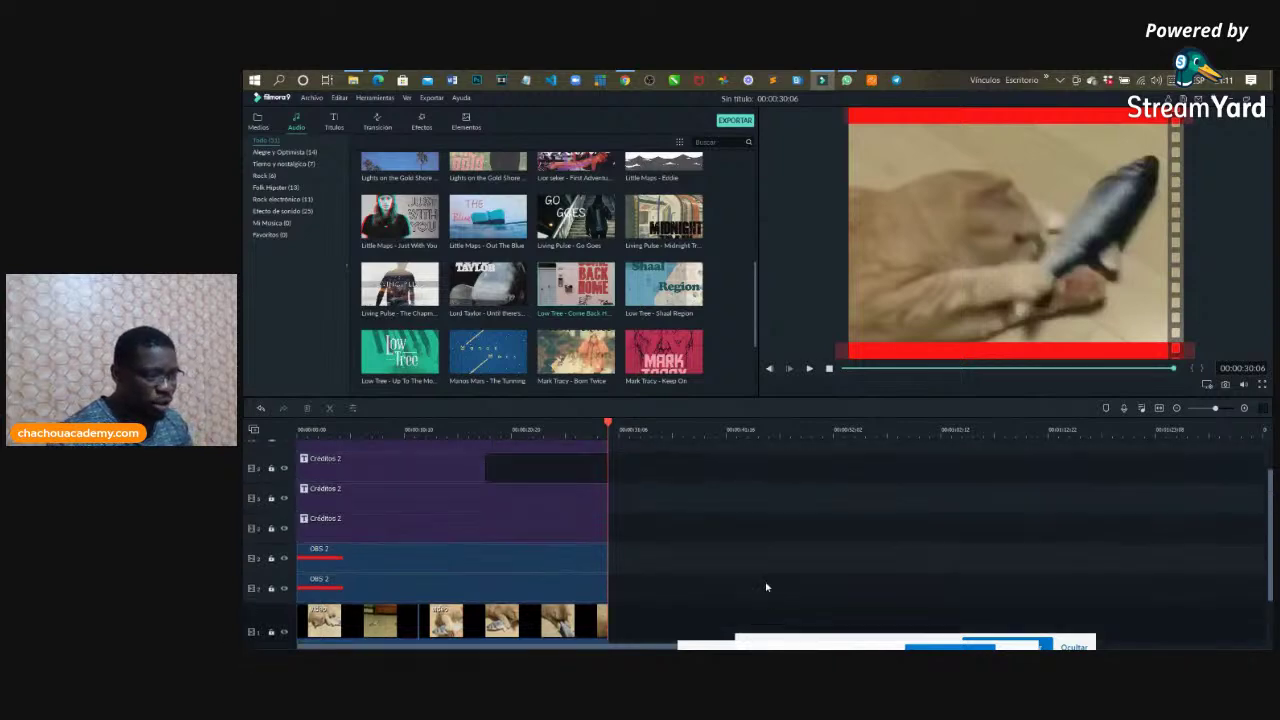
left_click(810, 370)
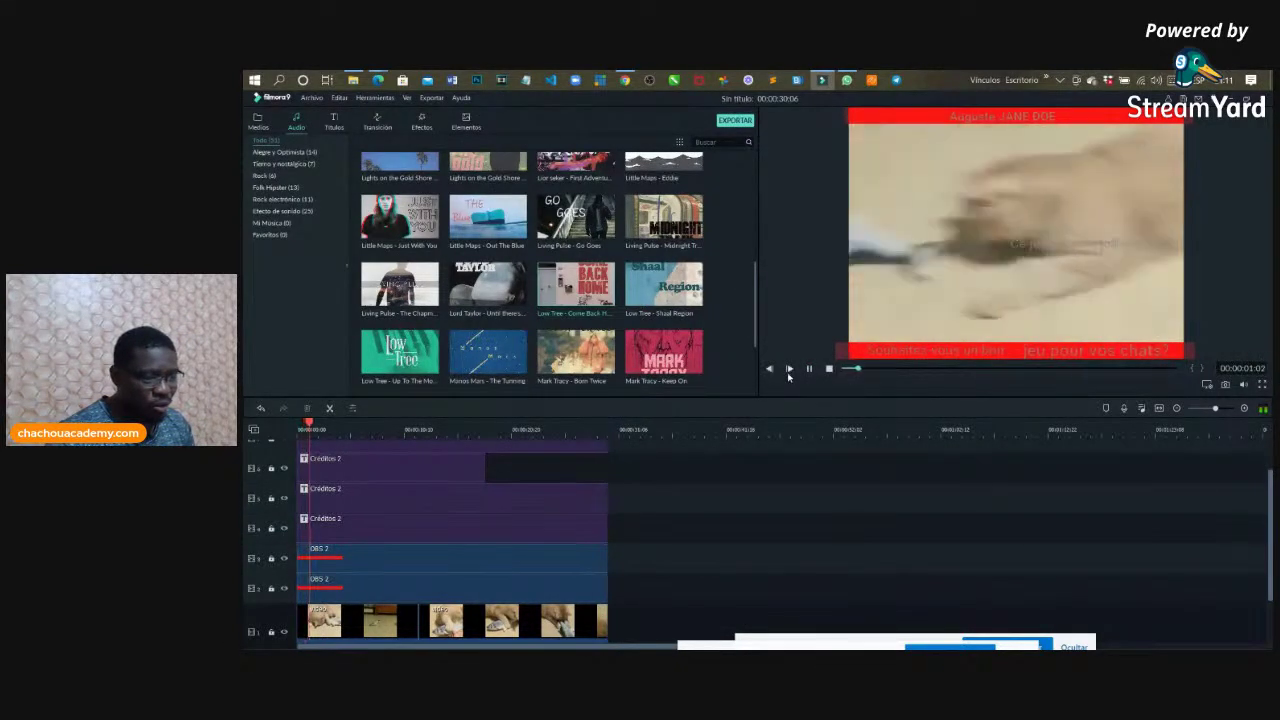
left_click(811, 368)
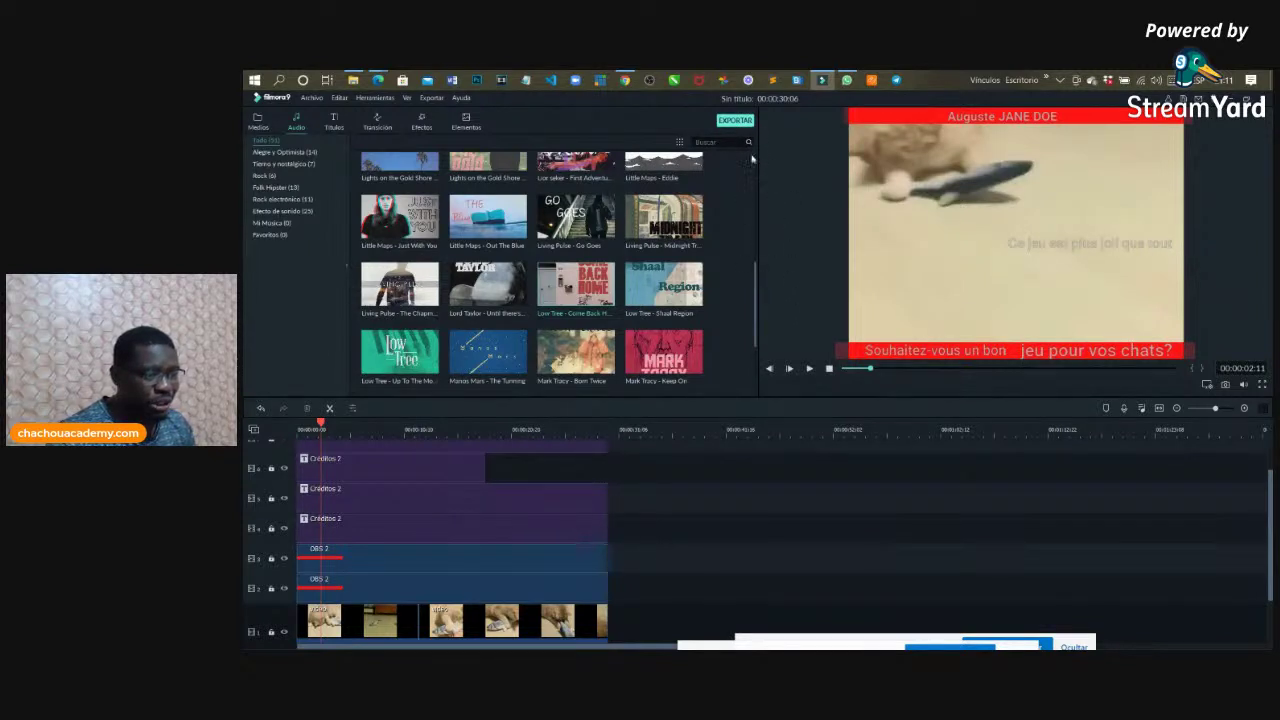
Step: Start a local export of the project and name the output file Gatitos
left_click(735, 120)
left_click(768, 288)
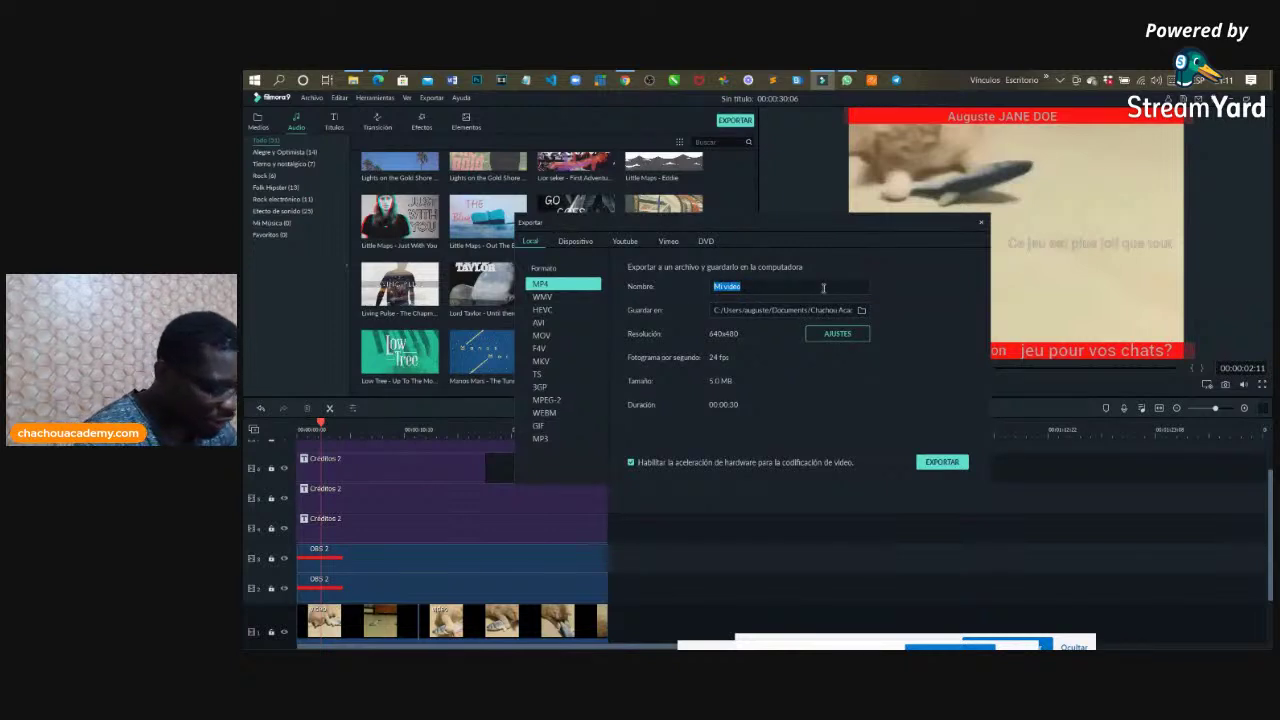
type("C")
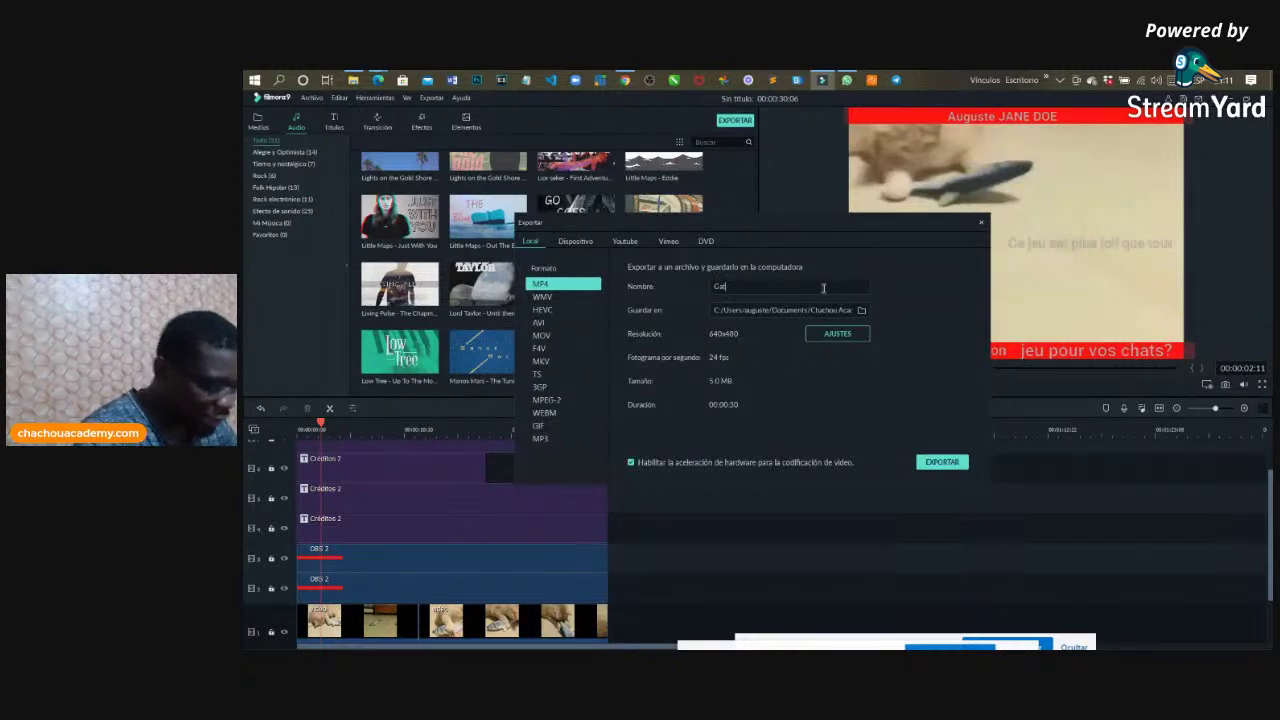
type("ato")
key("BackSpace")
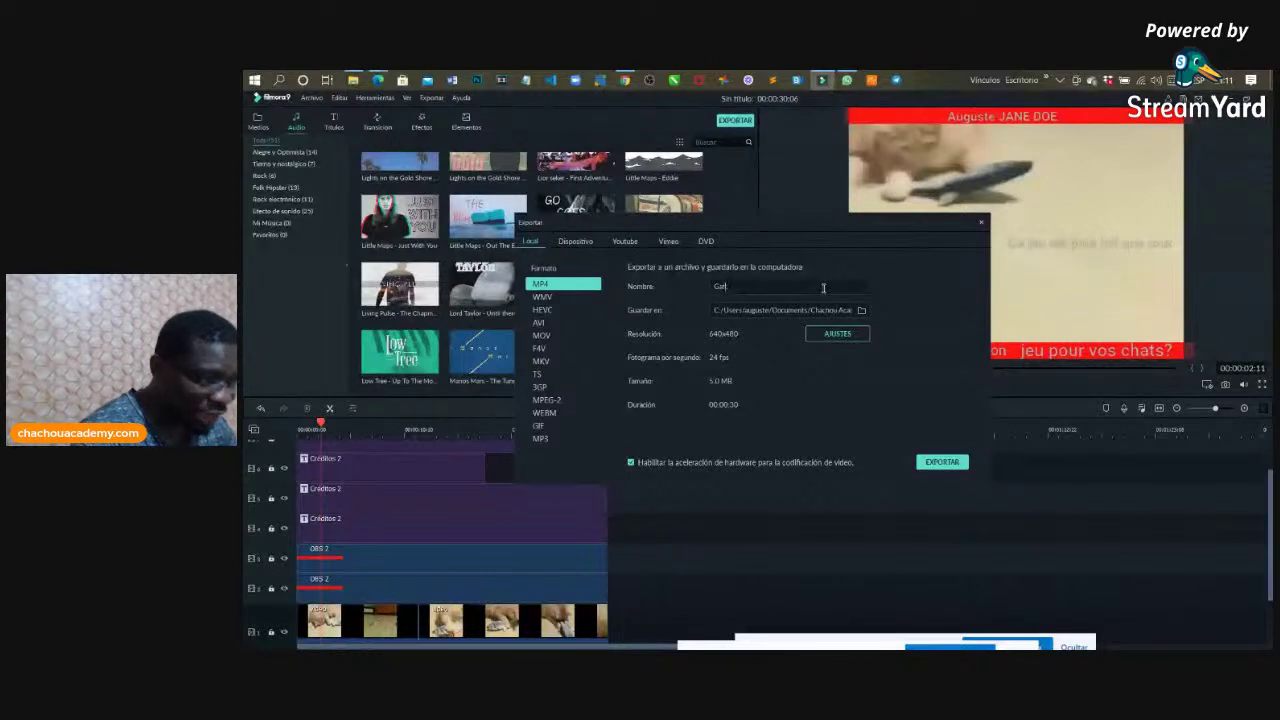
type("itos")
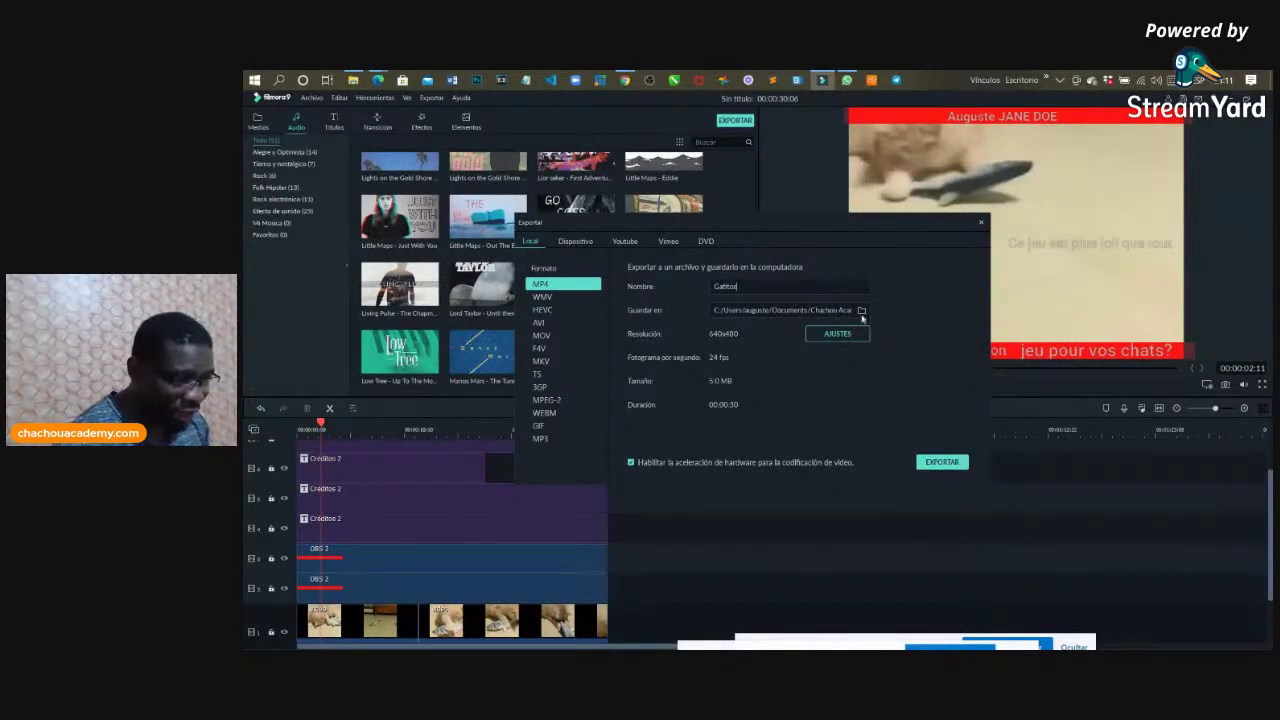
Step: Choose the Imágenes folder as the save location and export the video as MP4
left_click(859, 310)
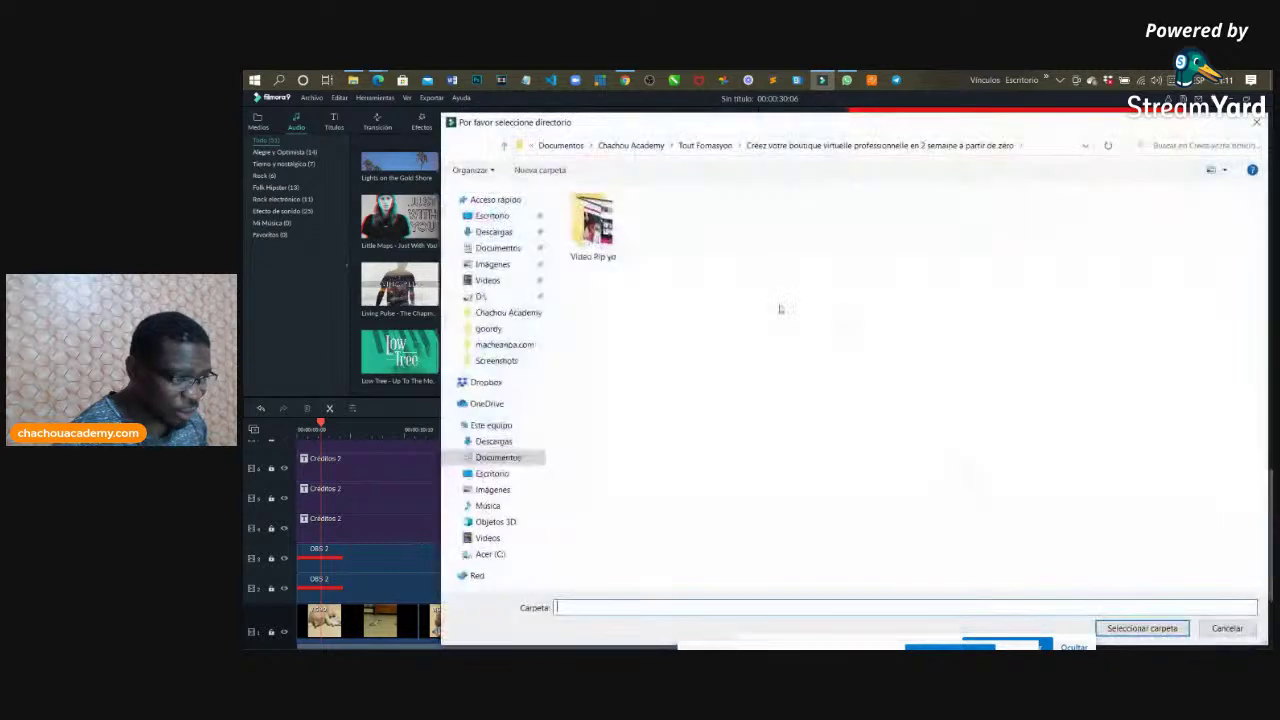
left_click(494, 264)
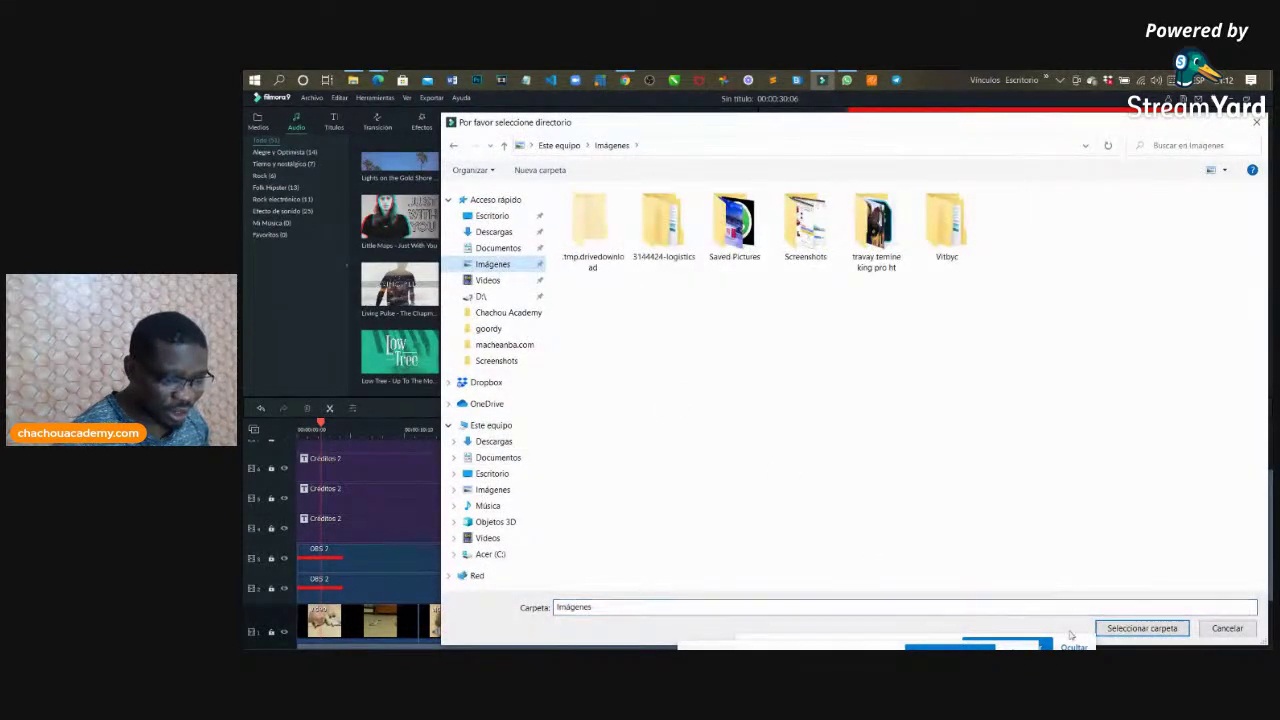
left_click(1142, 628)
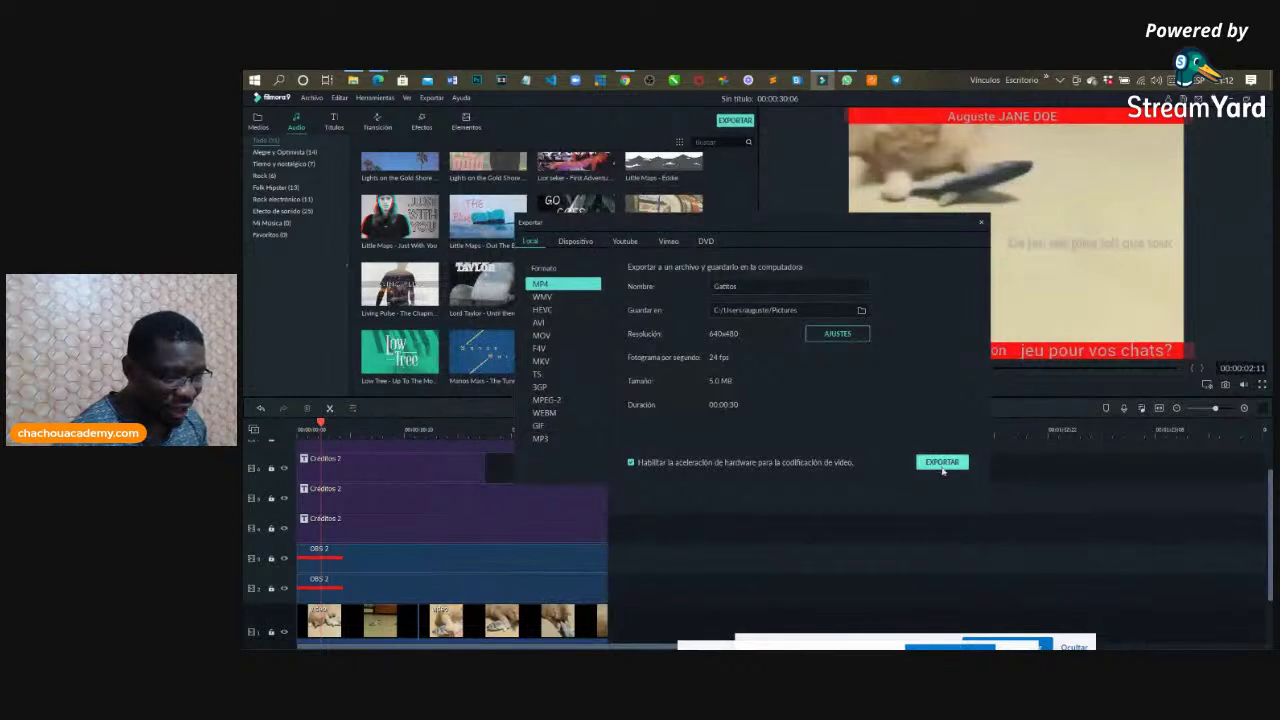
left_click(941, 462)
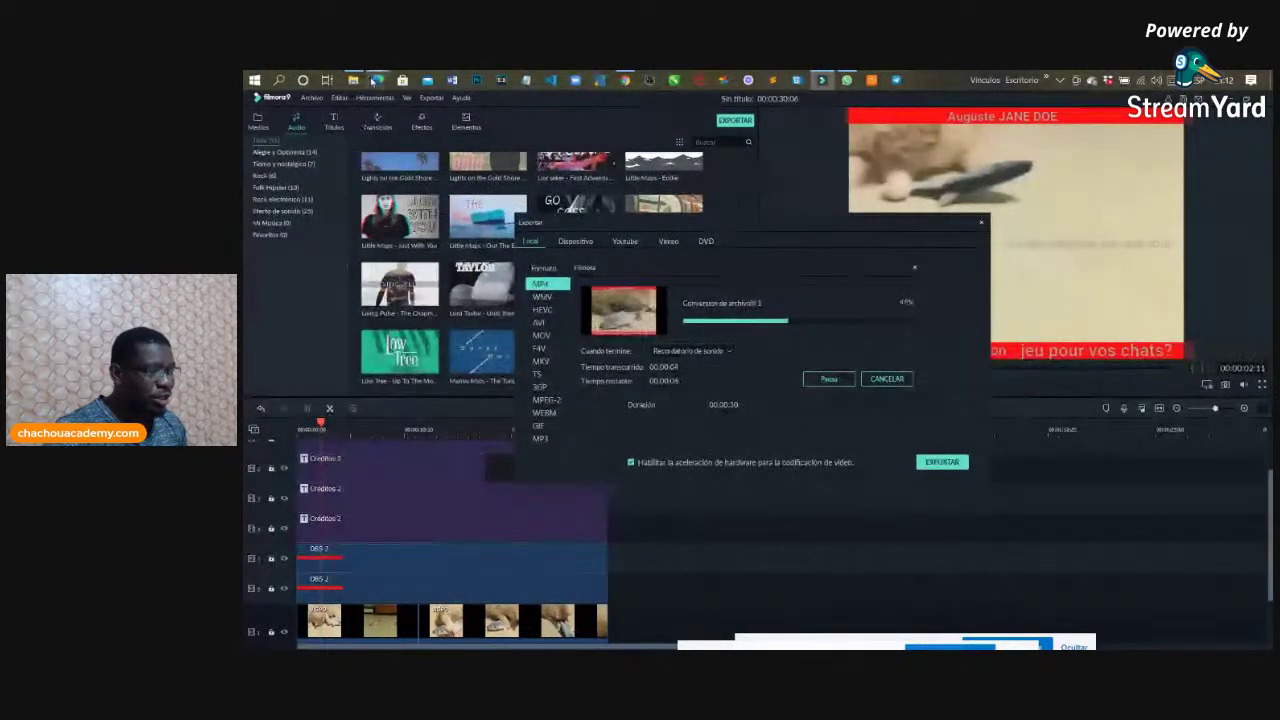
Step: Switch to StreamYard in the browser and check the comments on both live broadcasts
mouse_move(378, 80)
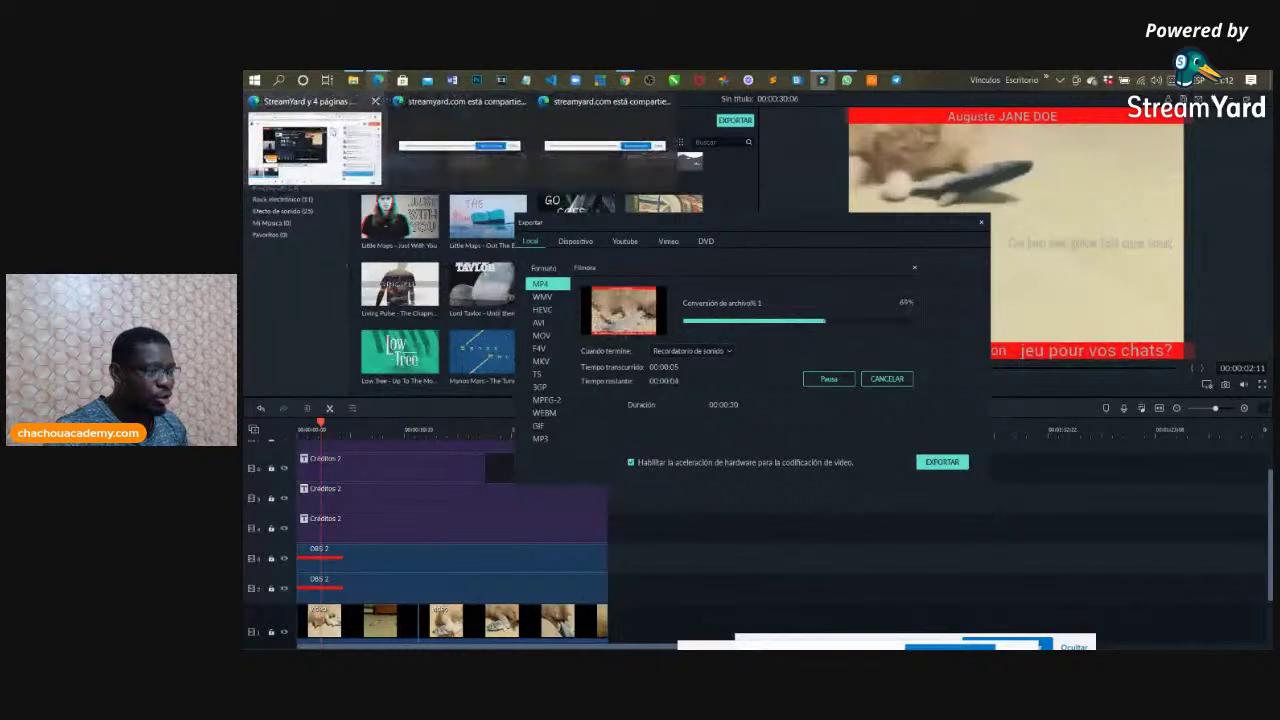
left_click(314, 148)
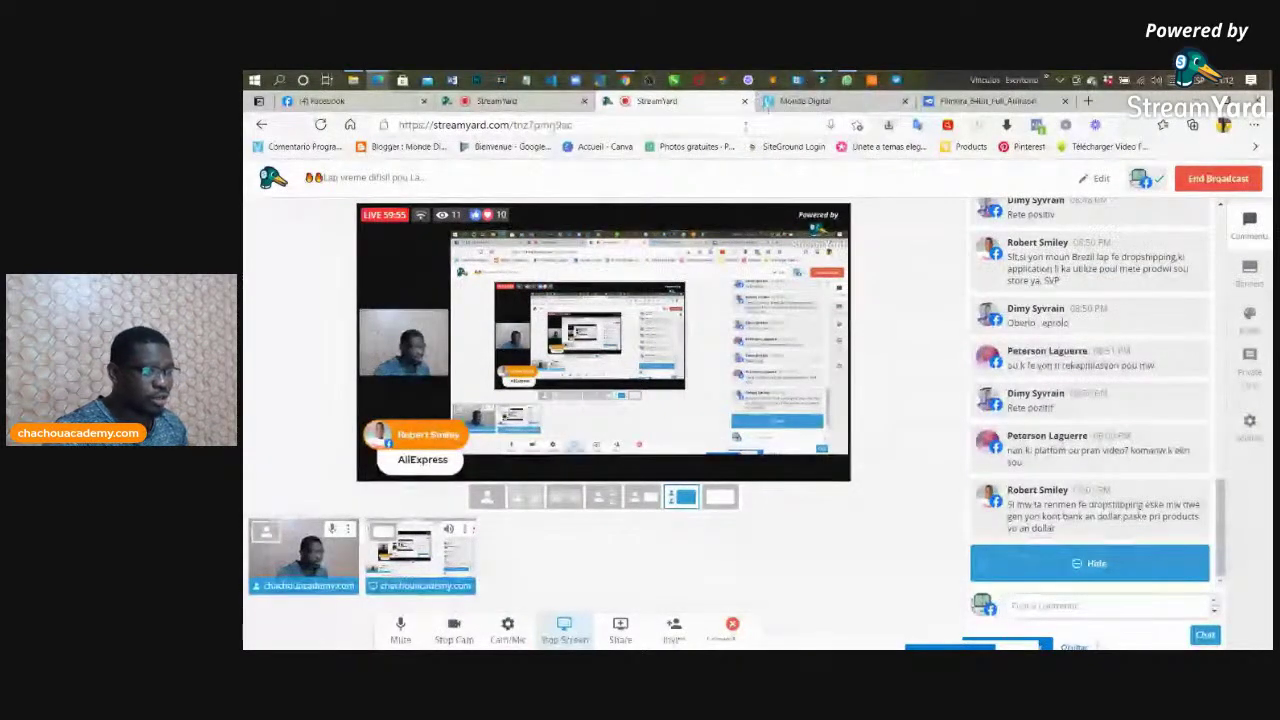
key("ctrl+shift+Tab")
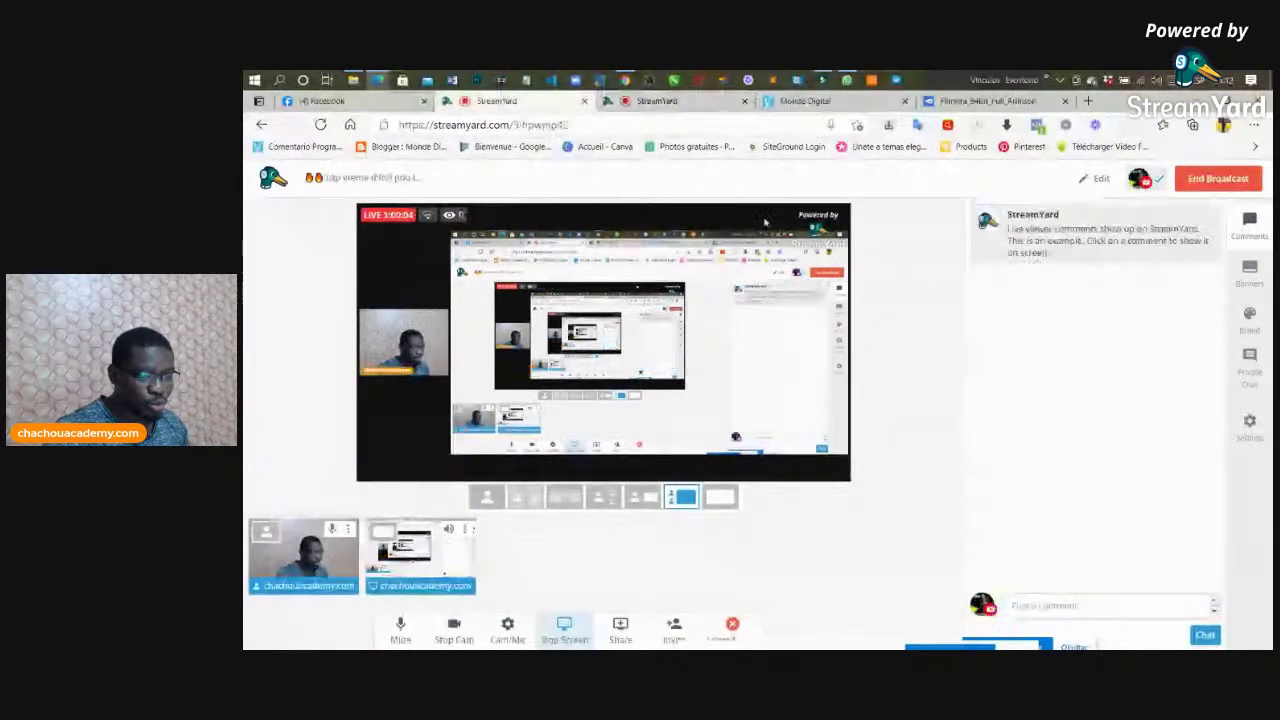
left_click(653, 103)
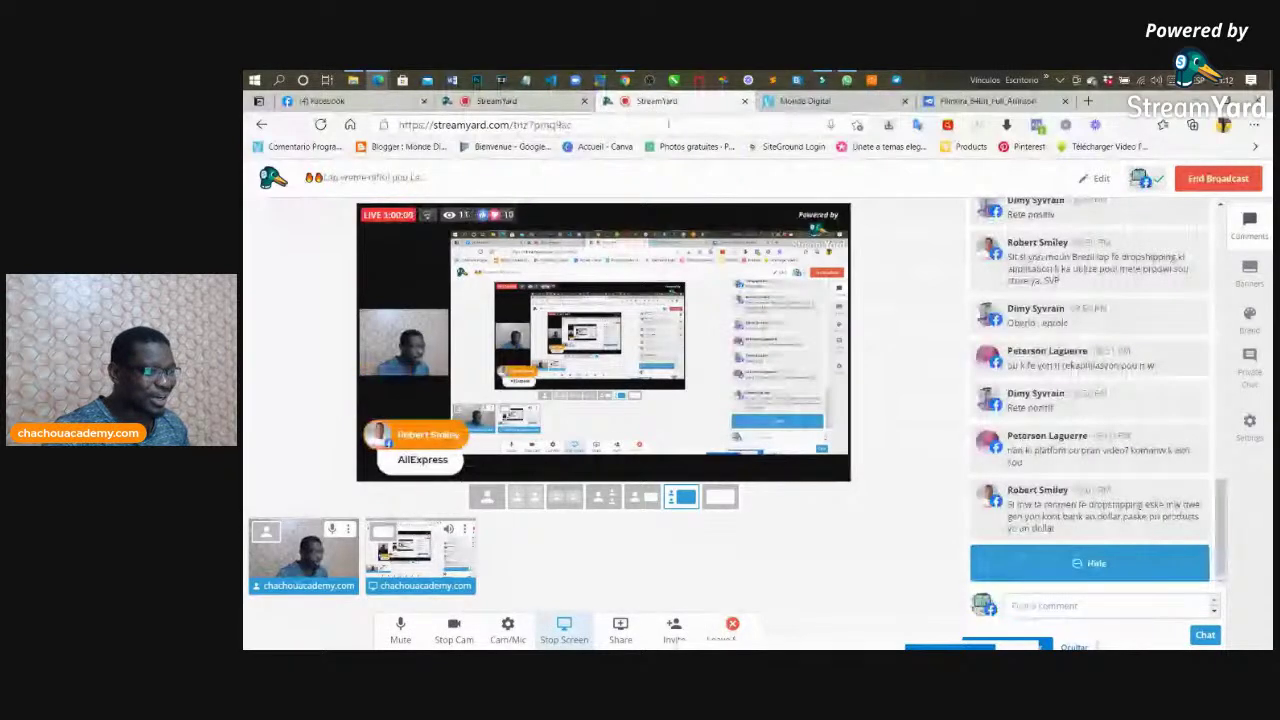
Step: Return to Filmora9 and dismiss the completed export's progress window
left_click(825, 84)
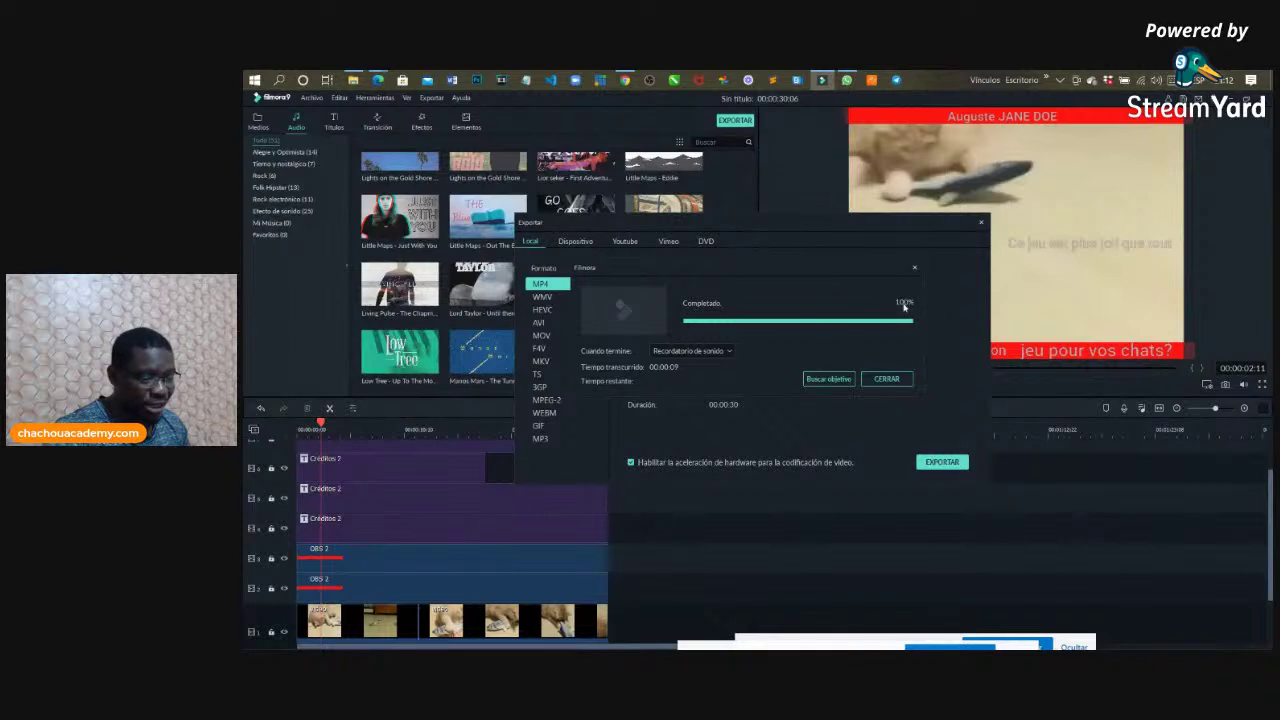
left_click(900, 378)
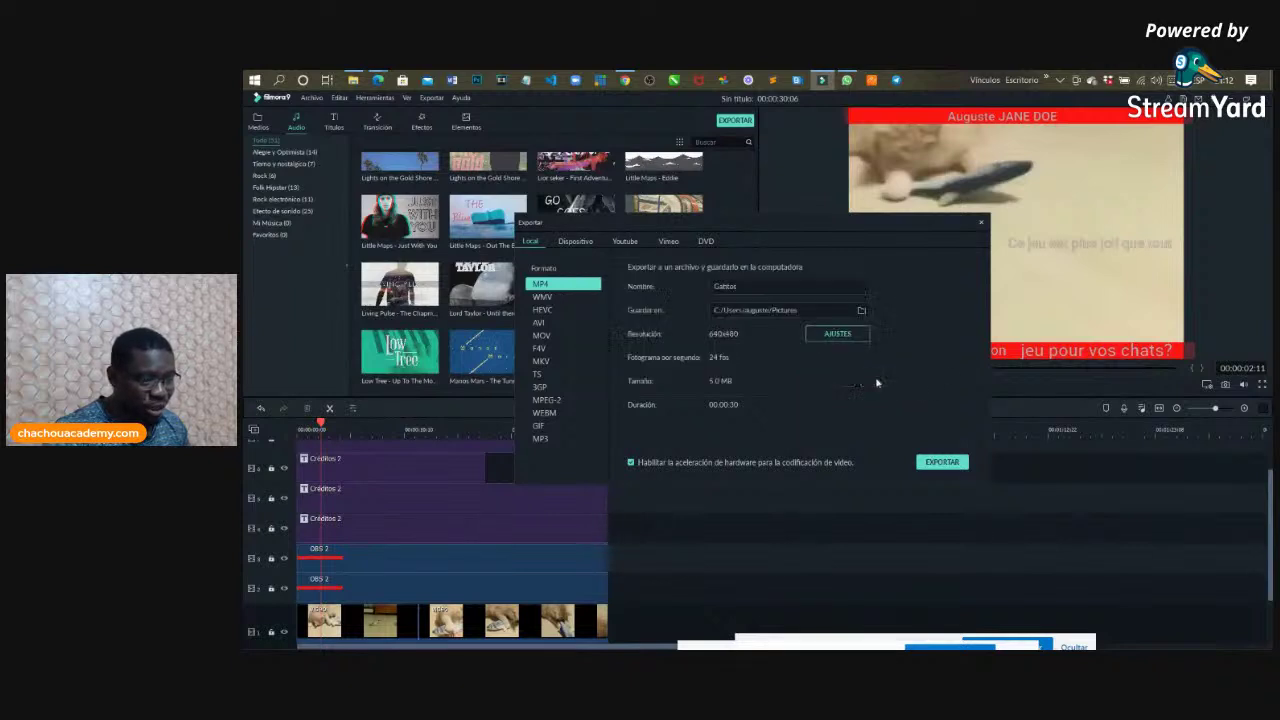
Step: Close the export dialog, play the exported Gatitos video from the Imágenes folder in File Explorer to check it, and leave the player's playback view
left_click(981, 221)
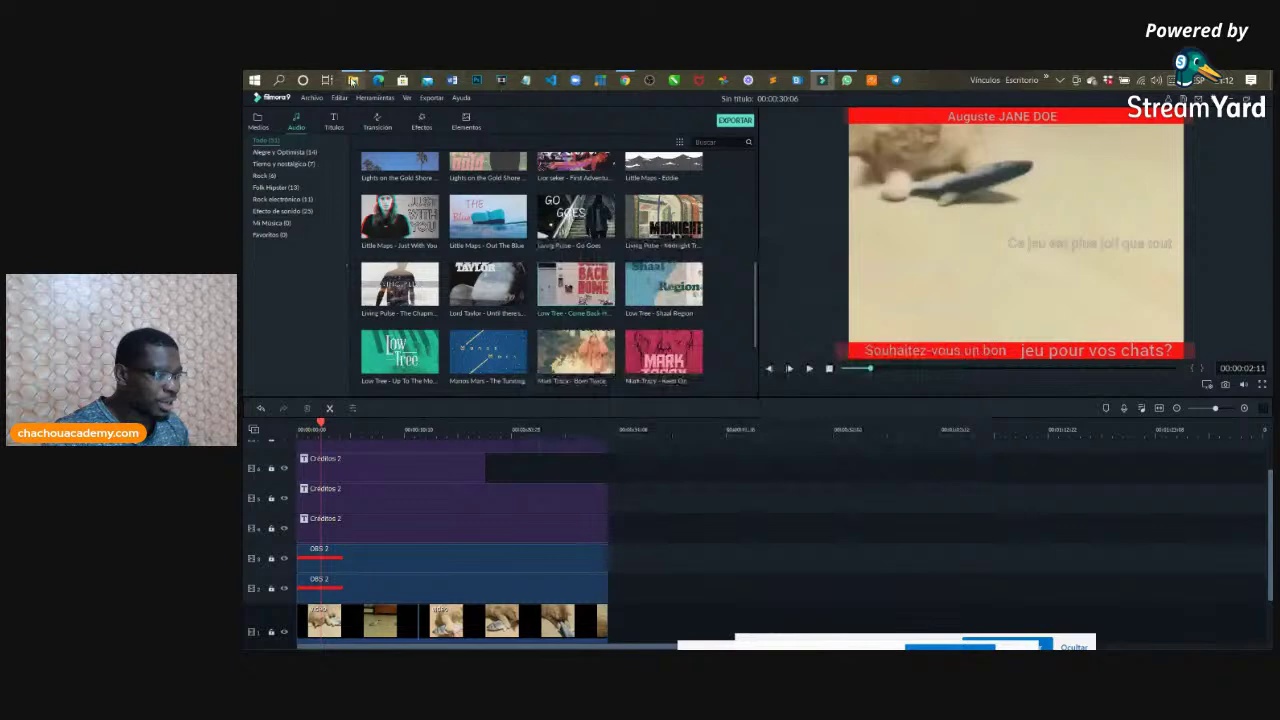
left_click(352, 80)
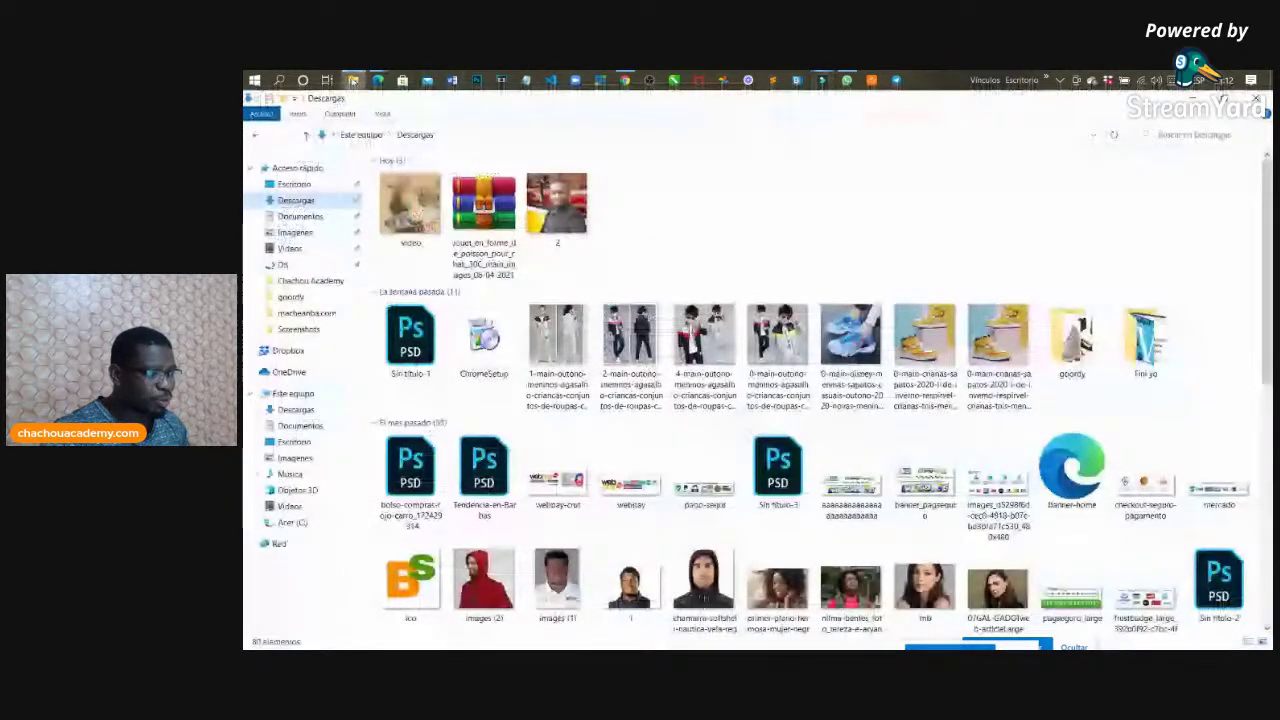
left_click(295, 232)
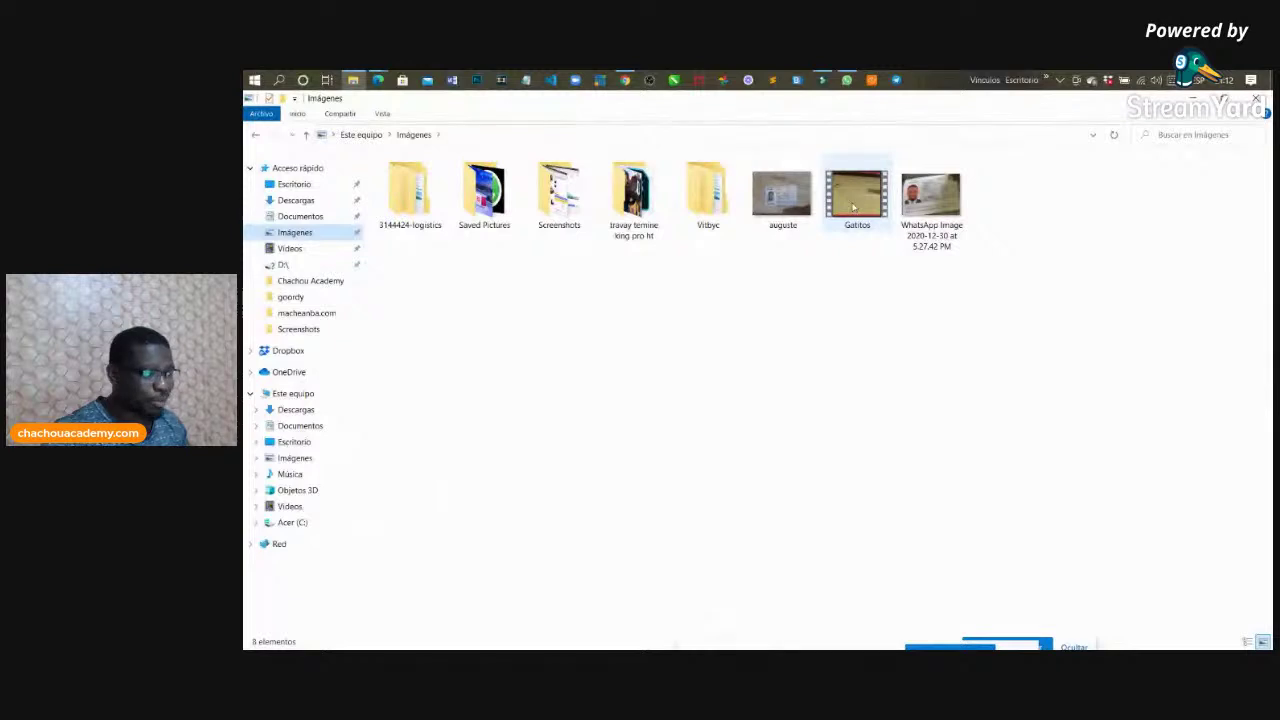
left_click(852, 205)
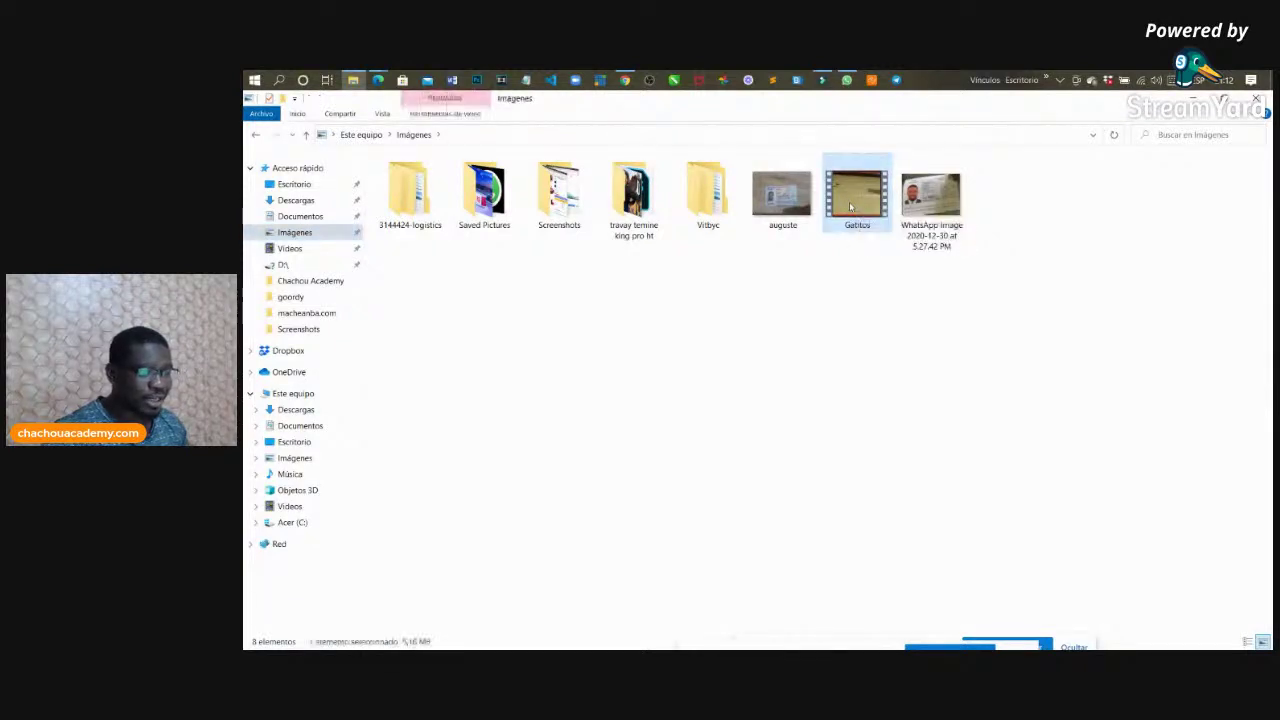
double_click(849, 203)
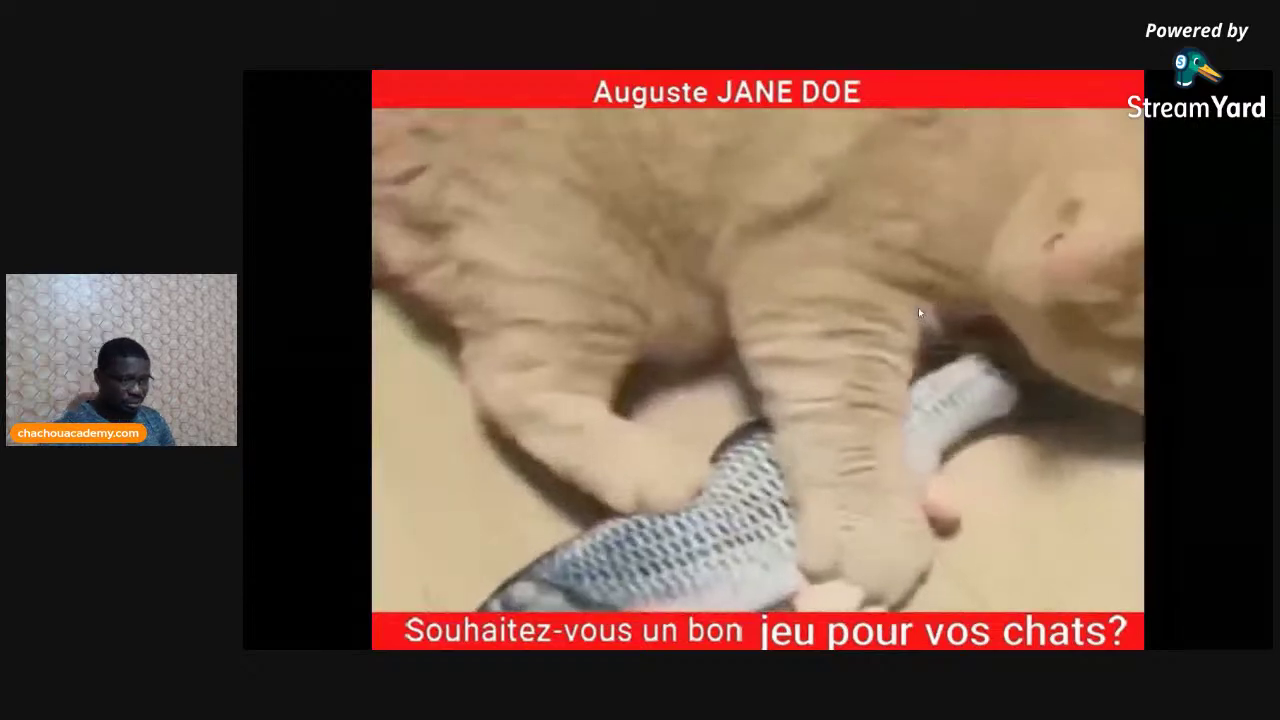
mouse_move(729, 364)
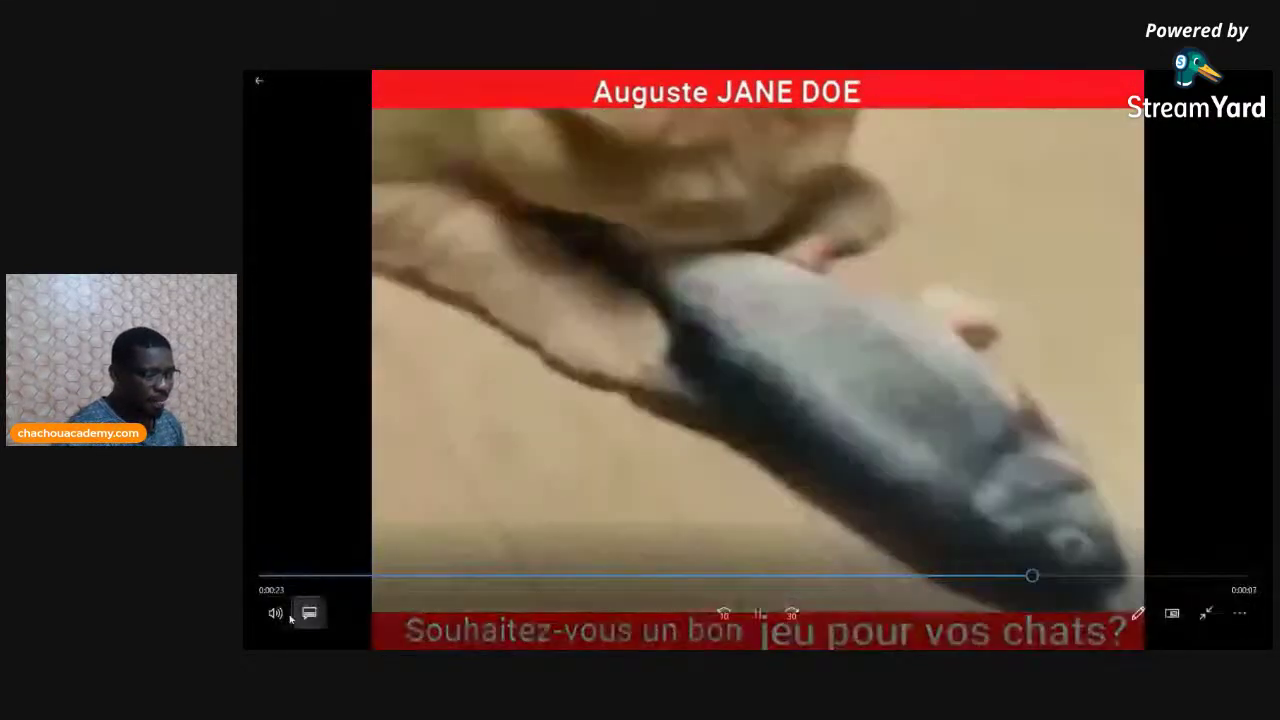
left_click(275, 613)
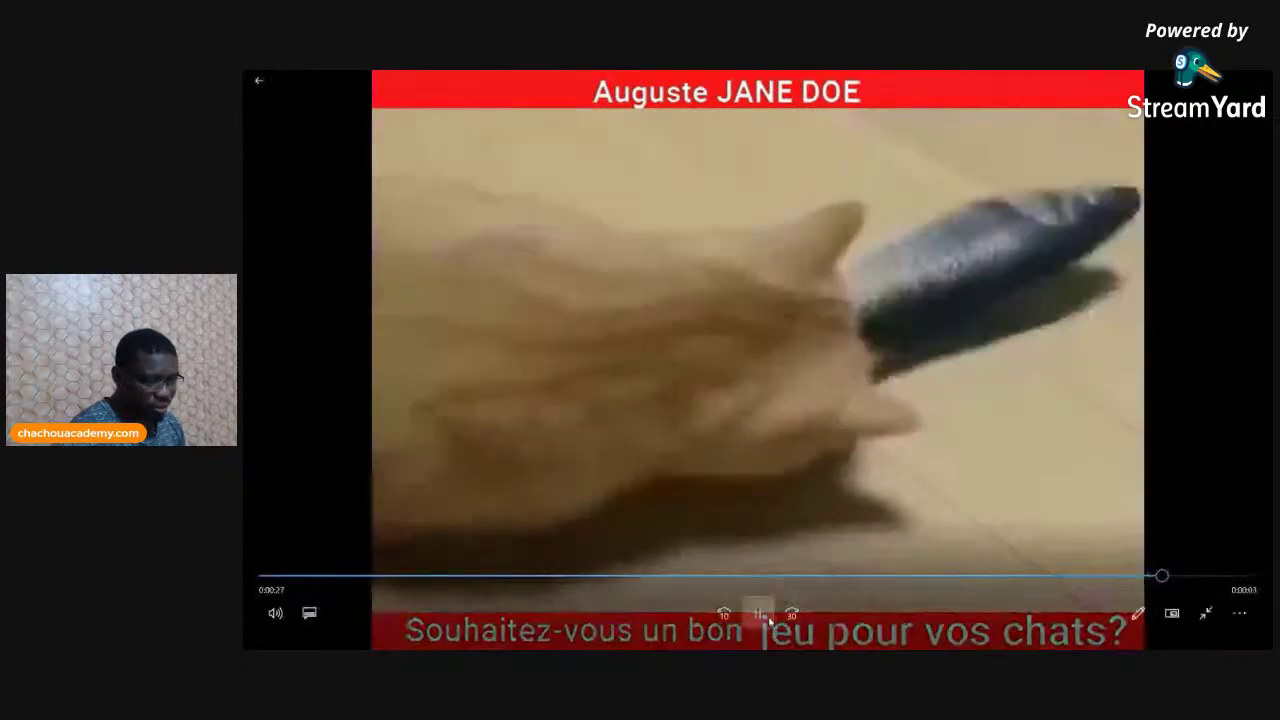
left_click(758, 613)
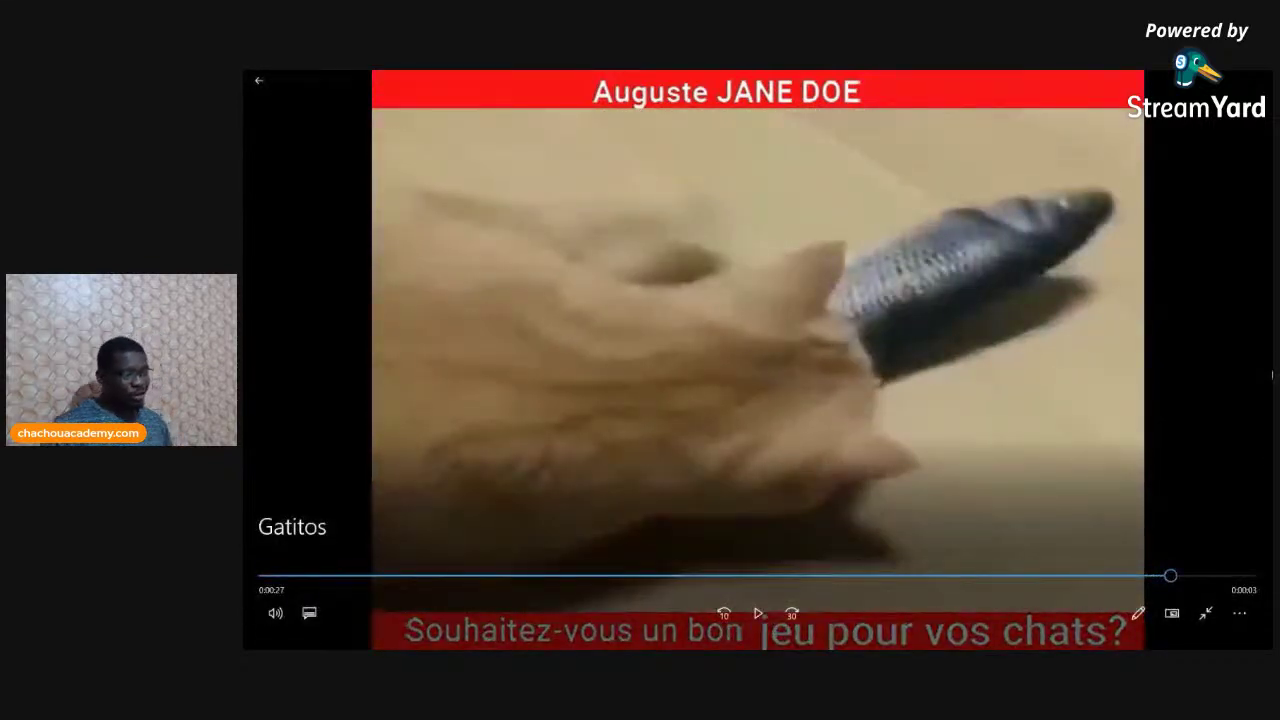
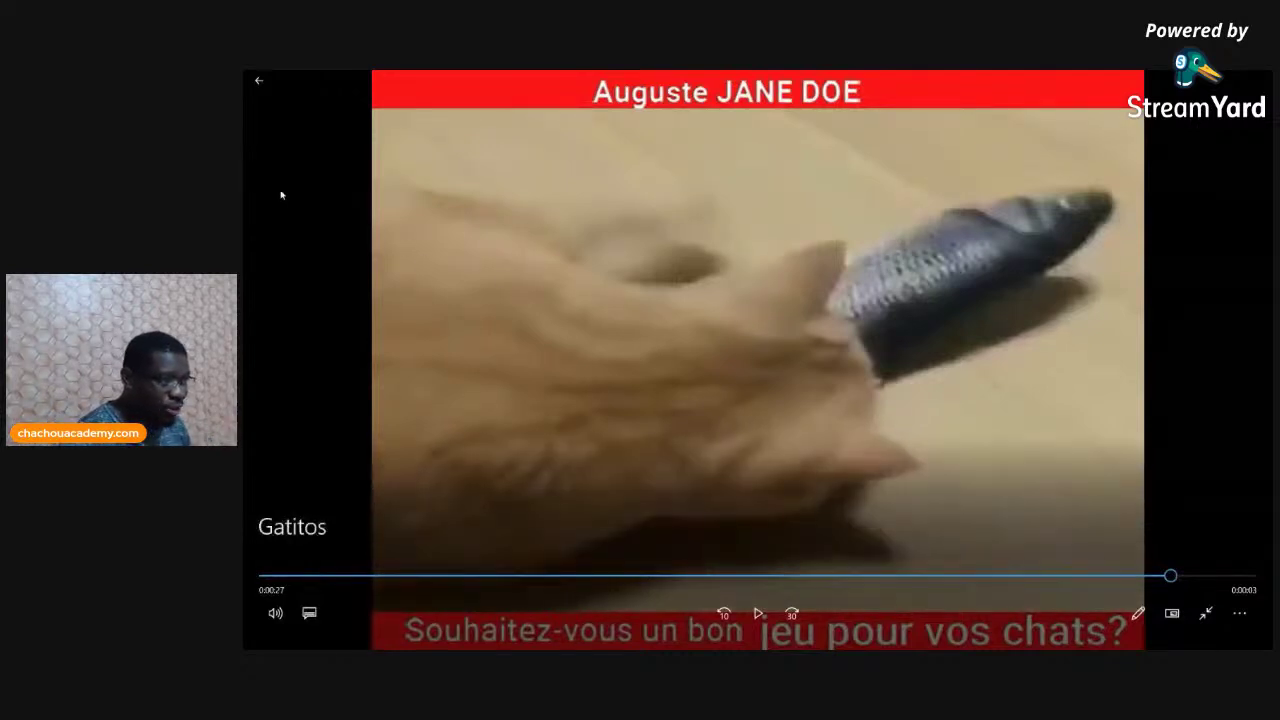
left_click(262, 86)
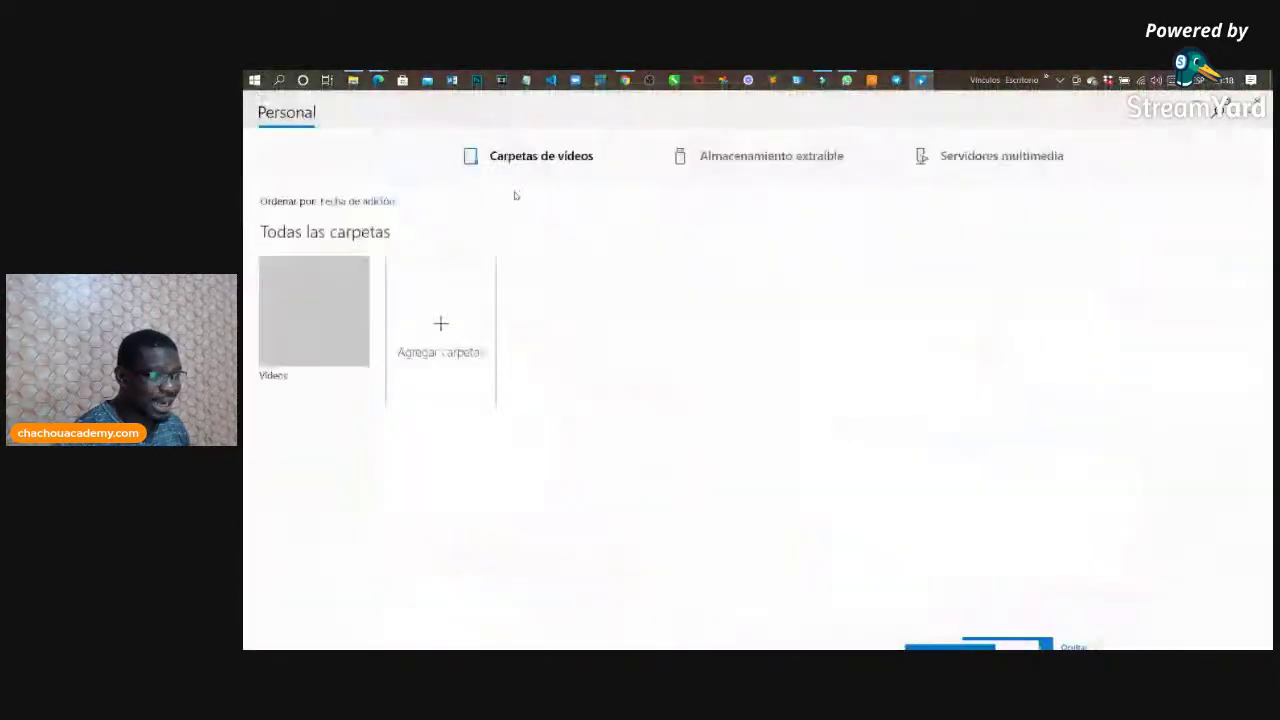
Step: Switch to StreamYard in the browser and show the comments "Bon bgay dg mh" and "komanw ka mete logo ou nan video a an cristal" on the broadcast
mouse_move(378, 82)
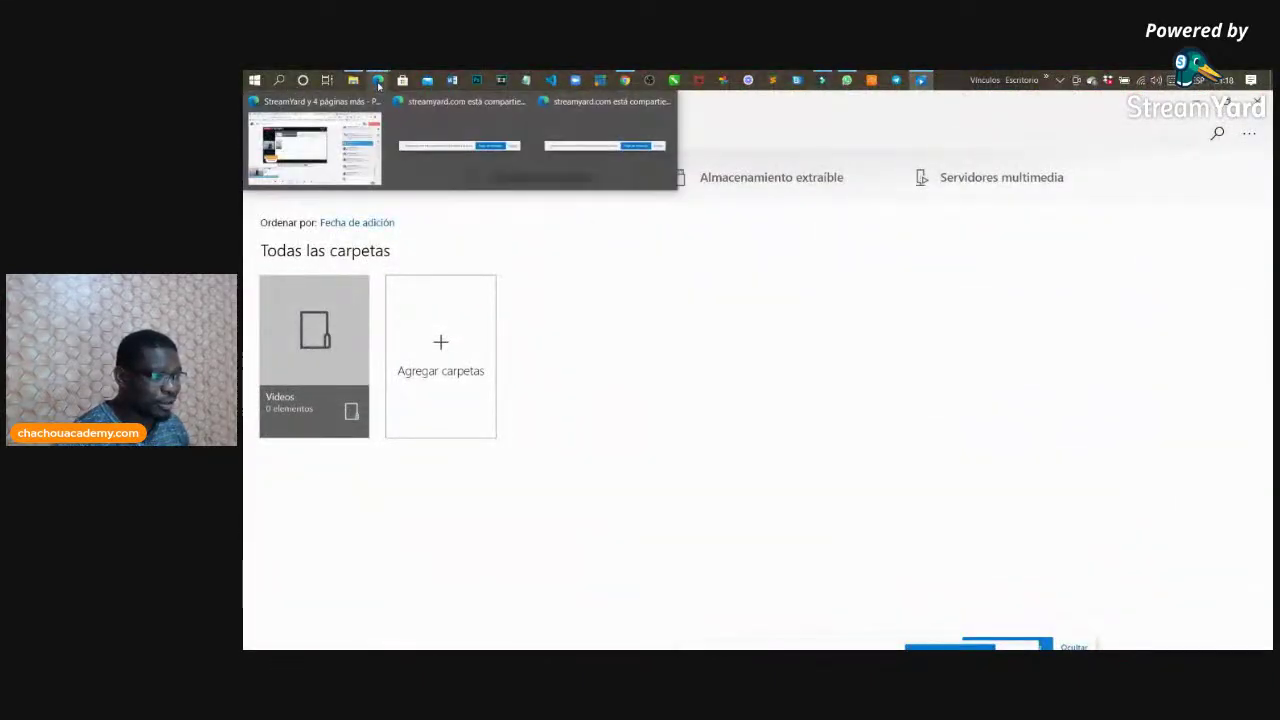
left_click(316, 151)
mouse_move(420, 560)
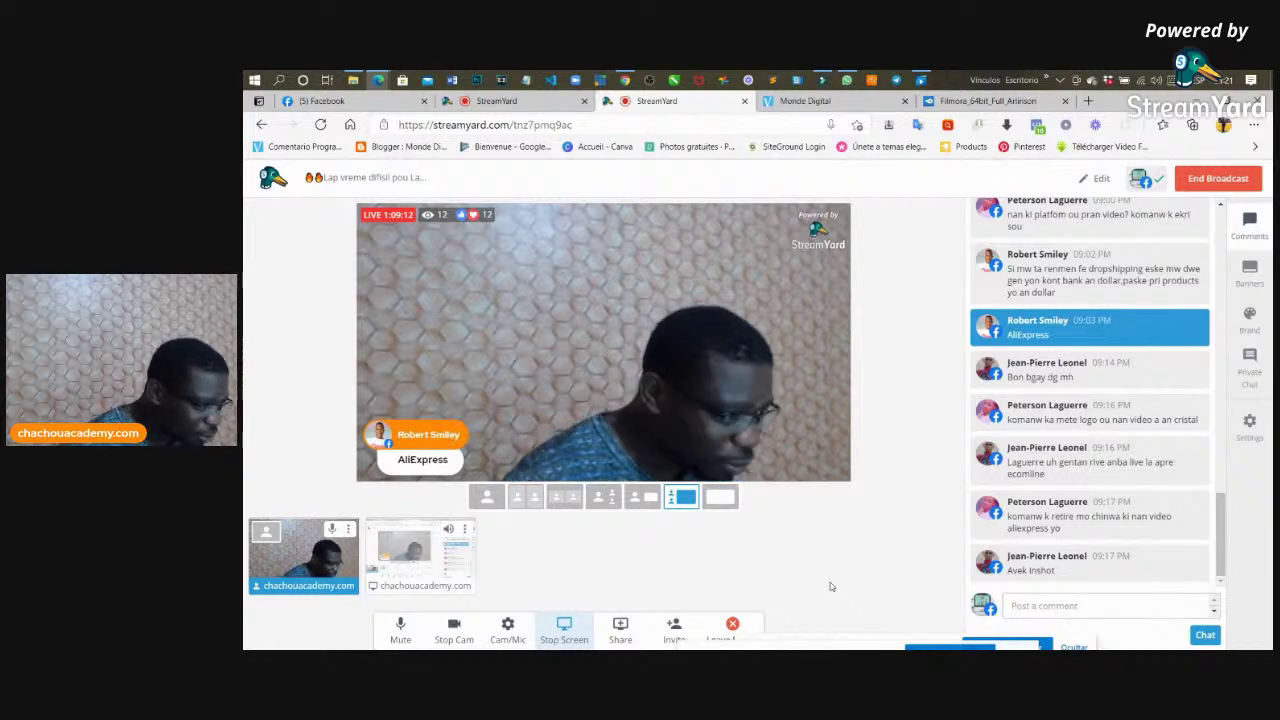
left_click(1035, 372)
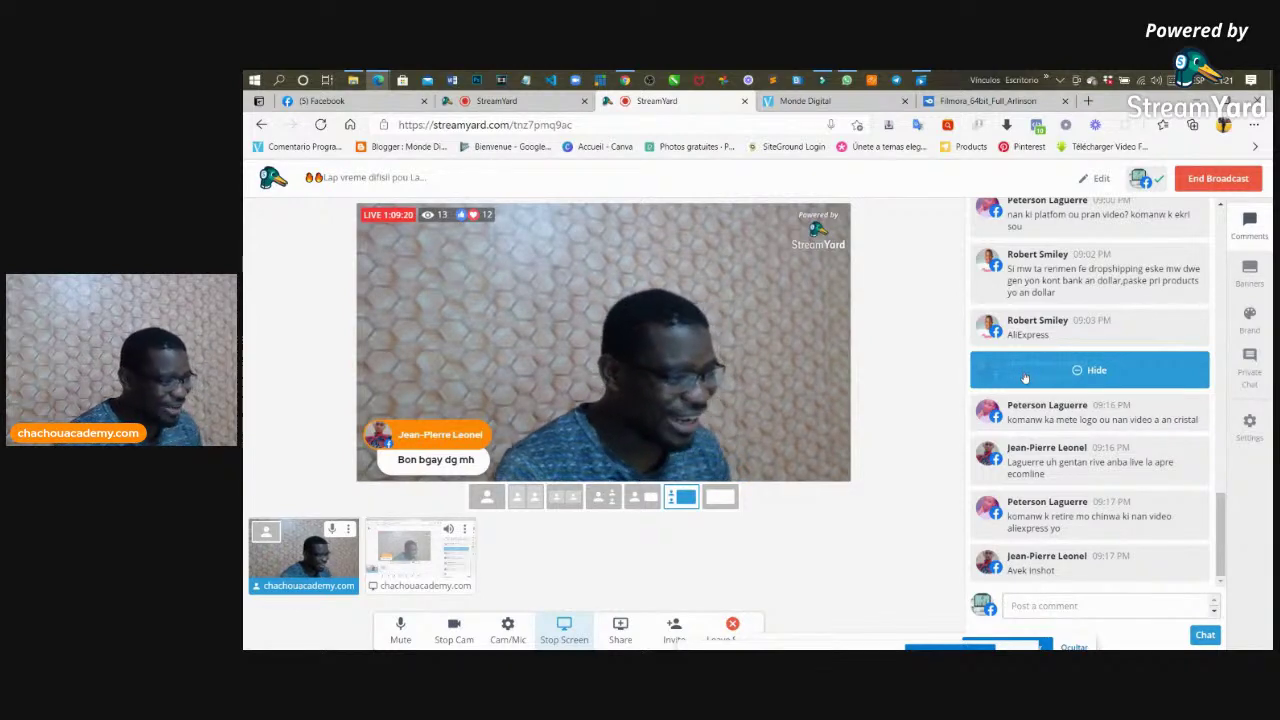
mouse_move(1038, 452)
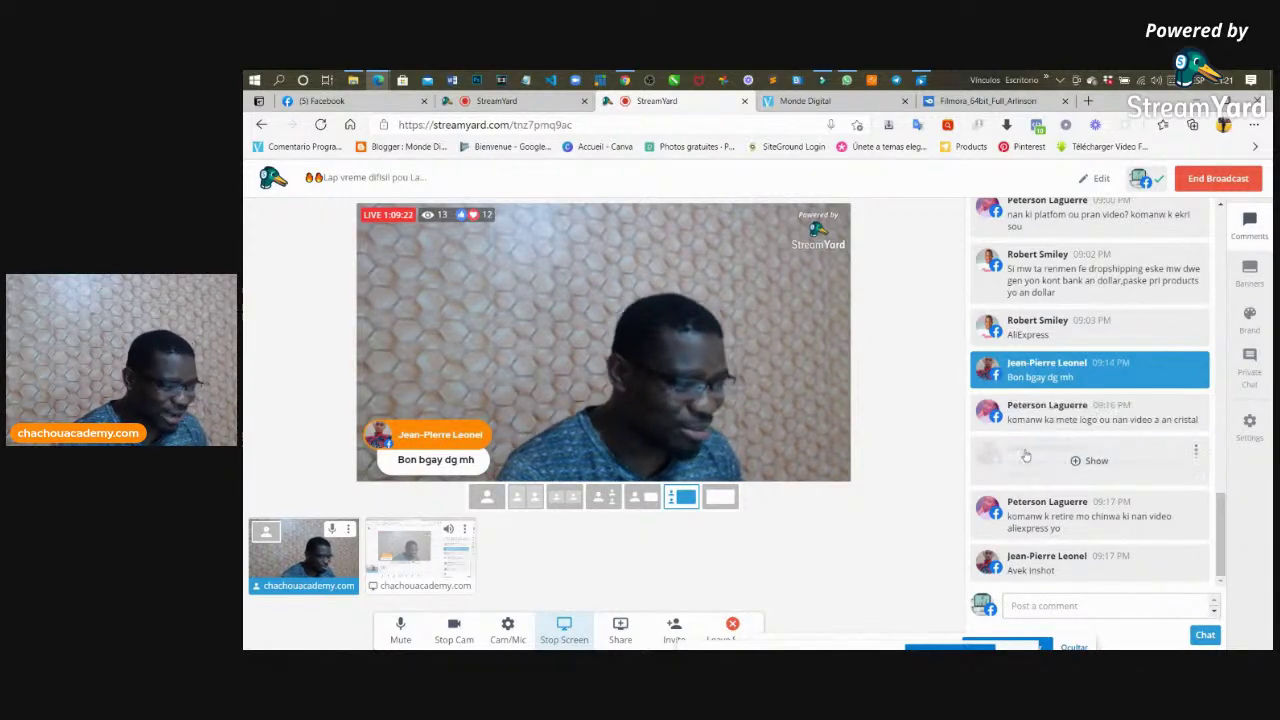
left_click(1022, 425)
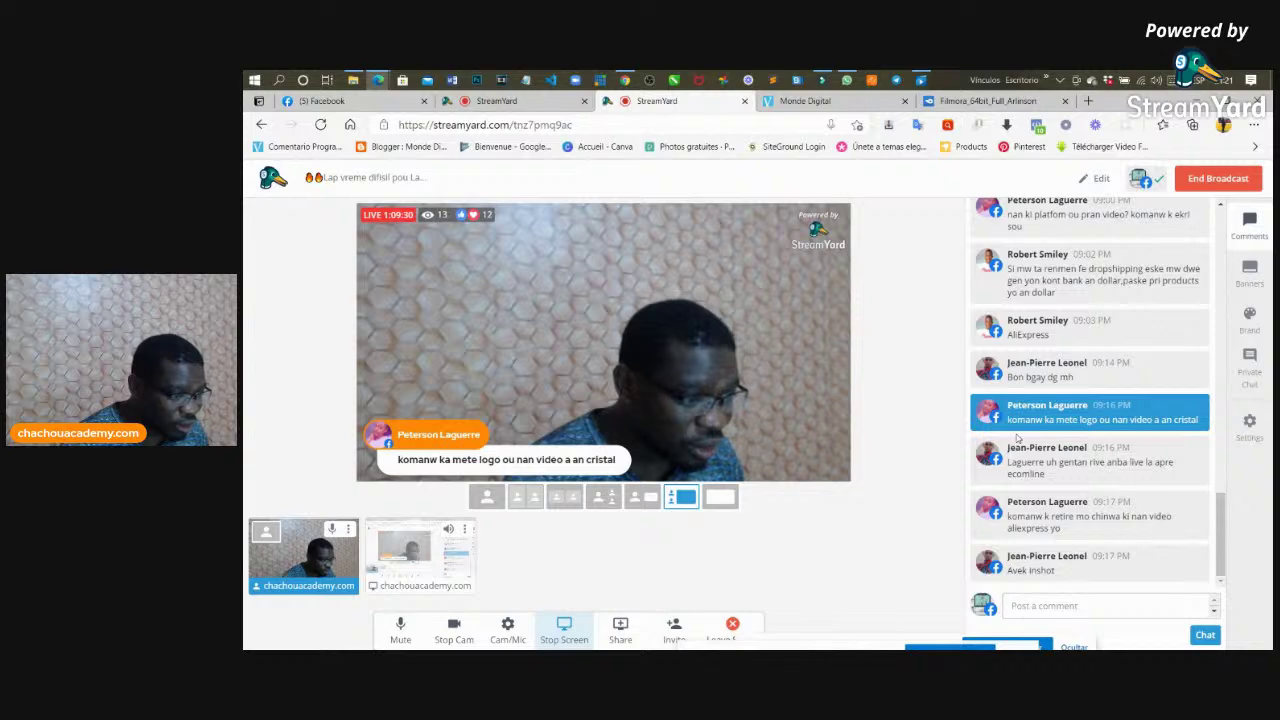
mouse_move(1019, 456)
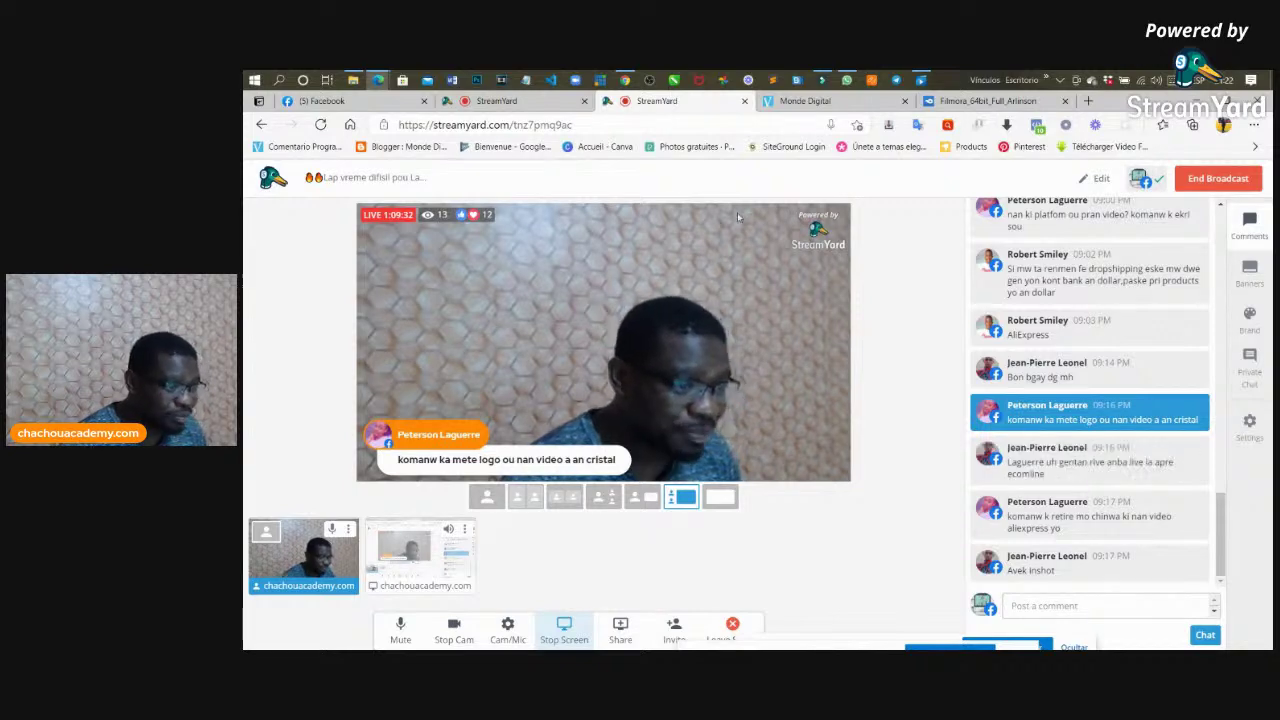
Step: Return to Filmora9 and open the file import dialog from the project's media library
left_click(822, 80)
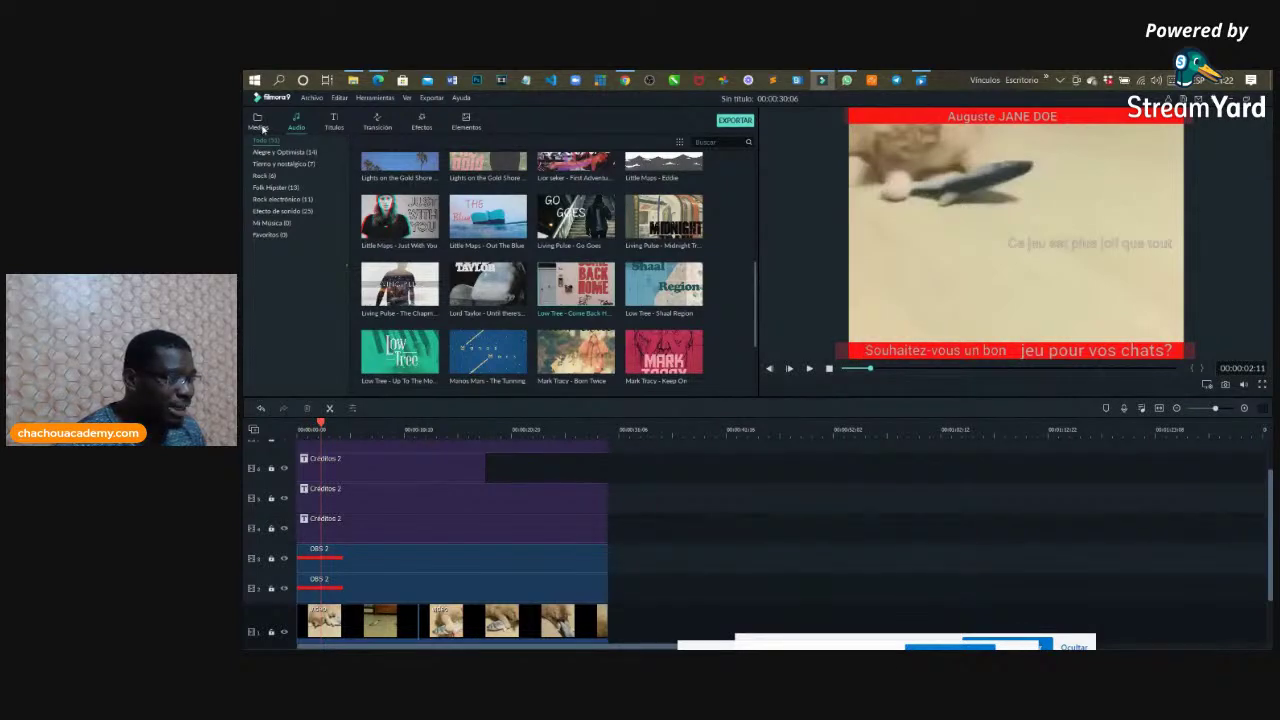
left_click(259, 122)
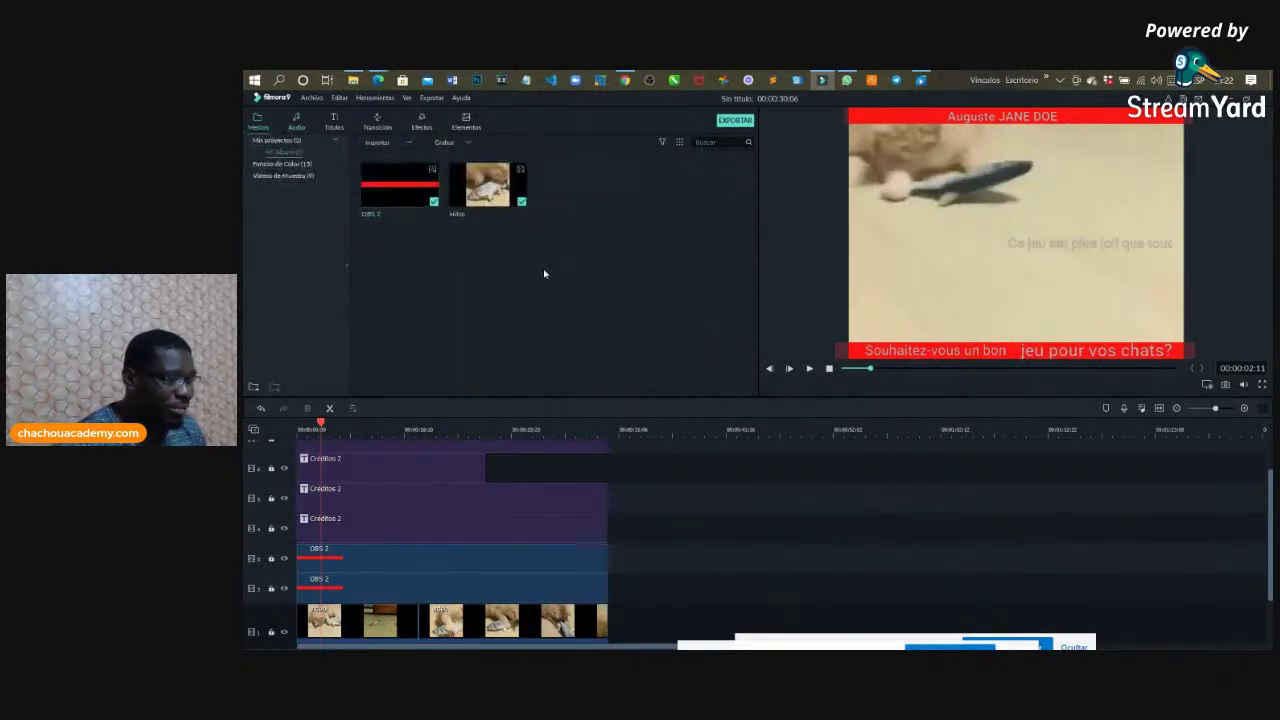
double_click(543, 272)
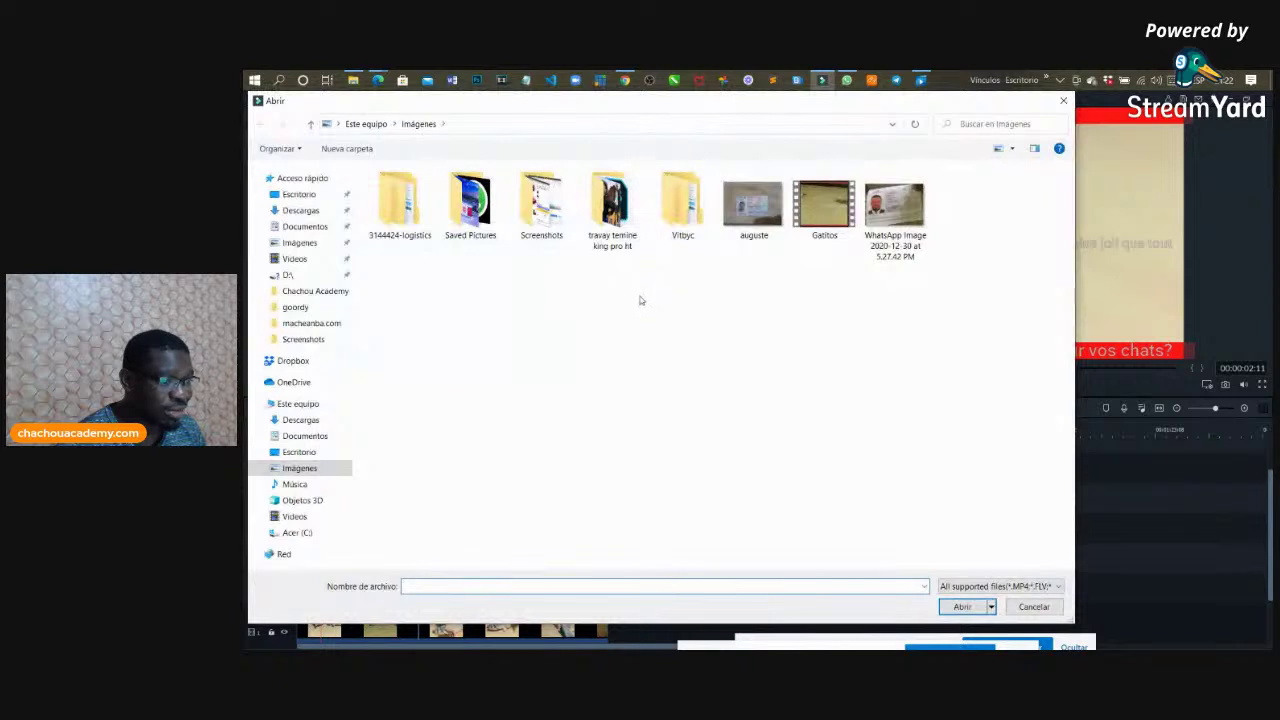
Step: Look for the logo image in the Vitbyc, Documentos and Descargas folders
double_click(680, 214)
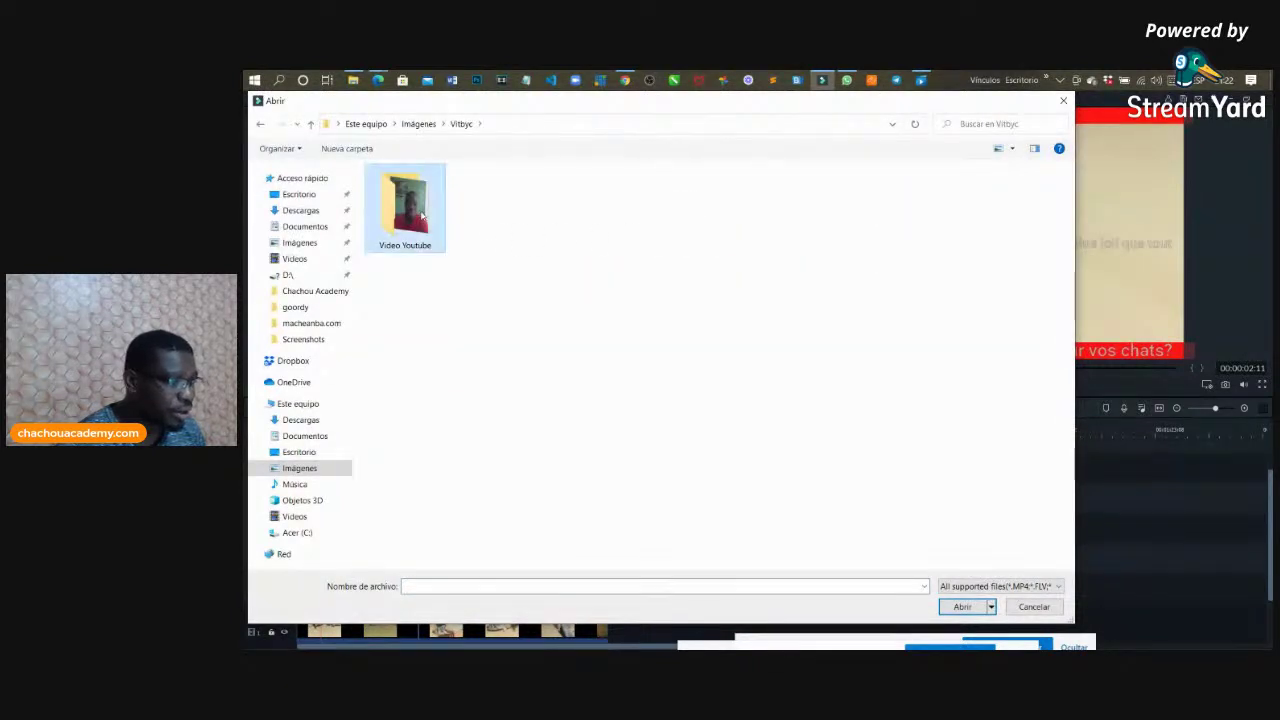
double_click(424, 214)
left_click(419, 124)
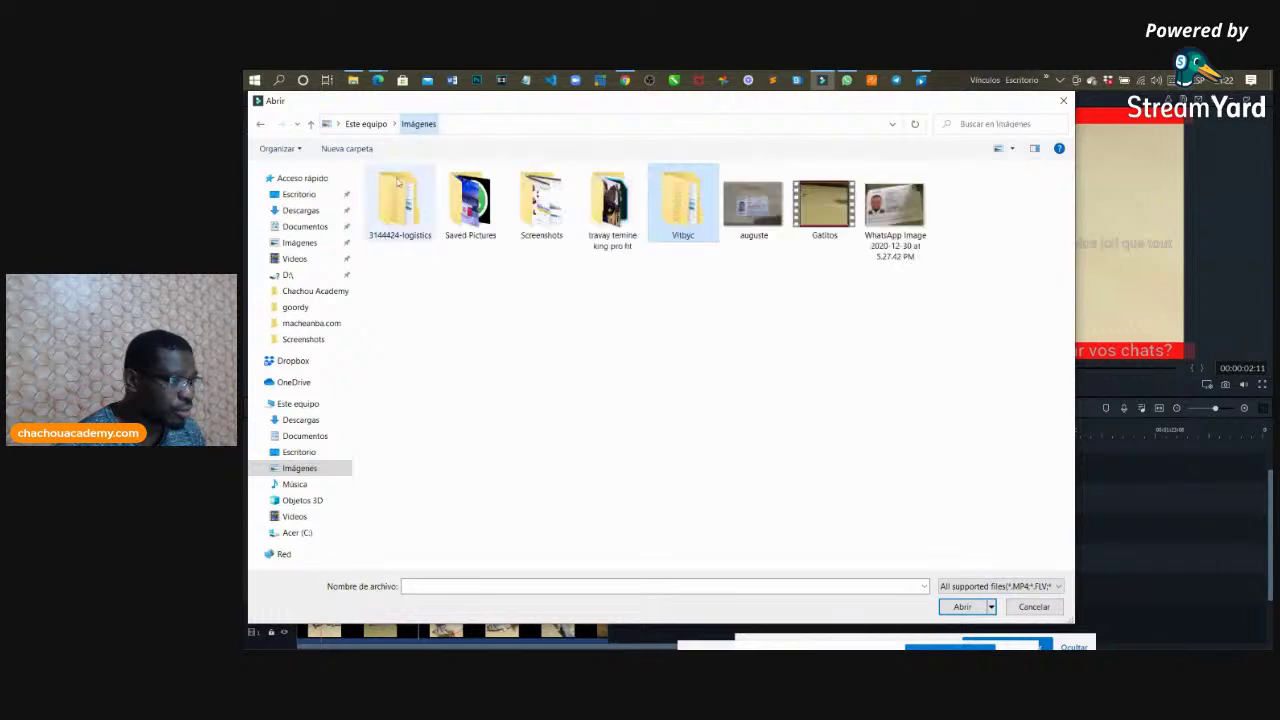
left_click(305, 226)
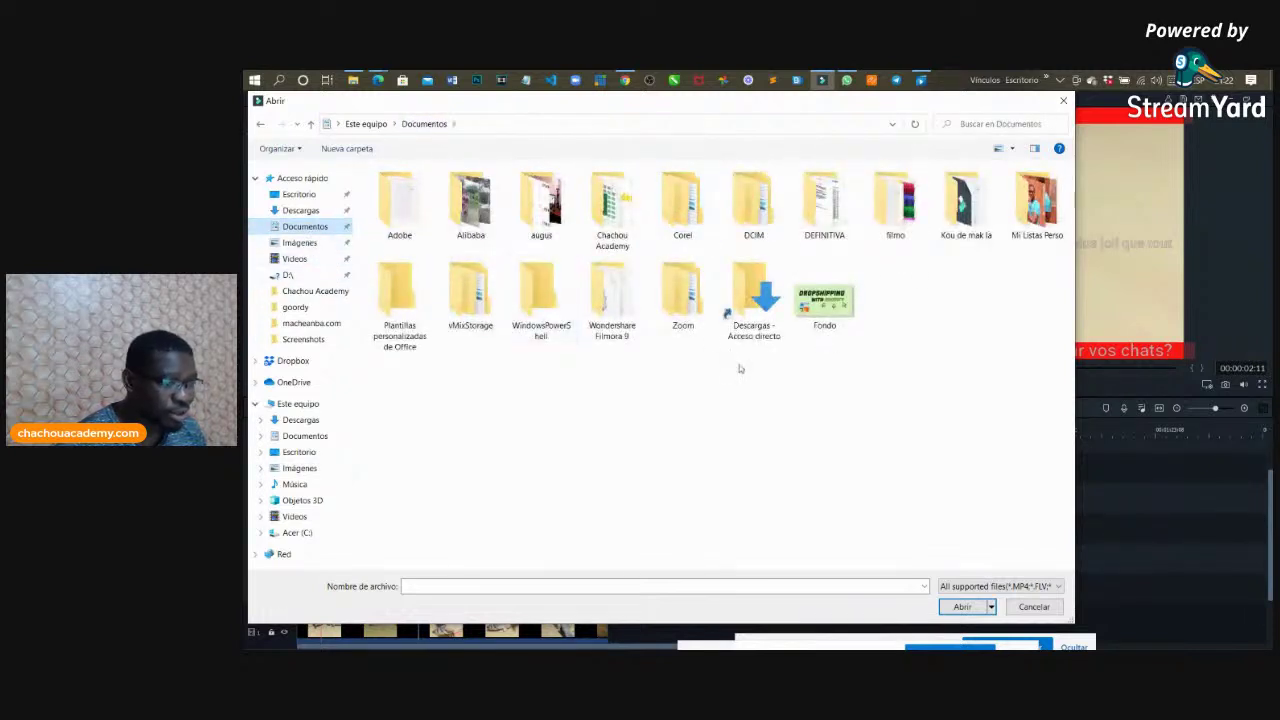
left_click(300, 210)
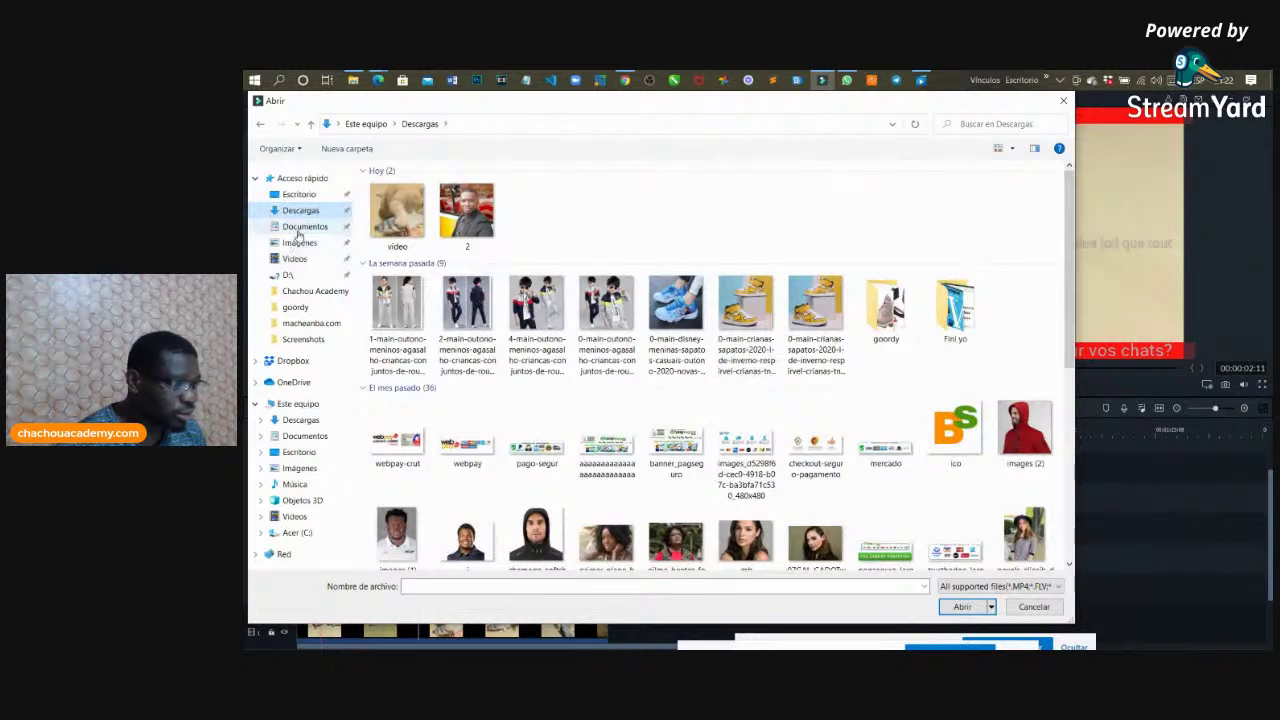
Step: Import the image Bon logo Academy a from the LOGO AGENCY folder inside Documentos > Chachou Academy
left_click(303, 227)
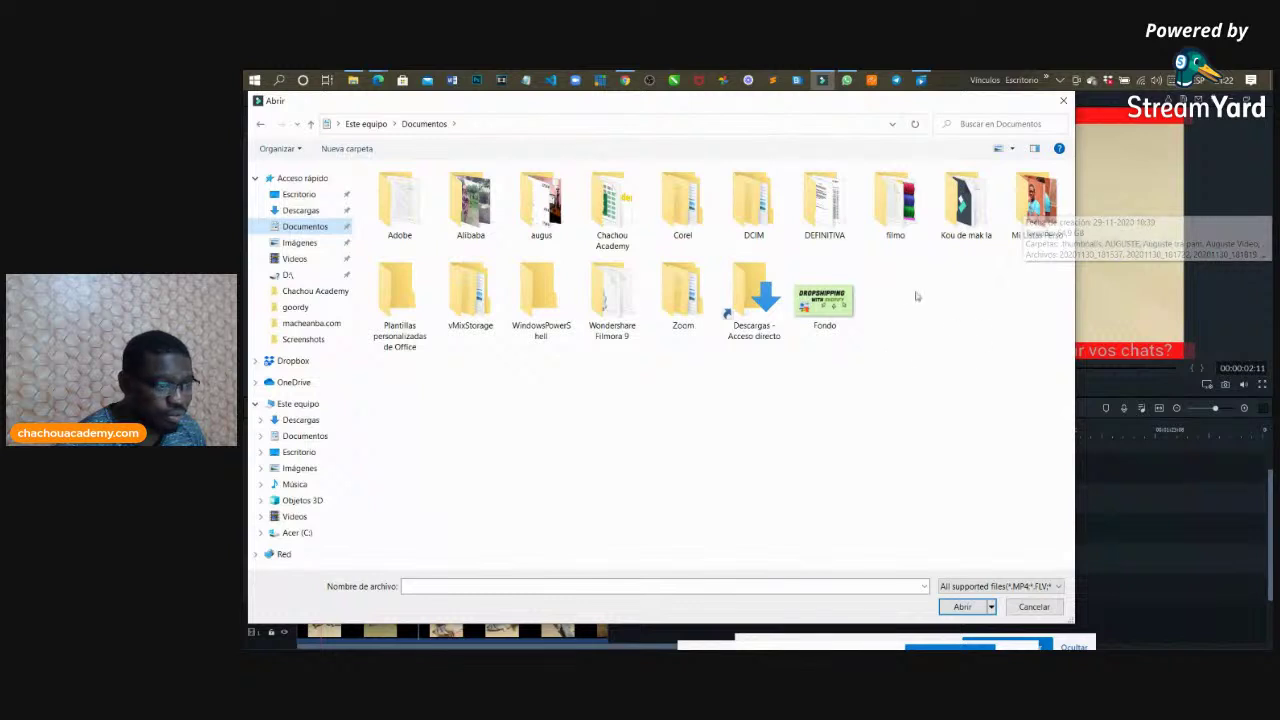
double_click(616, 208)
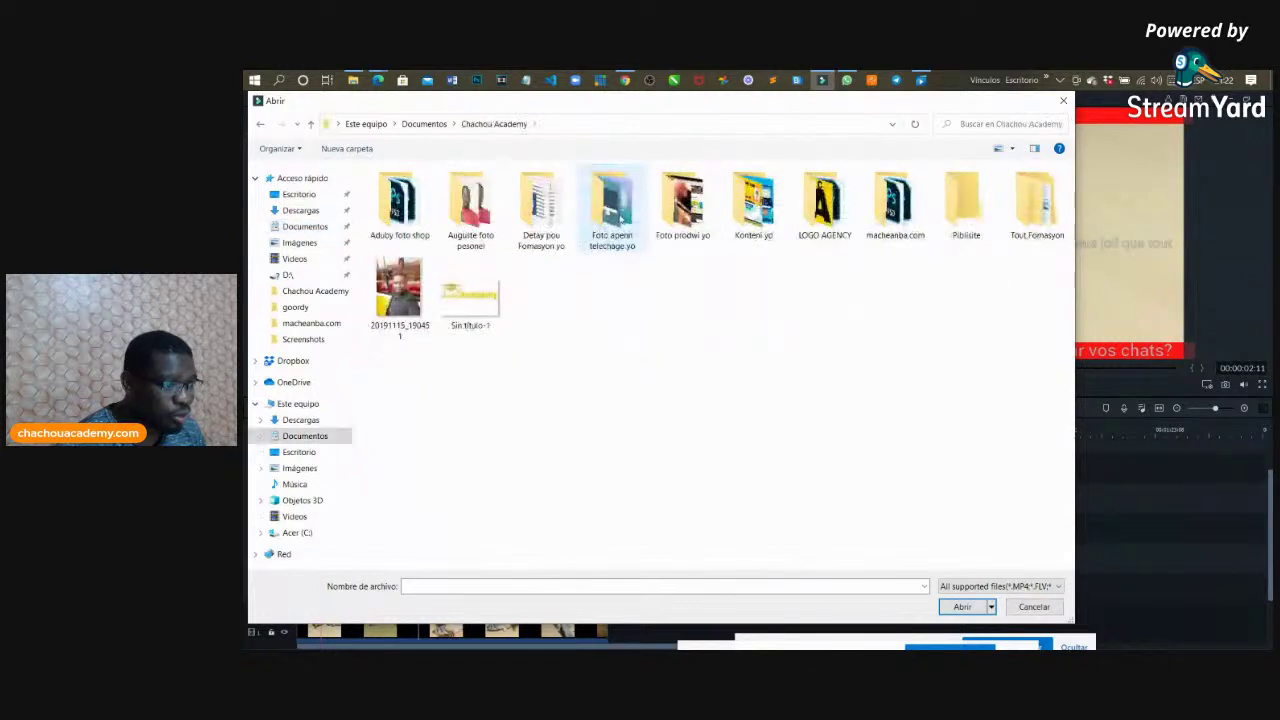
double_click(822, 212)
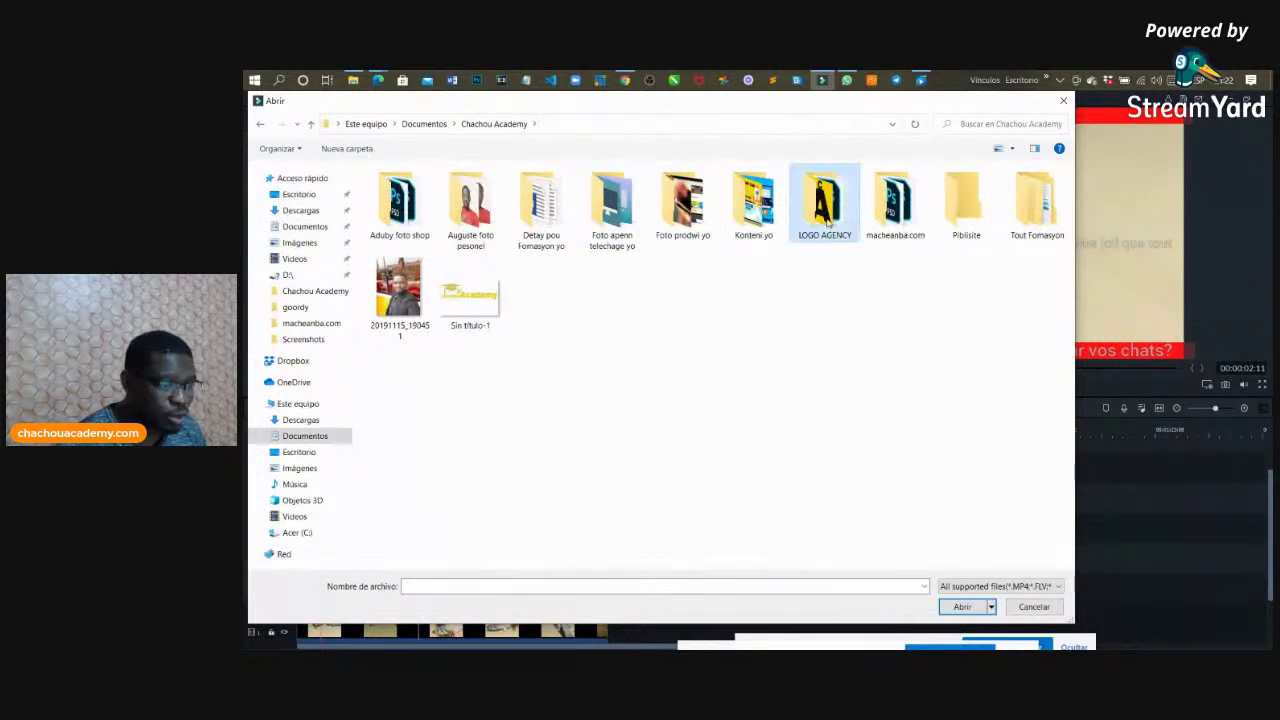
left_click(400, 208)
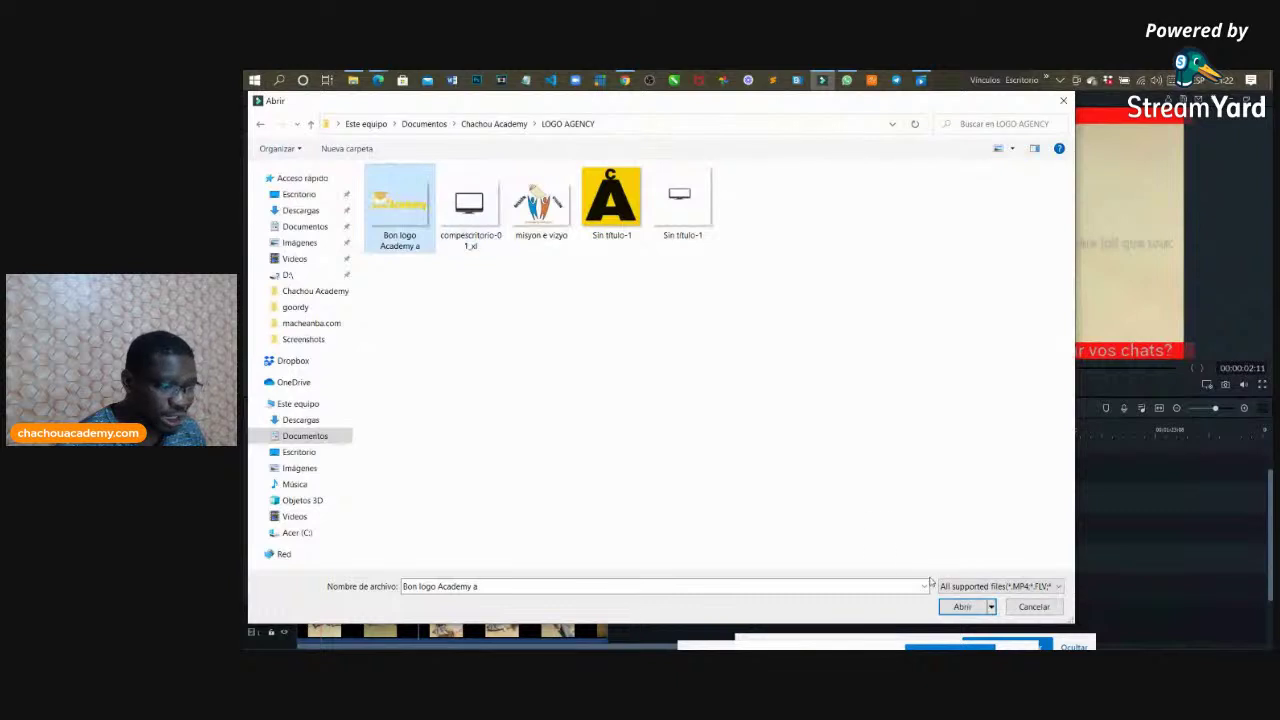
left_click(962, 607)
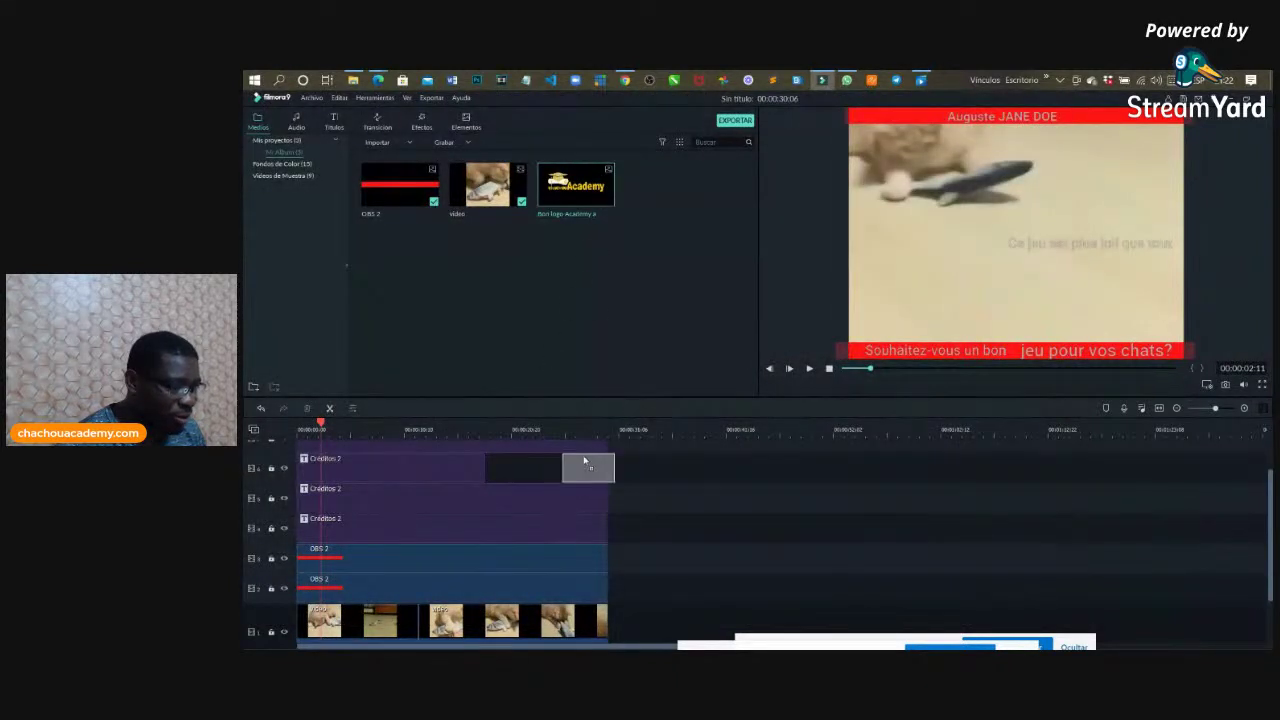
Step: Place the logo on a new track above the titles for the whole video's length and shrink it into the frame's upper-left corner
scroll(578, 485, "up", 1)
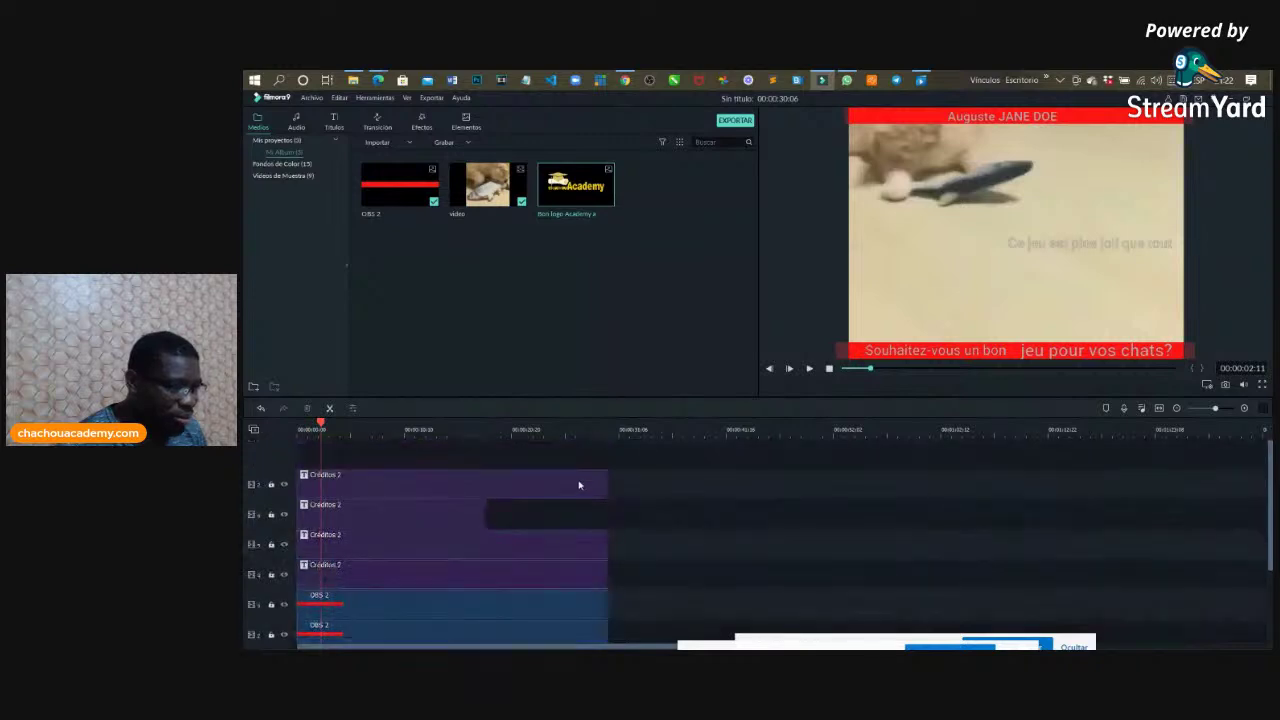
left_click_drag(576, 190, 607, 505)
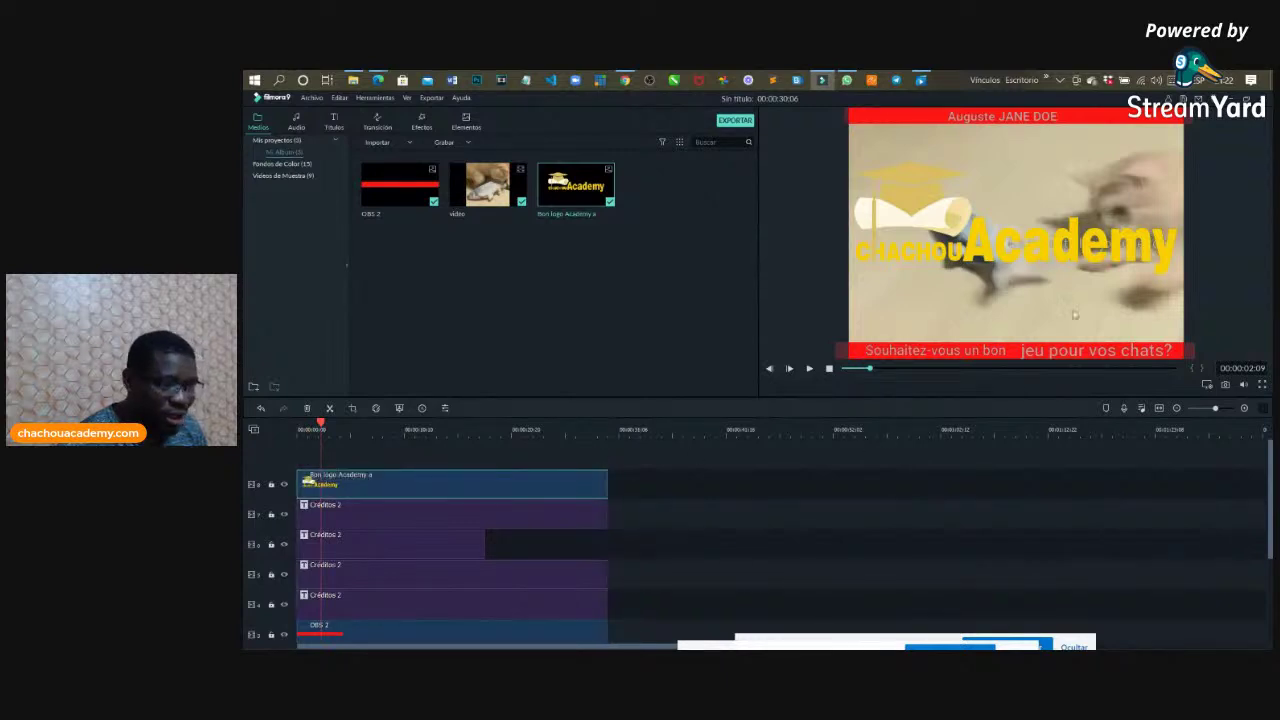
double_click(1042, 240)
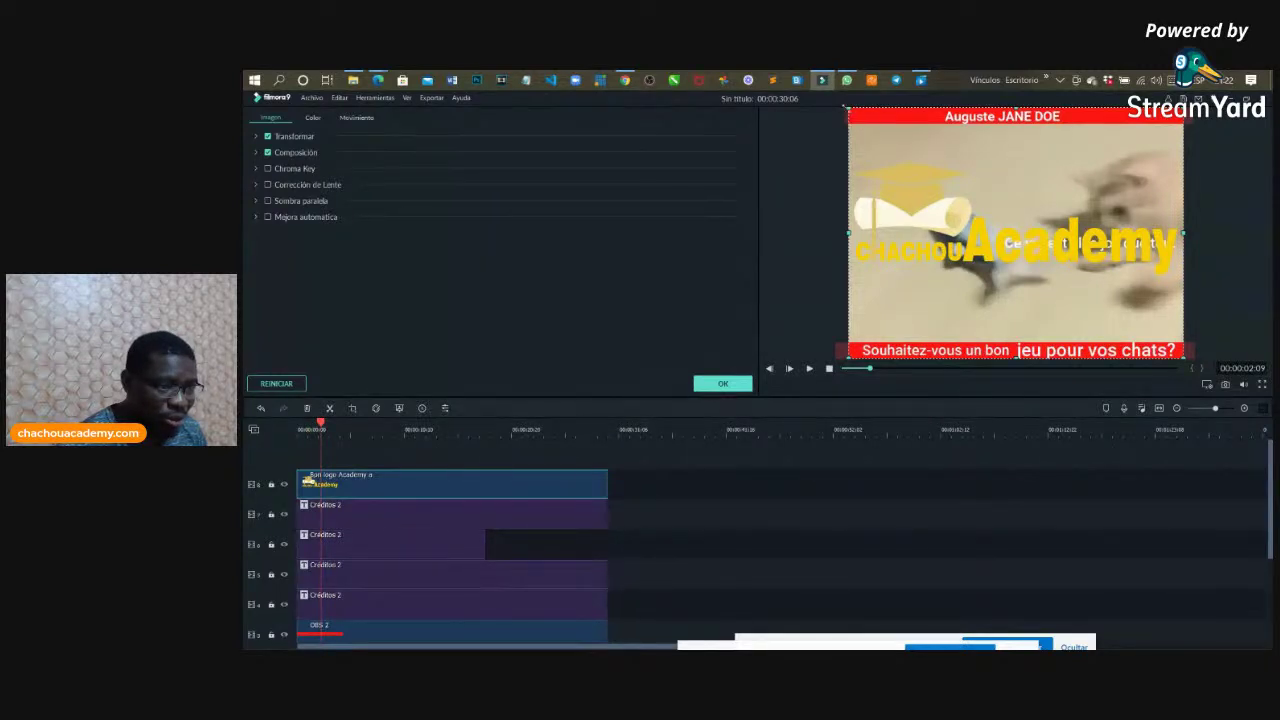
left_click_drag(848, 107, 867, 140)
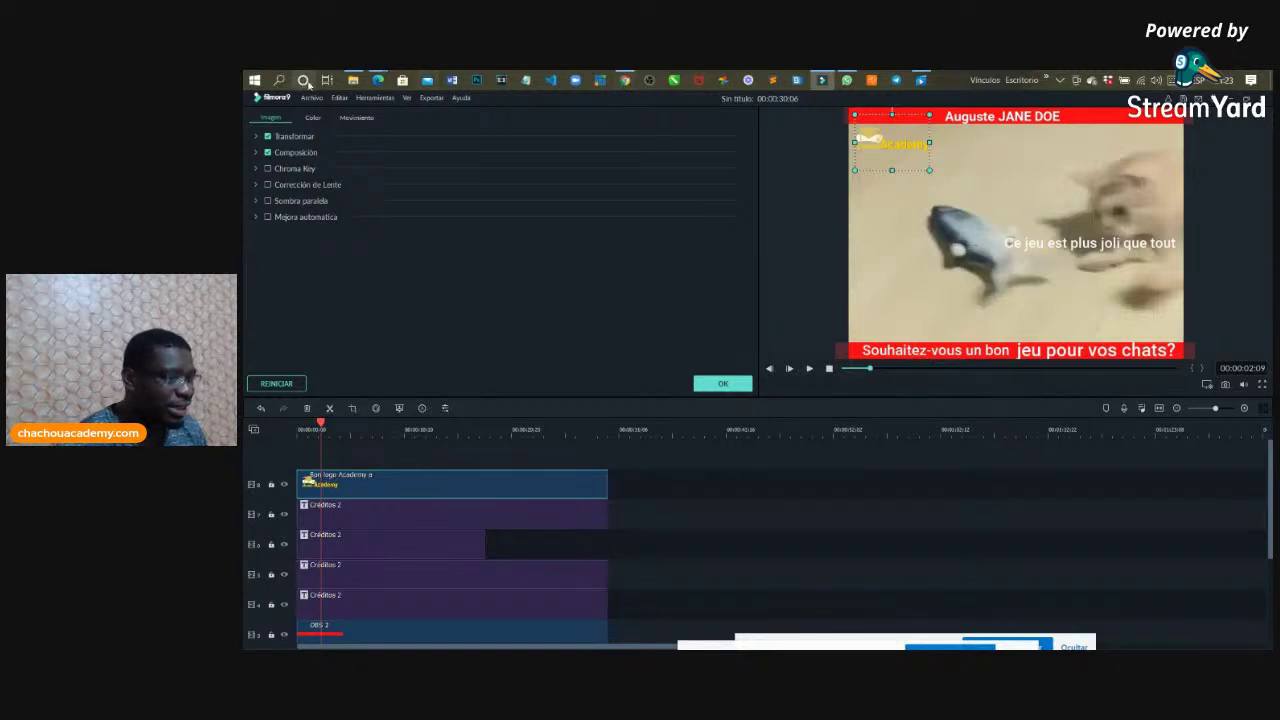
Step: Switch to StreamYard in the browser and show the viewer comment ending in "anba live la apre ecomline" on the broadcast
mouse_move(378, 80)
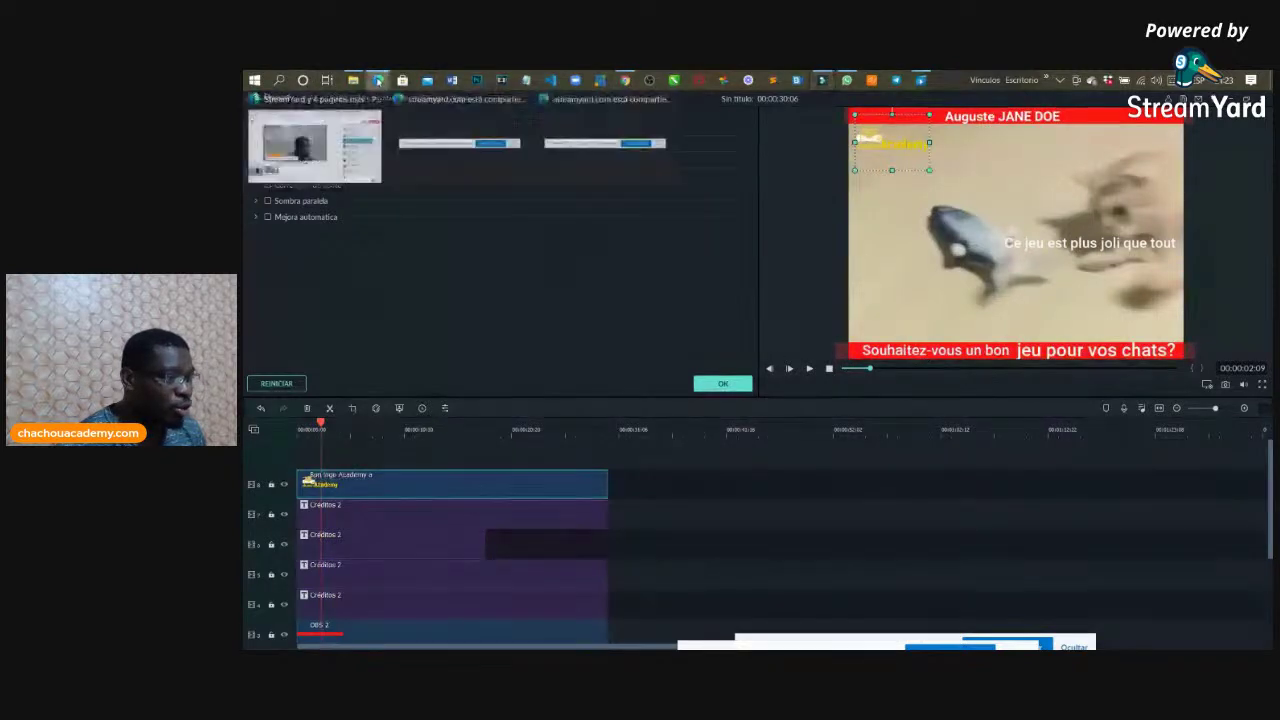
left_click(318, 148)
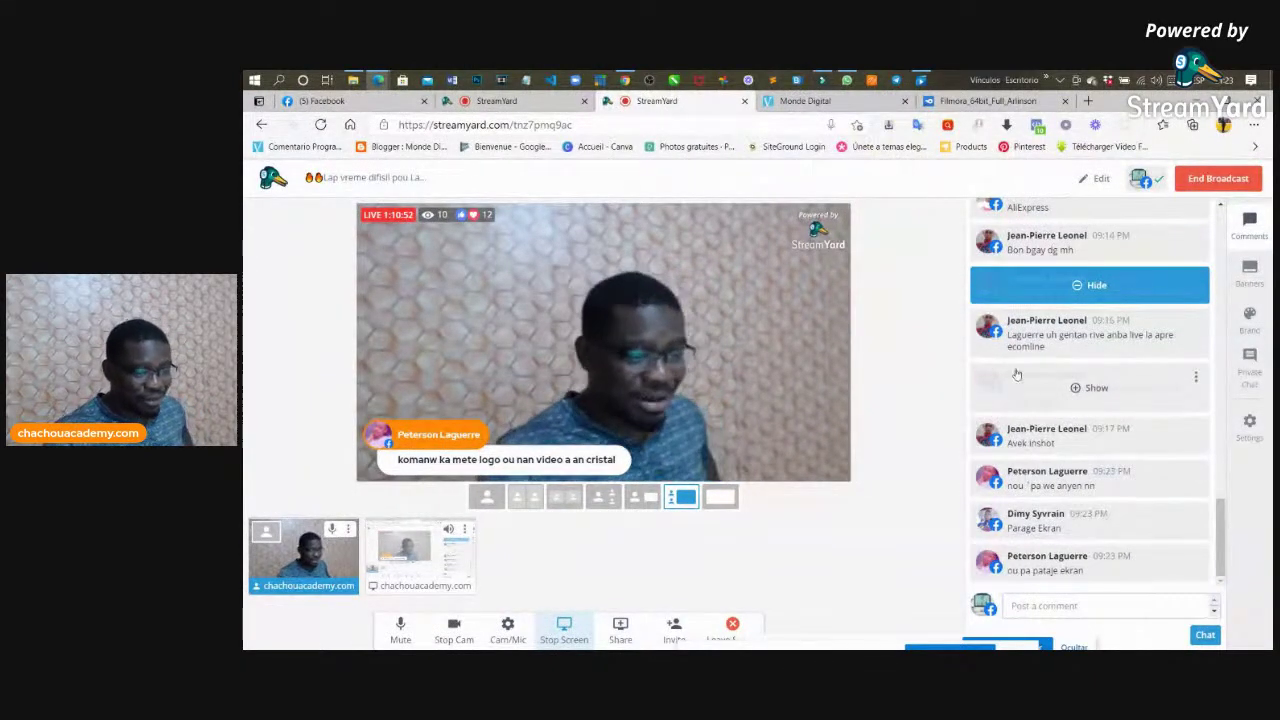
left_click(1030, 332)
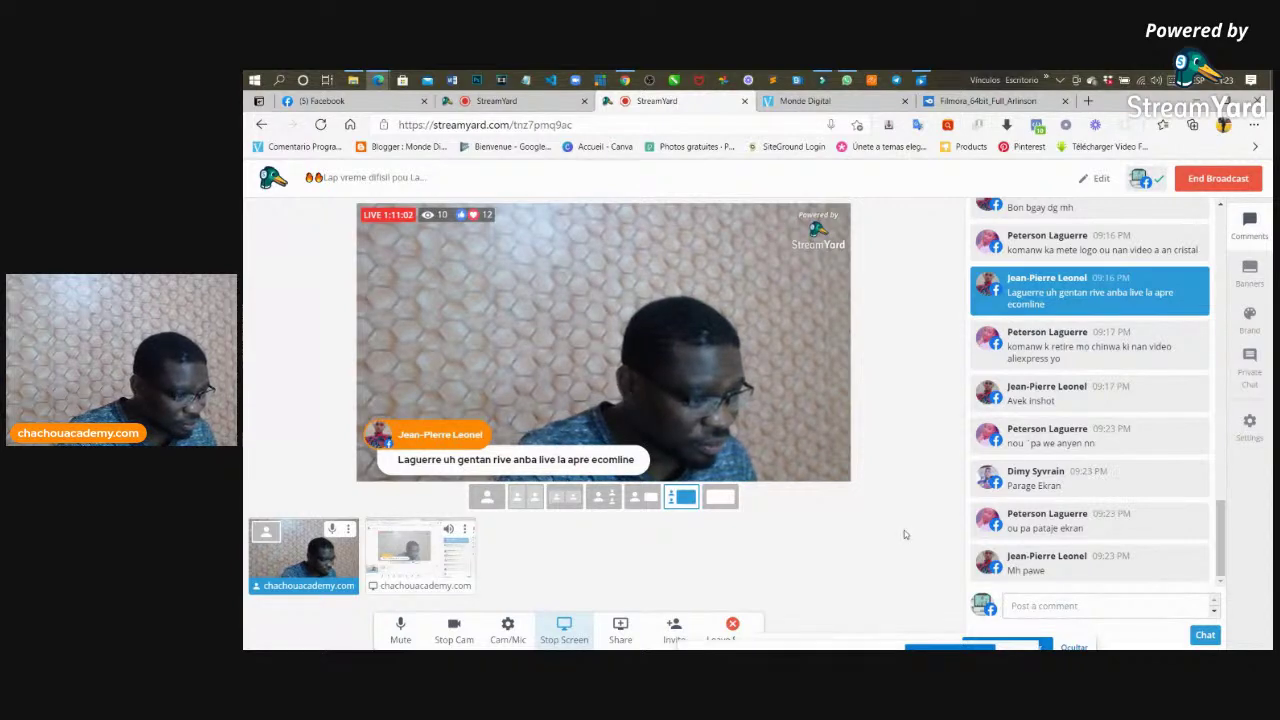
Step: Show the viewer comments on the broadcast one after another, from "komanw k retire mo chinwa ki nan video aliexpress yo" through "Lew tap met logoa"
left_click(1027, 358)
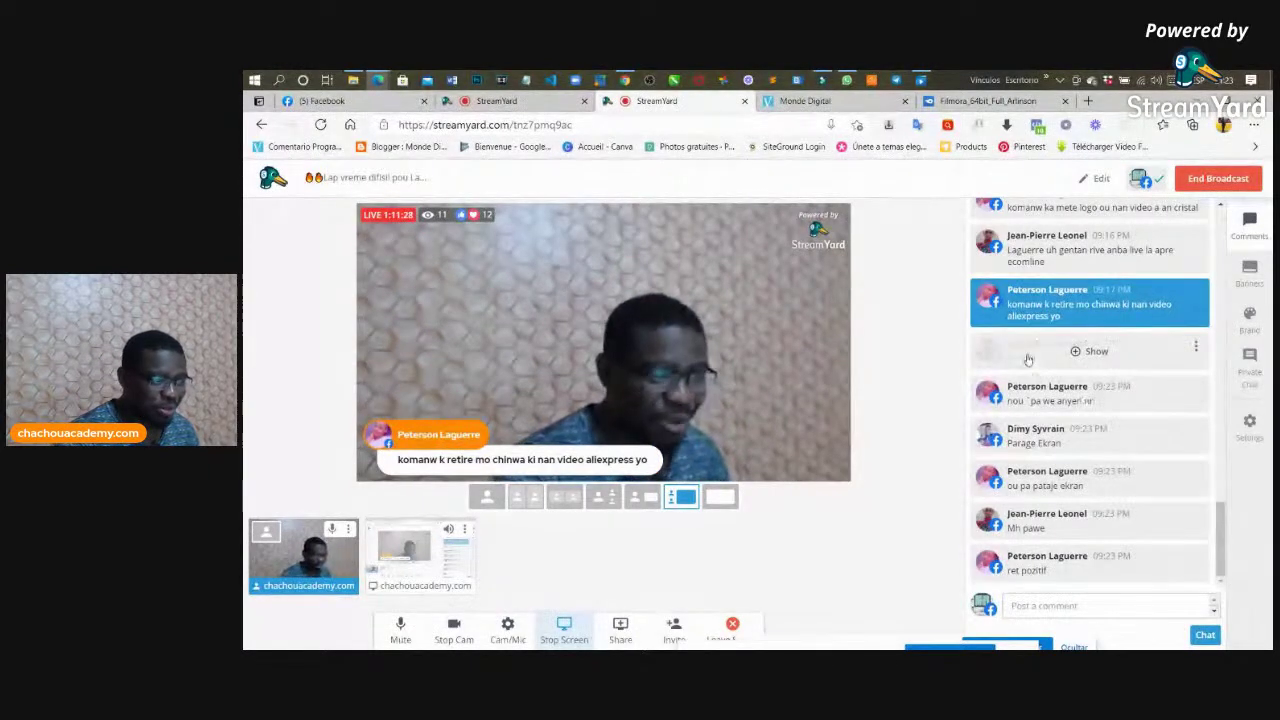
left_click(1028, 359)
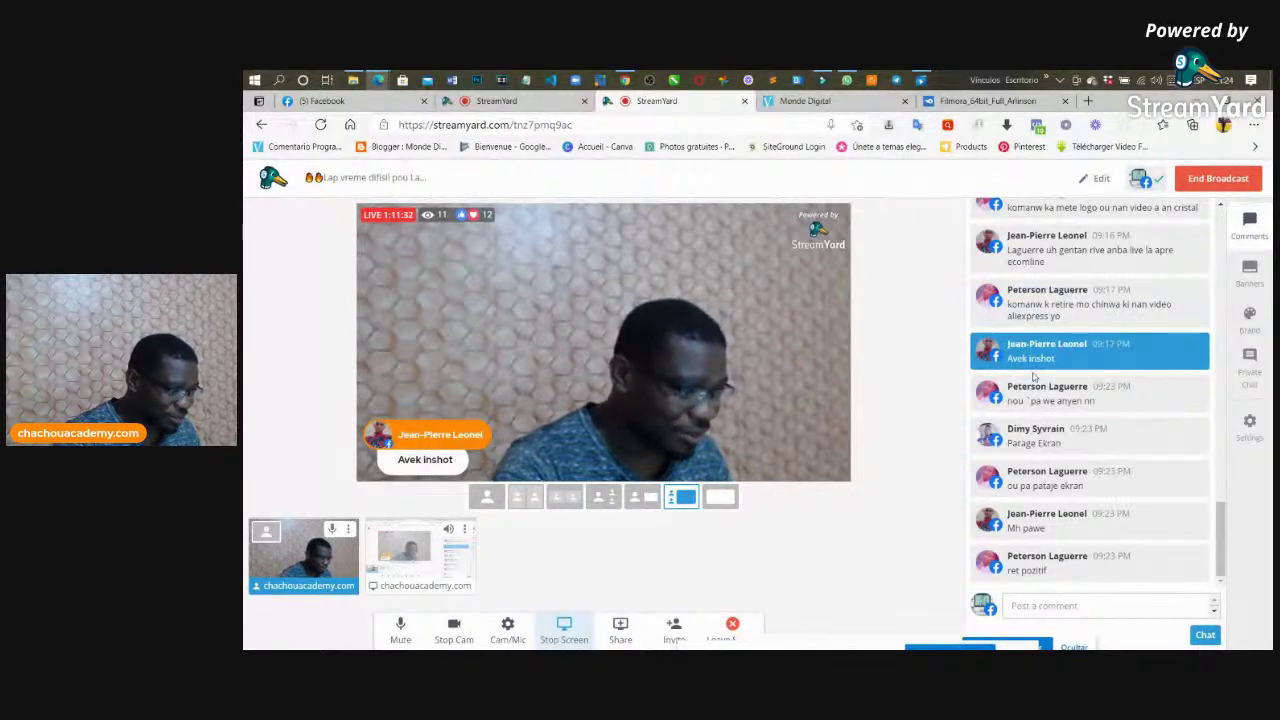
left_click(1035, 392)
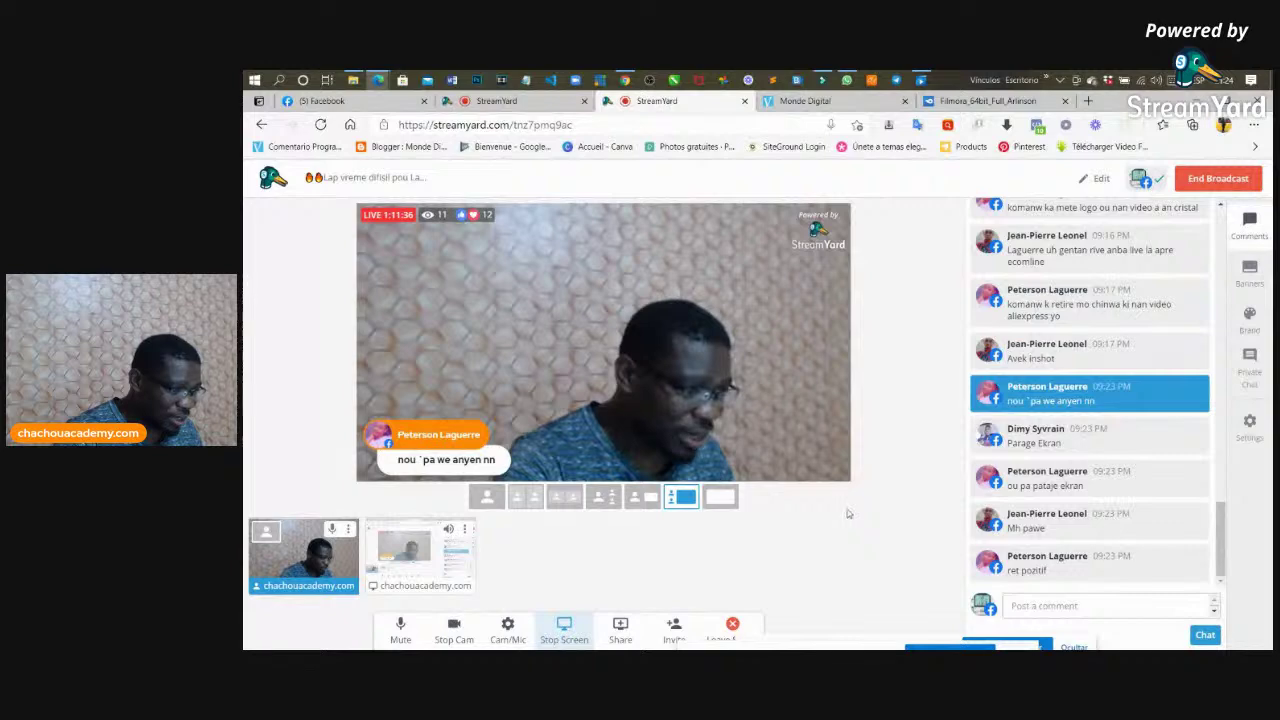
left_click(1033, 445)
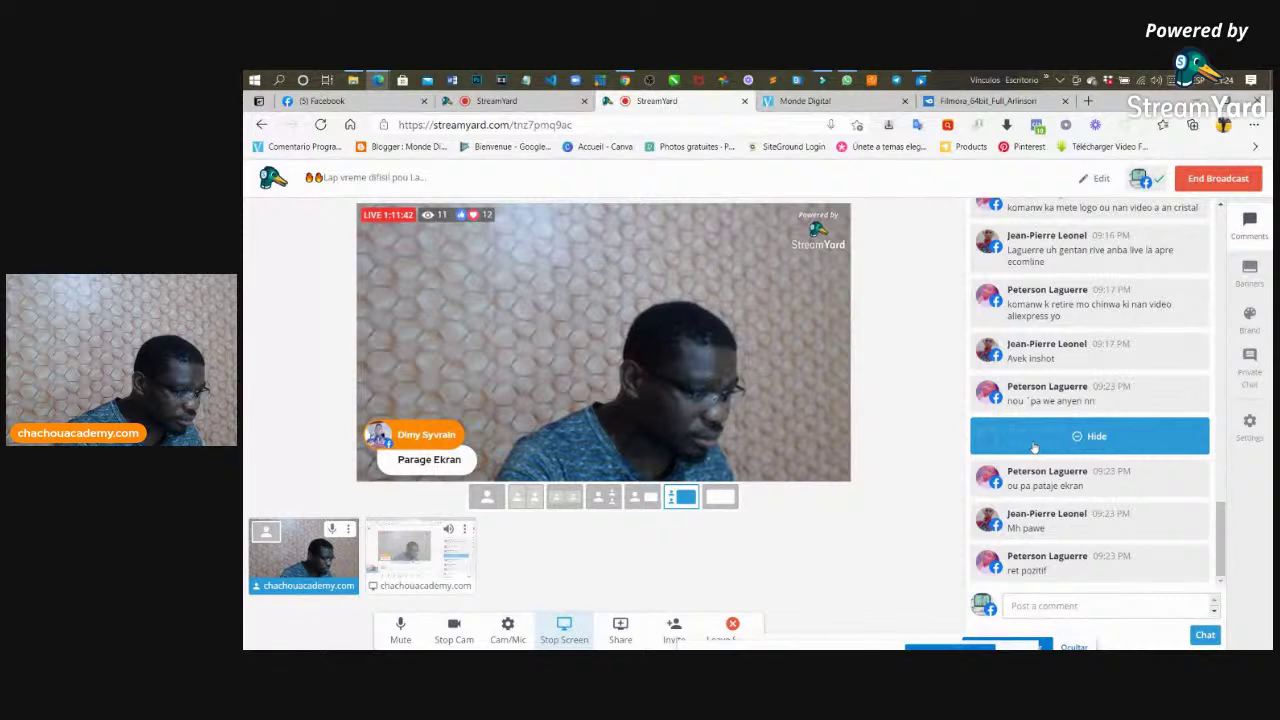
left_click(1047, 480)
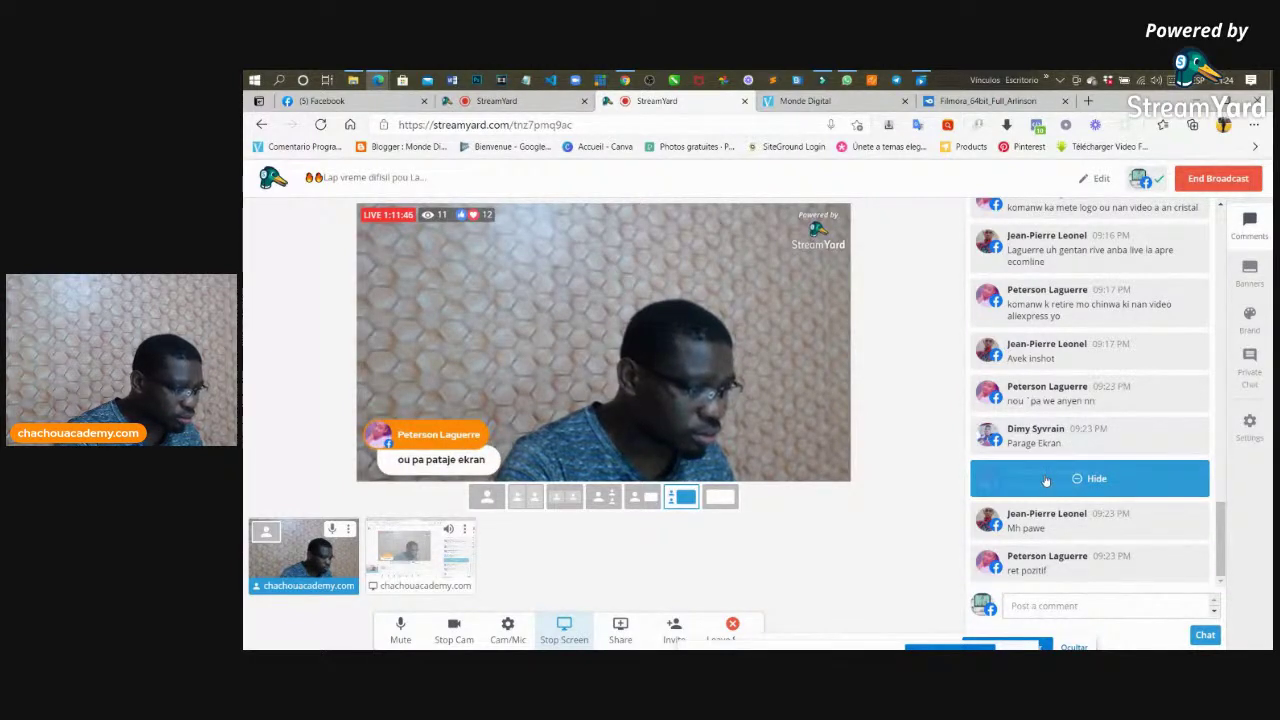
left_click(1040, 523)
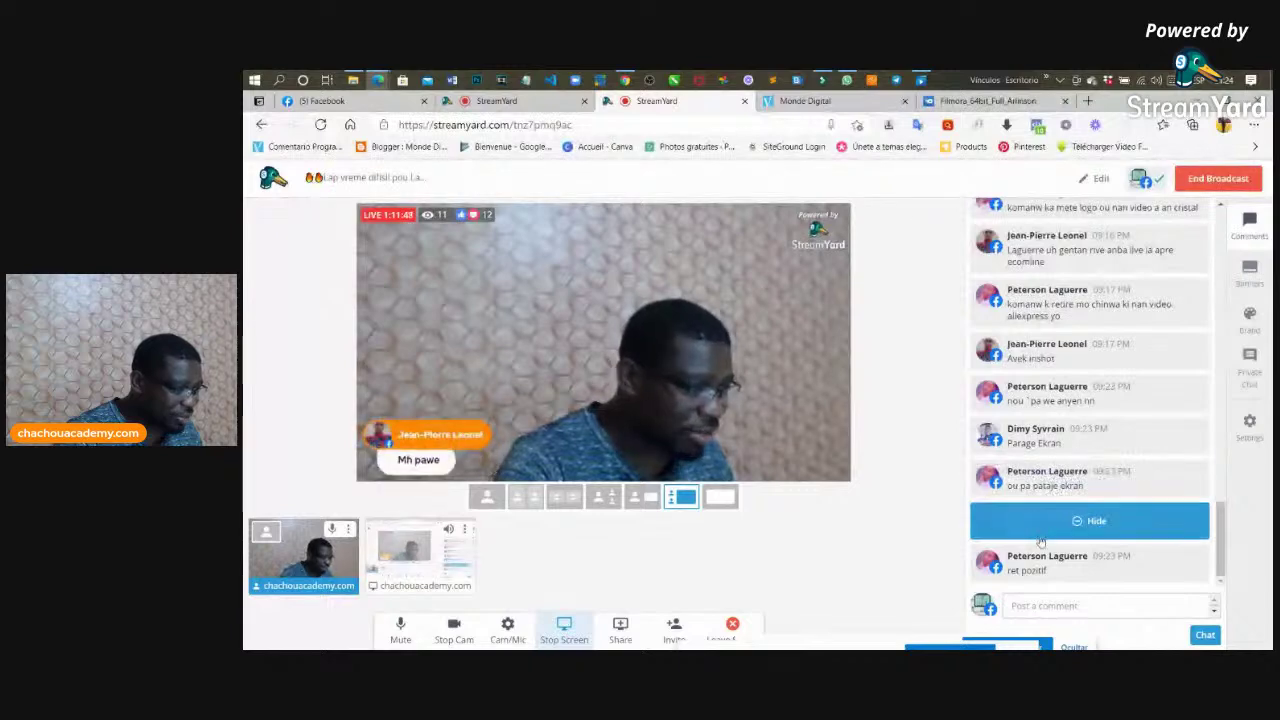
left_click(1036, 560)
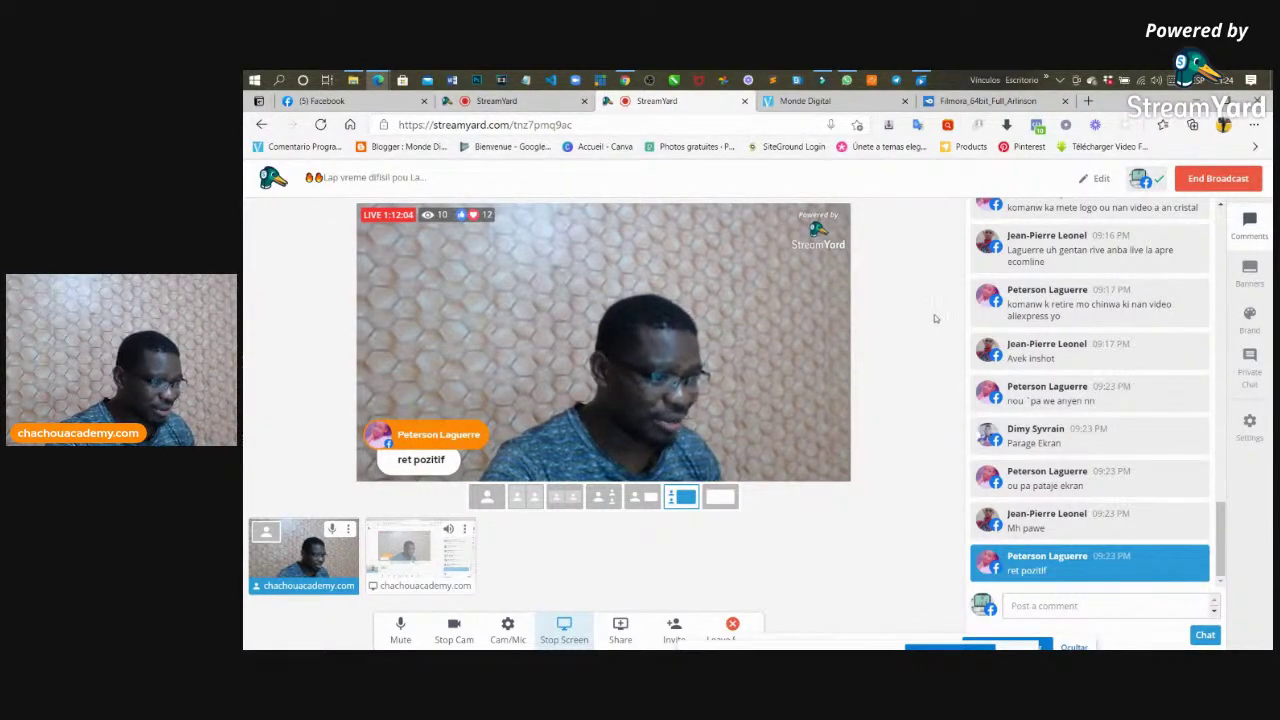
mouse_move(982, 292)
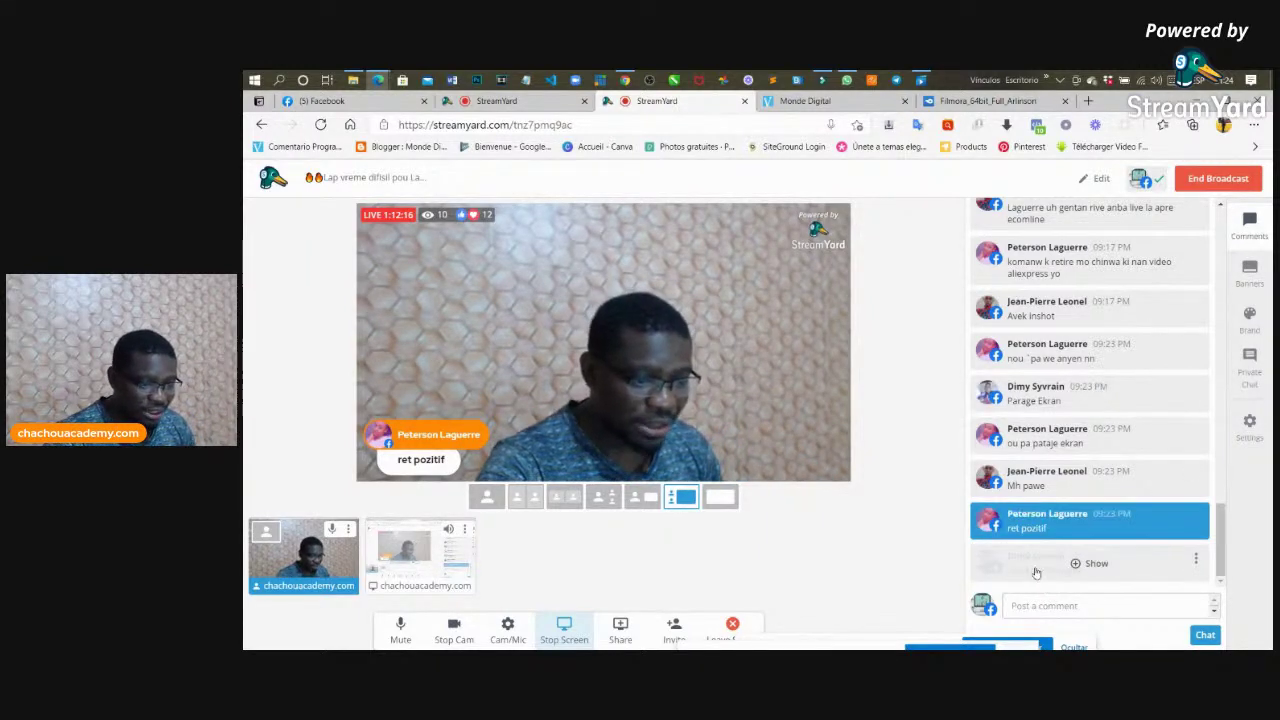
left_click(1037, 570)
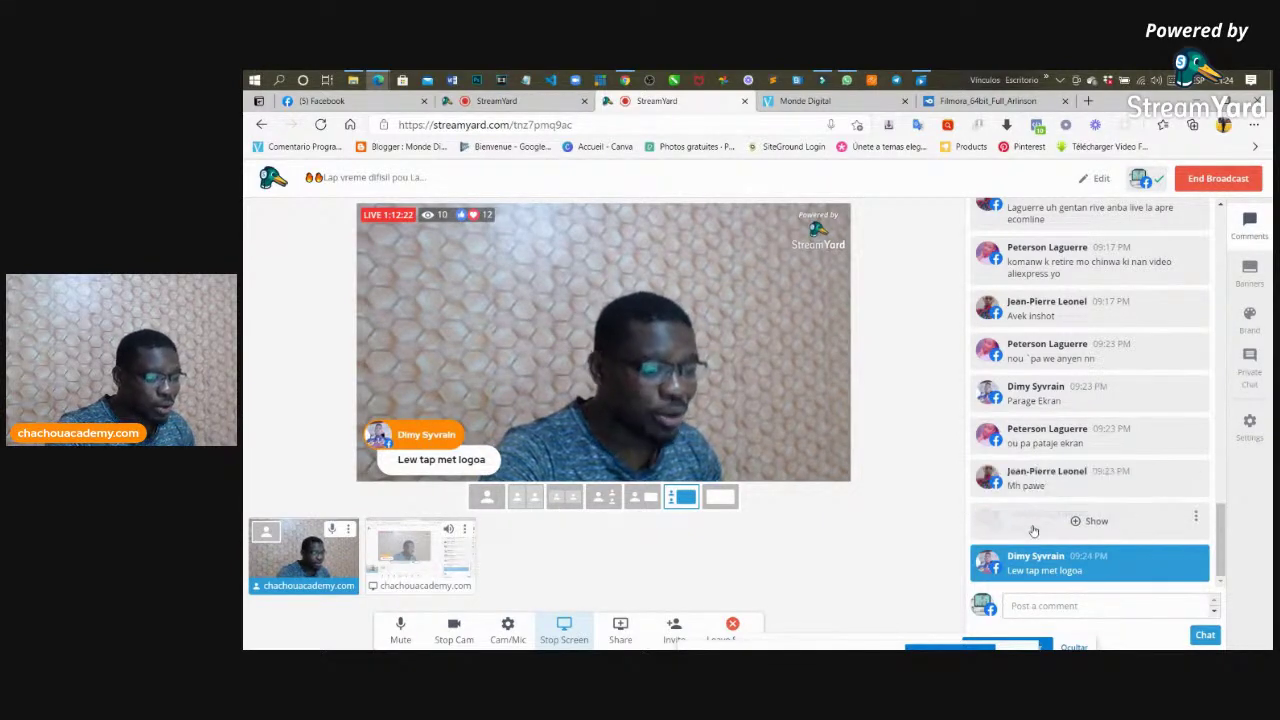
Step: Add the shared screen to the live stream and switch to Filmora9
mouse_move(412, 563)
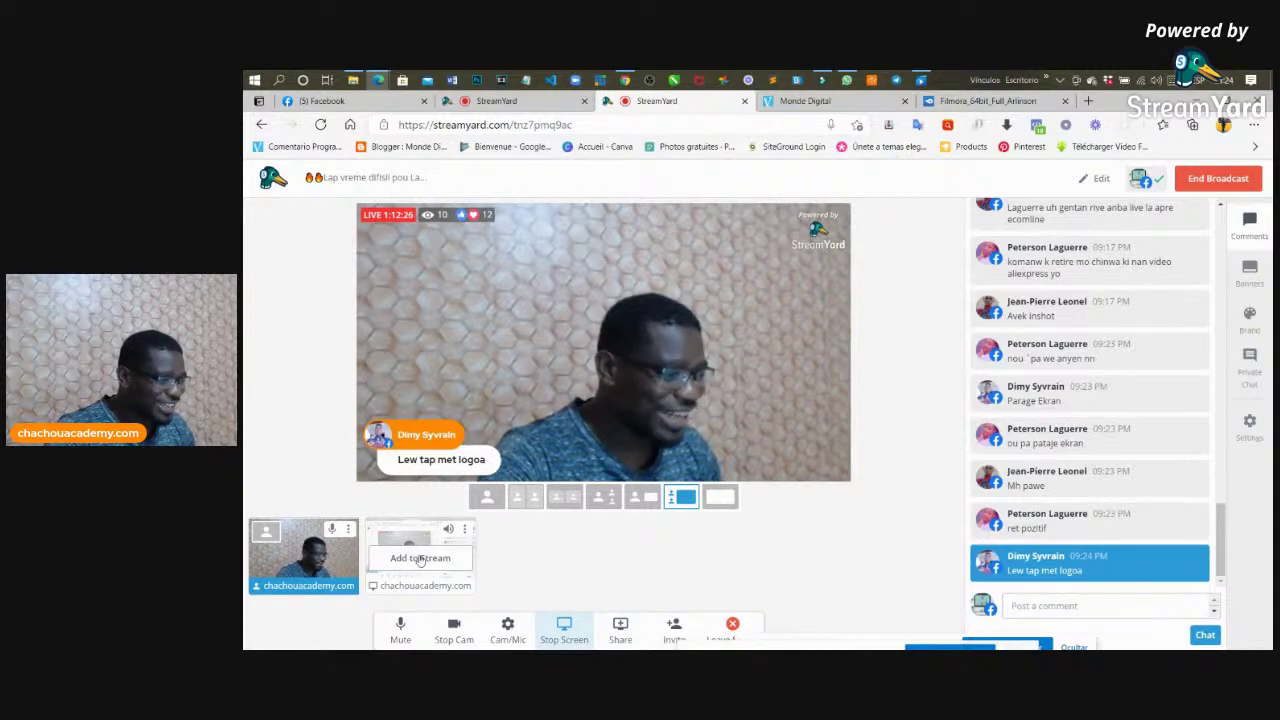
left_click(420, 558)
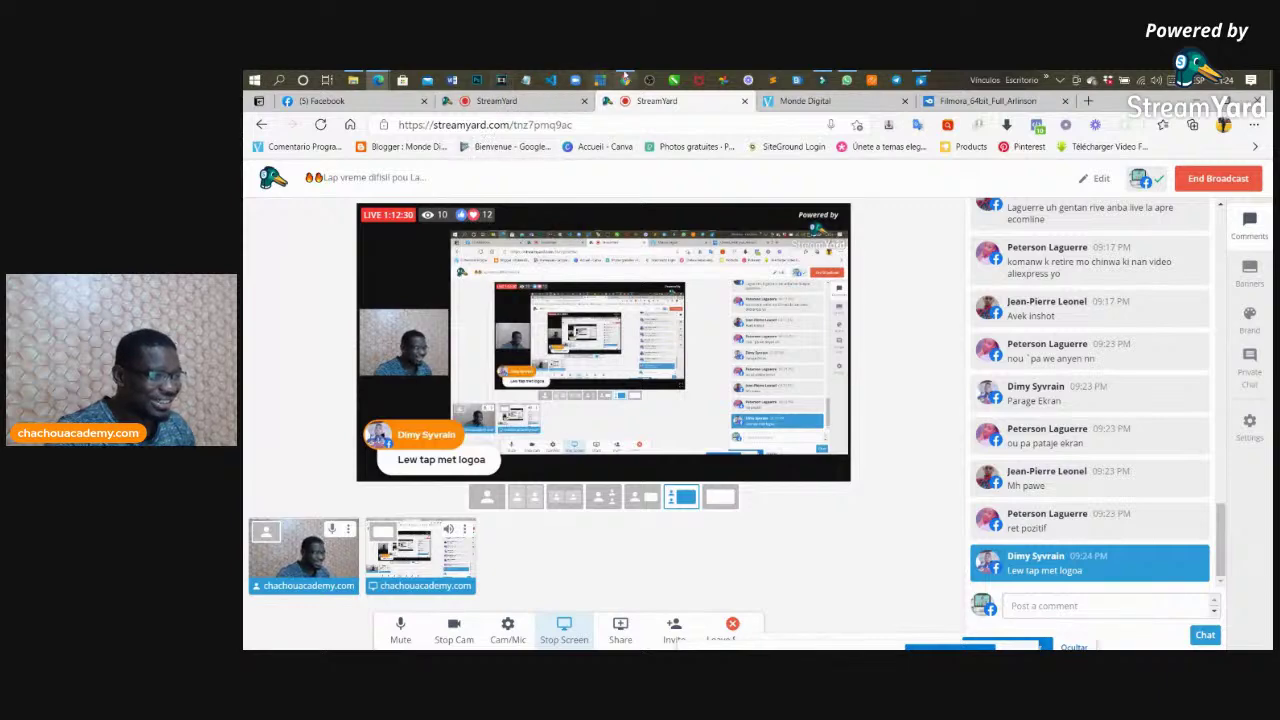
left_click(822, 81)
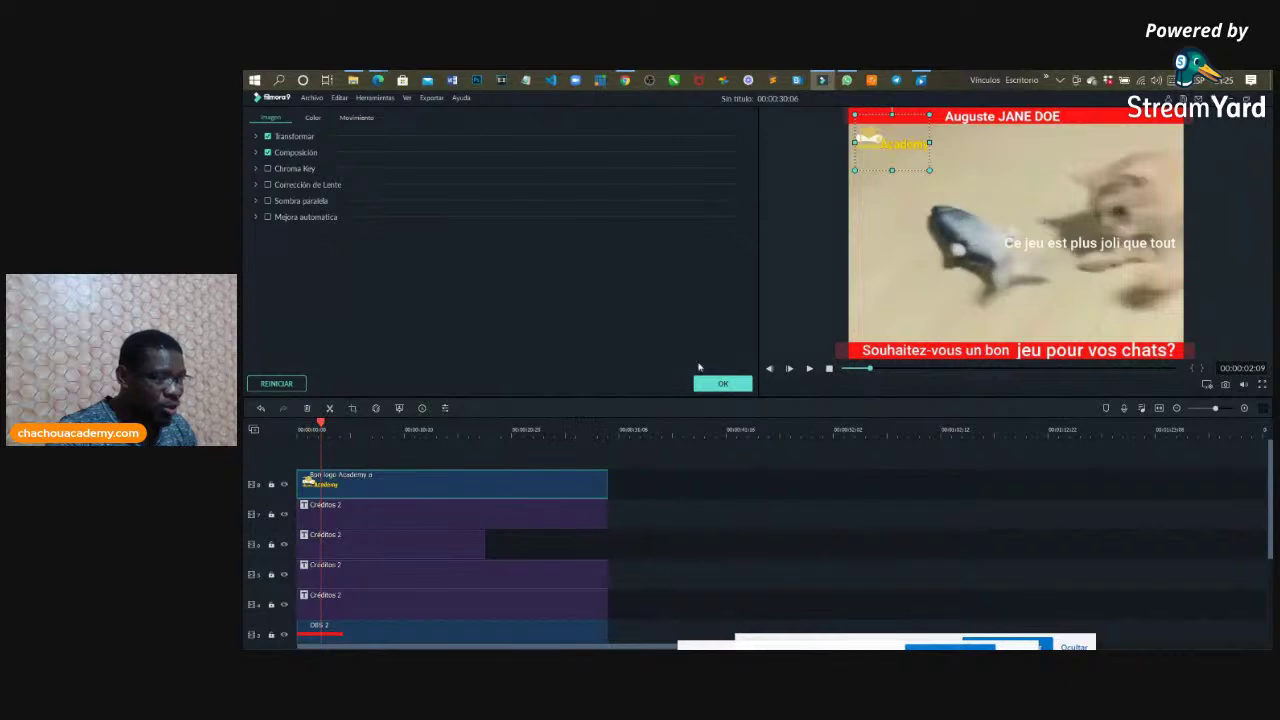
Step: Close the logo clip's image settings and delete Bon logo Academy a from the media library, including its timeline clip
left_click(720, 384)
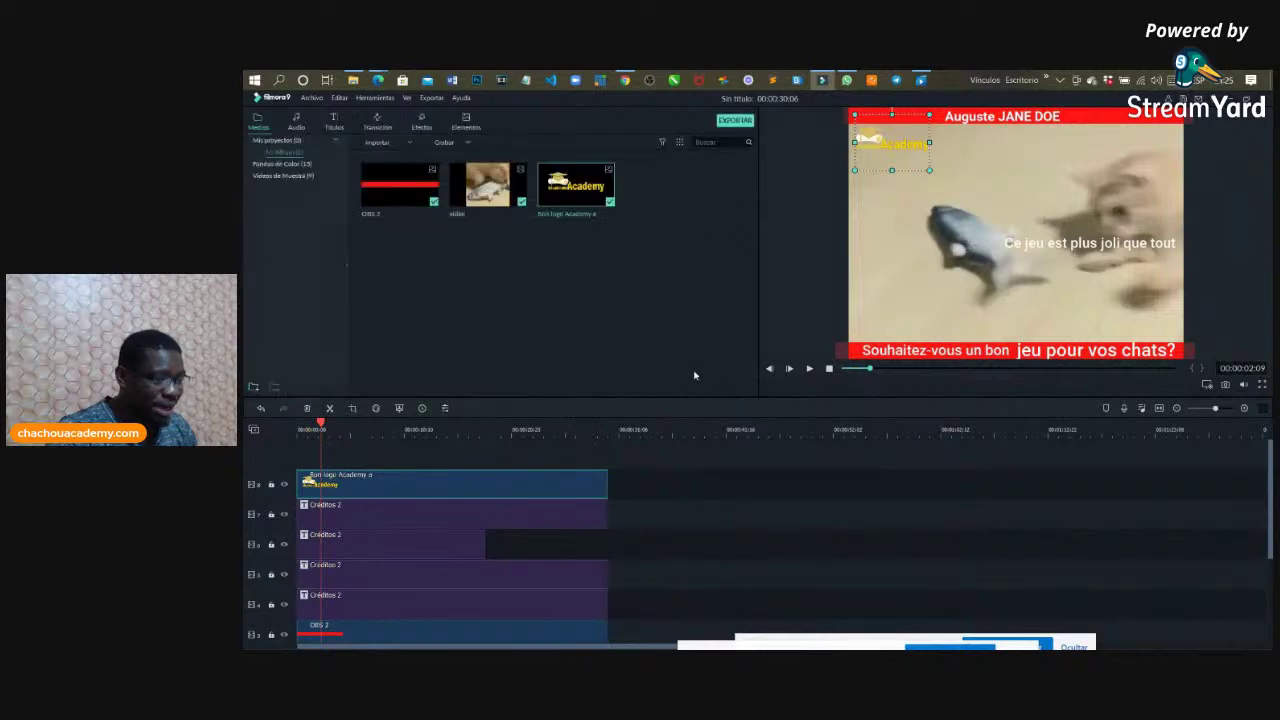
right_click(597, 181)
left_click(622, 318)
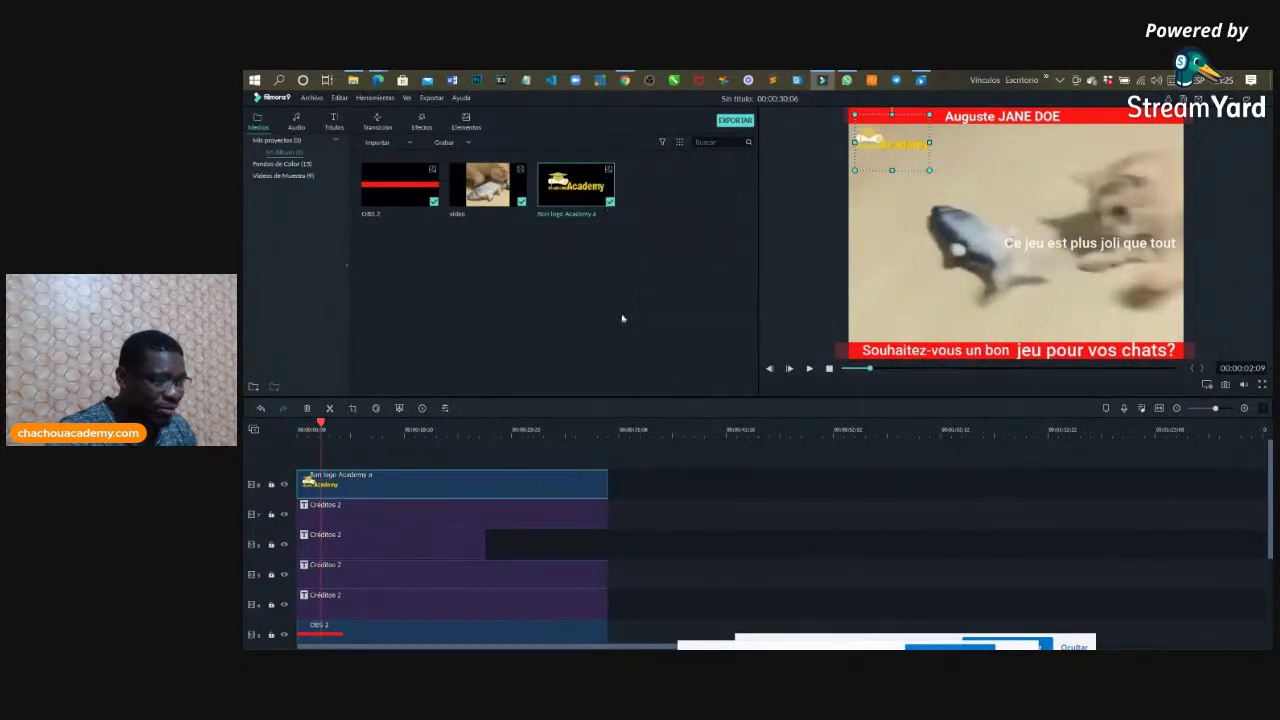
left_click(823, 409)
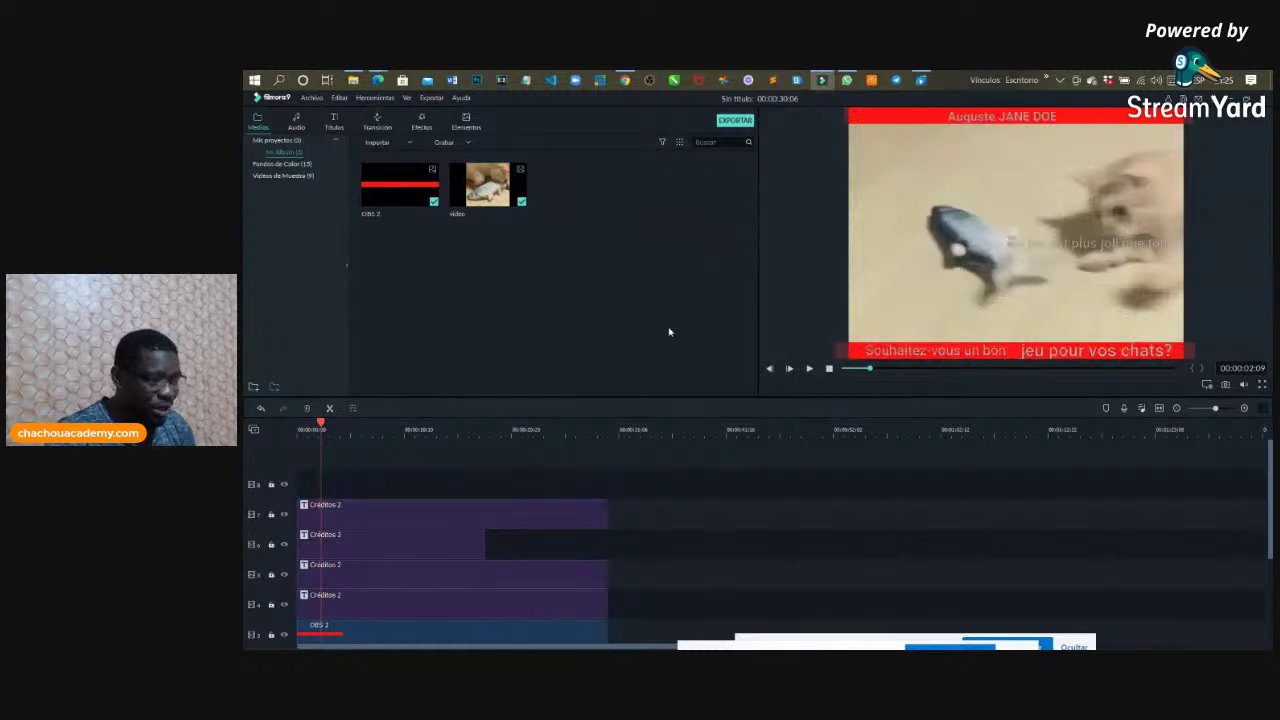
Step: Import the image Bon logo Academy a into the media library again from the LOGO AGENCY folder
left_click(296, 122)
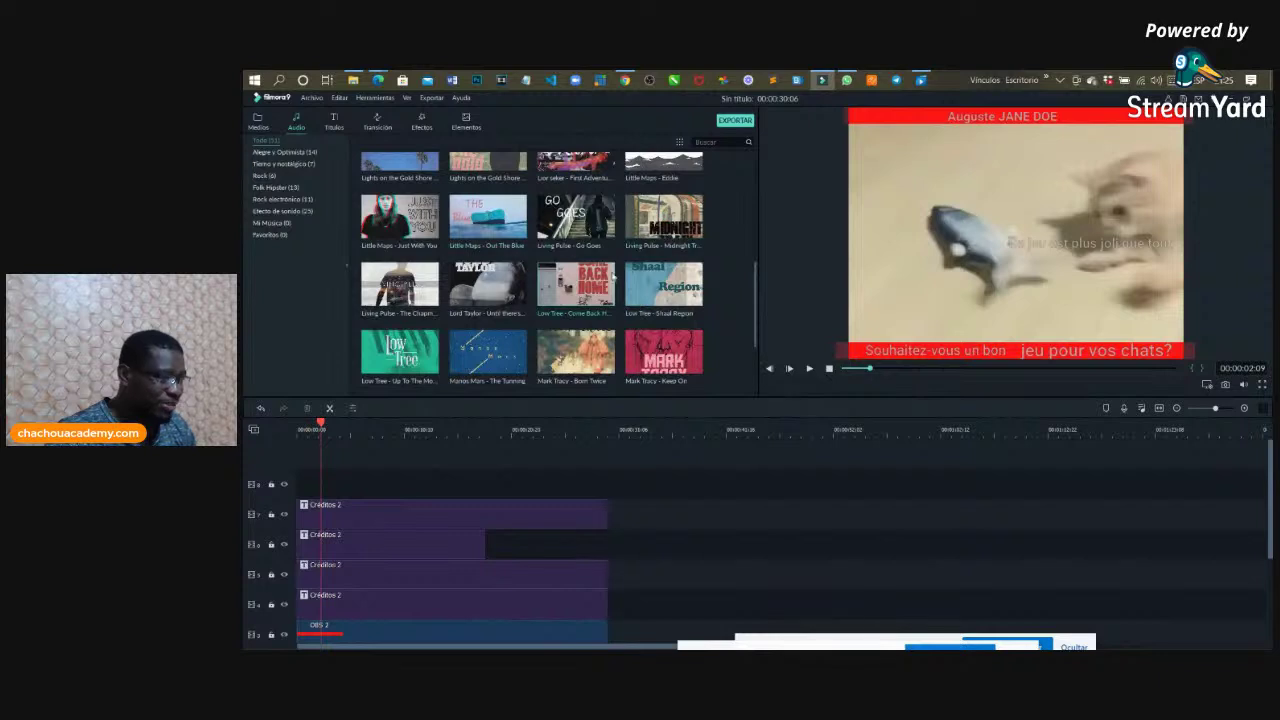
left_click(260, 118)
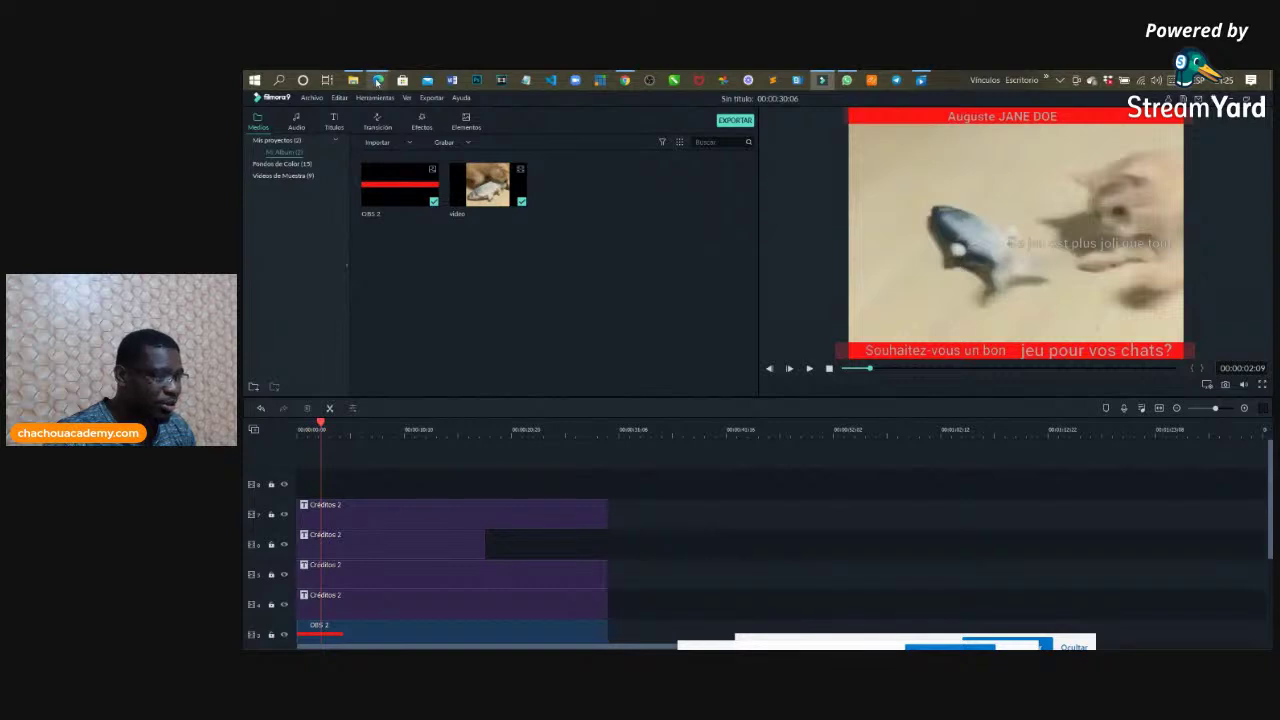
mouse_move(377, 80)
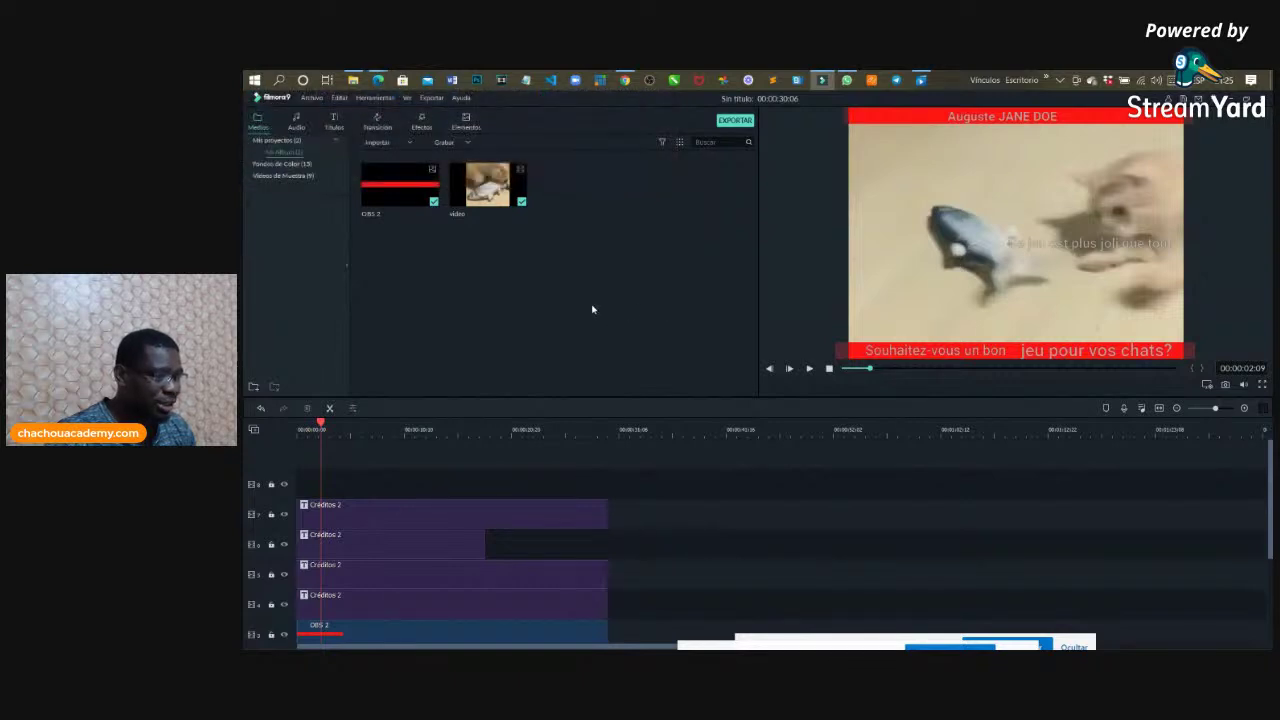
double_click(574, 263)
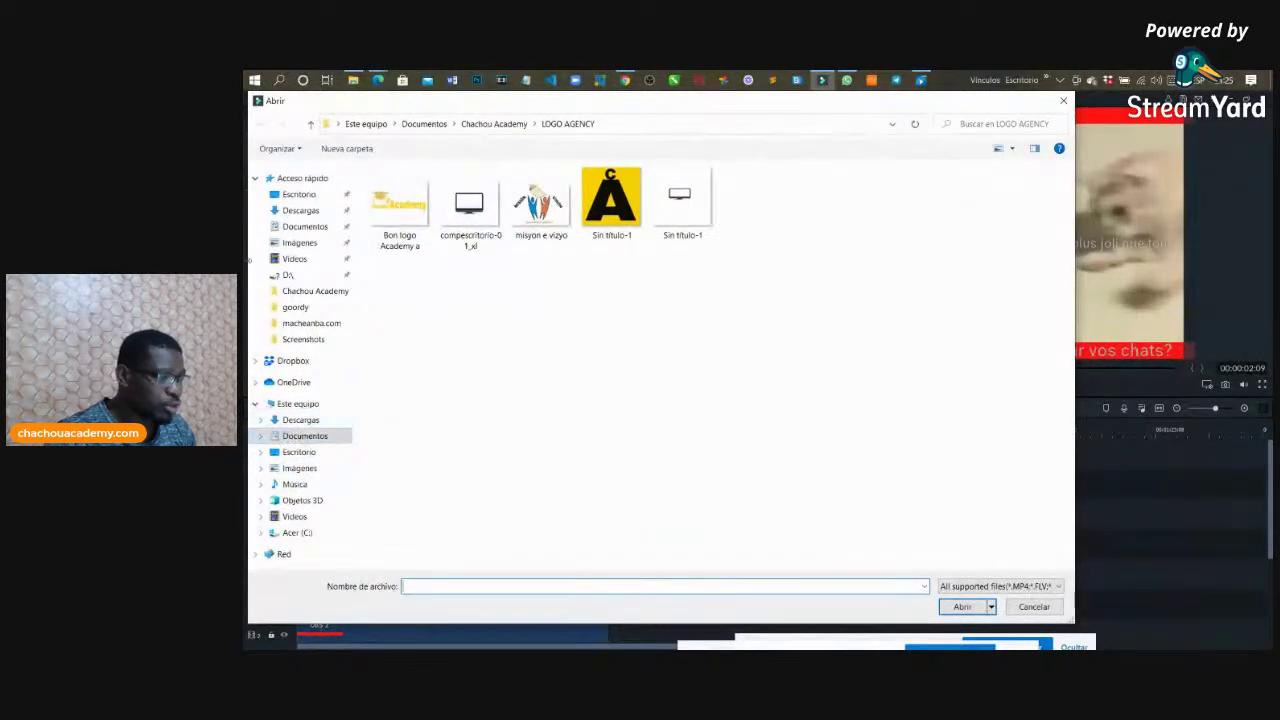
left_click(407, 209)
left_click(962, 606)
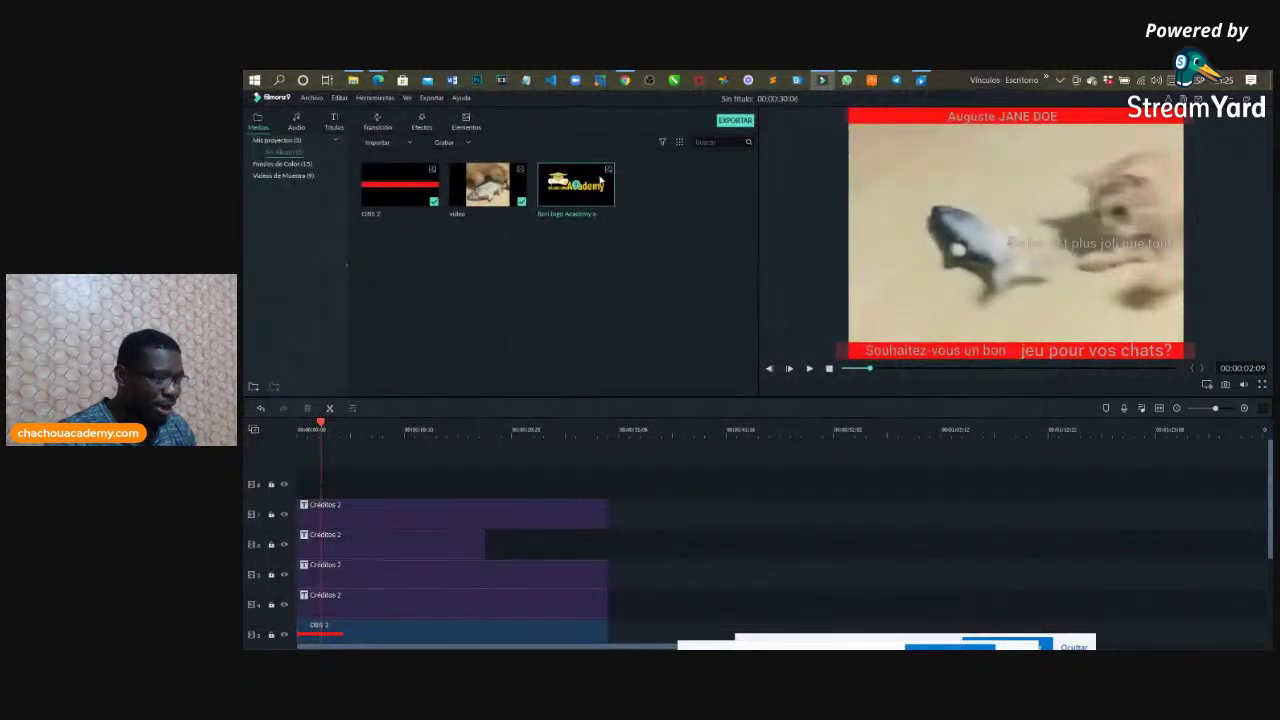
Step: Place the logo on the empty track above the titles for the video's length, then shrink and move it into the picture's upper-left corner
left_click_drag(580, 205, 614, 488)
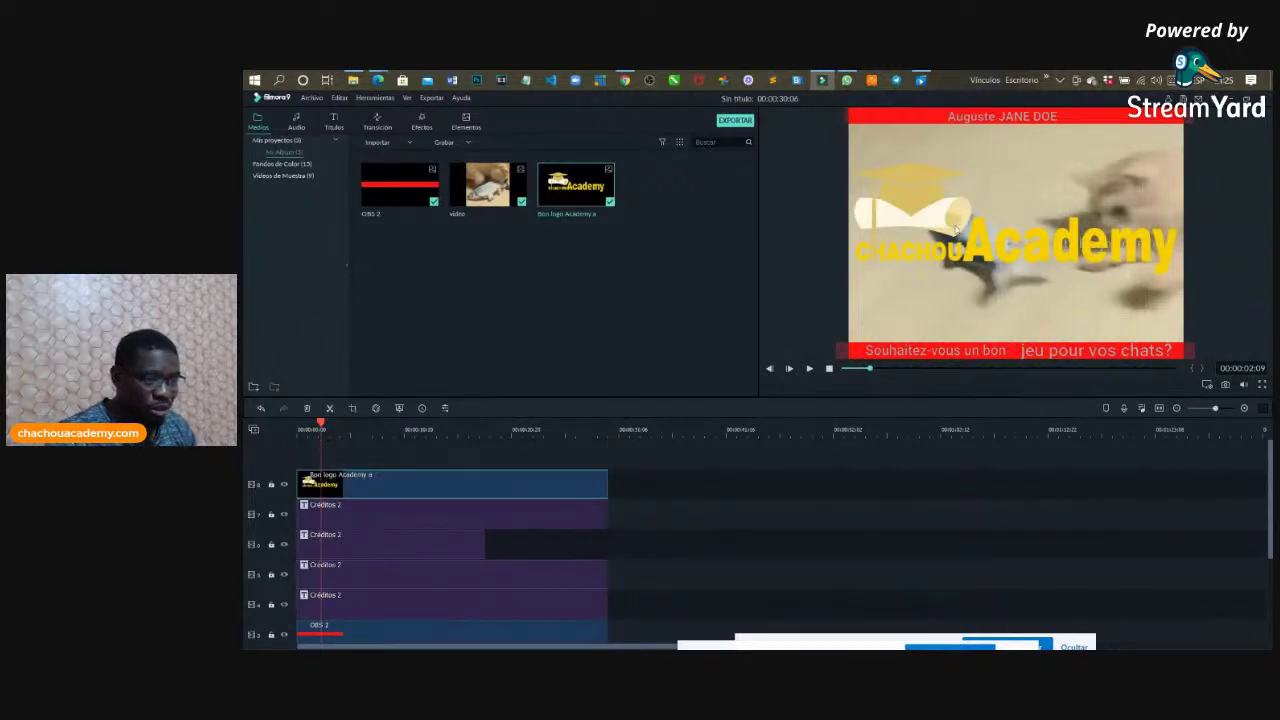
left_click(944, 230)
left_click_drag(848, 108, 852, 143)
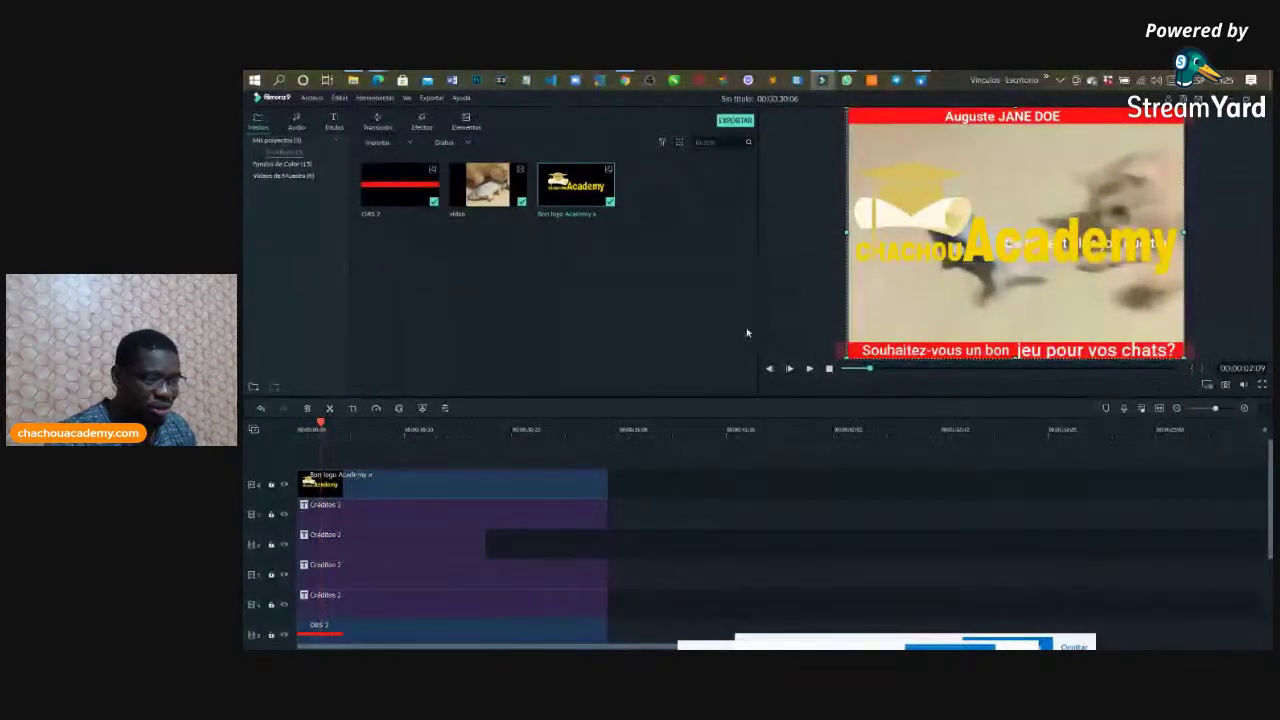
left_click(972, 254)
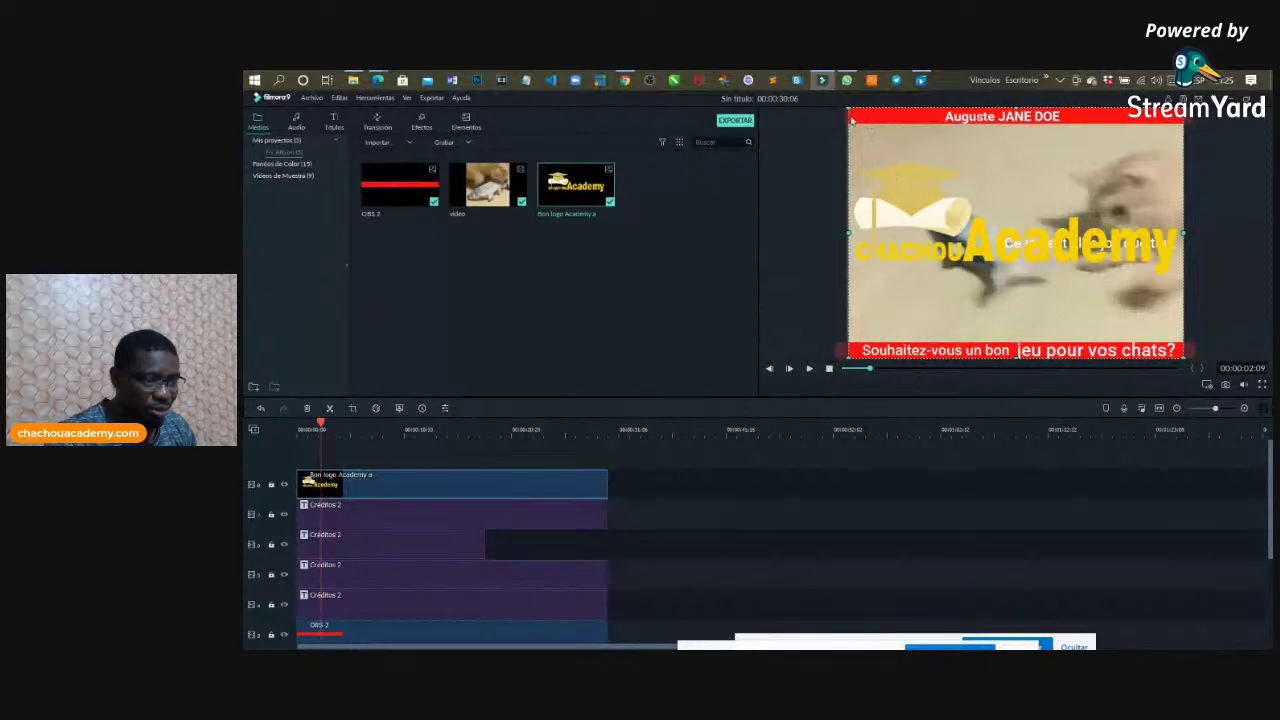
left_click_drag(849, 113, 1040, 325)
left_click_drag(1082, 283, 975, 202)
left_click_drag(914, 166, 883, 149)
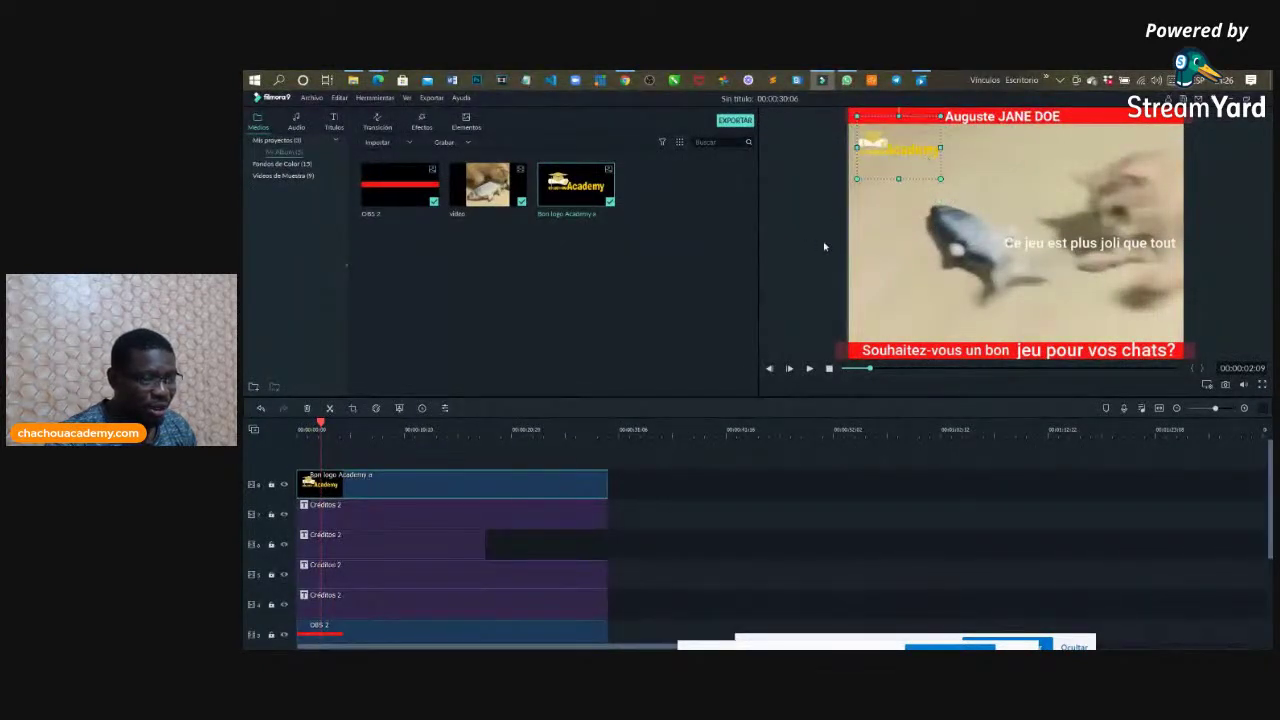
left_click_drag(940, 179, 926, 168)
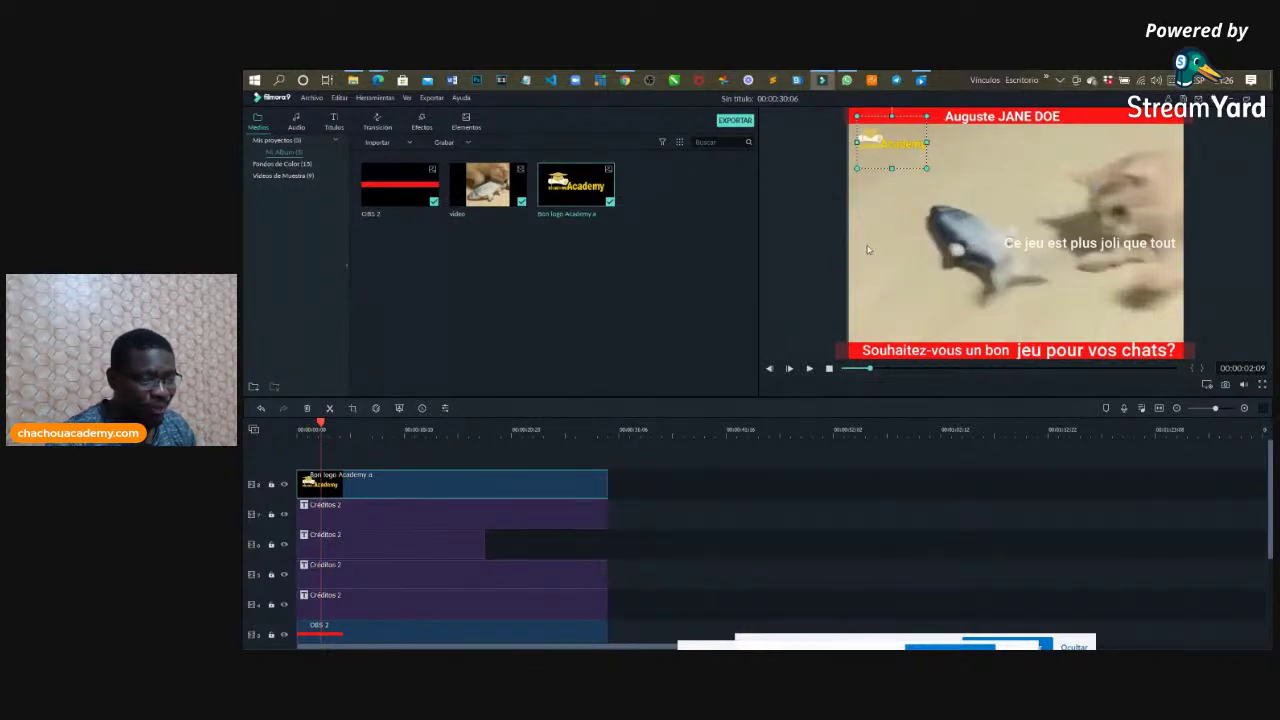
left_click(812, 222)
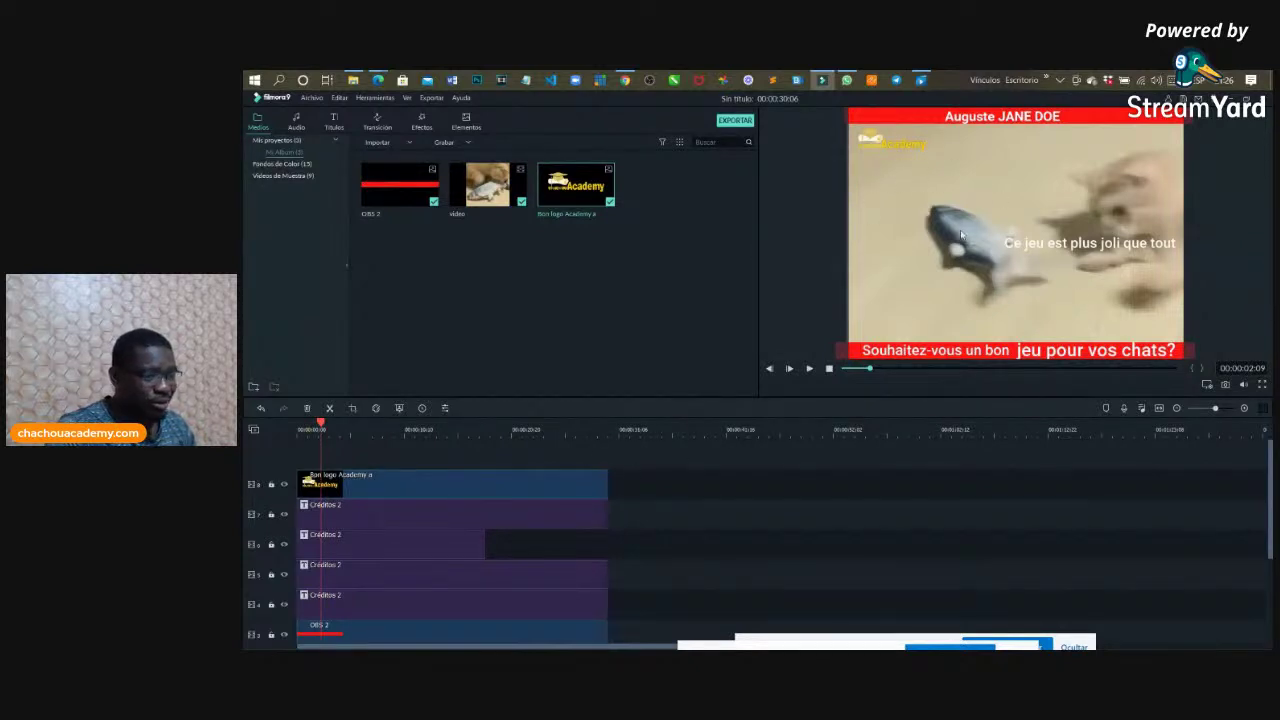
Step: Switch to StreamYard in the browser and show the comments "Nn dg uh pat patajel" and "Sou ki aplikasyon uh fel" on the broadcast
left_click(377, 80)
left_click(315, 140)
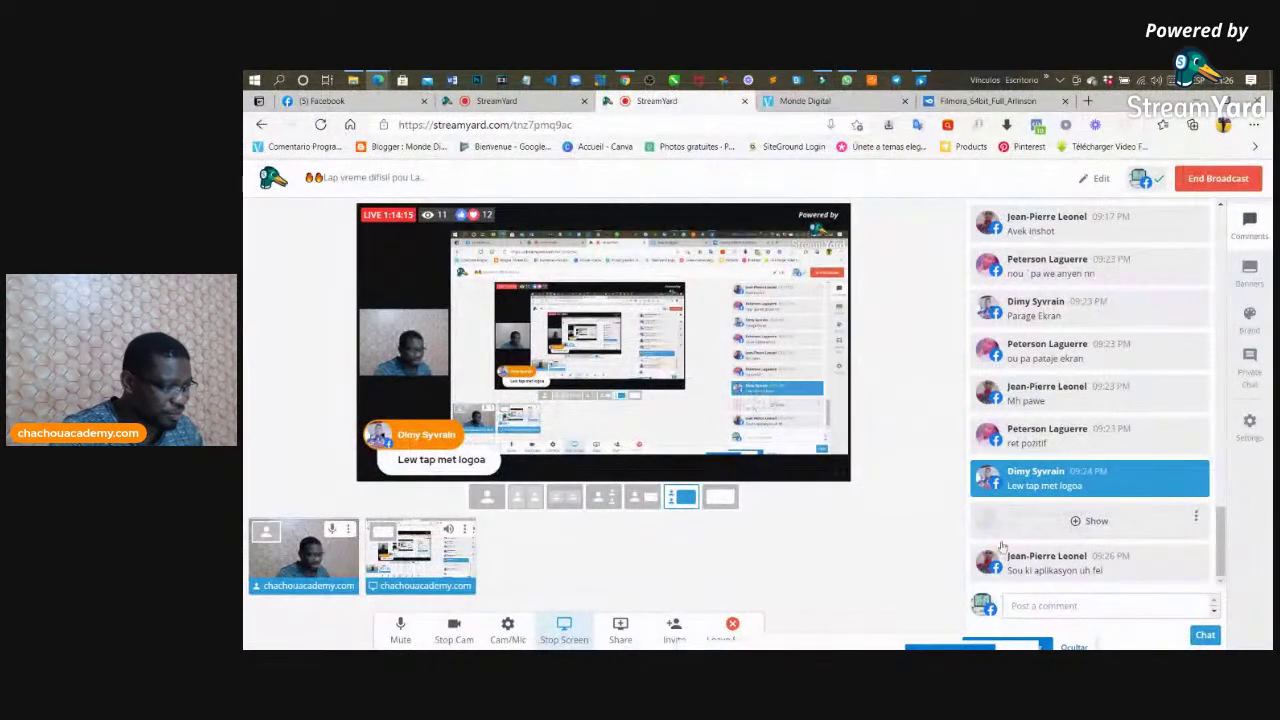
left_click(1016, 518)
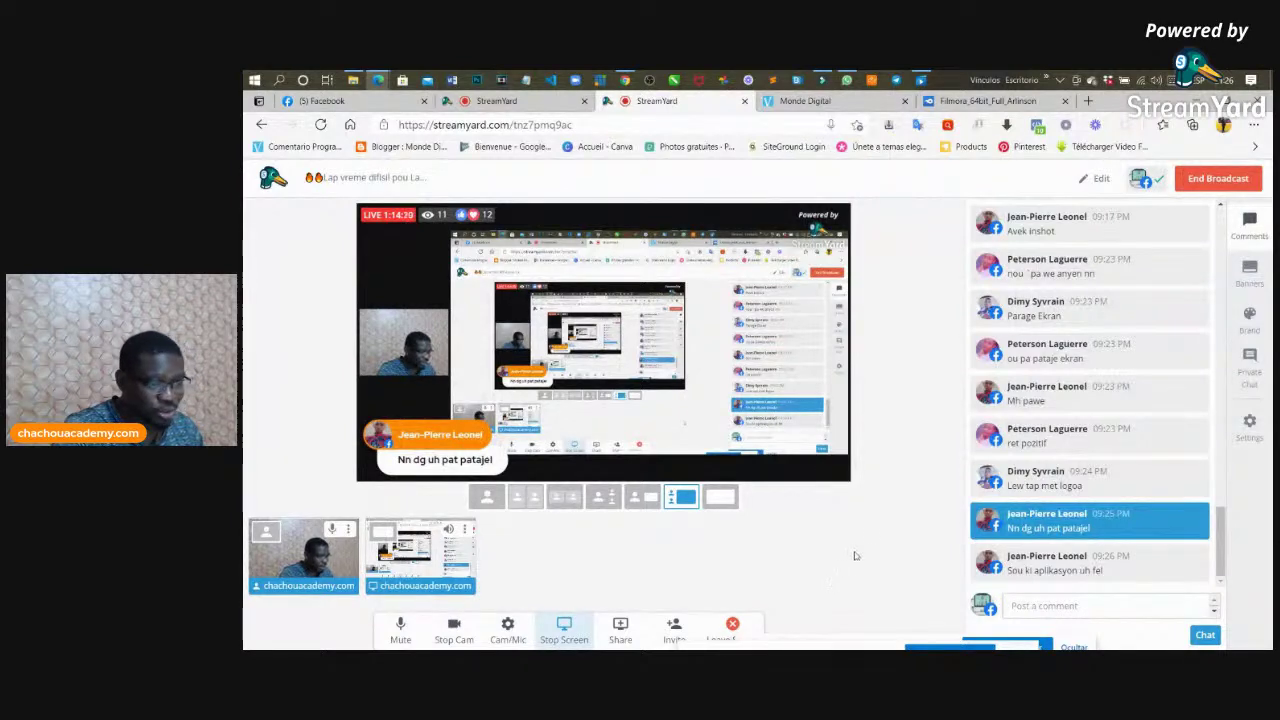
mouse_move(1065, 541)
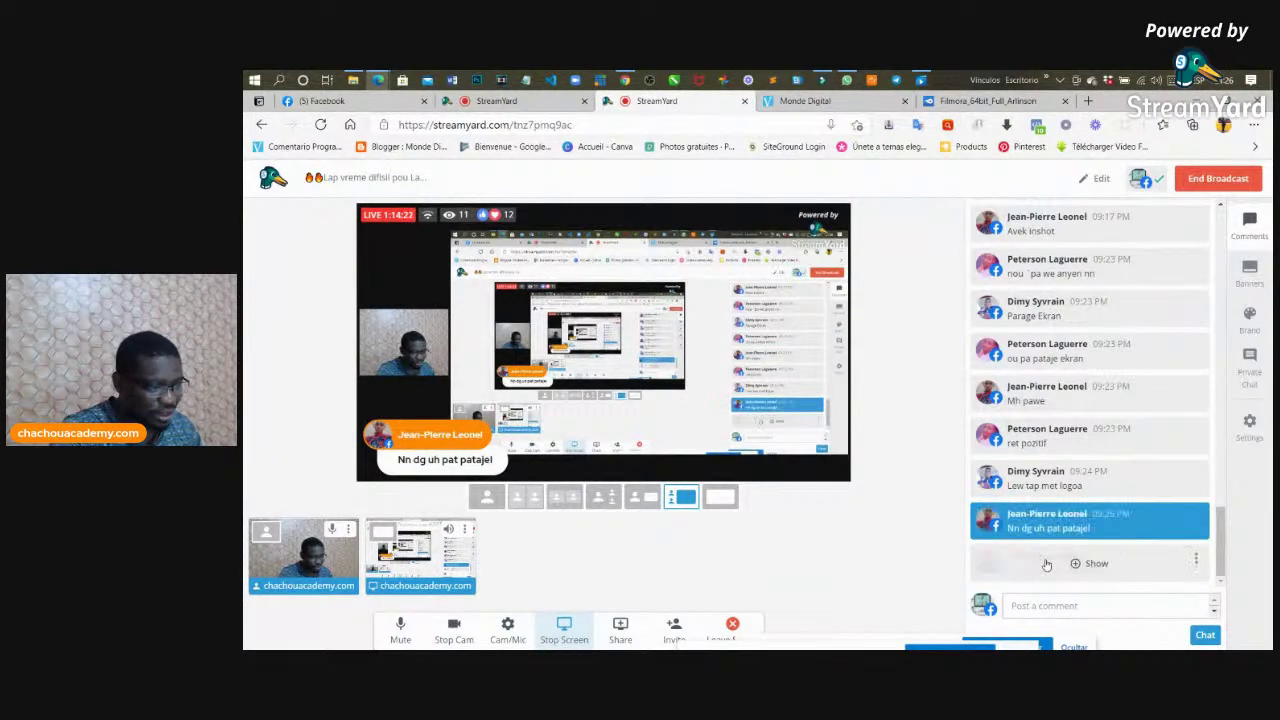
left_click(1042, 565)
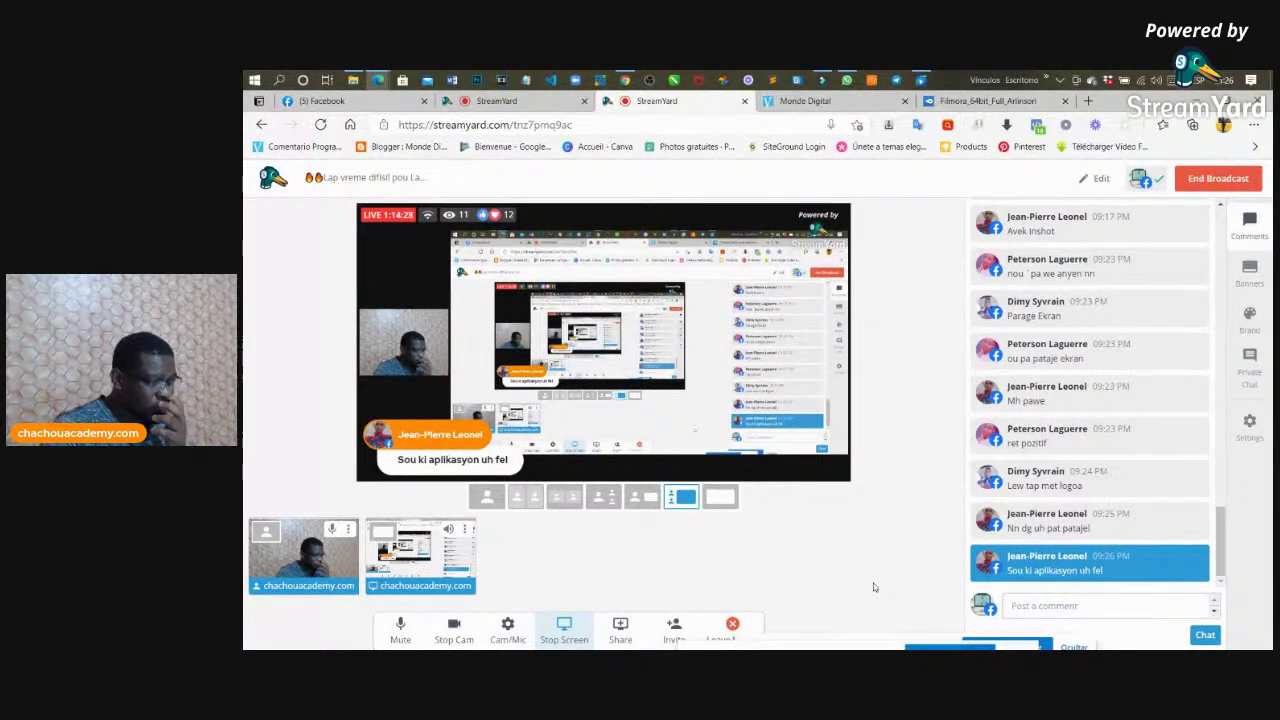
Step: Remove the shared screen from the Facebook broadcast and bring up the YouTube broadcast's StreamYard studio
mouse_move(1011, 414)
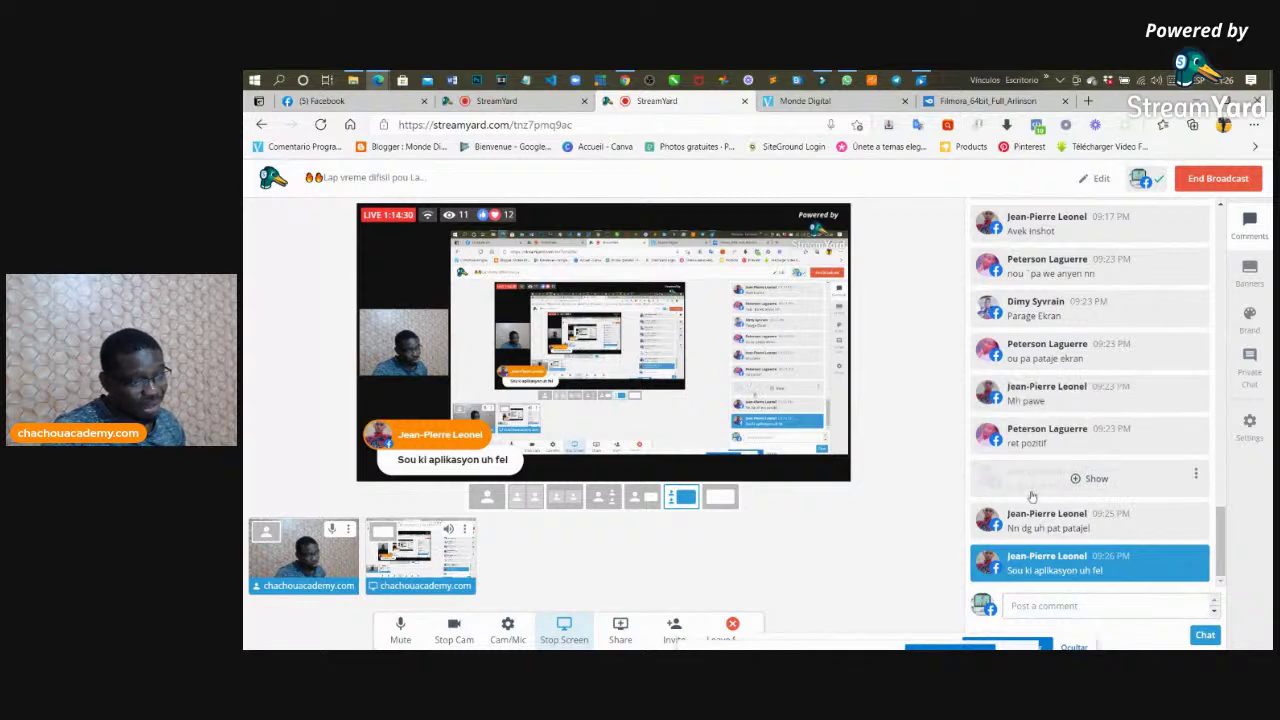
mouse_move(1030, 572)
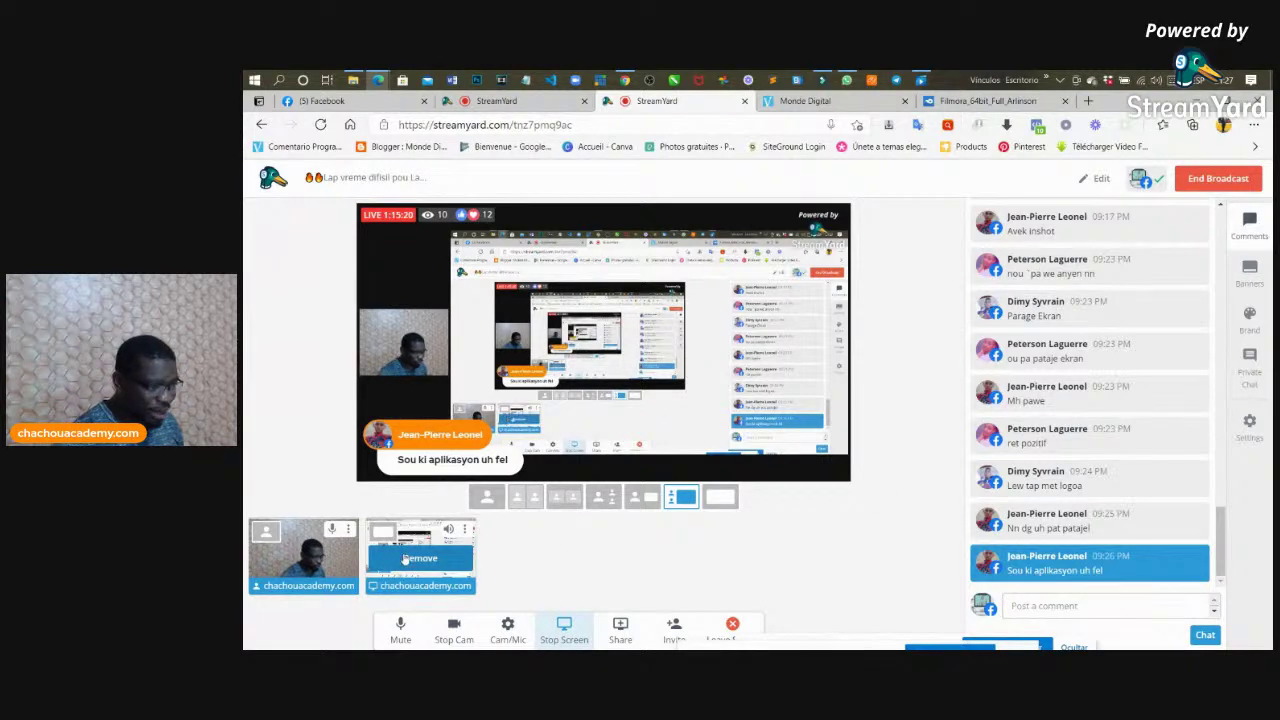
left_click(404, 559)
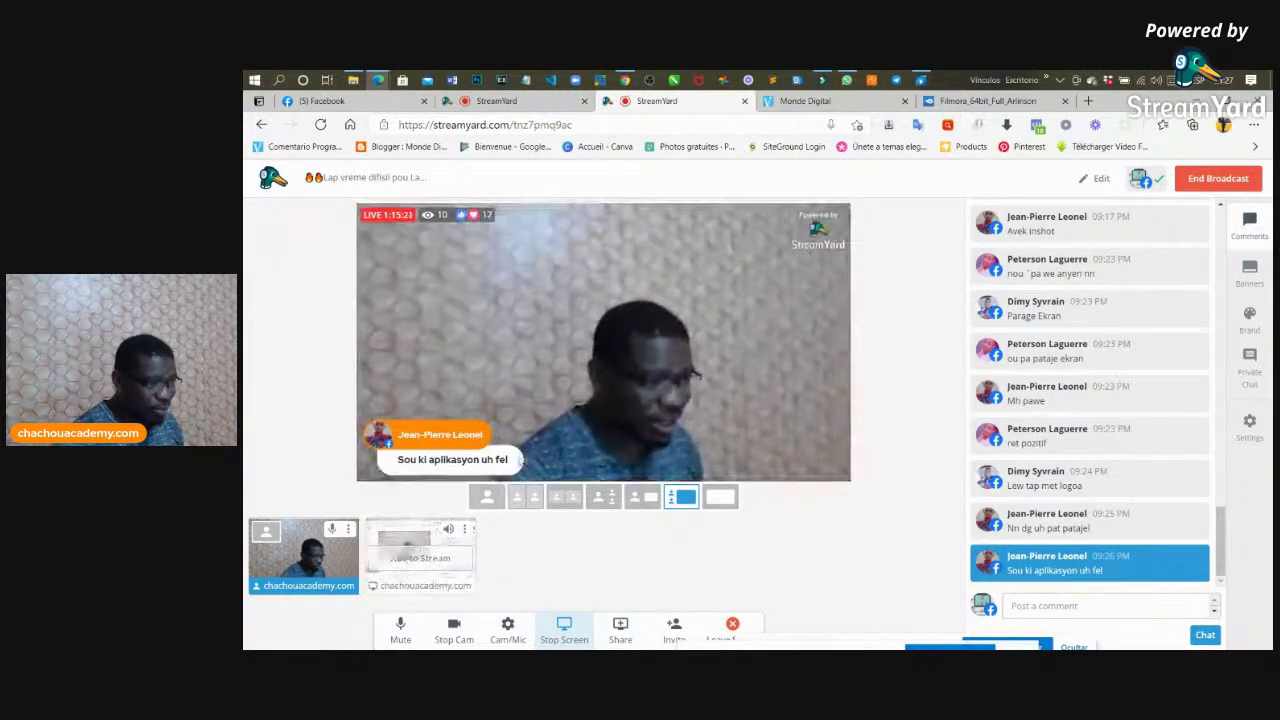
left_click(508, 102)
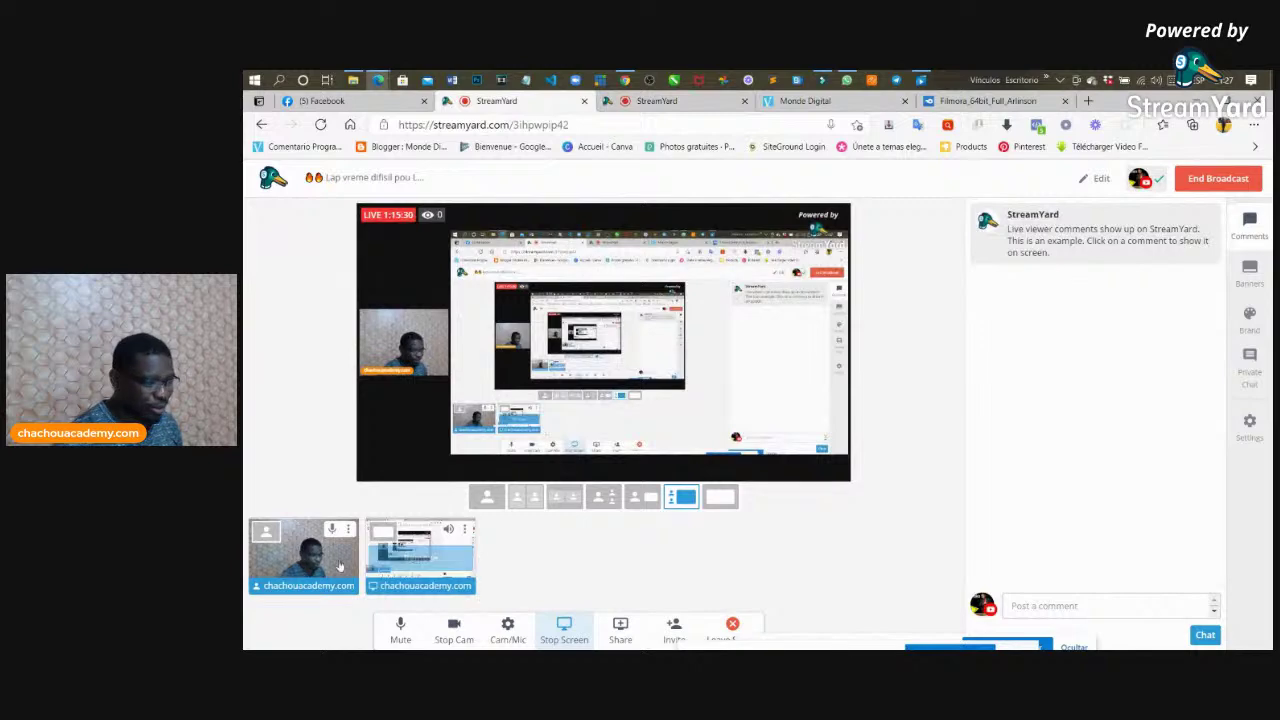